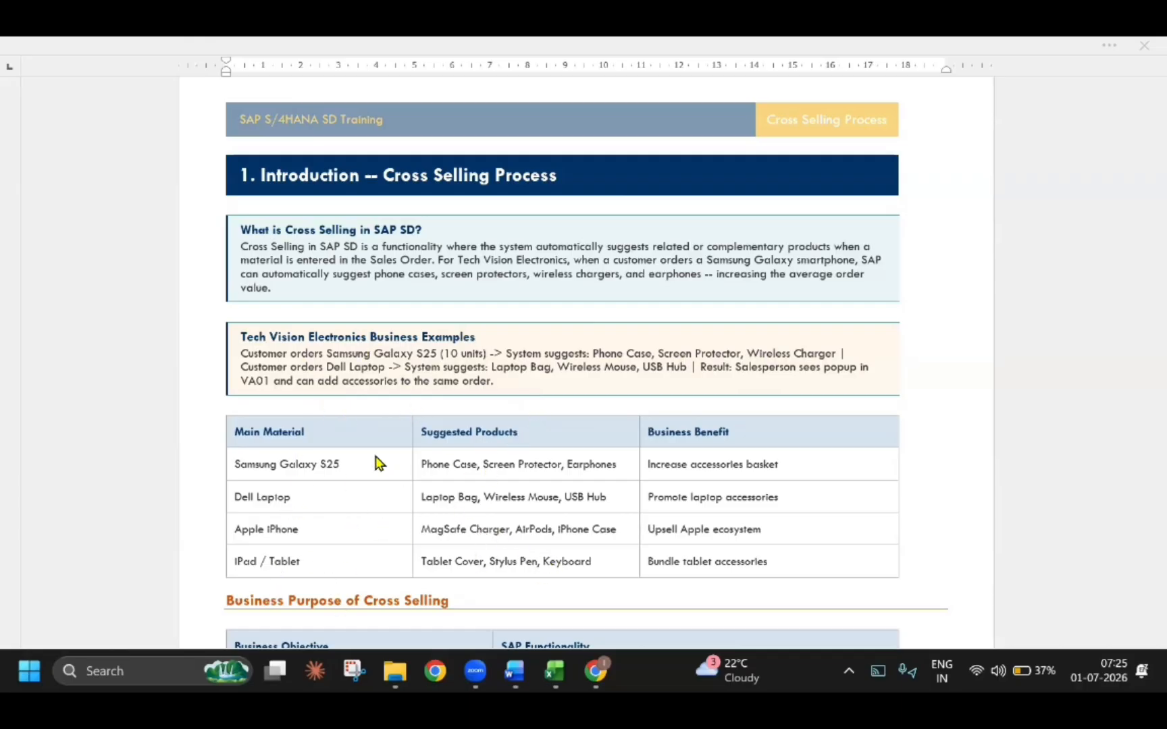
Widen the Path / T-Code and Configuration Step columns of the Configuration Overview table so their entries fit on one line
scroll(377, 458, down, 5)
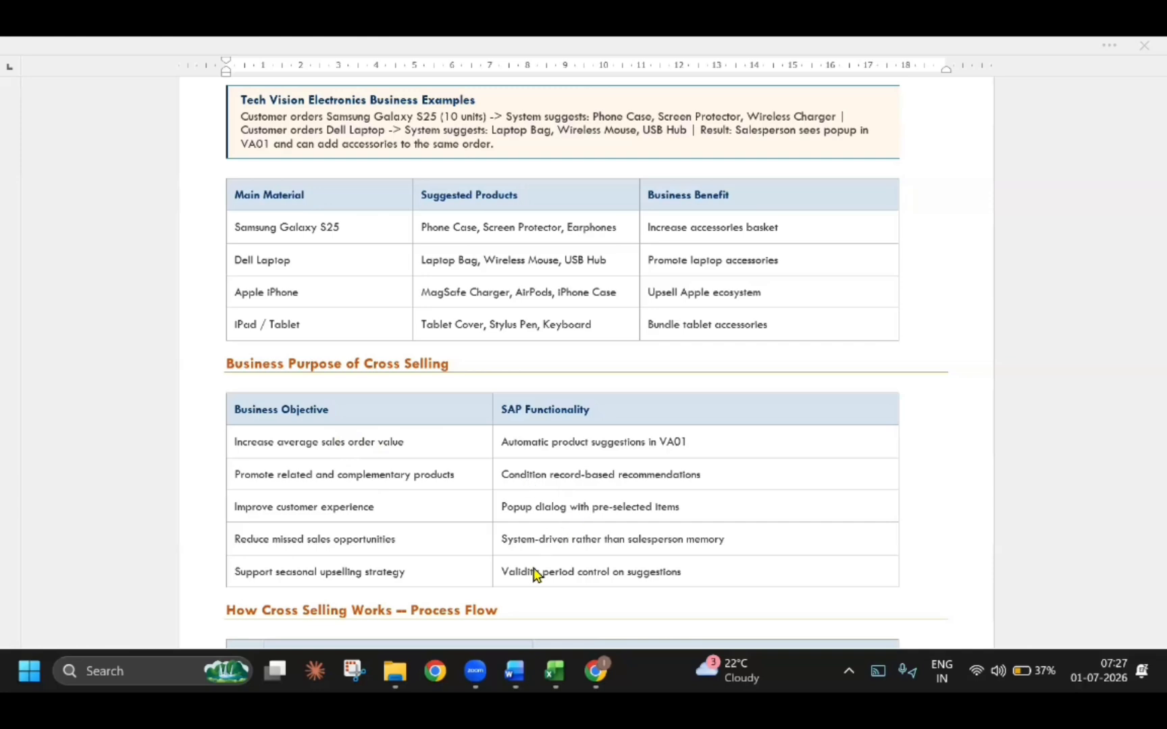
scroll(383, 454, down, 3)
scroll(456, 473, down, 2)
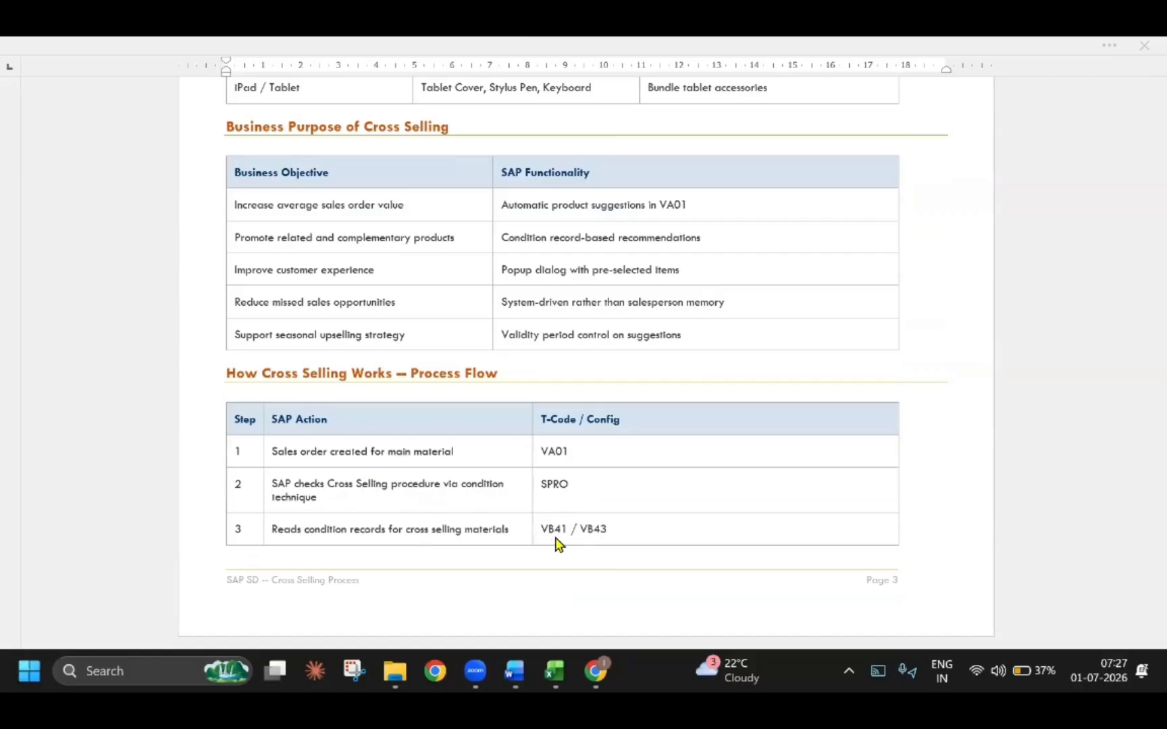
scroll(526, 538, down, 5)
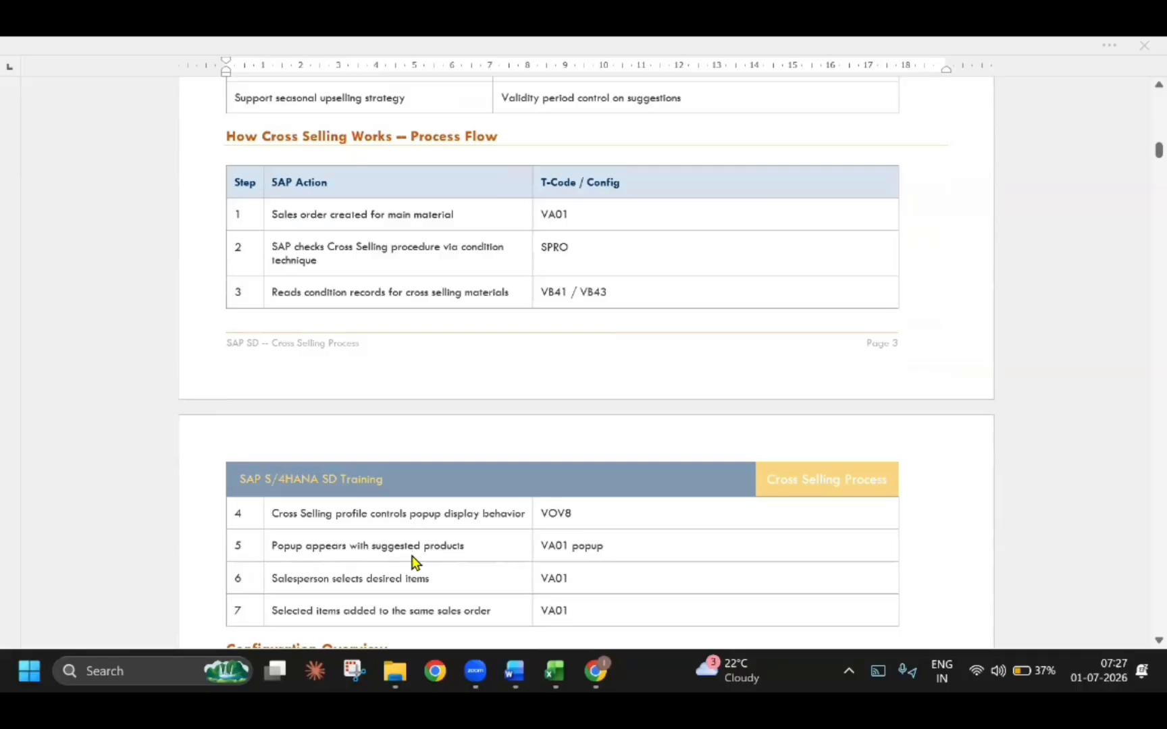
scroll(349, 585, down, 2)
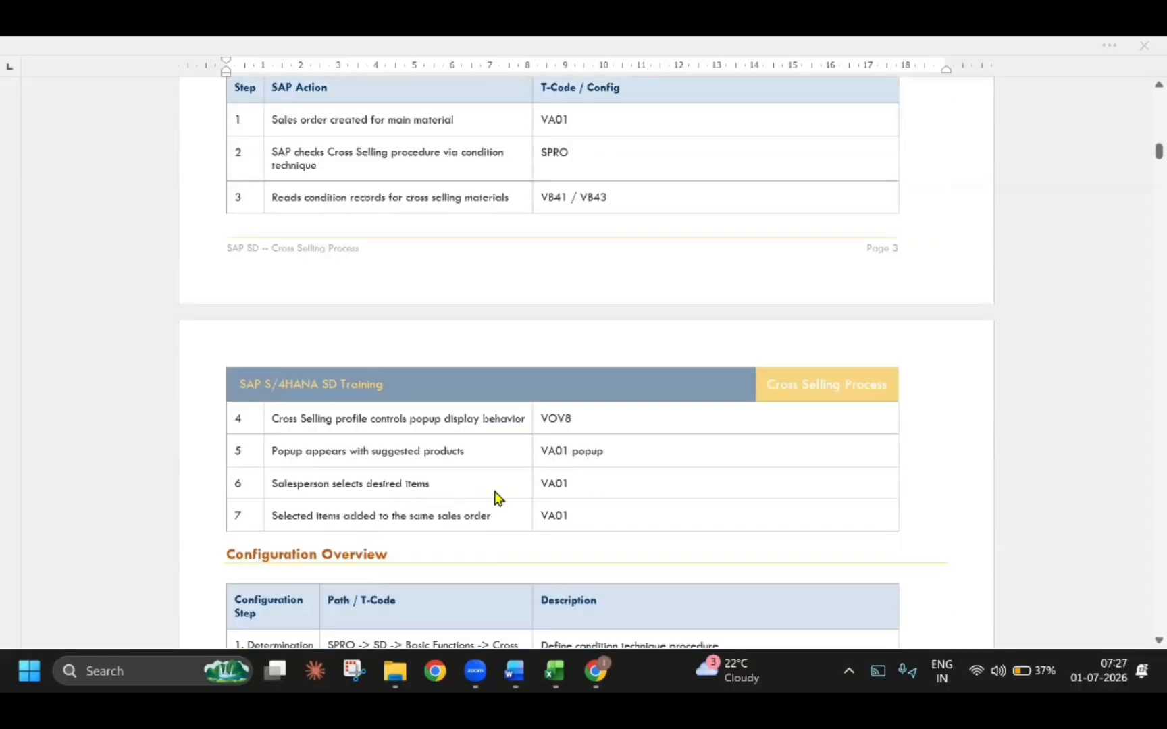
scroll(496, 498, down, 5)
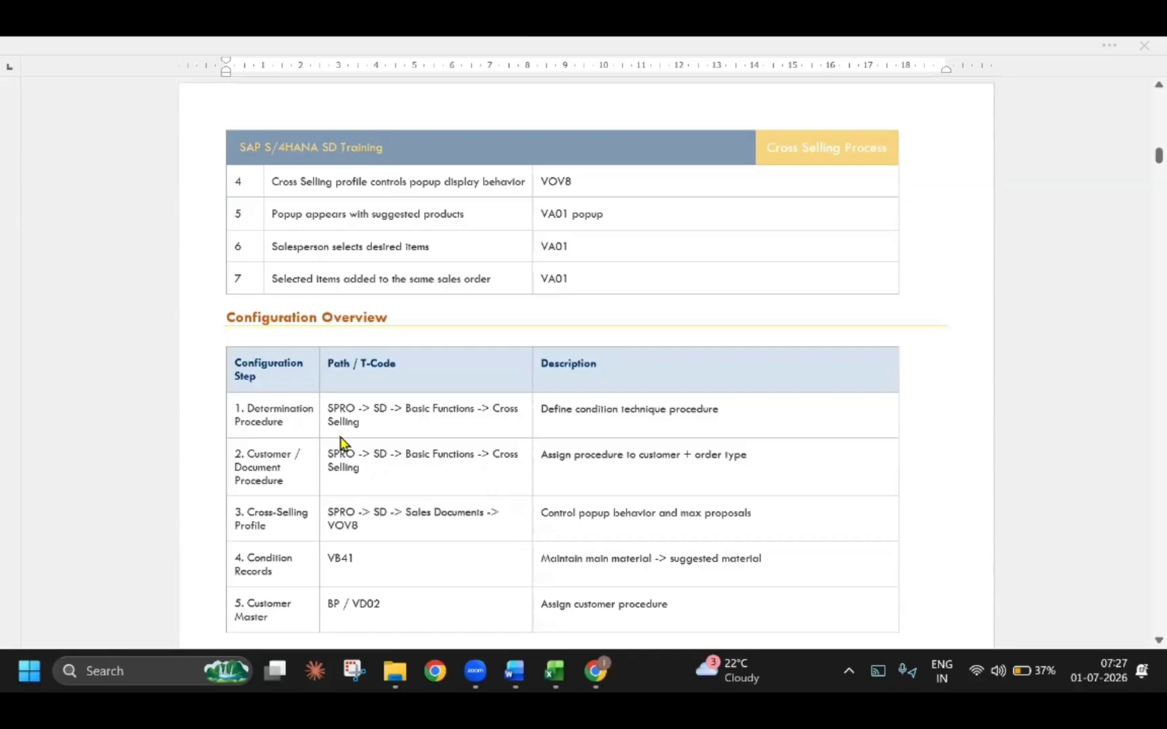
drag(532, 469, 660, 469)
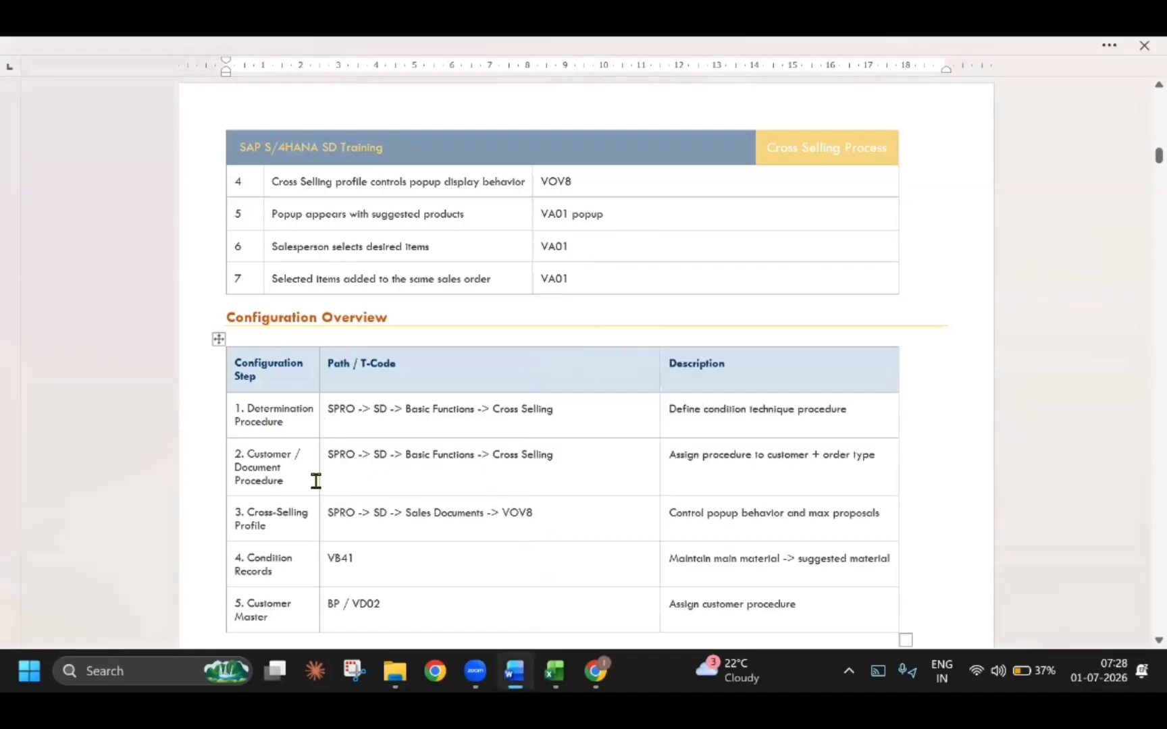
drag(317, 479, 416, 481)
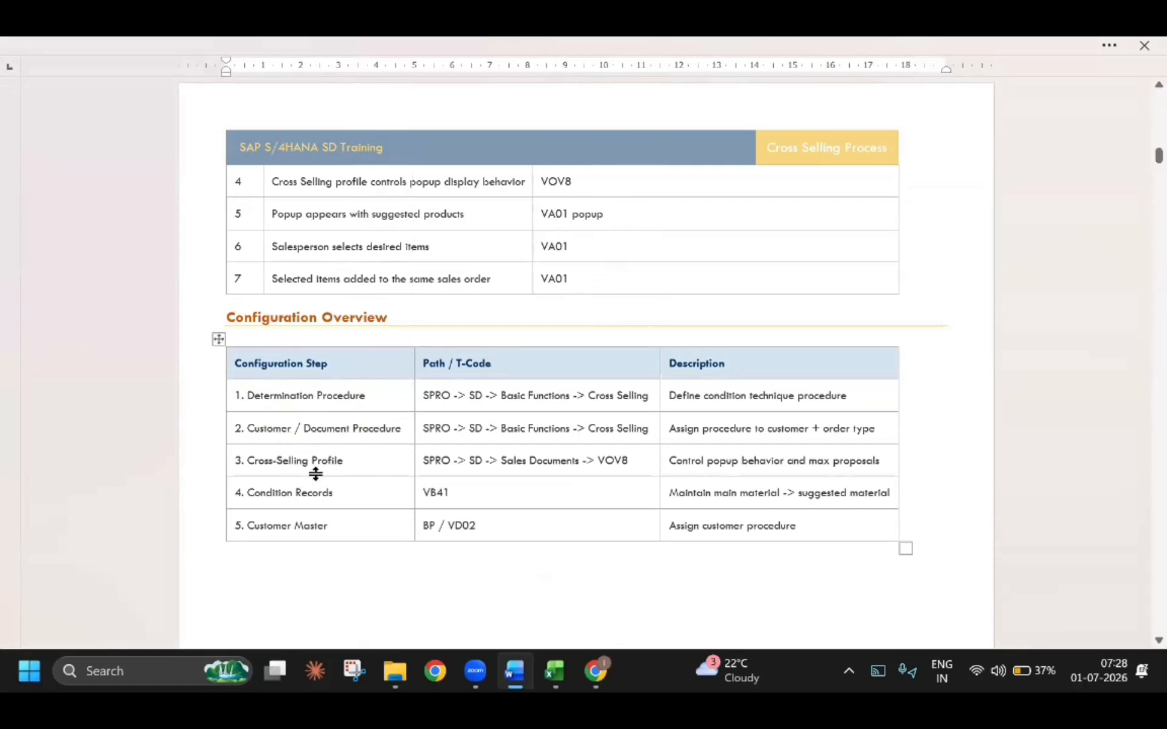
Check the guide's SPRO path for defining the determination procedure, and switch to SAP to display the SAP Customizing Implementation Guide
scroll(336, 487, down, 5)
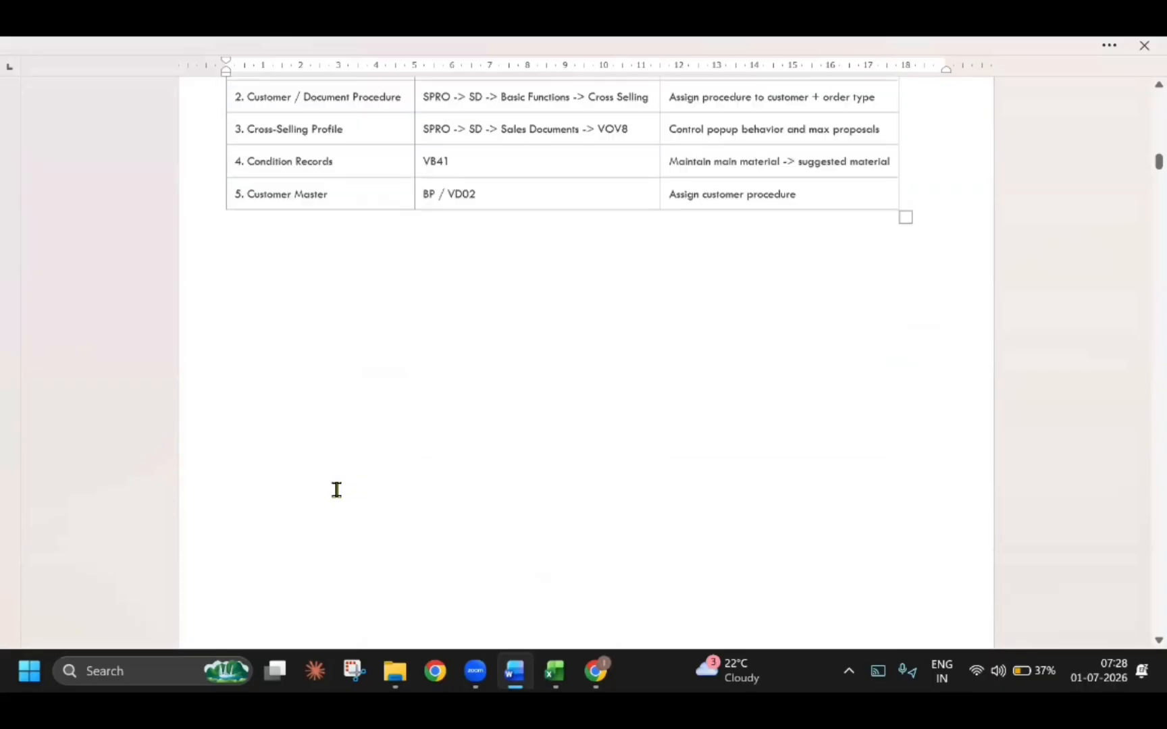
scroll(337, 490, down, 7)
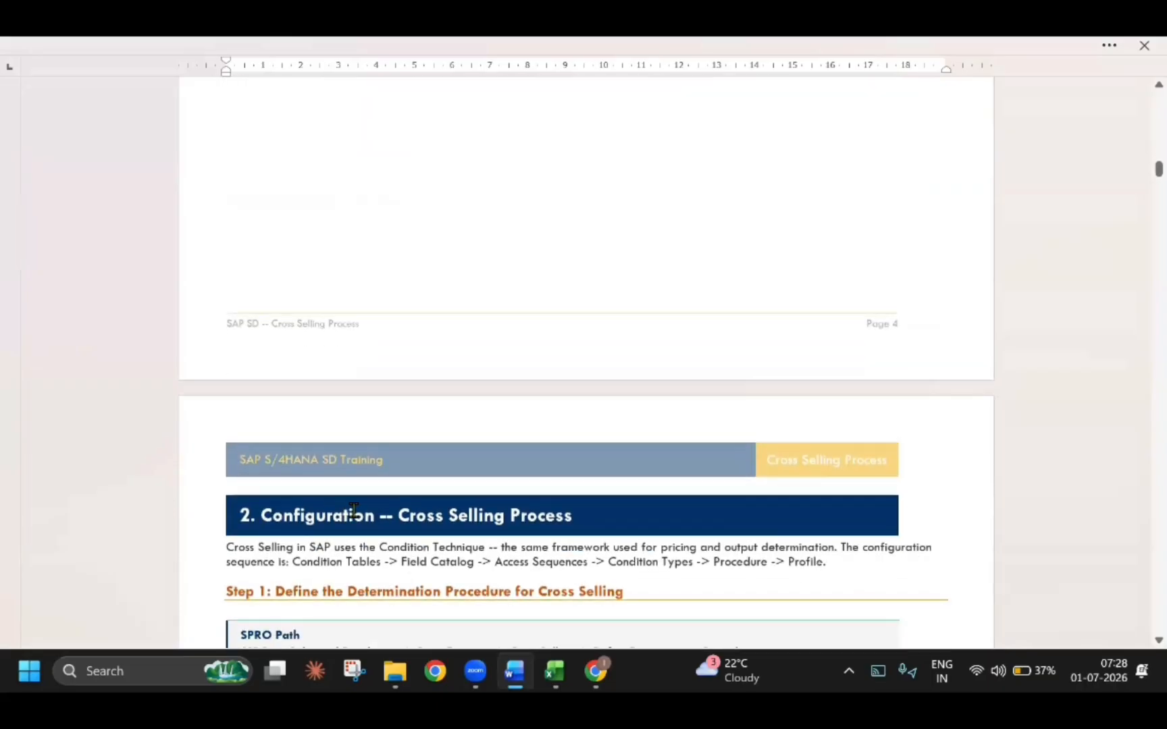
scroll(354, 510, down, 6)
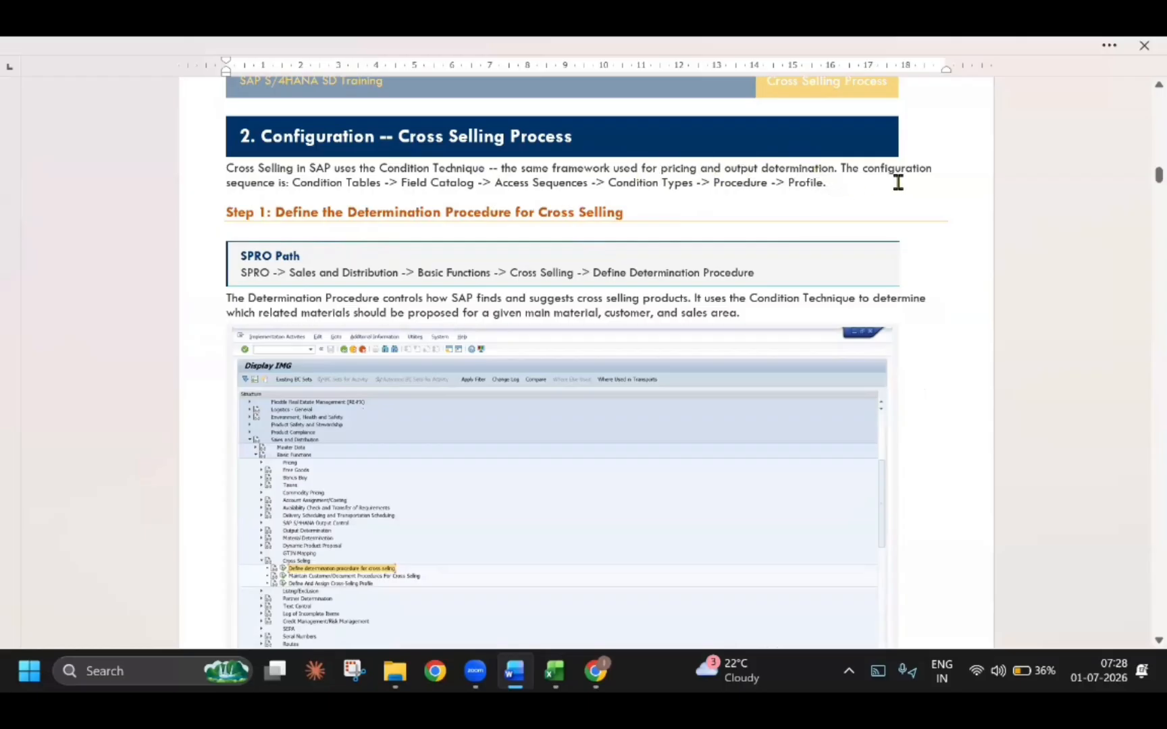
click(323, 184)
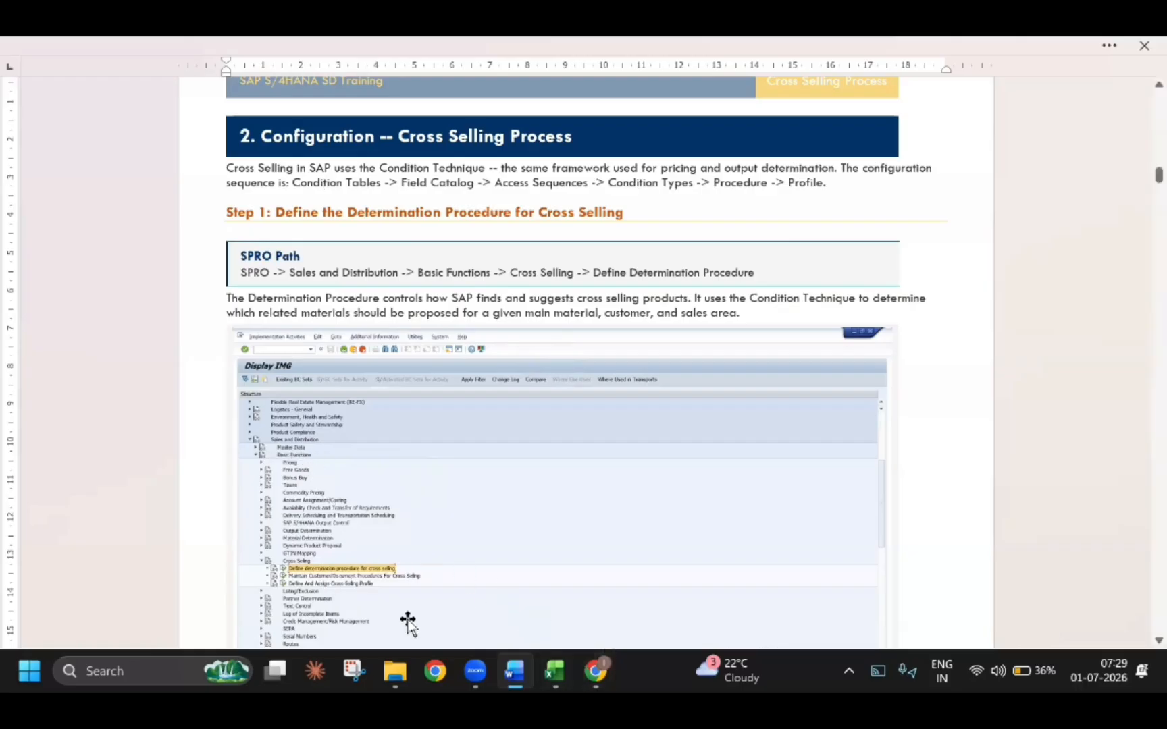
click(30, 670)
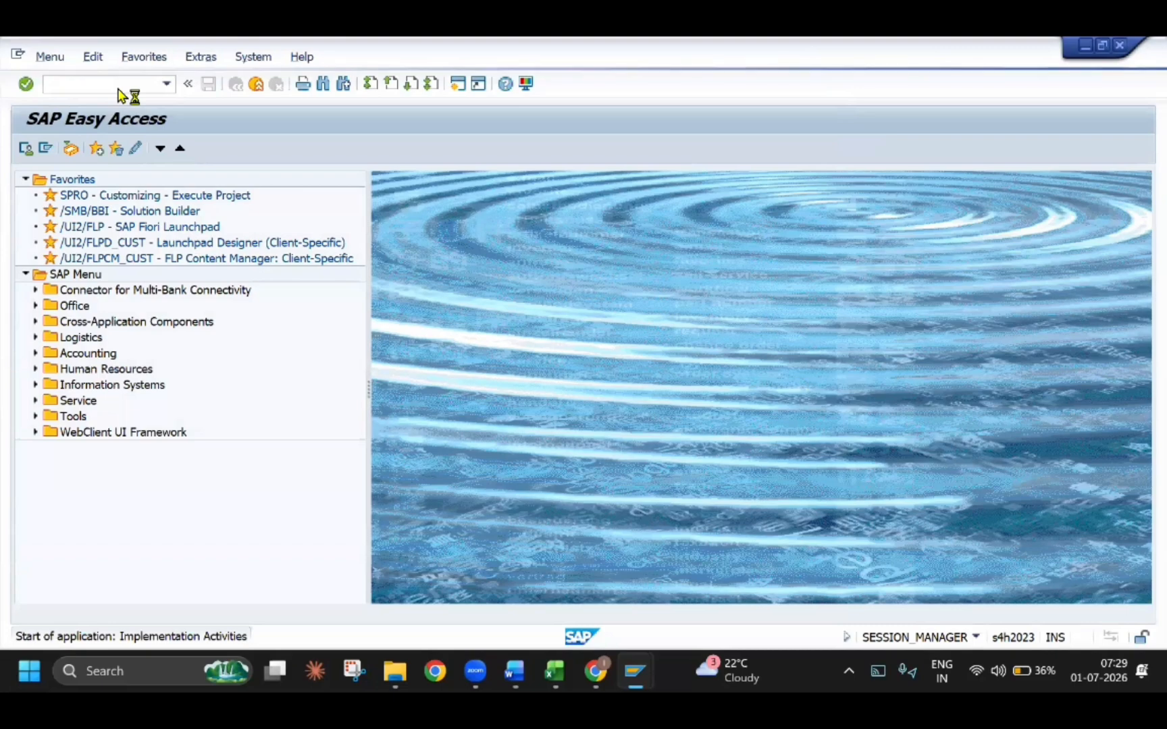
key(alt+Tab)
click(680, 308)
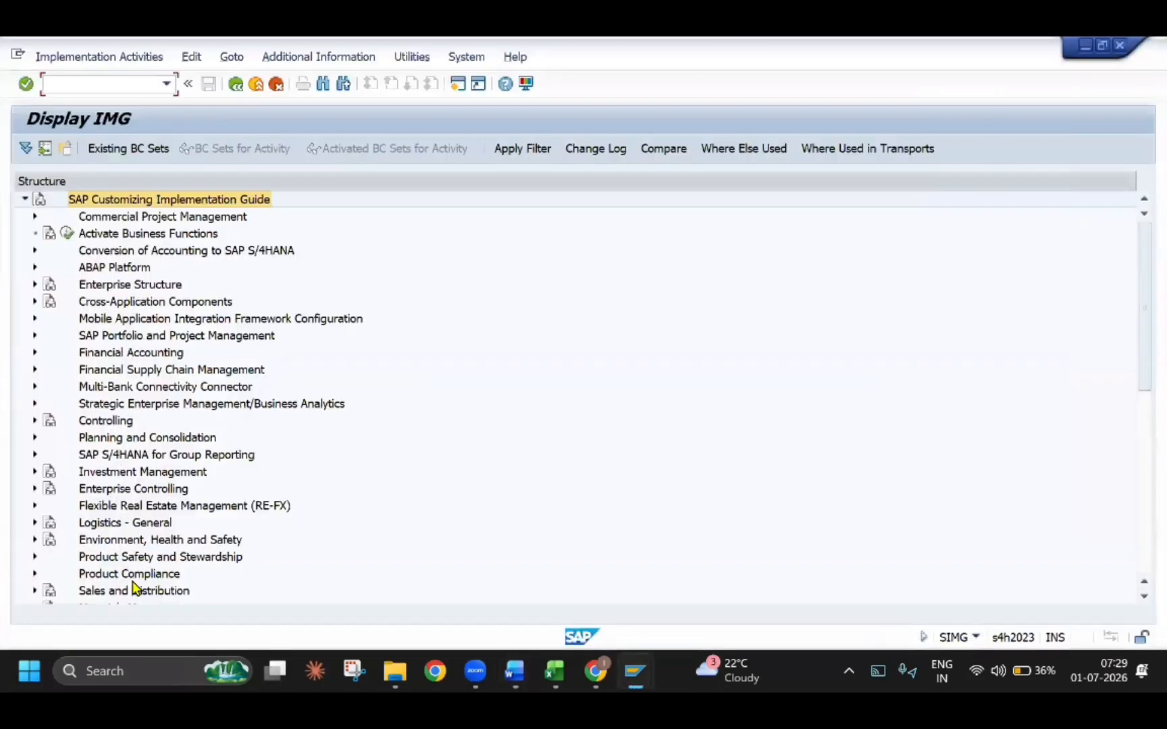
Expand Sales and Distribution, Basic Functions and Cross Selling in the implementation guide structure
double_click(135, 589)
click(103, 421)
double_click(103, 421)
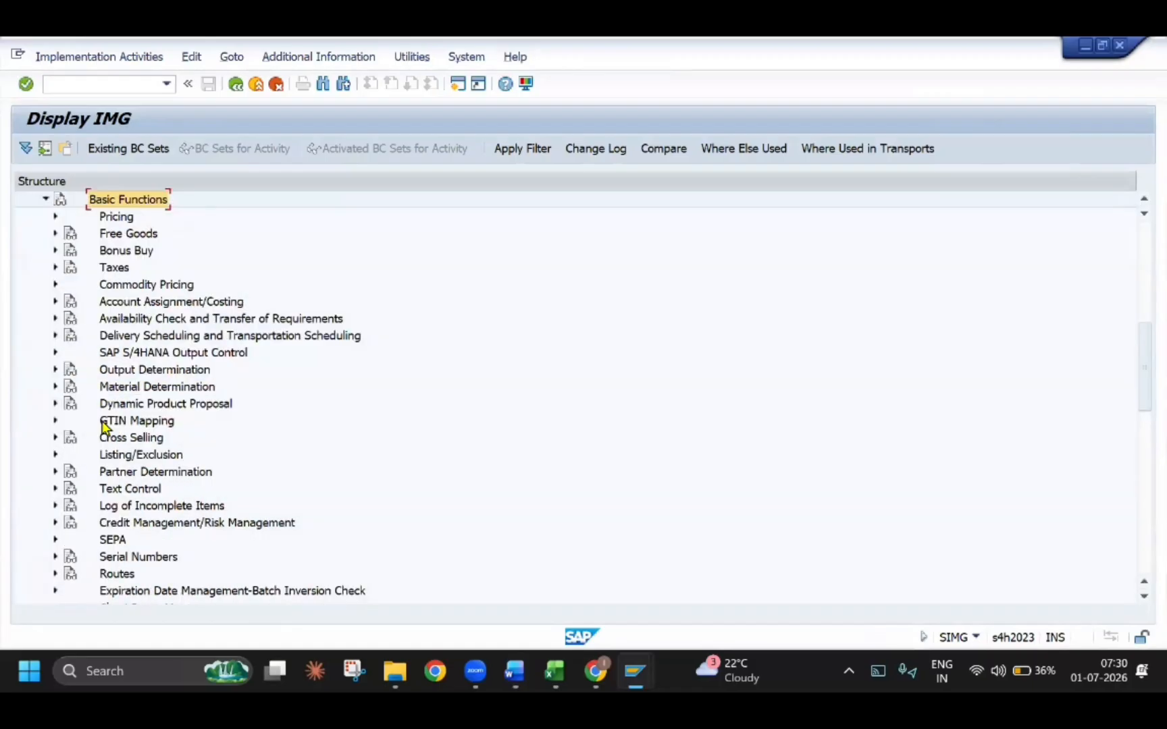
click(108, 441)
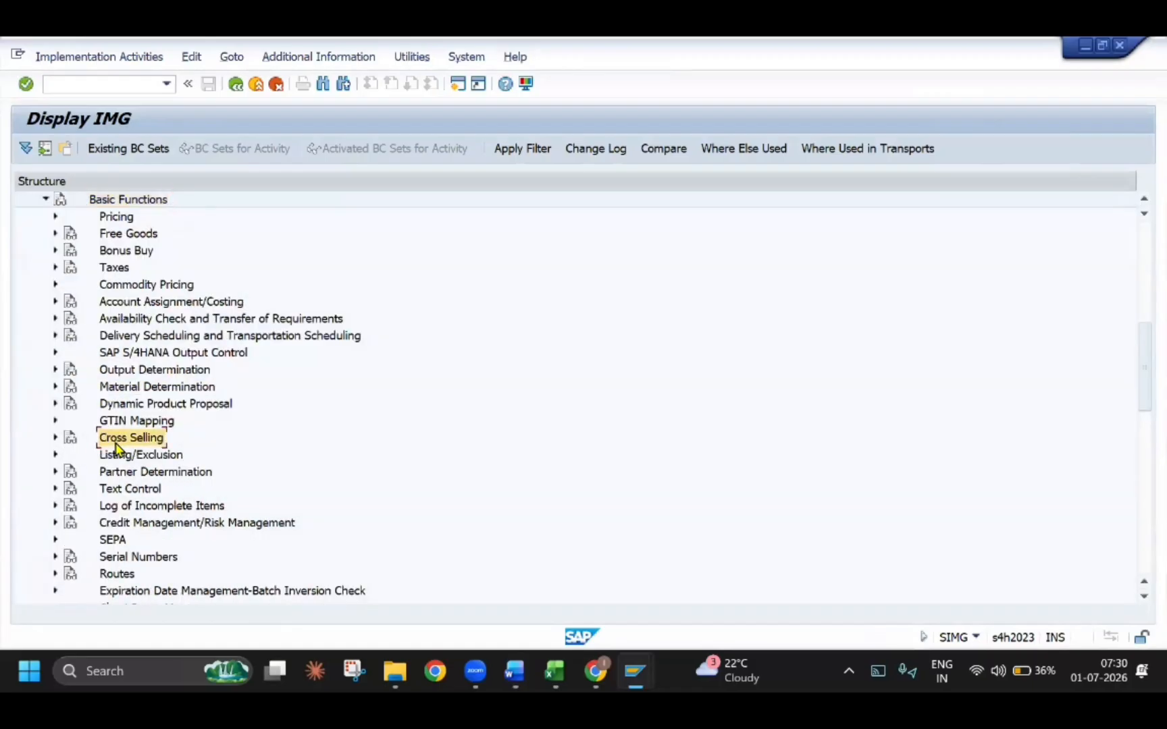
click(55, 438)
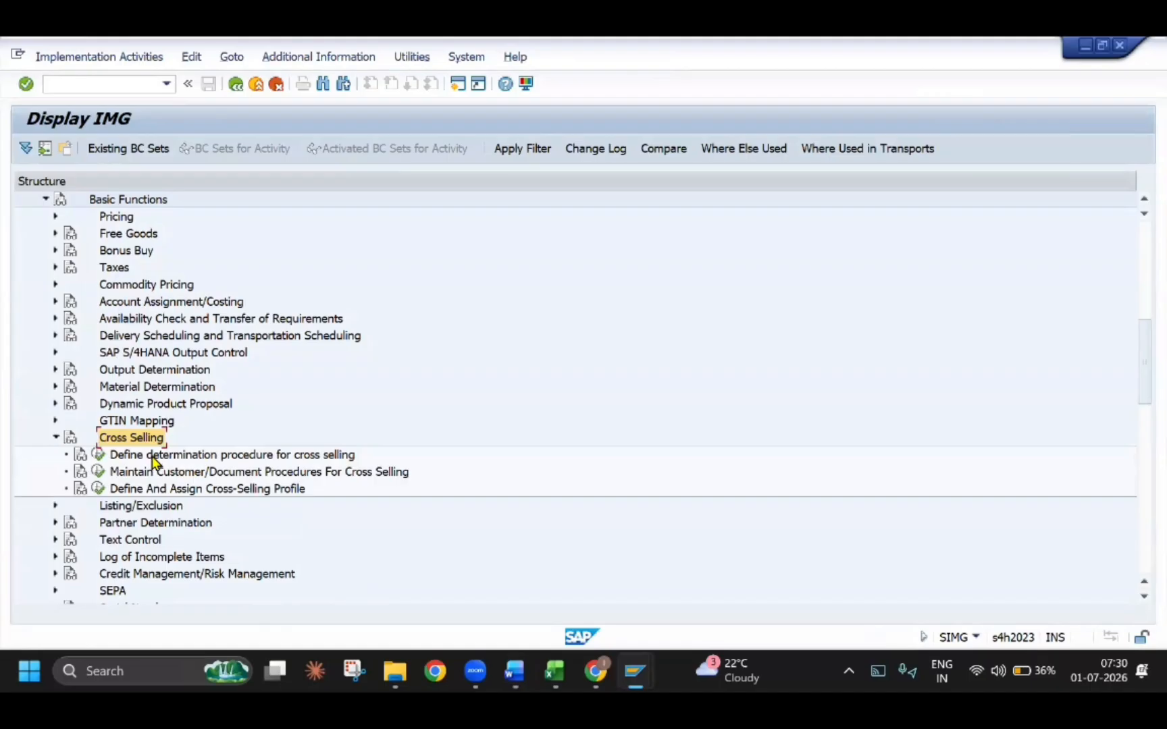
Start the activity Define determination procedure for cross selling to show its list of sub-activities
click(302, 454)
key(alt+Tab)
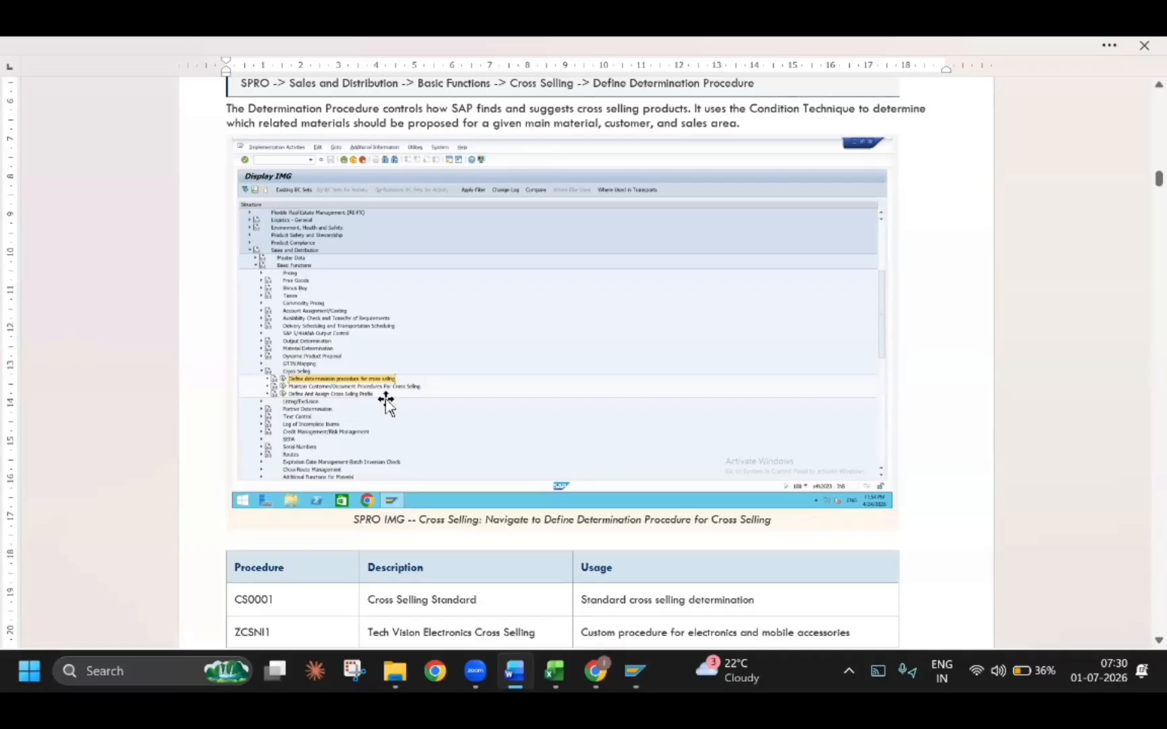
scroll(385, 398, down, 10)
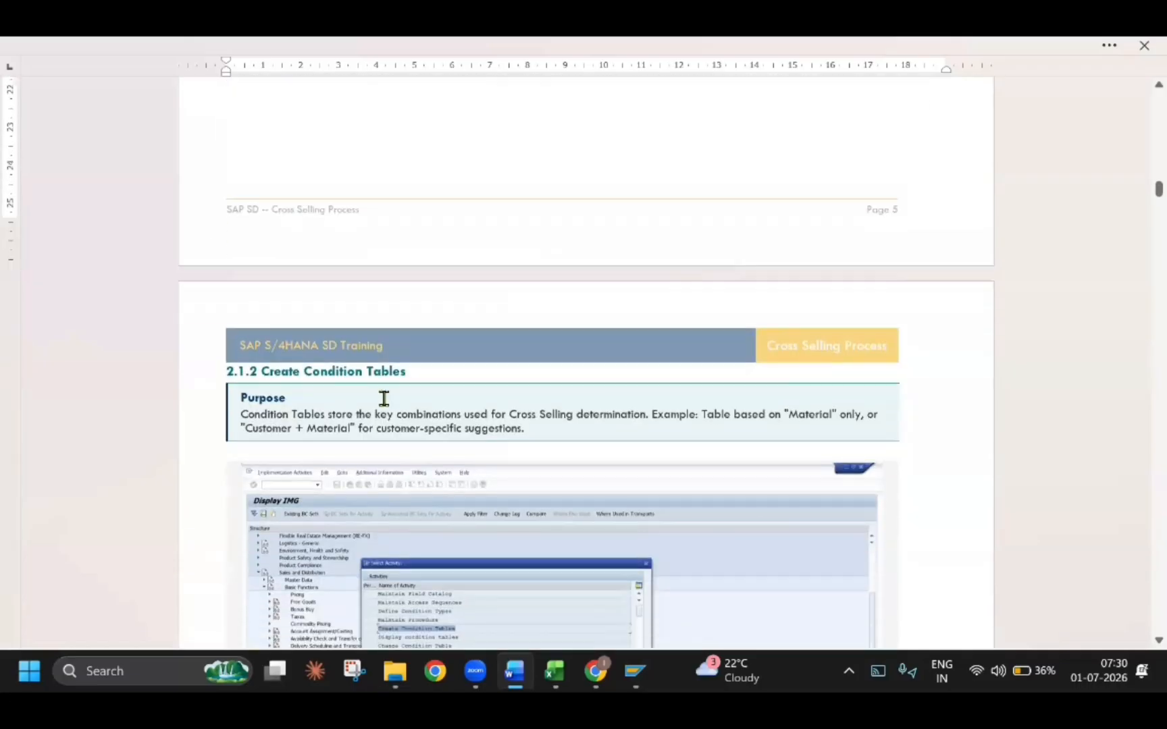
scroll(384, 398, up, 2)
key(alt+Tab)
key(Return)
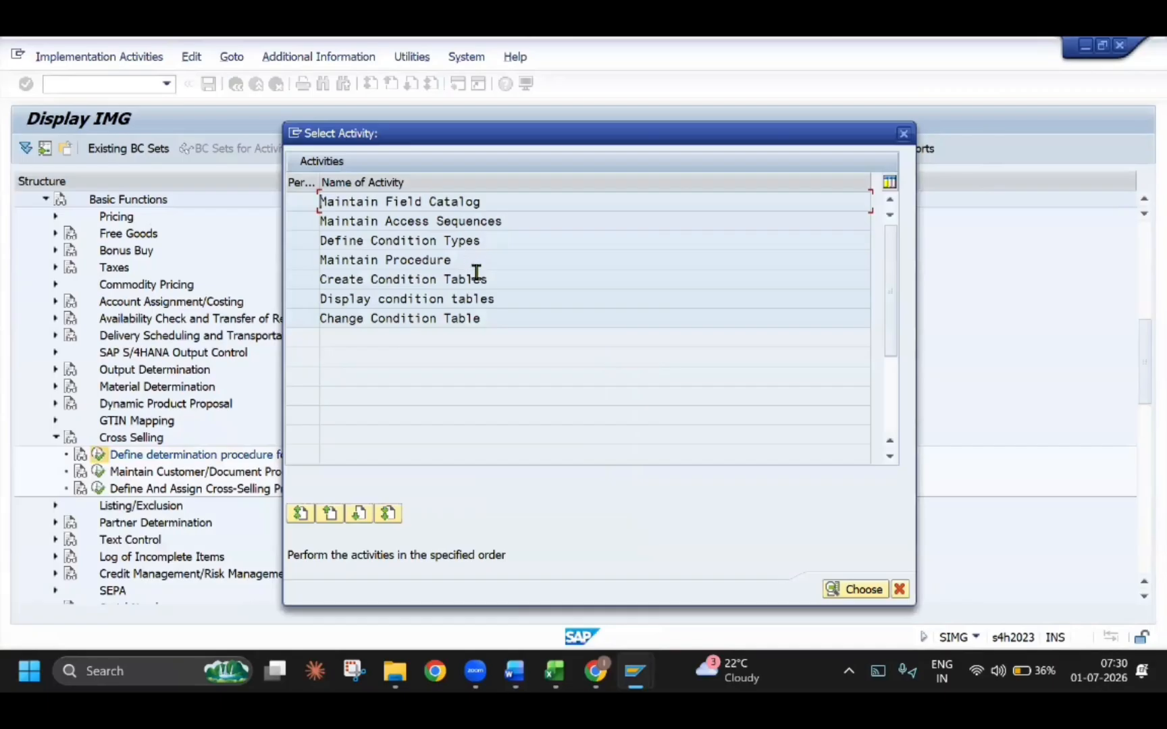
Compare the sub-activity list with section 2.1.2 Create Condition Tables in the Word guide and return to SAP
drag(488, 273, 339, 279)
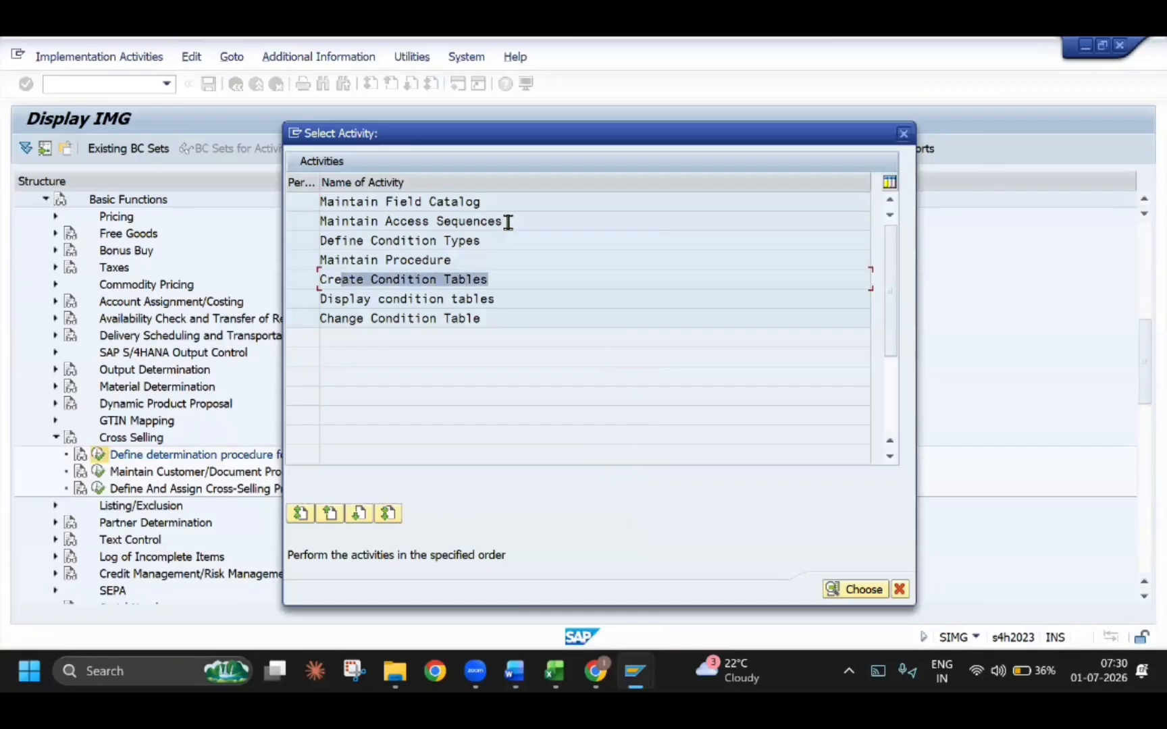
drag(508, 222, 454, 264)
key(alt+Tab)
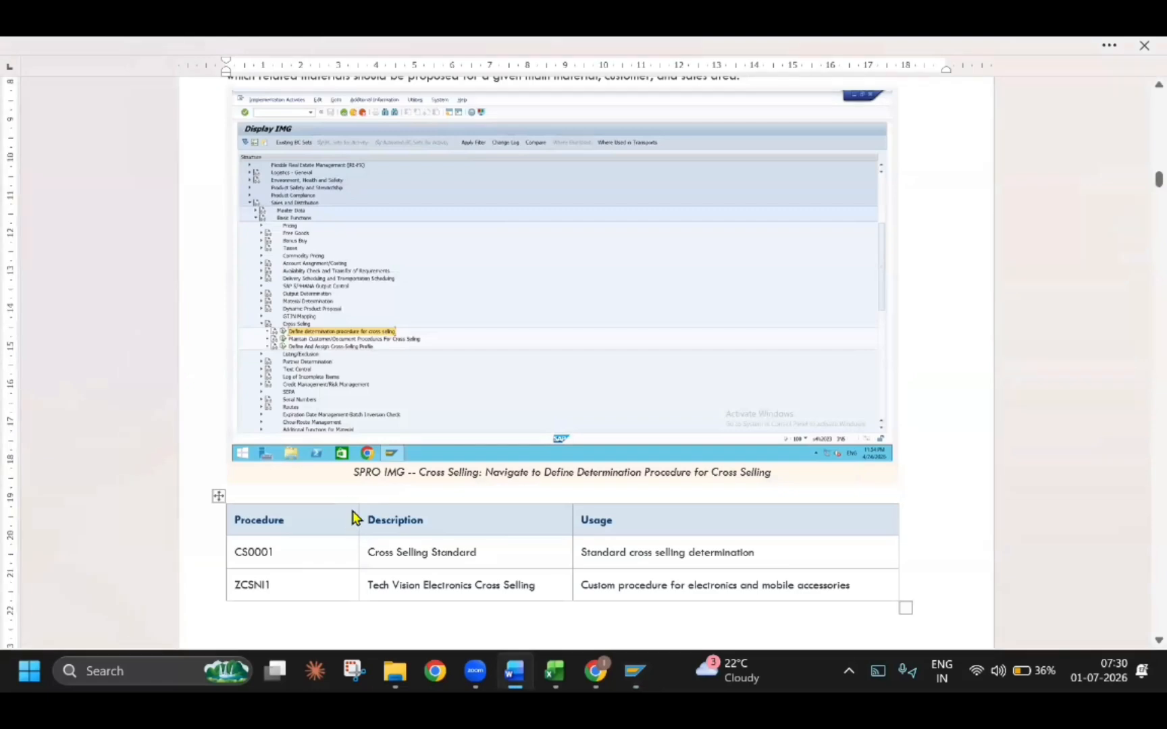
scroll(355, 518, down, 7)
scroll(411, 432, down, 3)
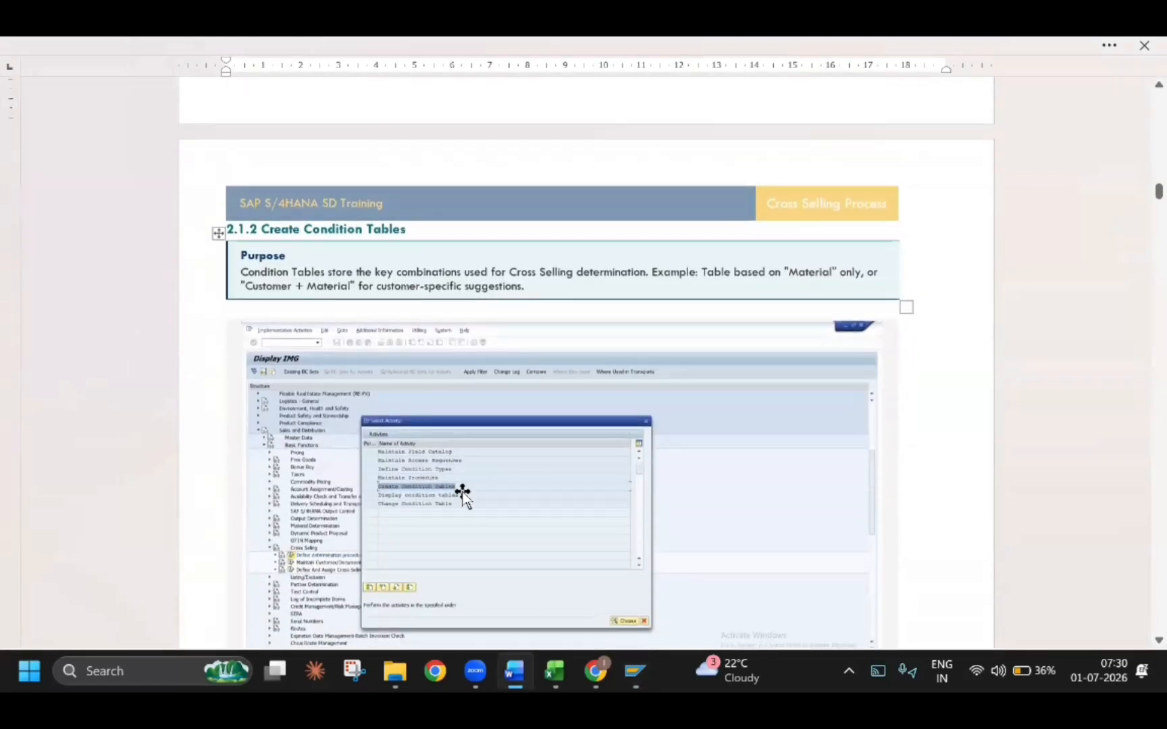
scroll(684, 468, down, 8)
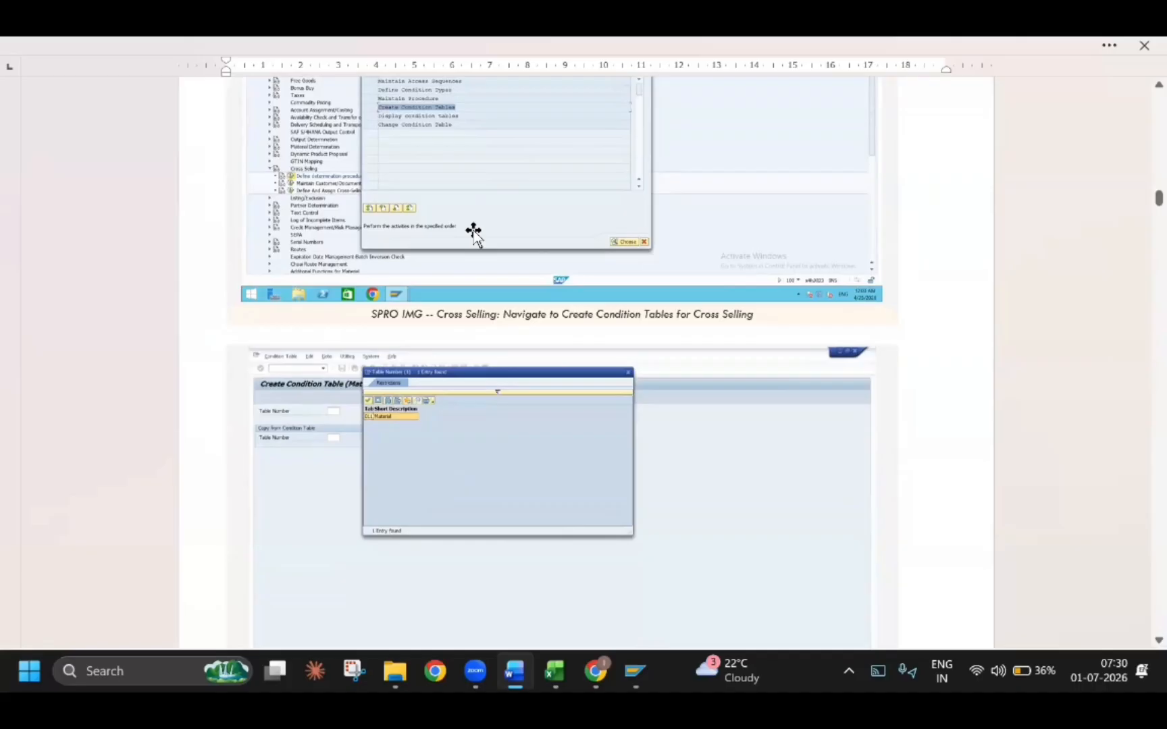
scroll(472, 233, up, 5)
scroll(472, 240, down, 1)
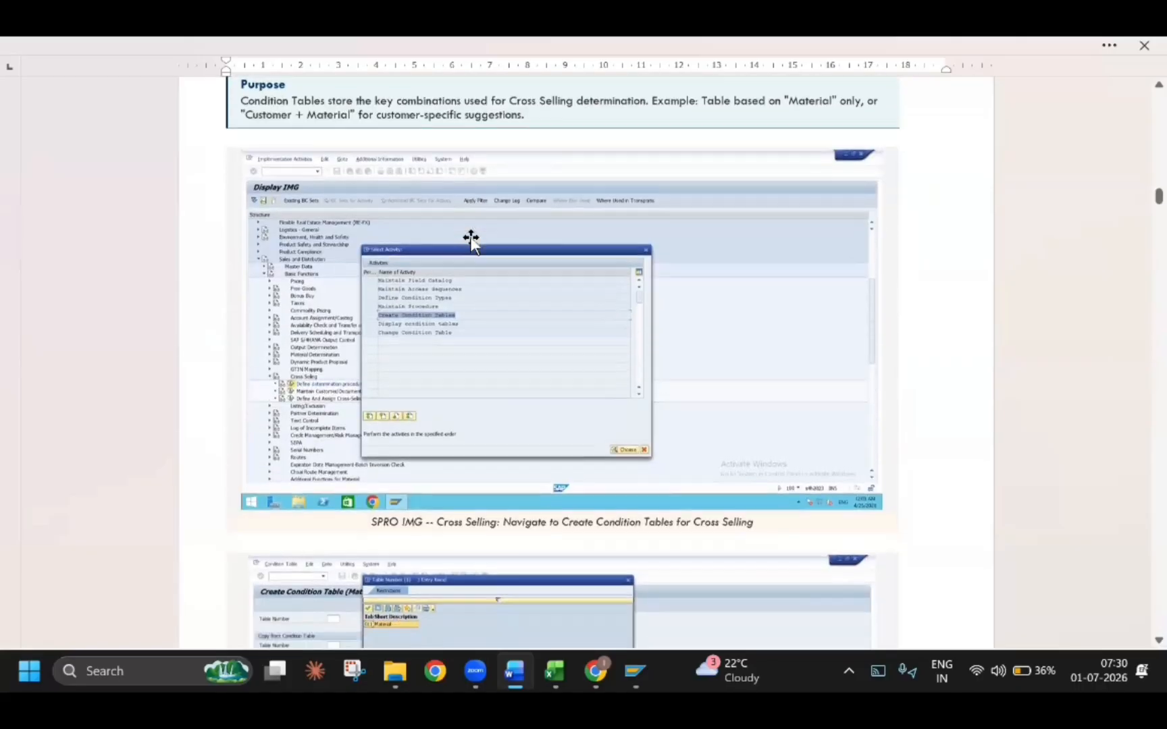
scroll(471, 240, down, 4)
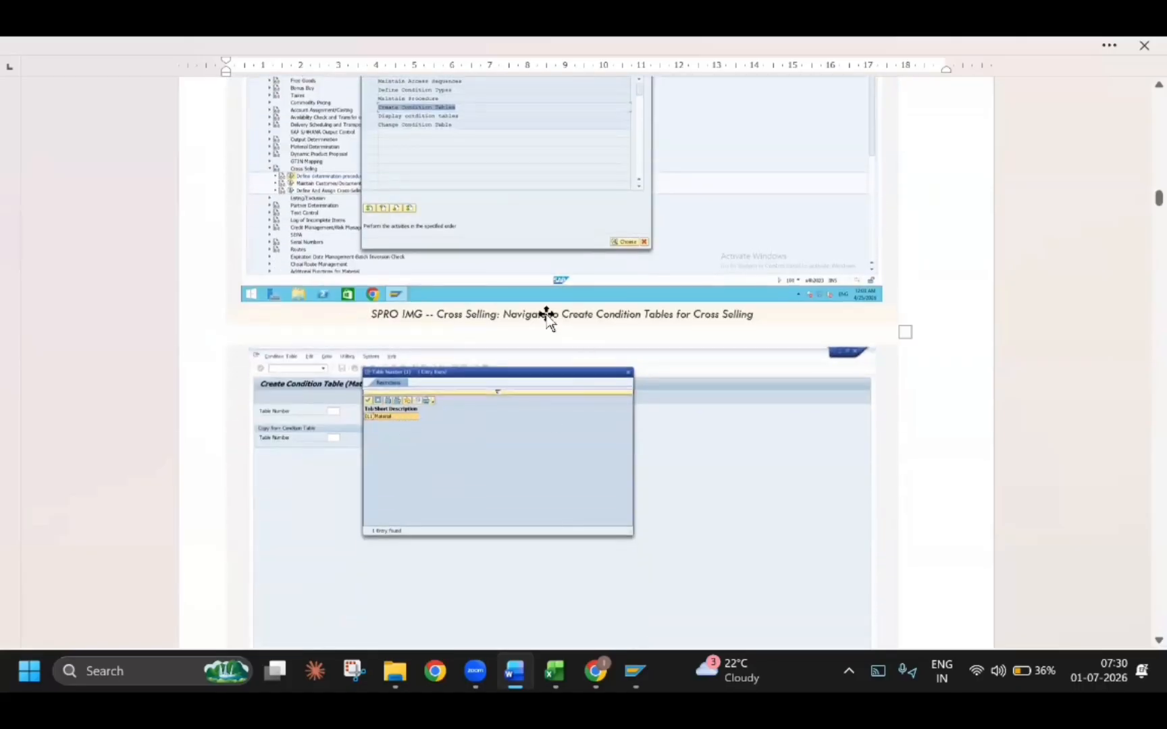
scroll(548, 316, up, 2)
key(alt+Tab)
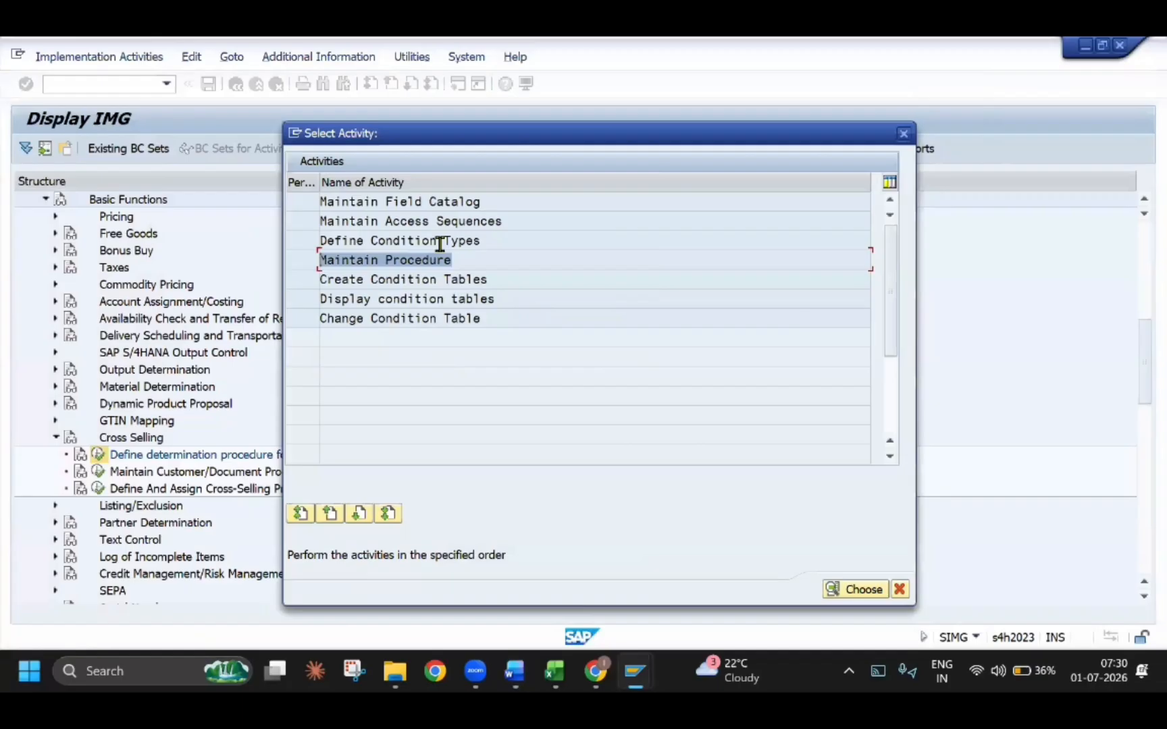
Open Create Condition Tables, check the existing table numbers, and continue to the field overview with the table number left blank
double_click(438, 278)
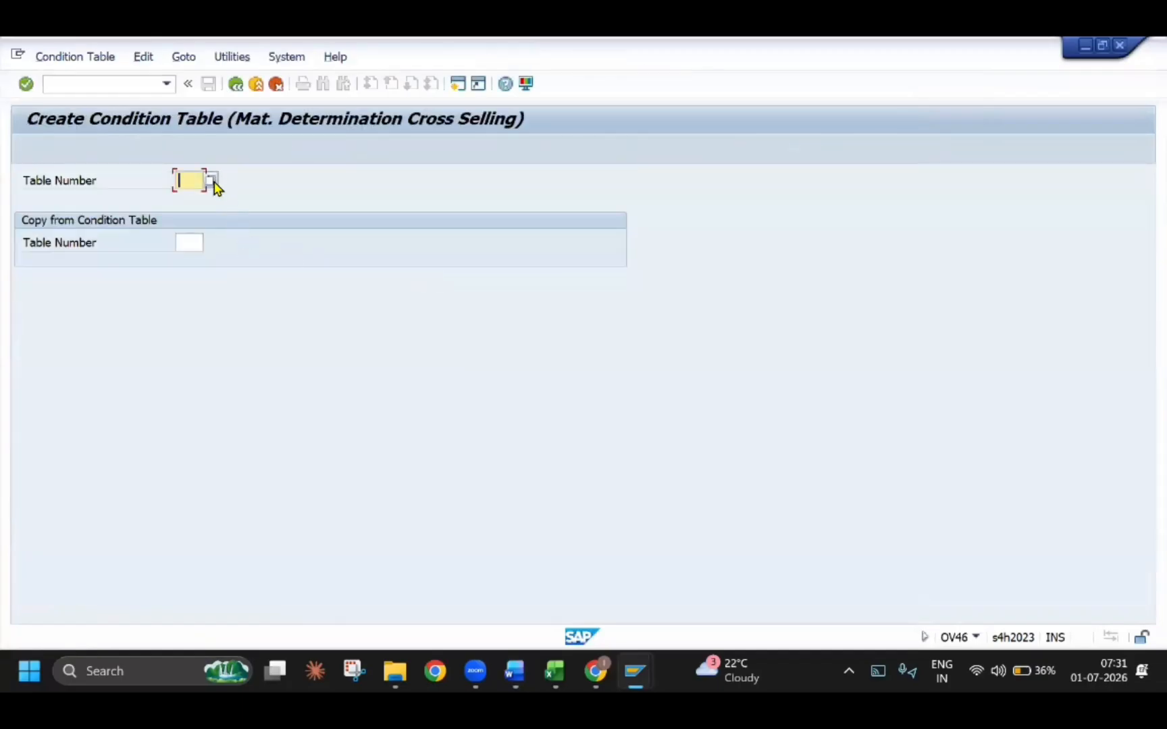
click(214, 183)
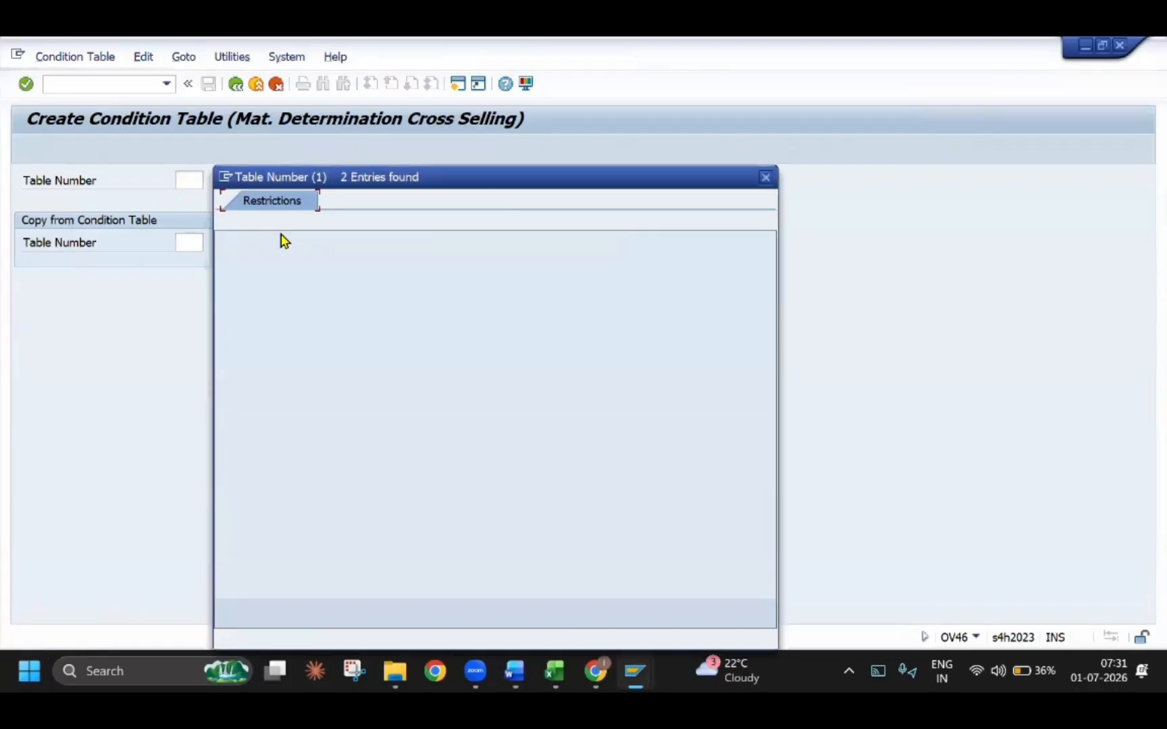
click(764, 178)
click(204, 186)
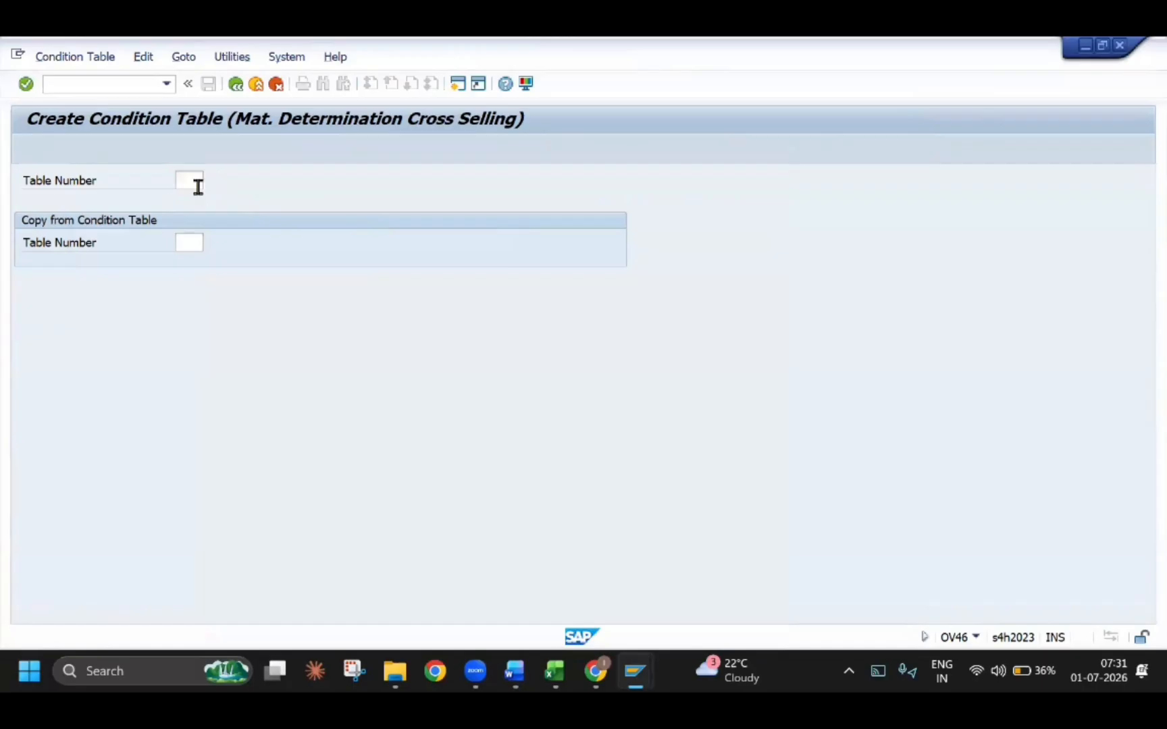
key(Return)
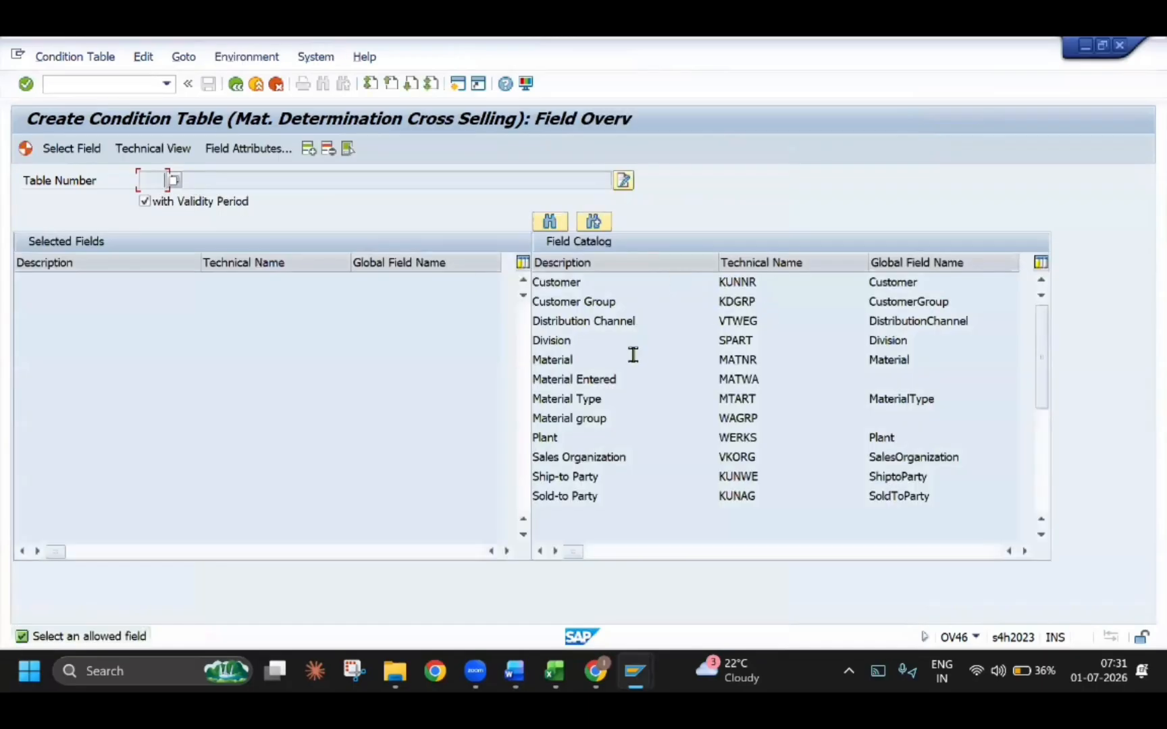
Select the fields Sales Organization and Material for the condition table and generate it as a local object
double_click(579, 454)
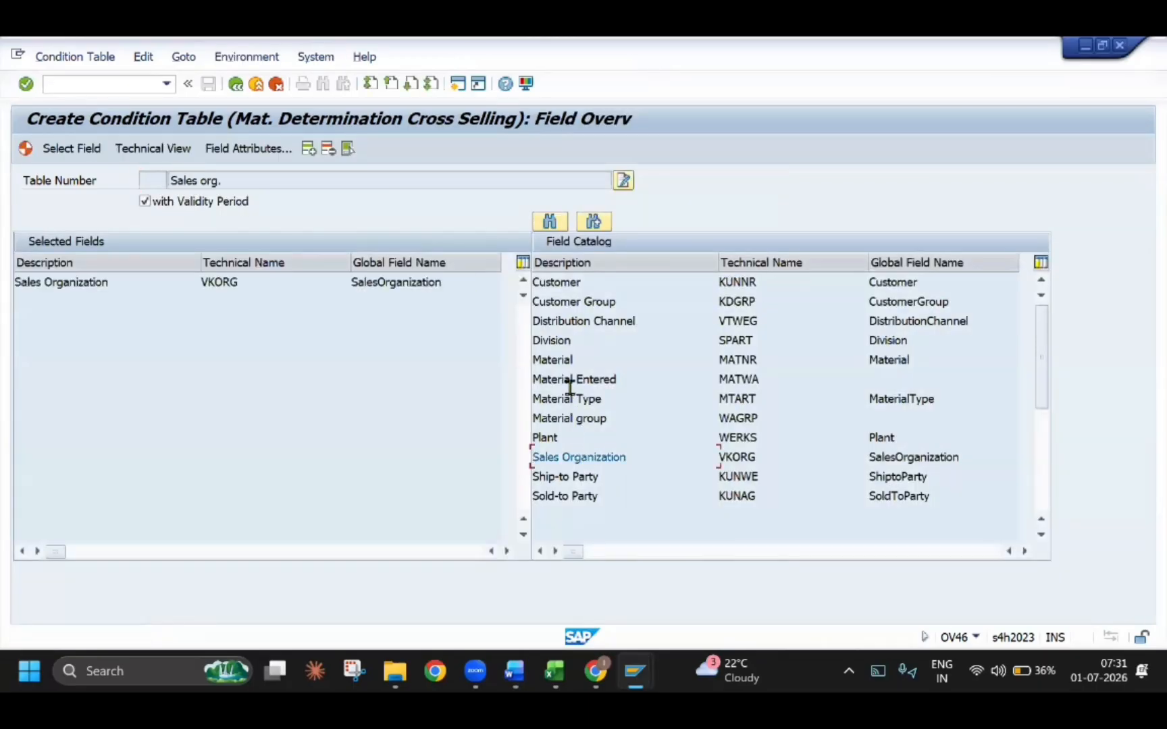
double_click(562, 359)
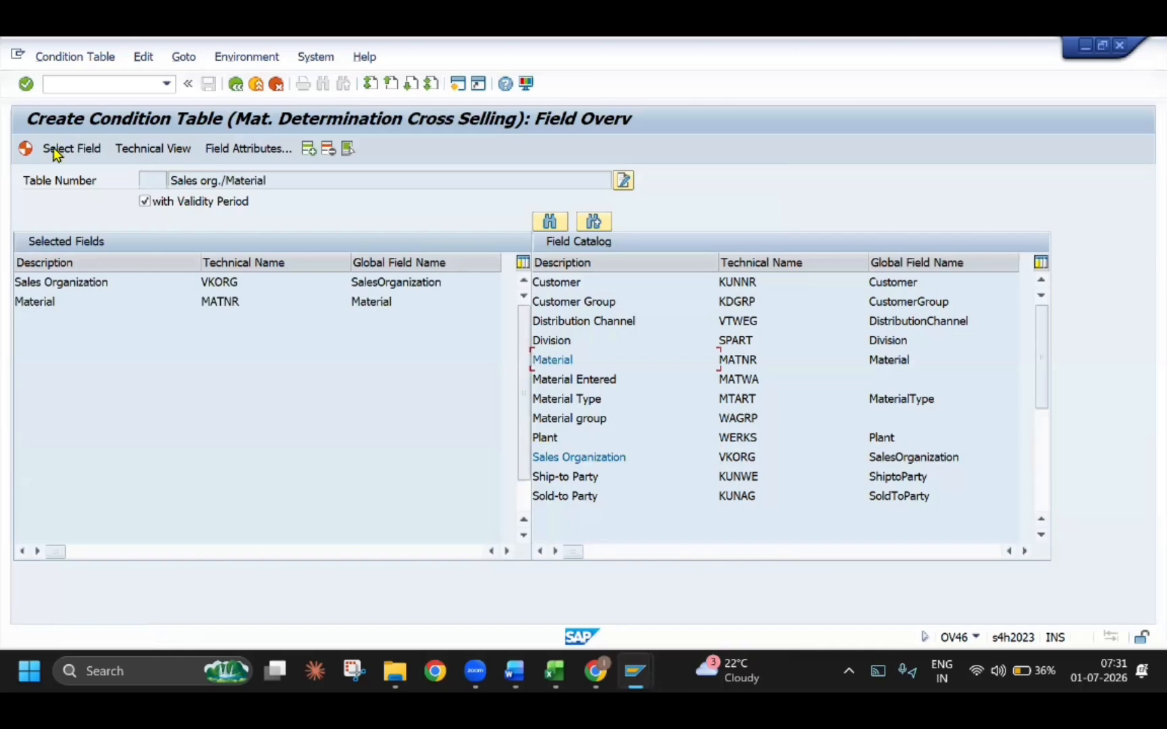
key(shift+F4)
click(279, 373)
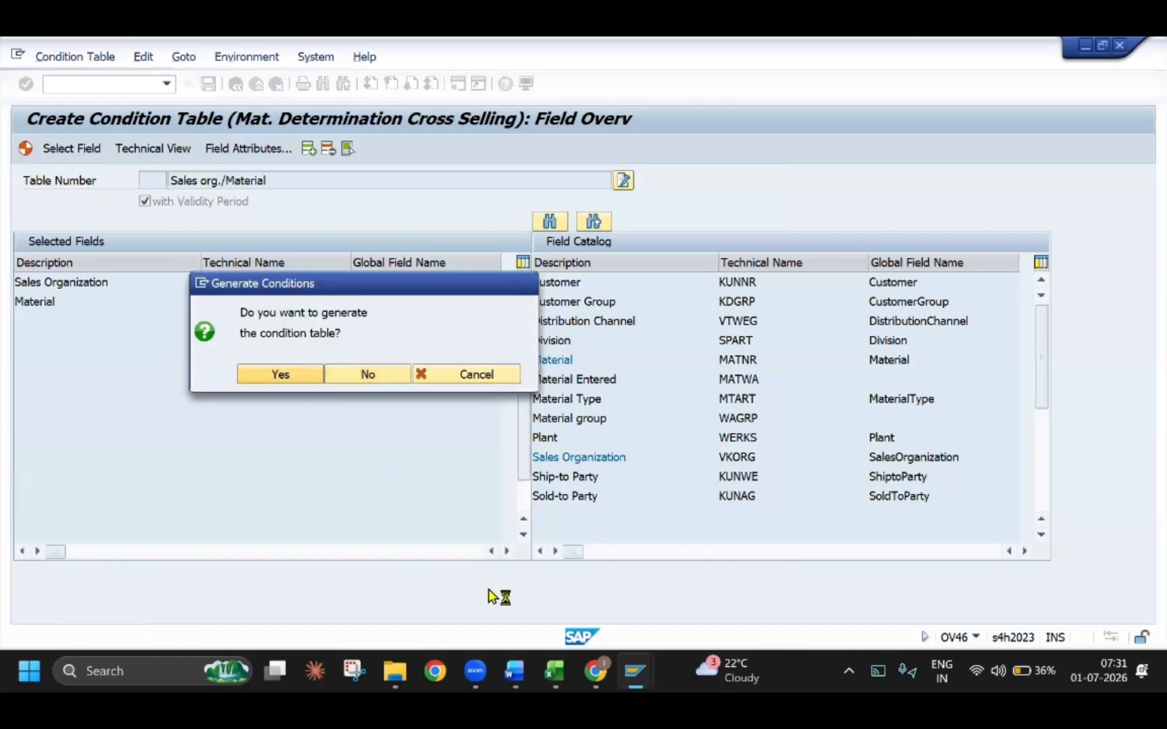
click(411, 468)
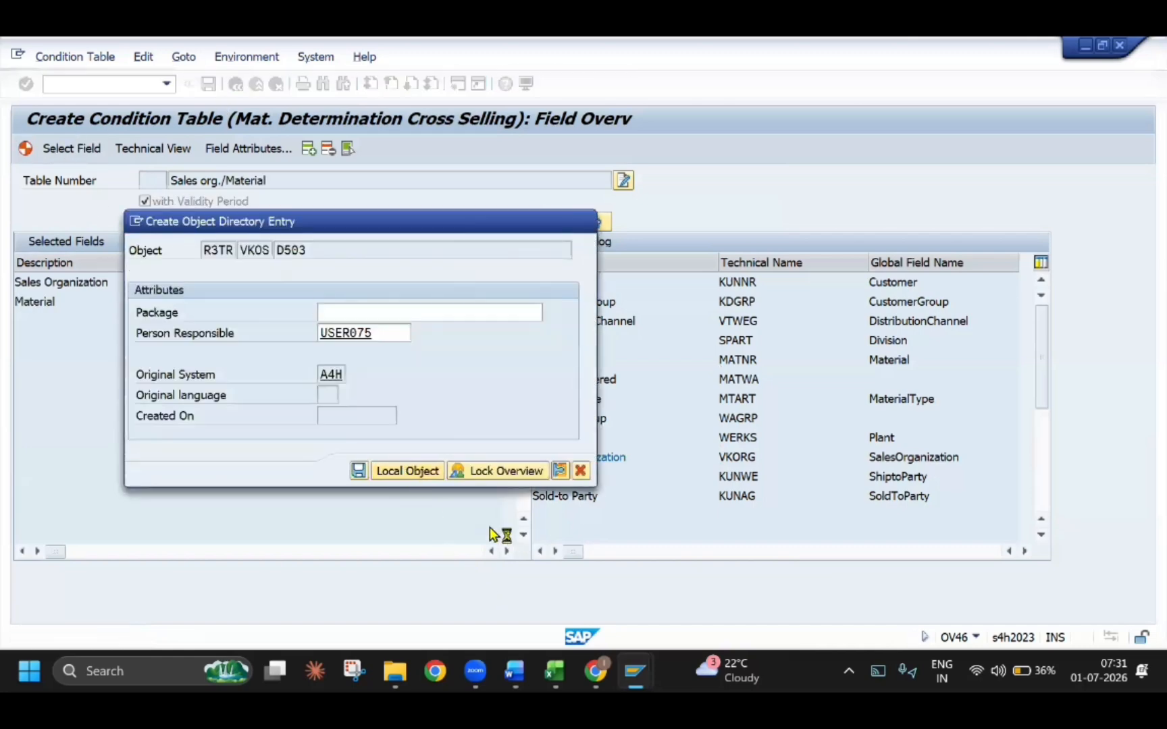
Switch to the SD_2.xlsx workbook in Excel and copy the yellow THIRD PARY SALES PROCESS heading to cell A201
click(554, 671)
scroll(305, 517, down, 5)
scroll(304, 518, up, 3)
click(187, 348)
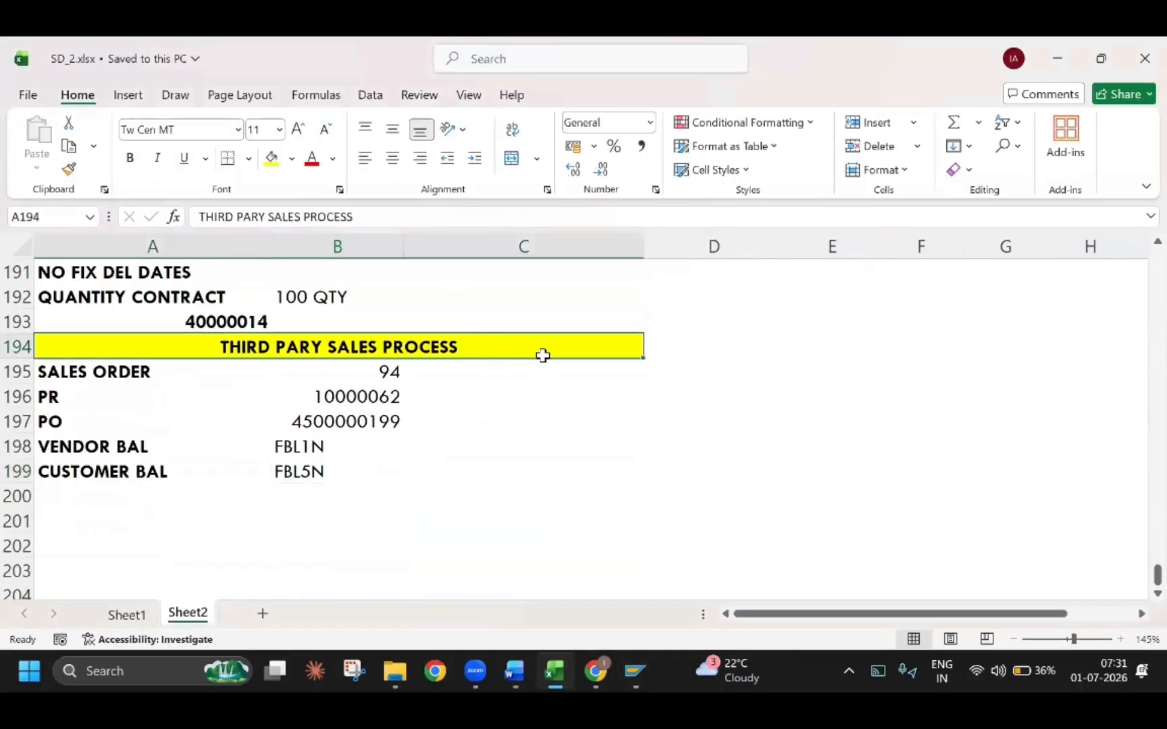
key(ctrl+c)
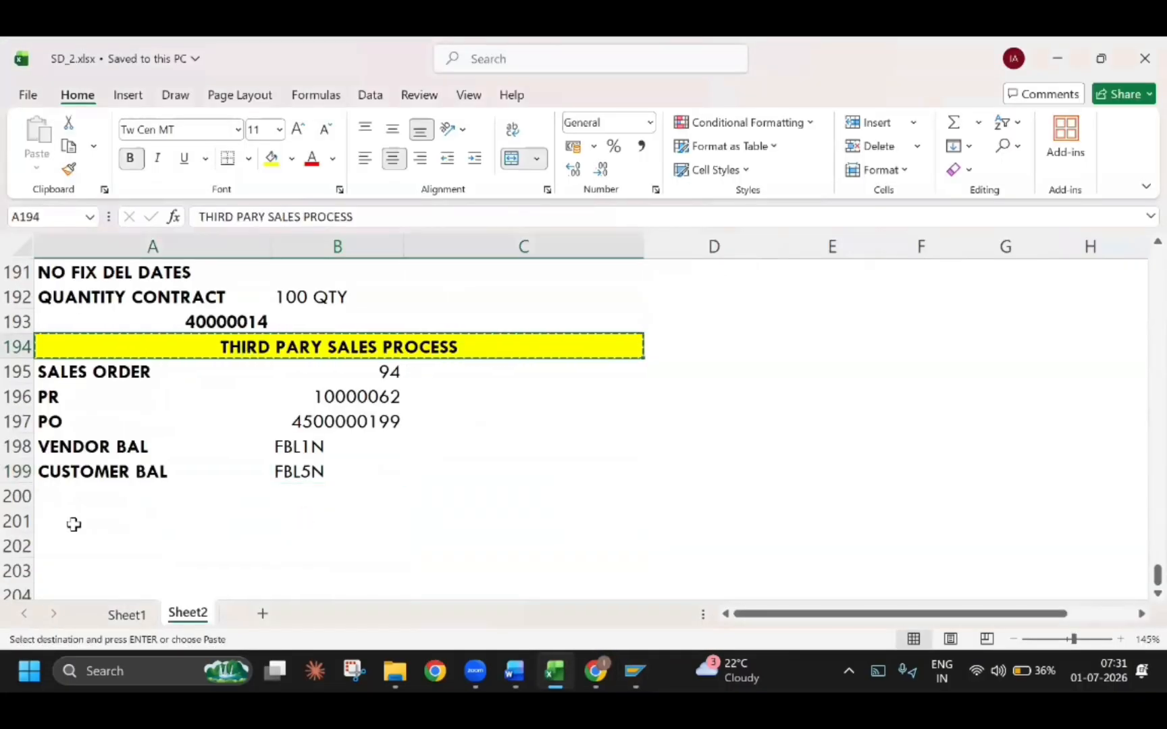
click(73, 523)
key(ctrl+v)
Retitle the copied heading in A201 as CROSS SELLING PROCESS and enter the label CT in A202
scroll(343, 381, down, 2)
text(CROSS SE)
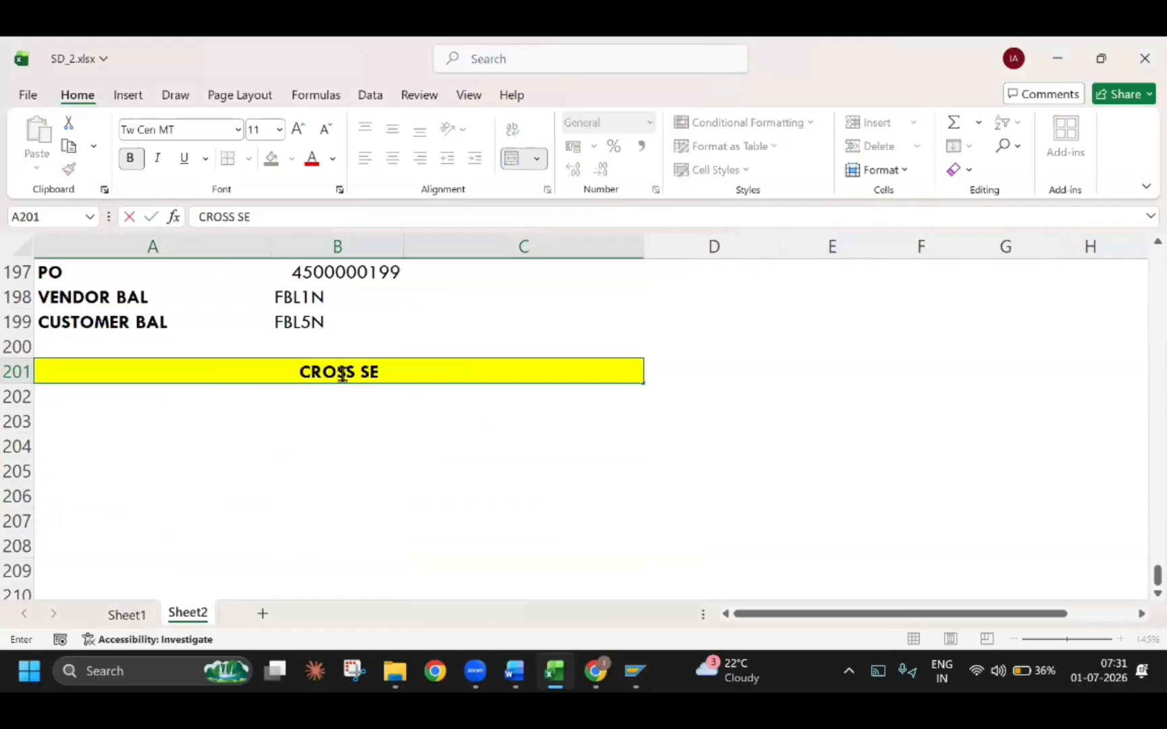
text(LLING PROCESS)
key(Return)
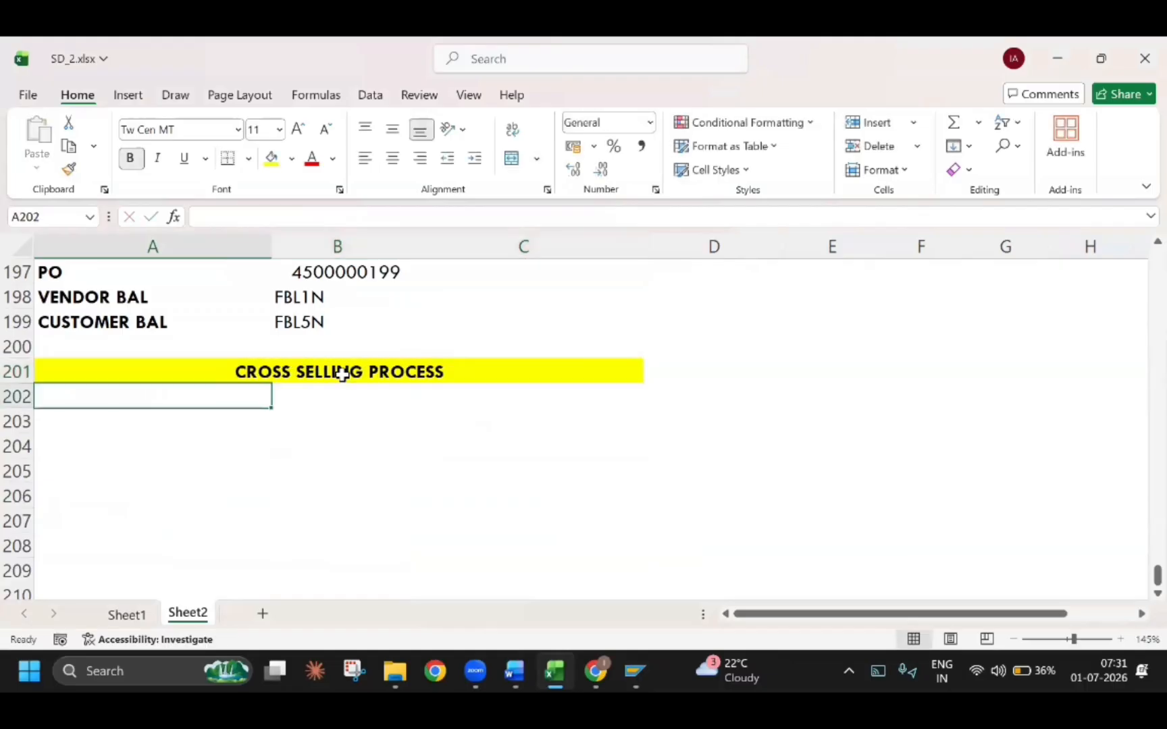
text(CT)
key(Tab)
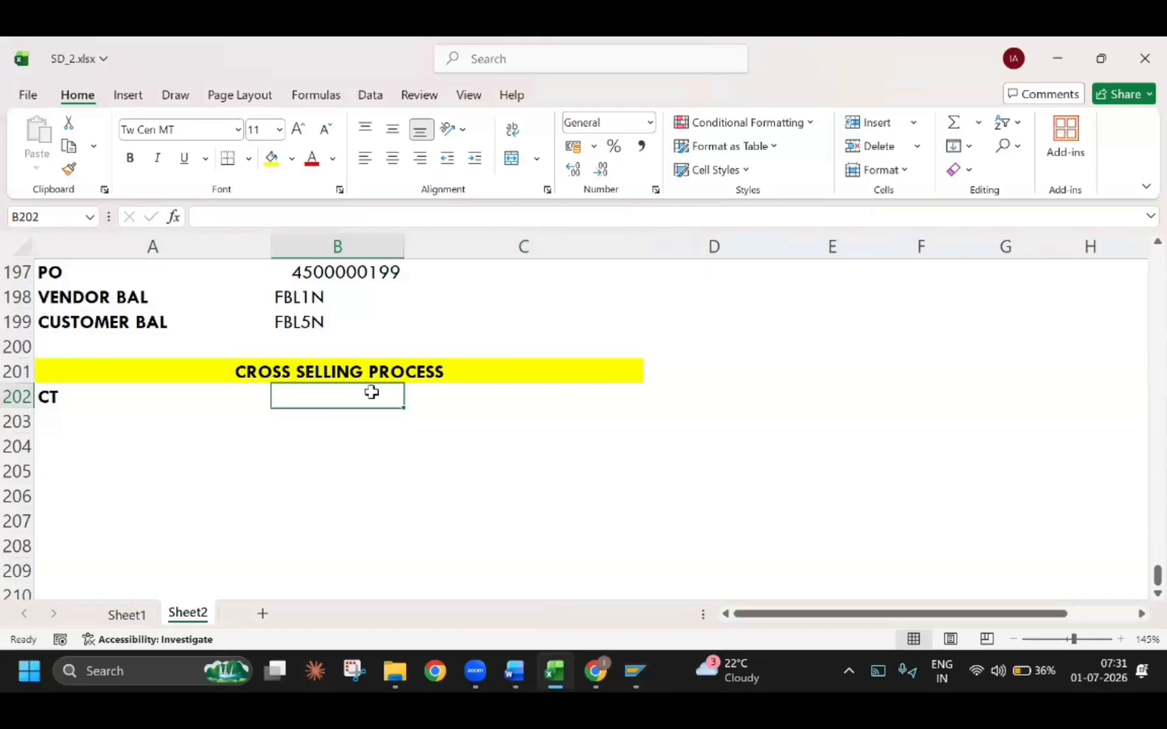
Switch to the Word guide and read the condition table overview and section 2.1.3 Maintain Field Catalog
key(alt+Tab)
key(alt+Tab)
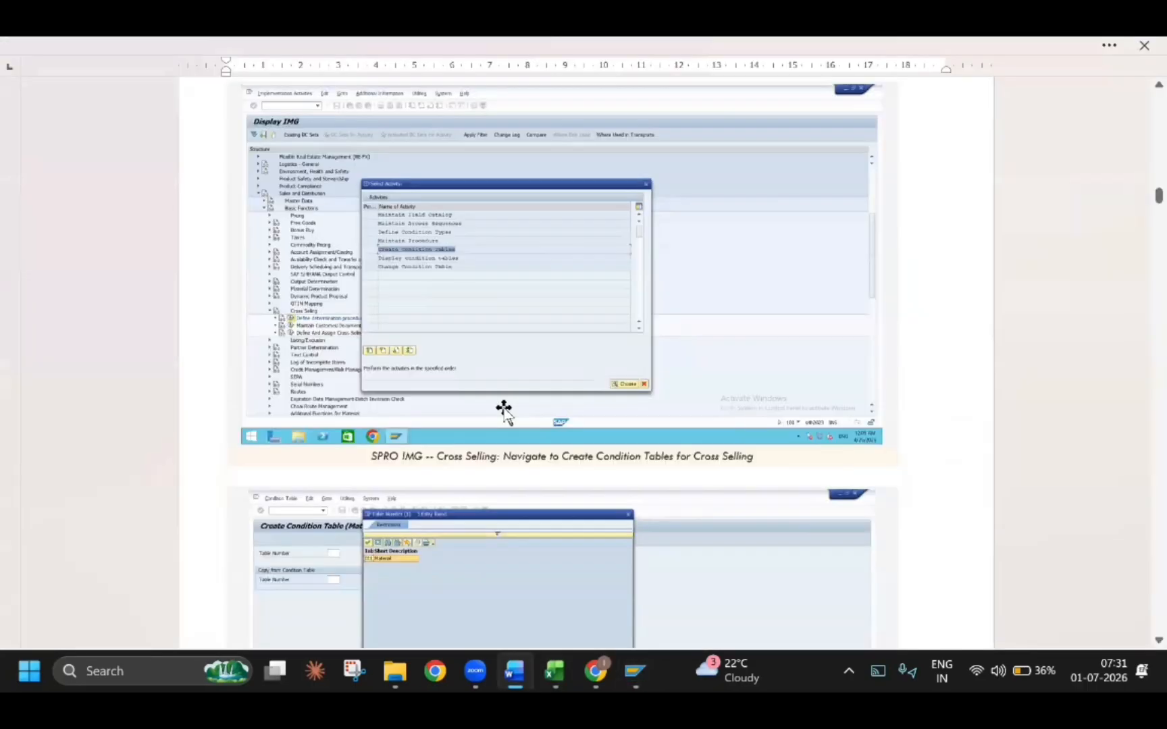
scroll(502, 406, down, 10)
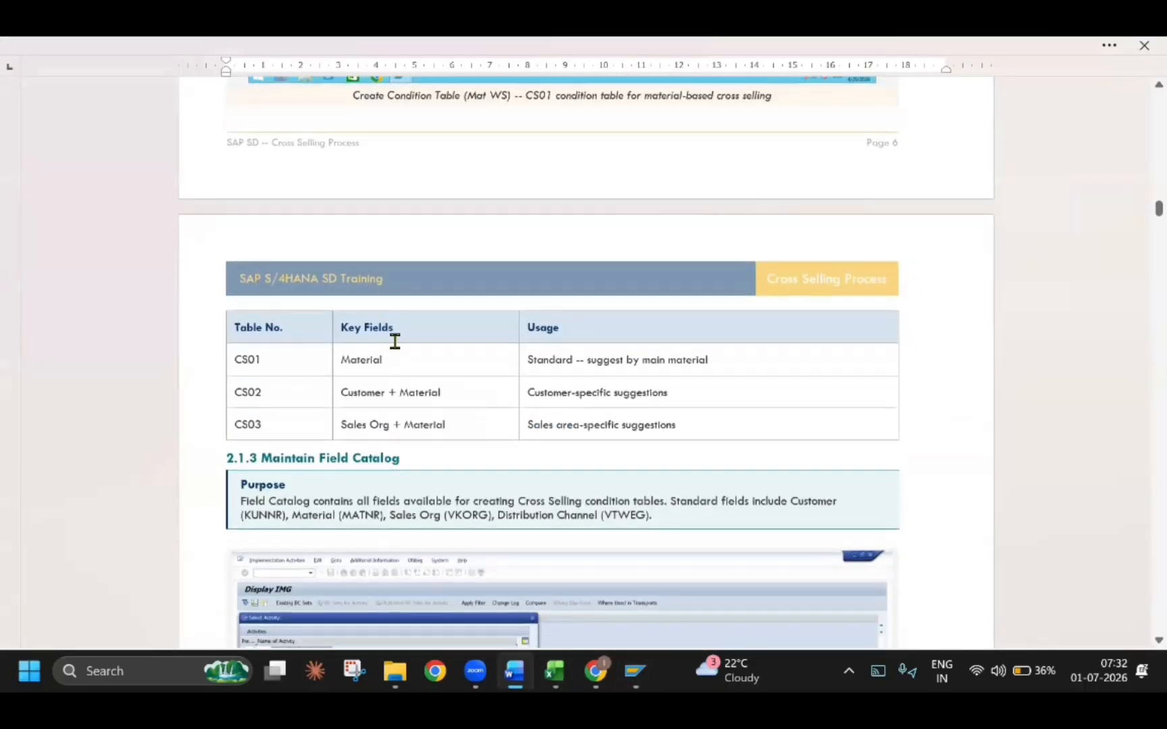
scroll(448, 437, down, 2)
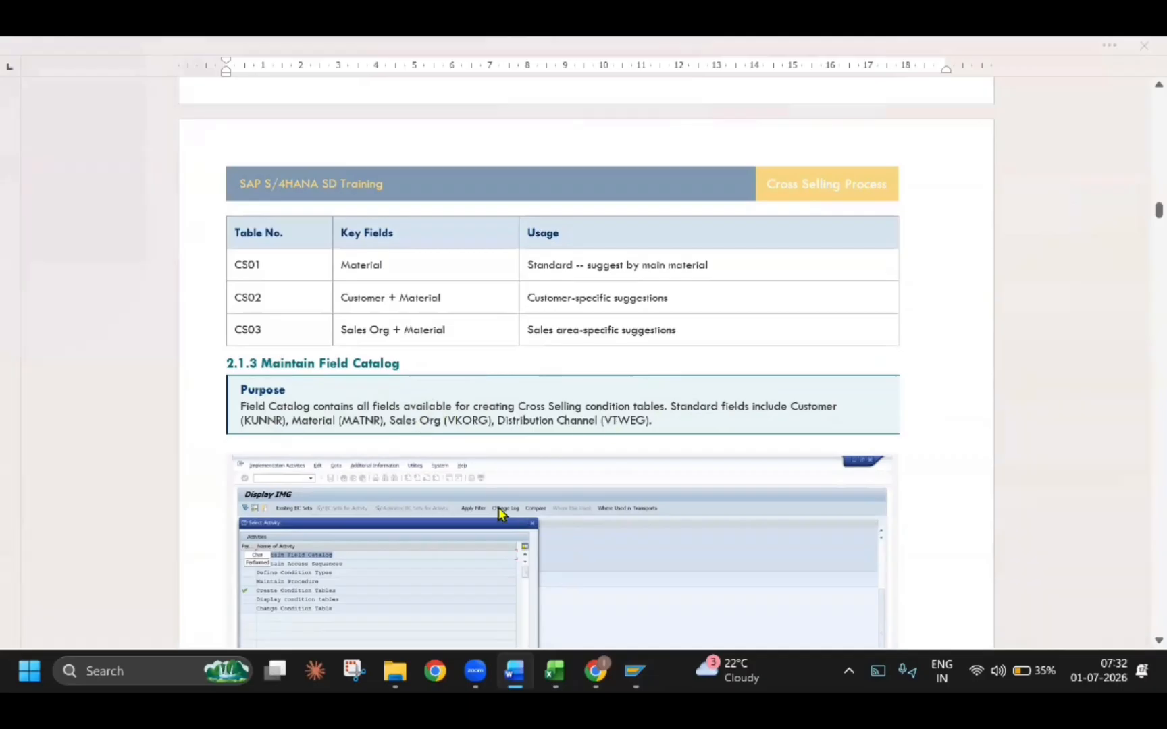
Return to SAP, leave the condition table creation and open the activity Maintain Field Catalog
key(alt+Tab)
click(236, 84)
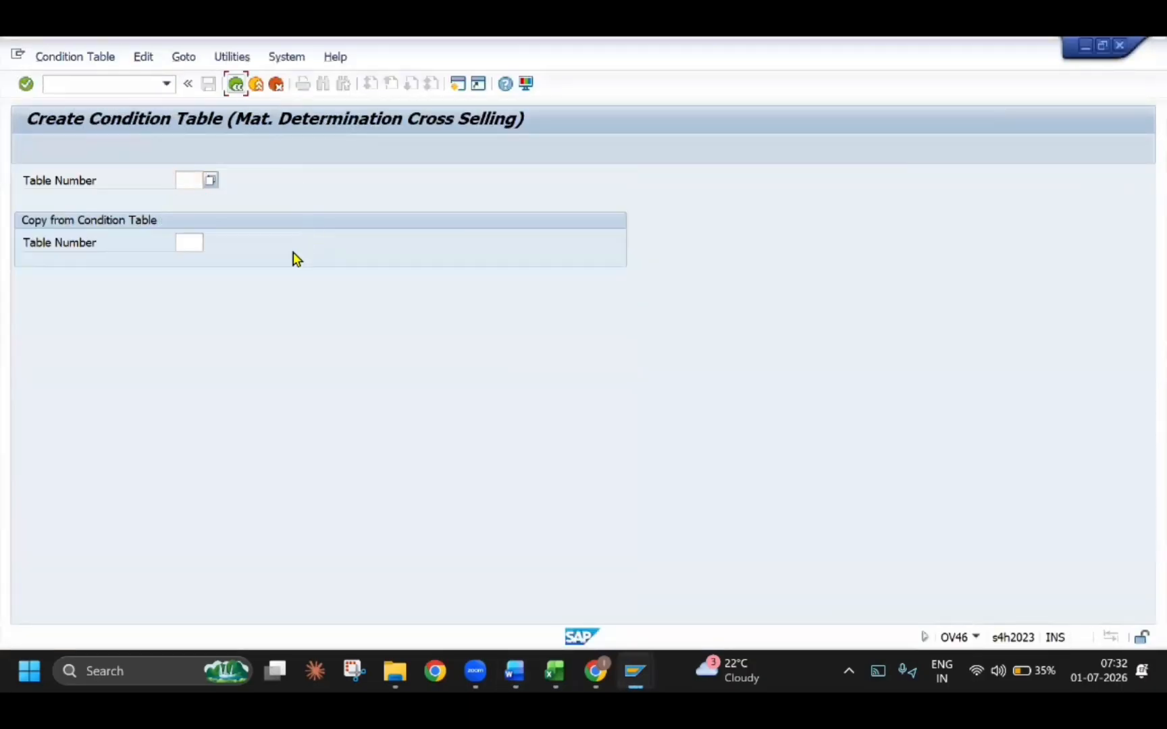
key(F3)
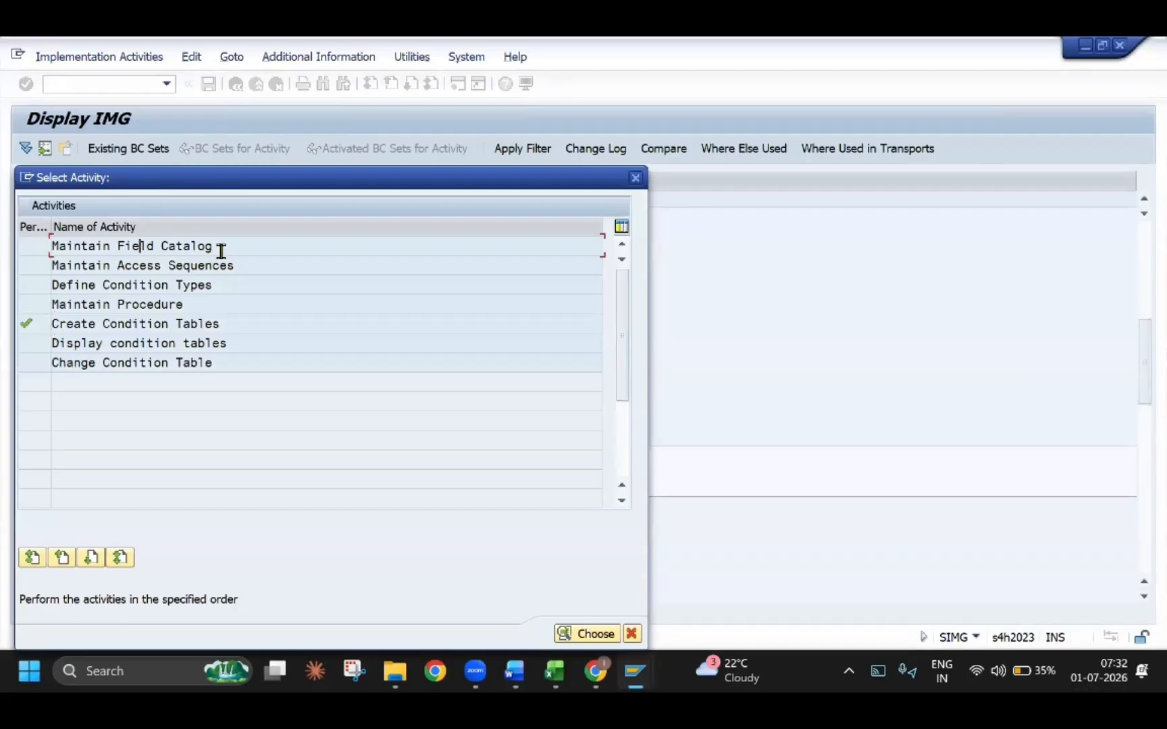
drag(215, 245, 47, 247)
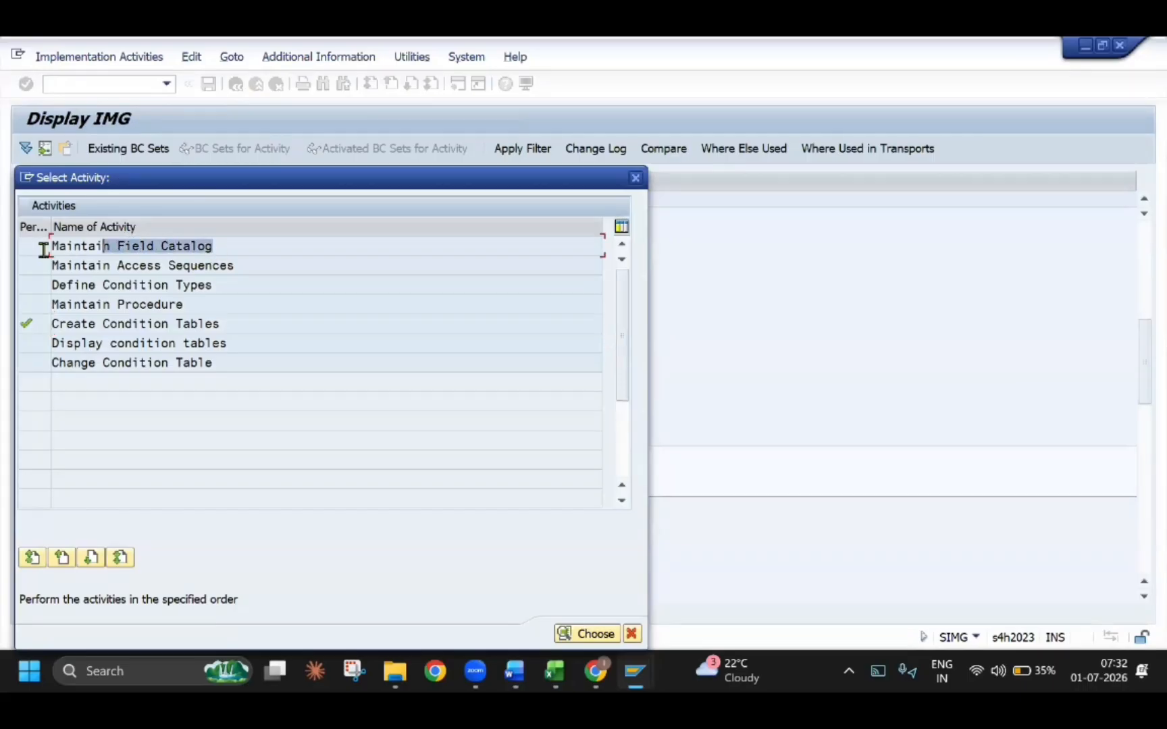
double_click(112, 248)
key(Return)
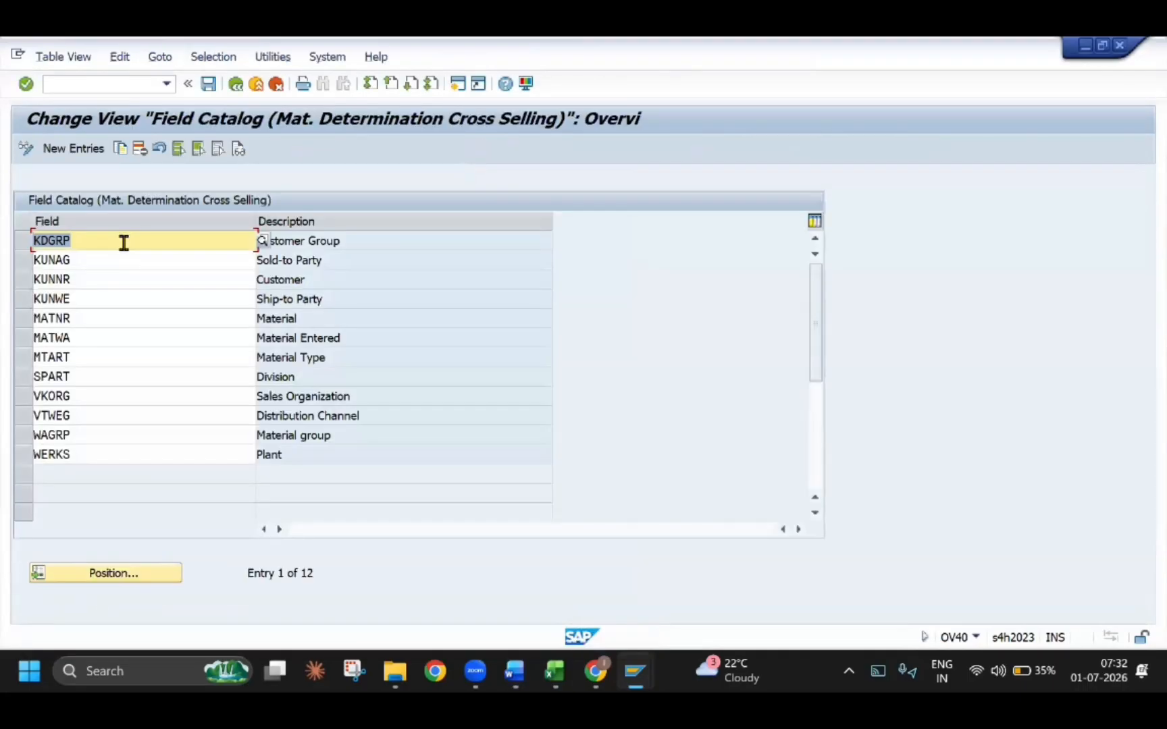
Compare the Customer, Material, Sold-to Party and Sales Organization entries in the field catalog with the field table in the Word guide
click(63, 279)
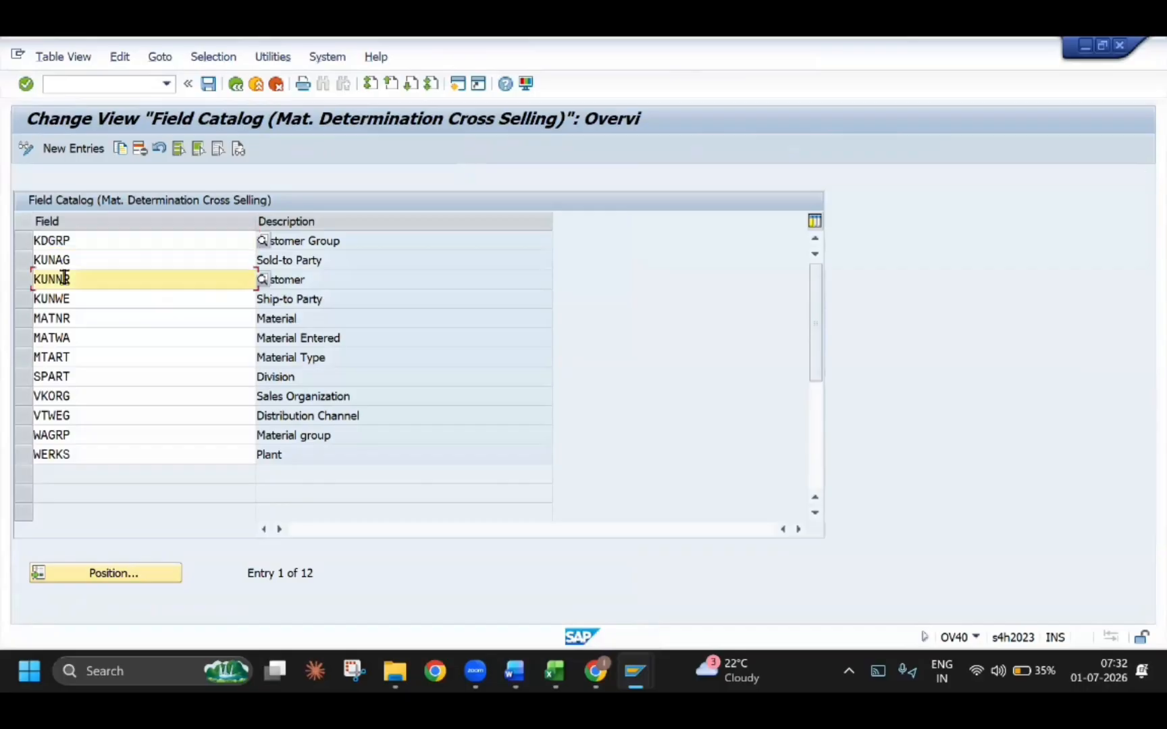
key(alt+Tab)
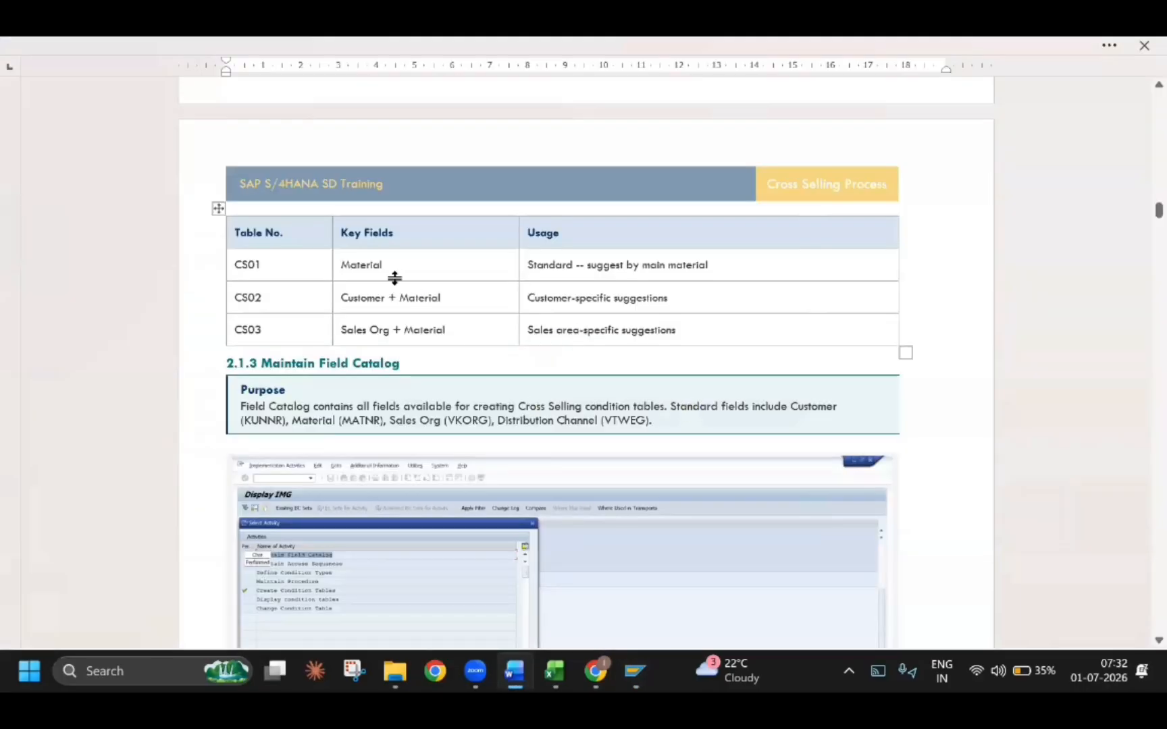
scroll(432, 386, down, 10)
scroll(434, 384, down, 10)
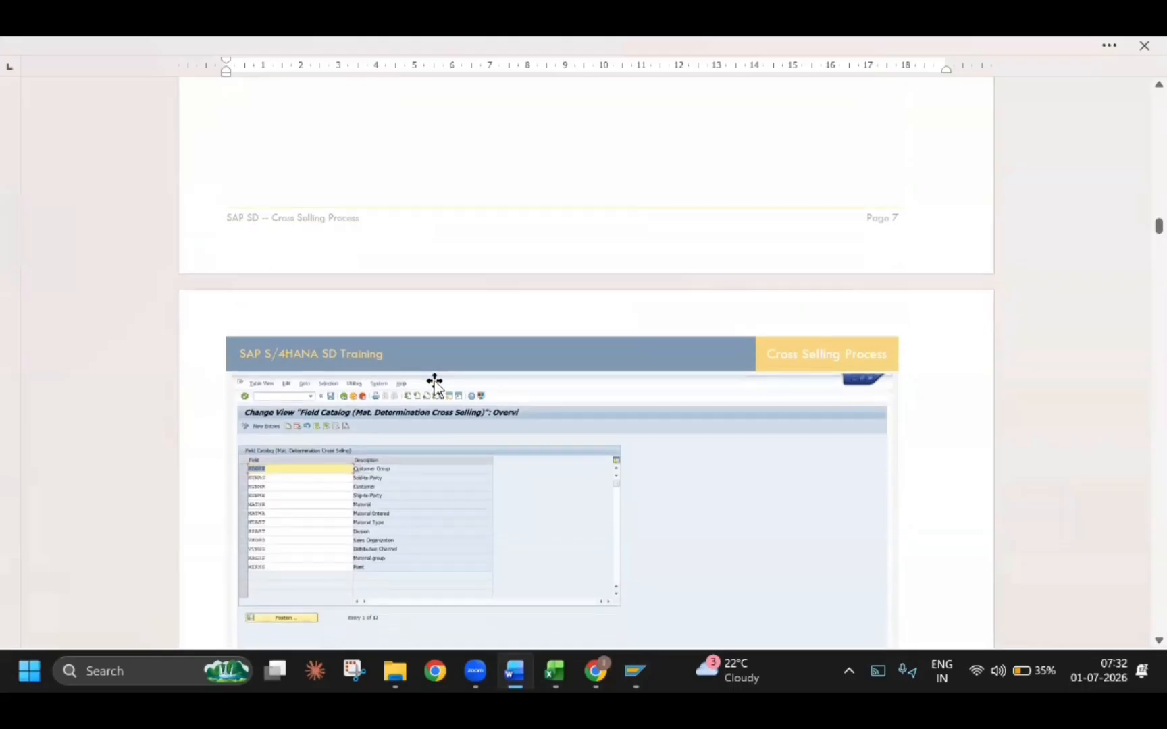
scroll(299, 338, down, 1)
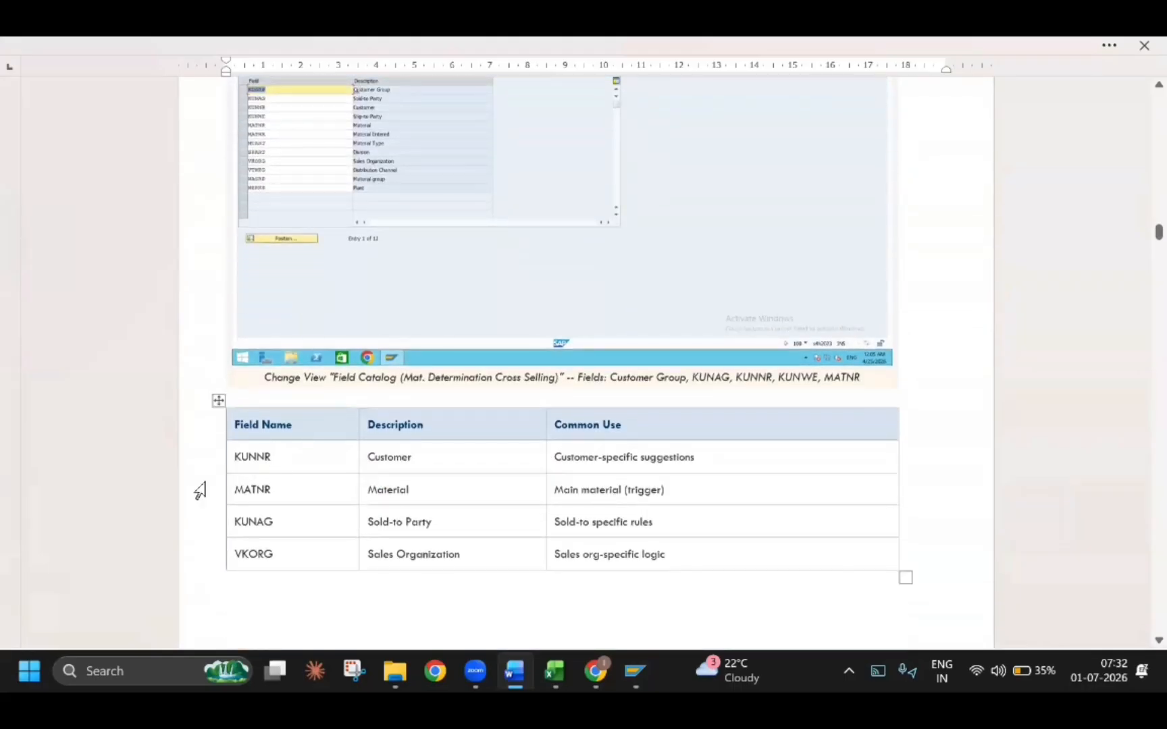
key(alt+Tab)
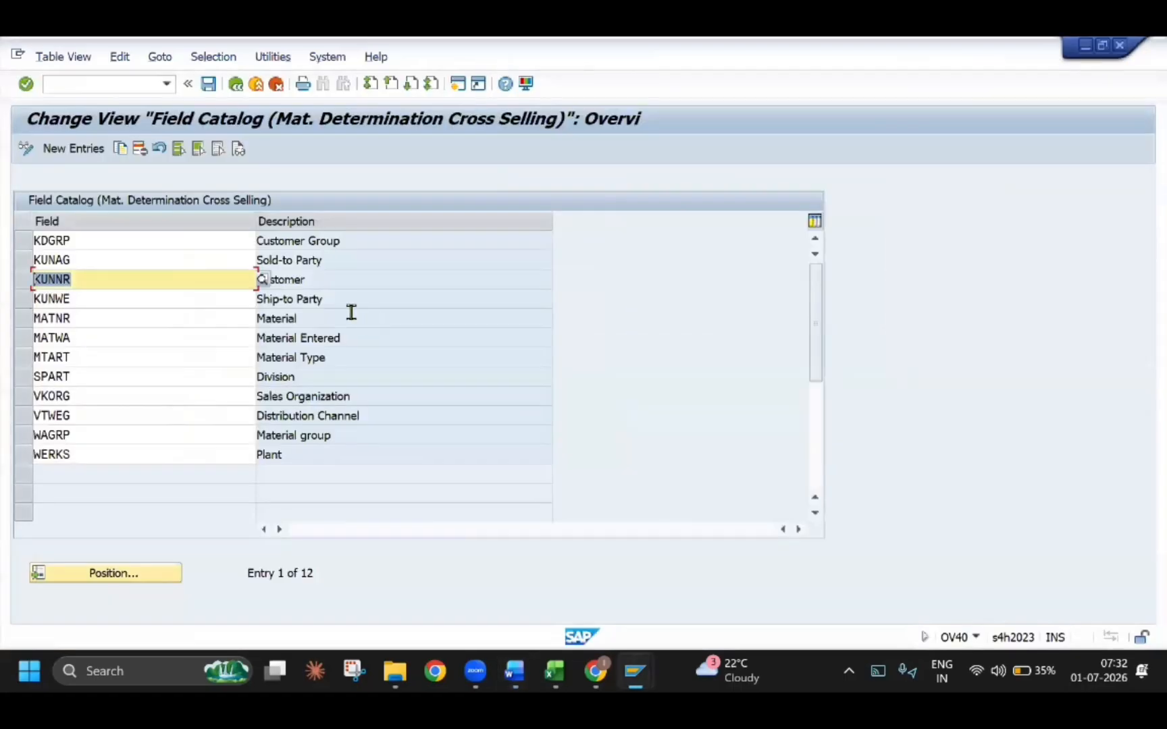
drag(313, 283, 196, 302)
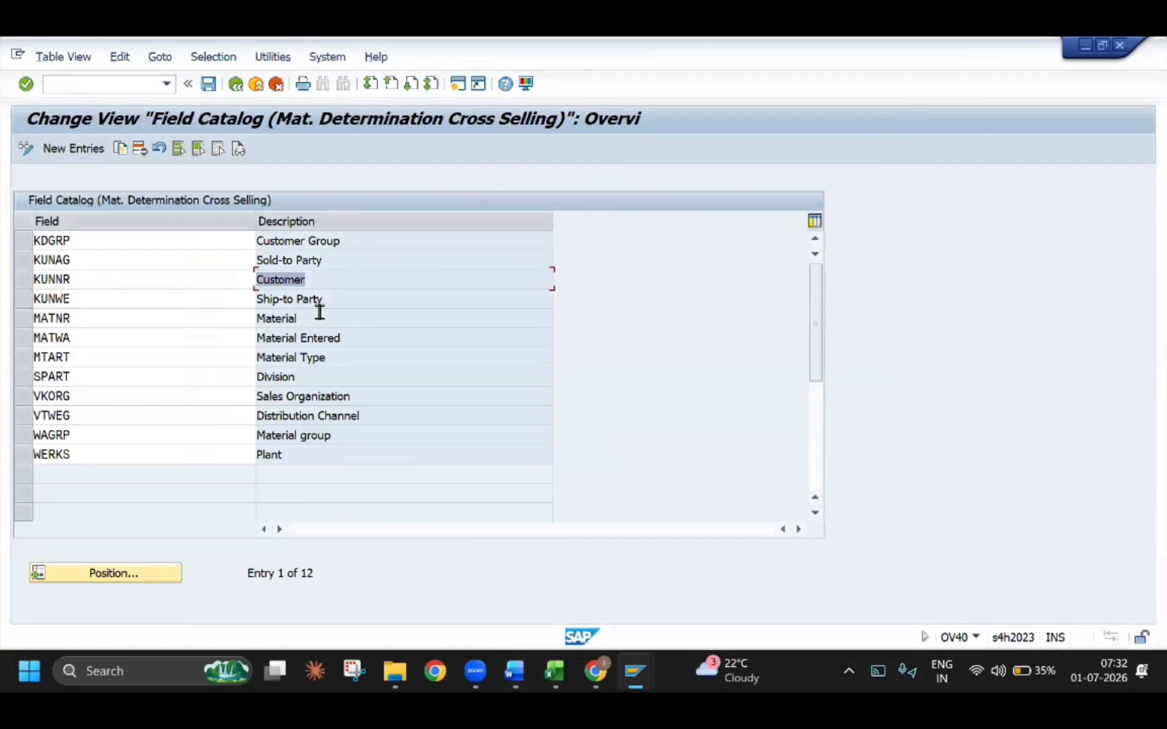
drag(309, 313, 201, 303)
key(Up)
key(Up)
key(Up)
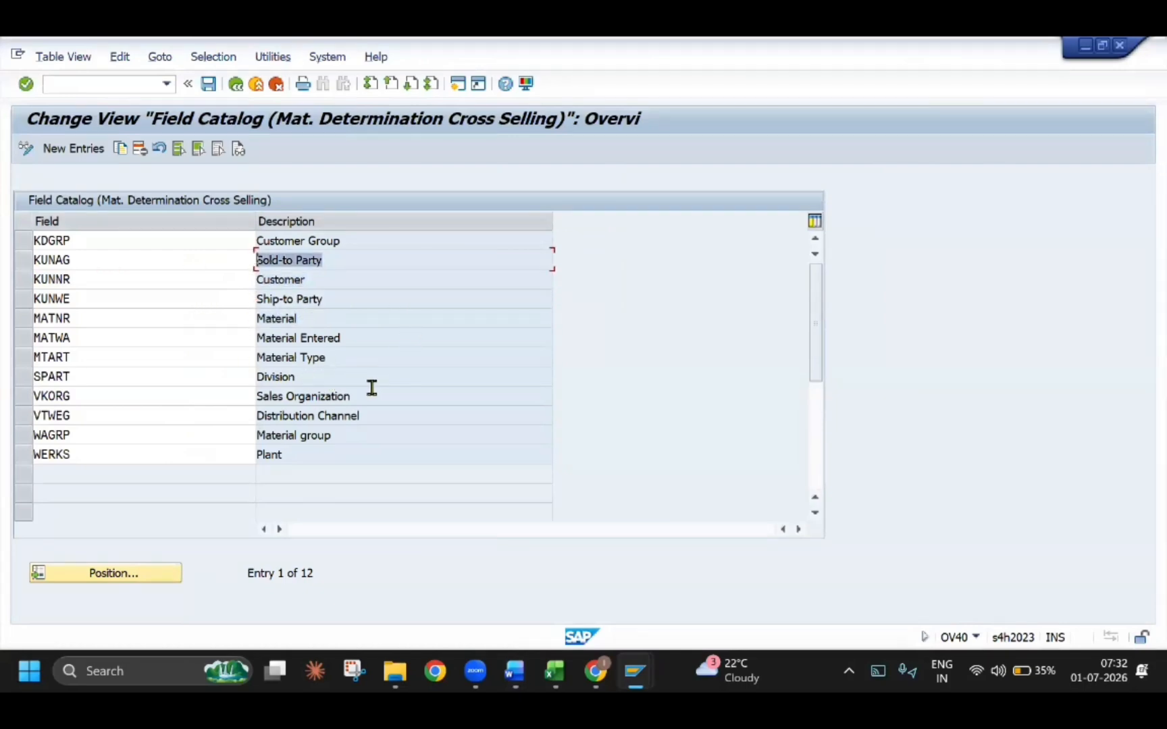
drag(366, 399, 185, 370)
Read section 2.1.4 Maintain Access Sequences in the Word guide, leave the field catalog in SAP and open the activity Maintain Access Sequences
key(alt+Tab)
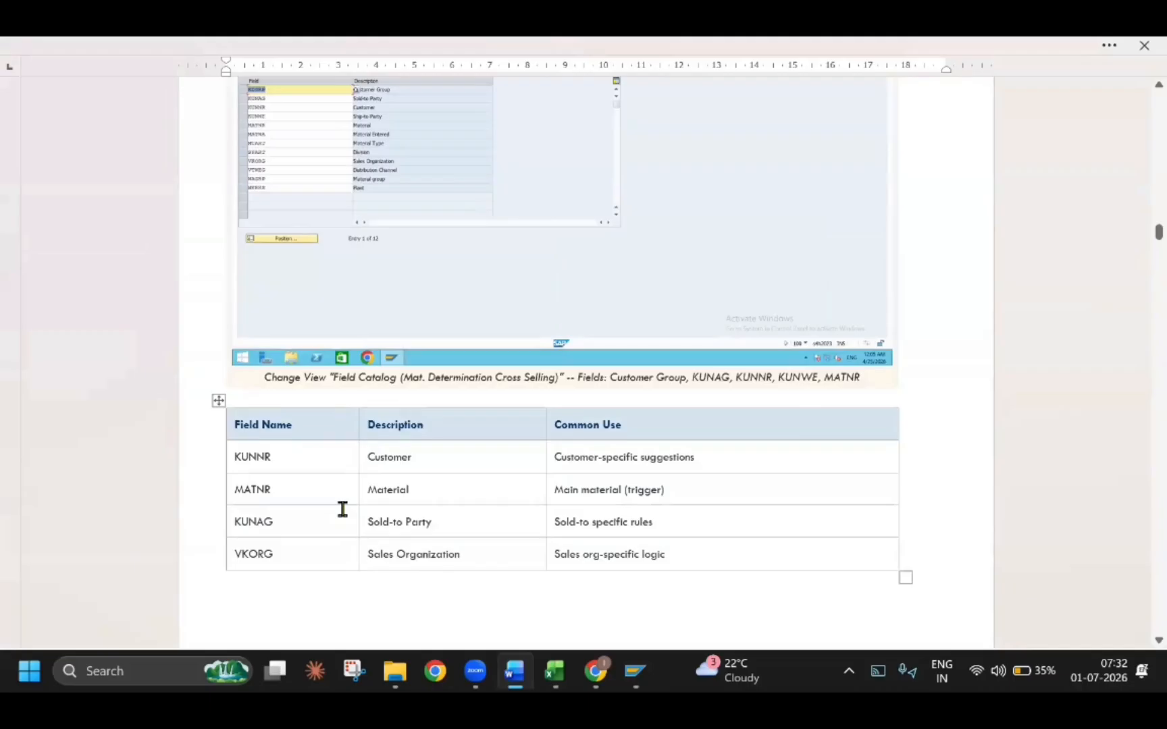
scroll(342, 510, down, 10)
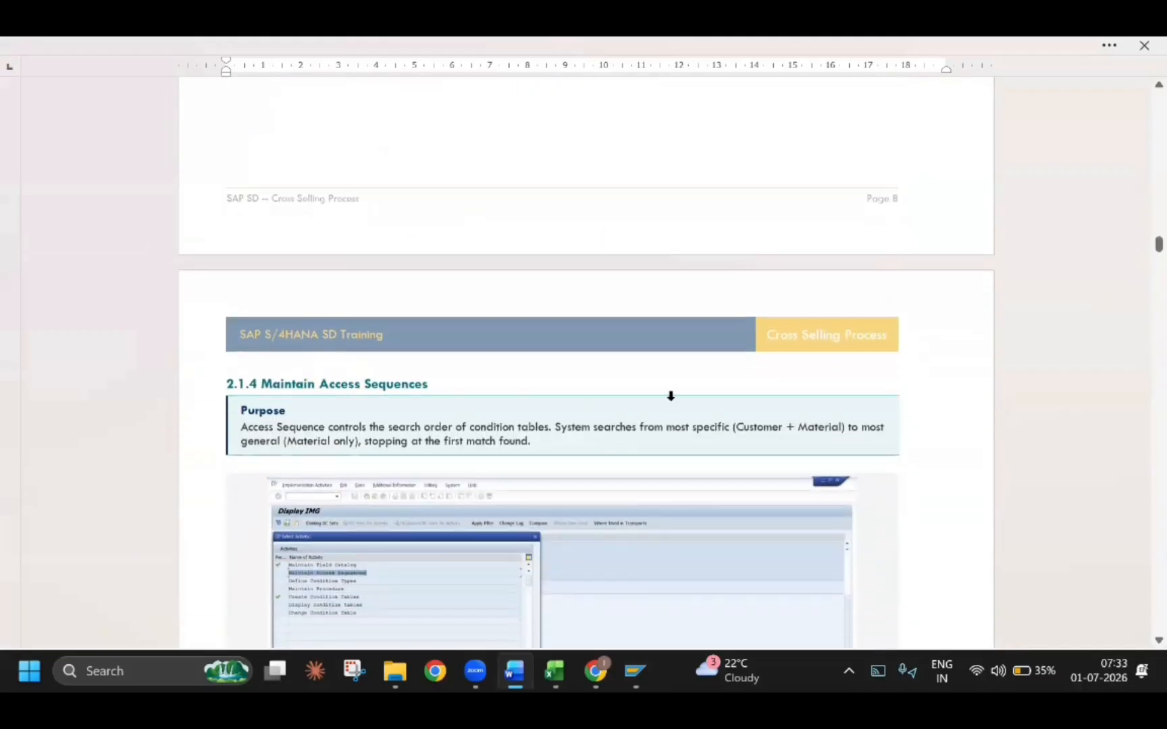
key(alt+Tab)
click(254, 84)
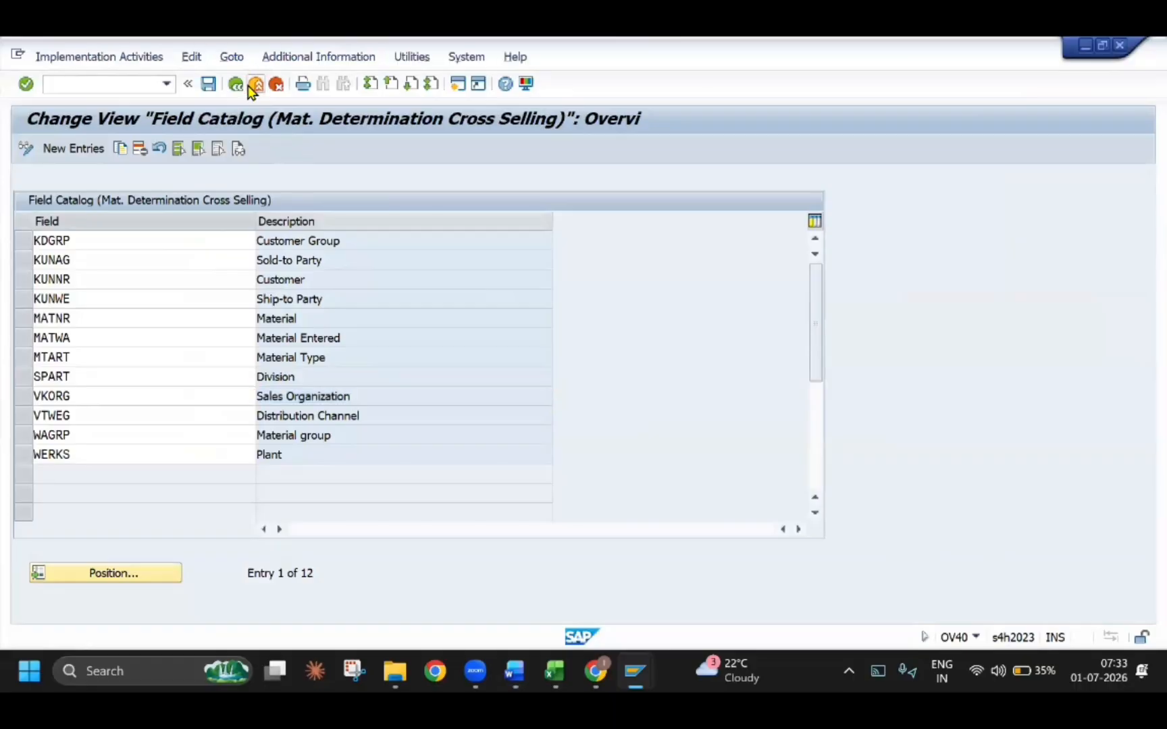
key(alt+Tab)
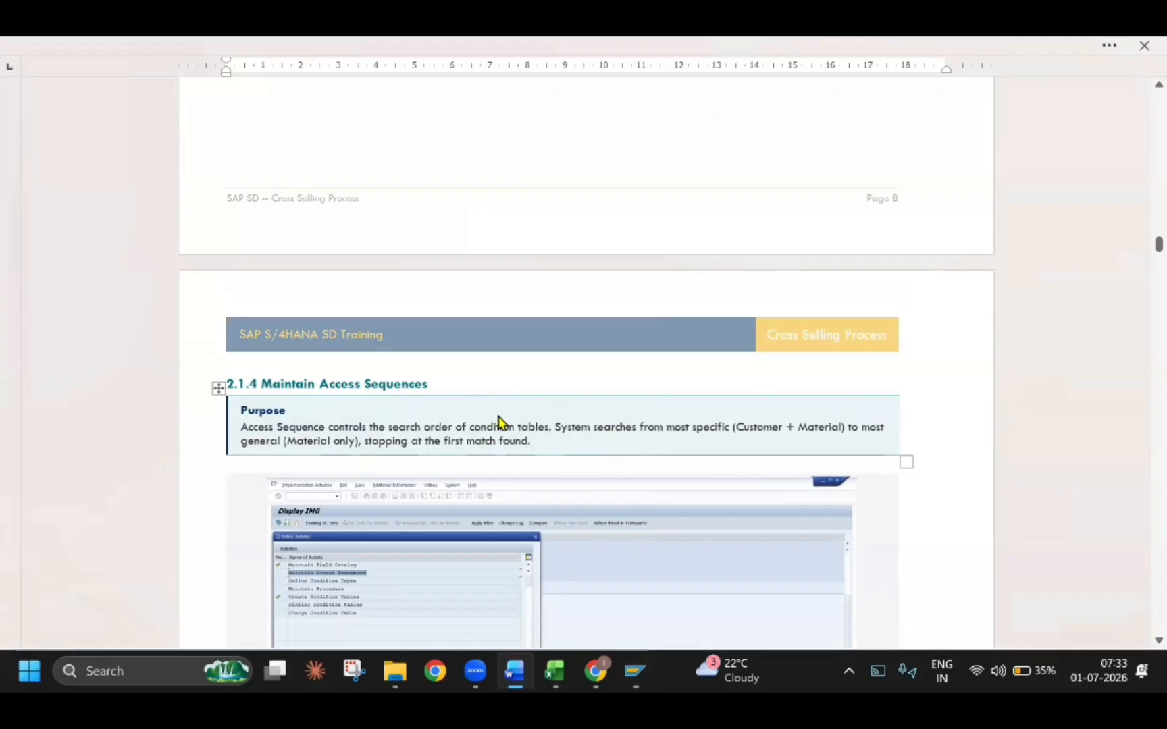
key(alt+Tab)
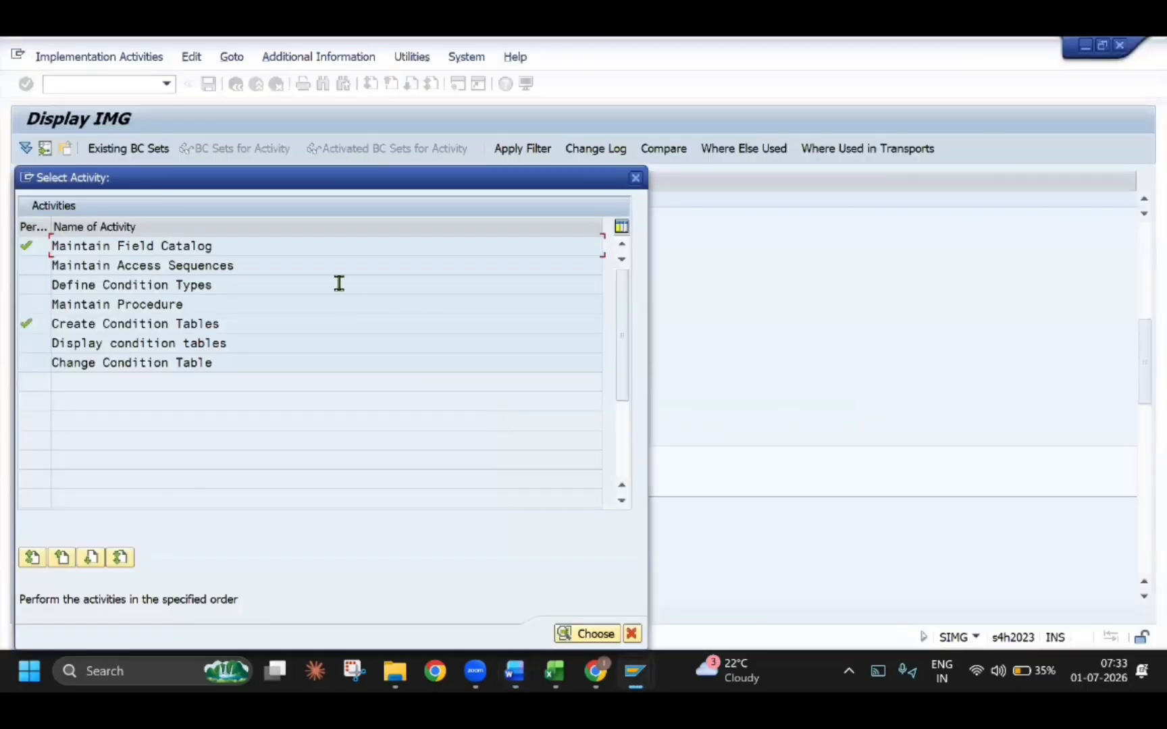
double_click(133, 266)
key(Return)
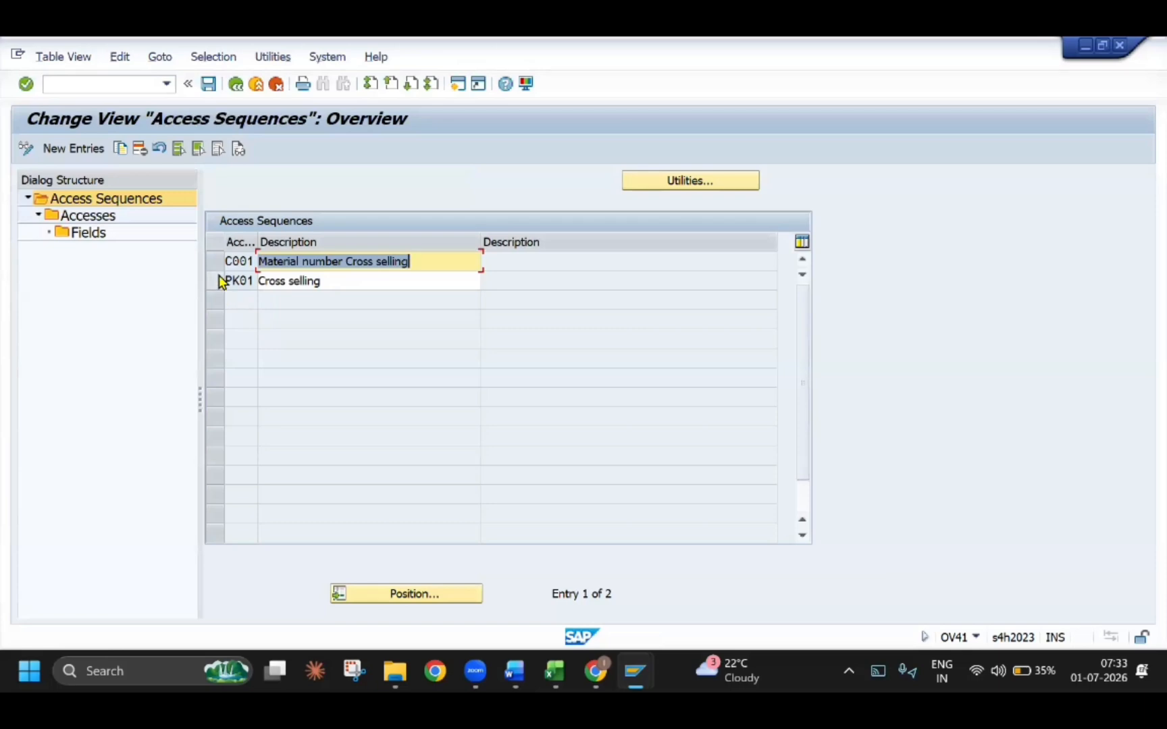
Check the example of access sequence C001 in the Word guide and return to SAP
key(alt+Tab)
scroll(443, 469, down, 5)
scroll(444, 474, down, 5)
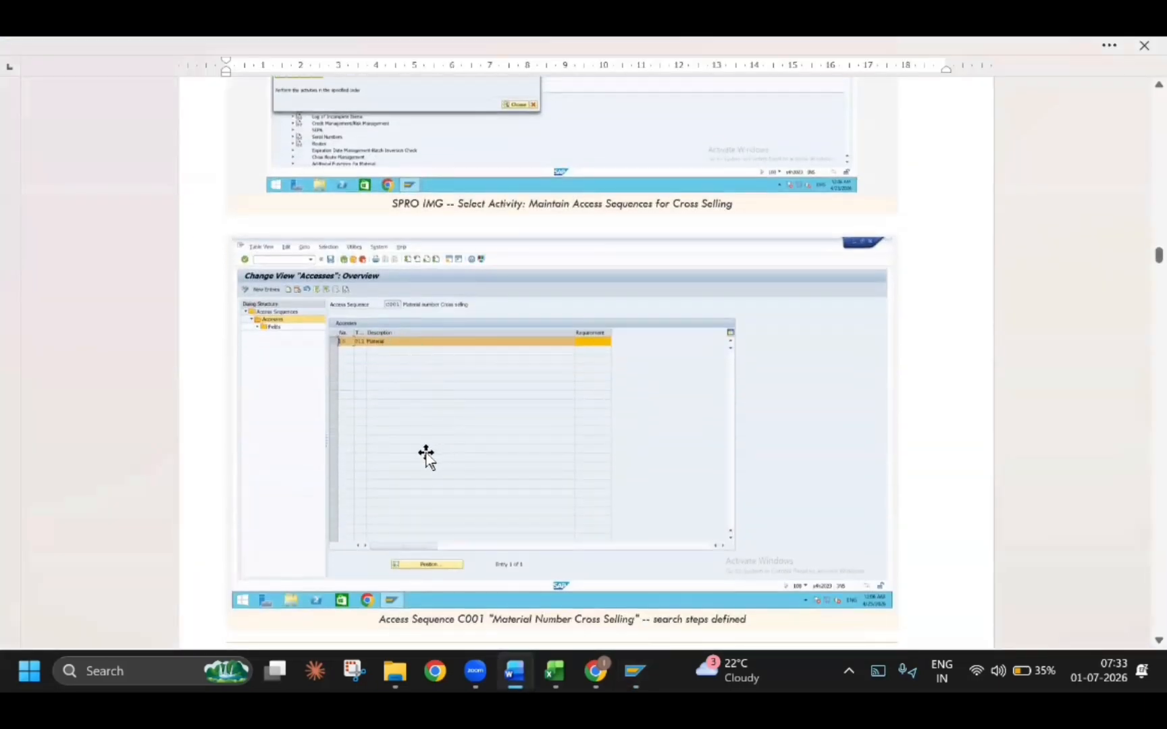
scroll(428, 457, up, 1)
key(alt+Tab)
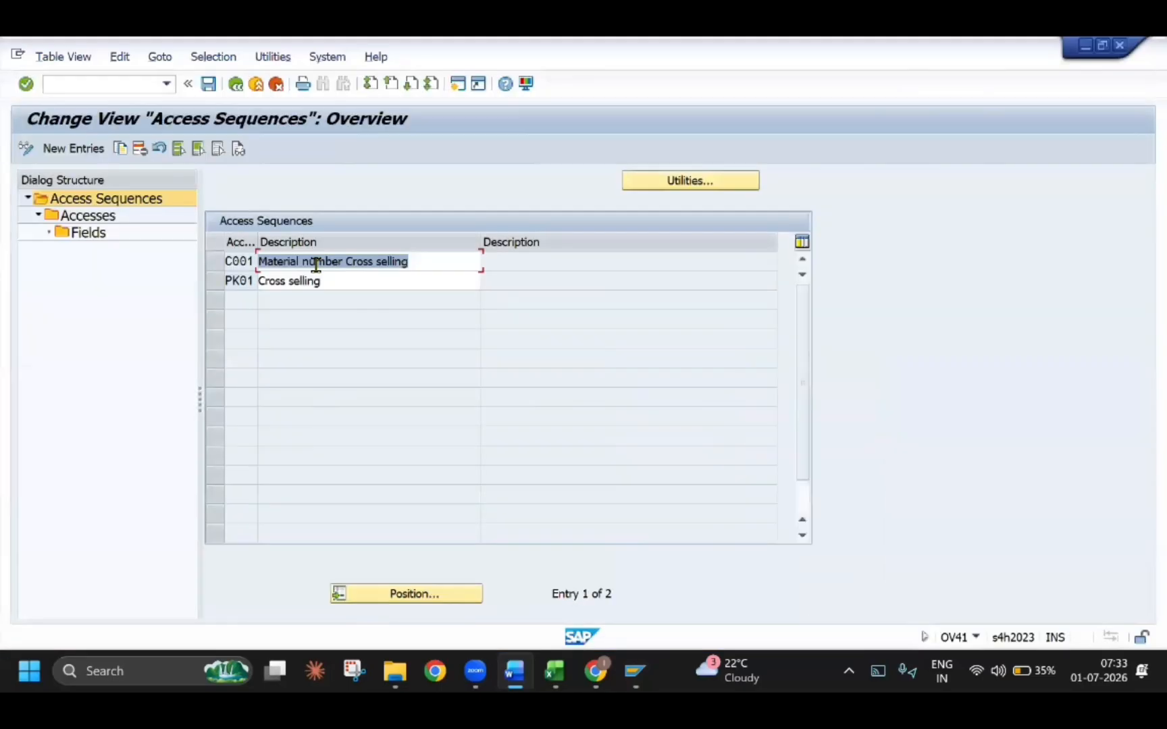
View the accesses of the existing access sequence C001 and go back to the access sequence overview
click(217, 262)
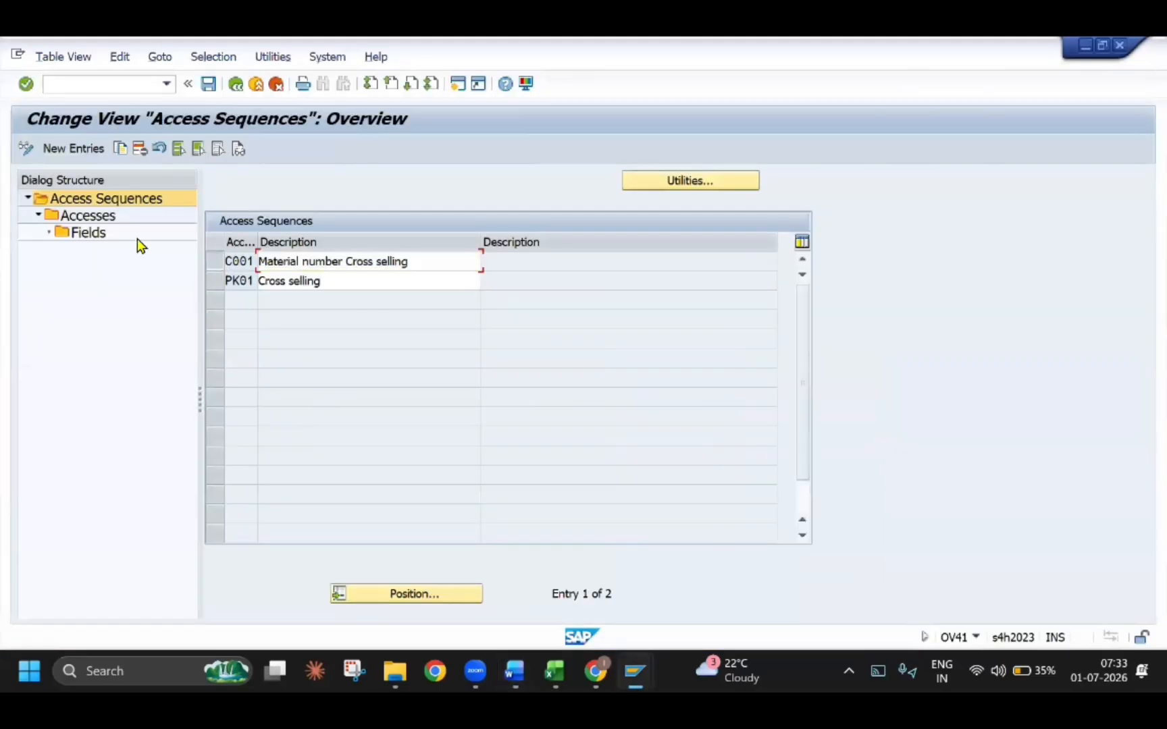
double_click(96, 223)
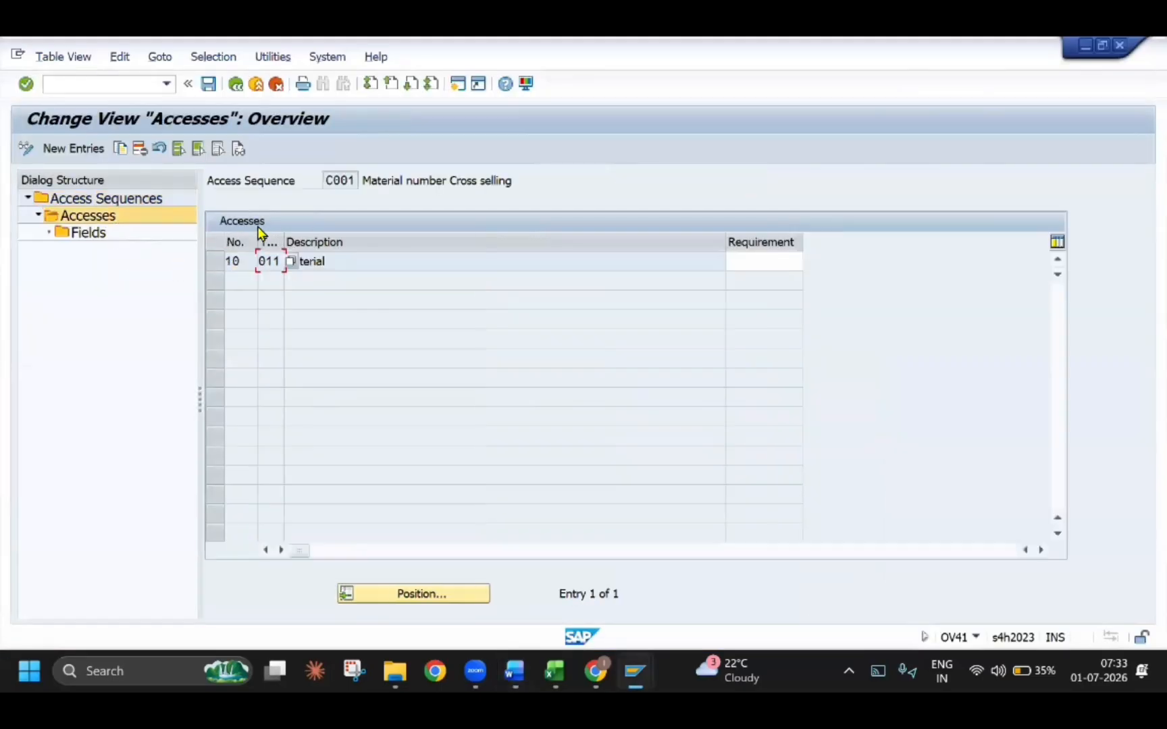
click(235, 83)
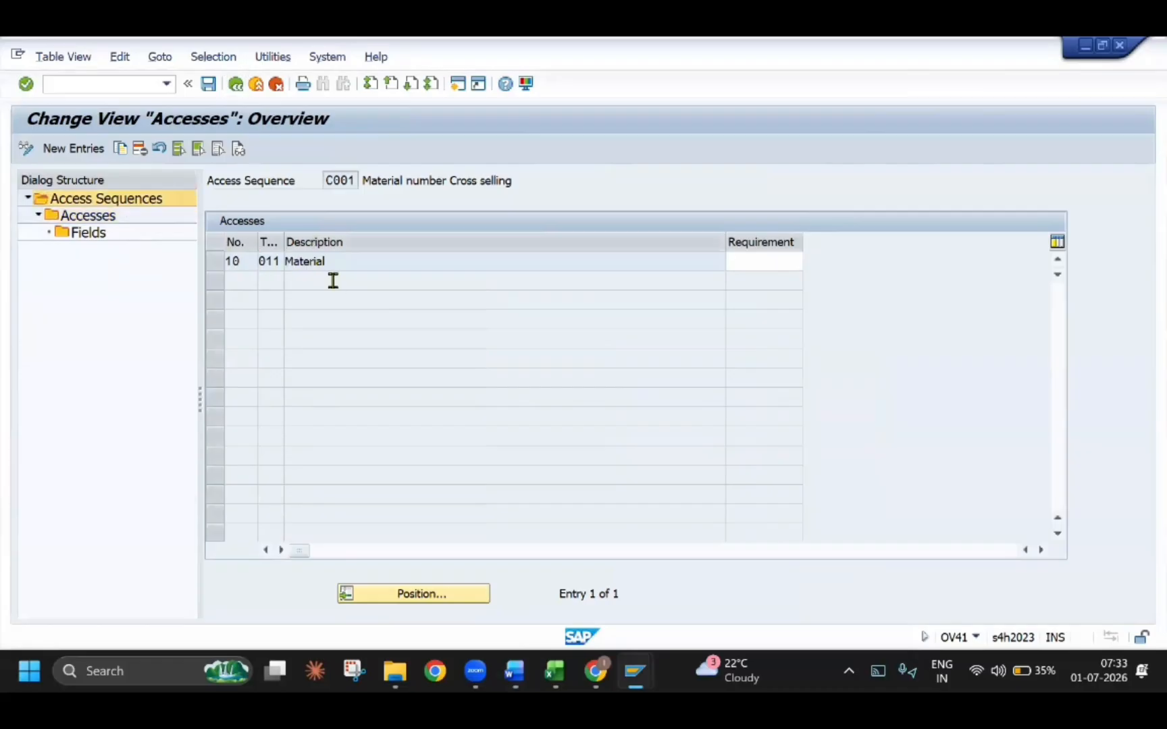
Create a new access sequence TEAS with the description CROSS SELLING ACCESS SEQ and open its accesses
click(88, 150)
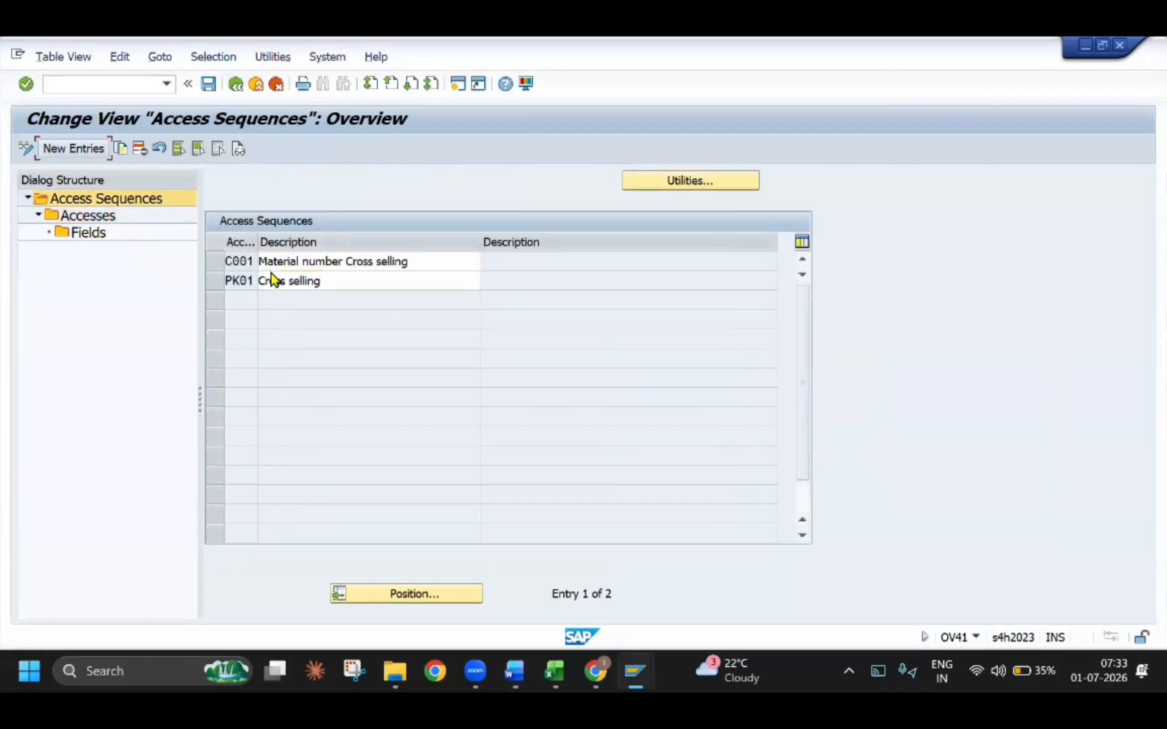
text(TEAS)
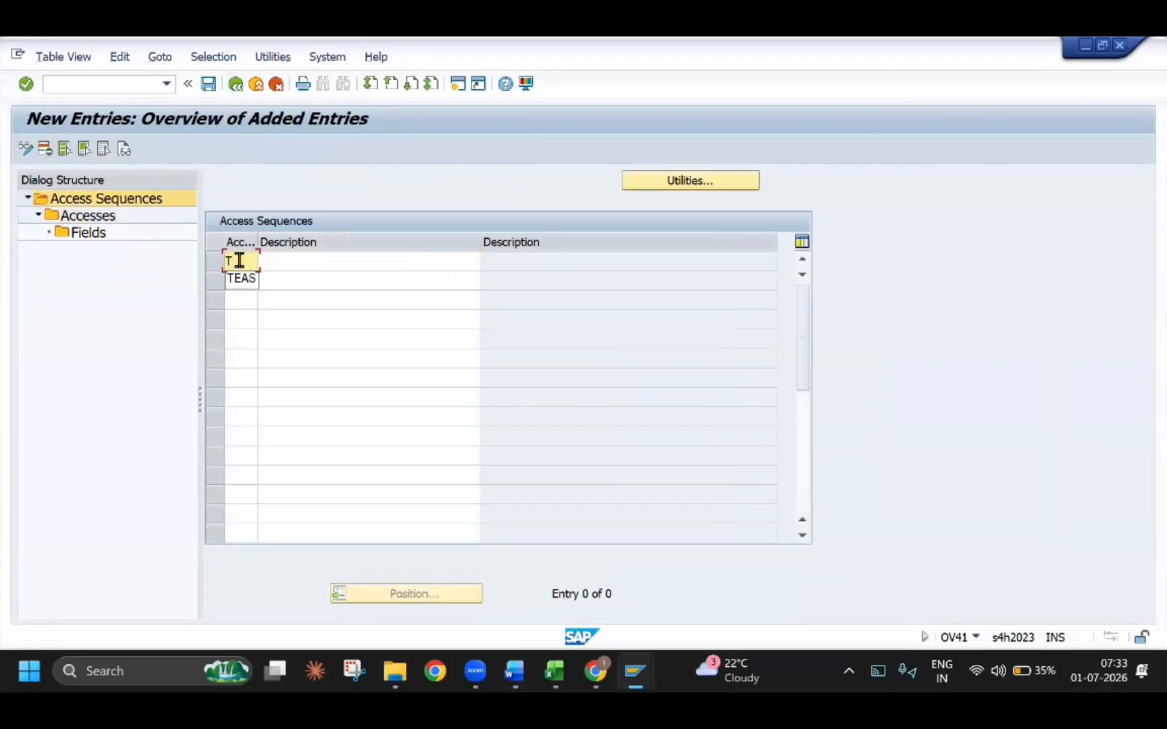
key(Tab)
text(CRO)
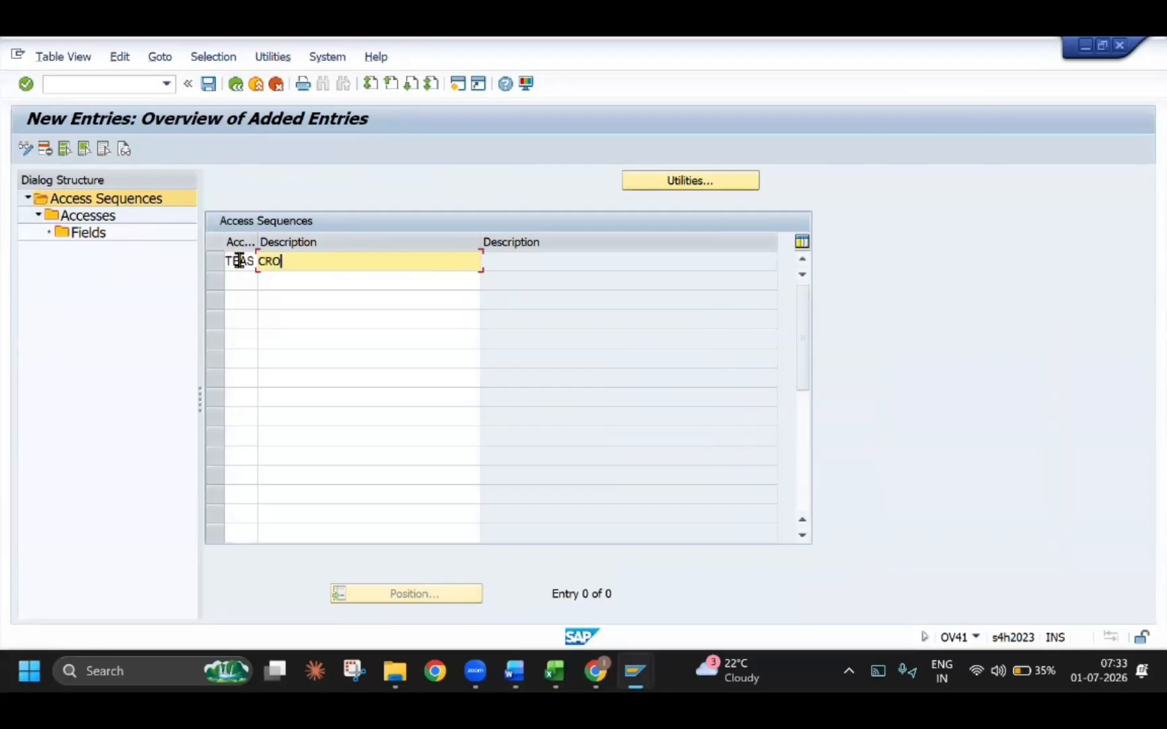
text(SS SELLING ACCESS SEQ)
key(Return)
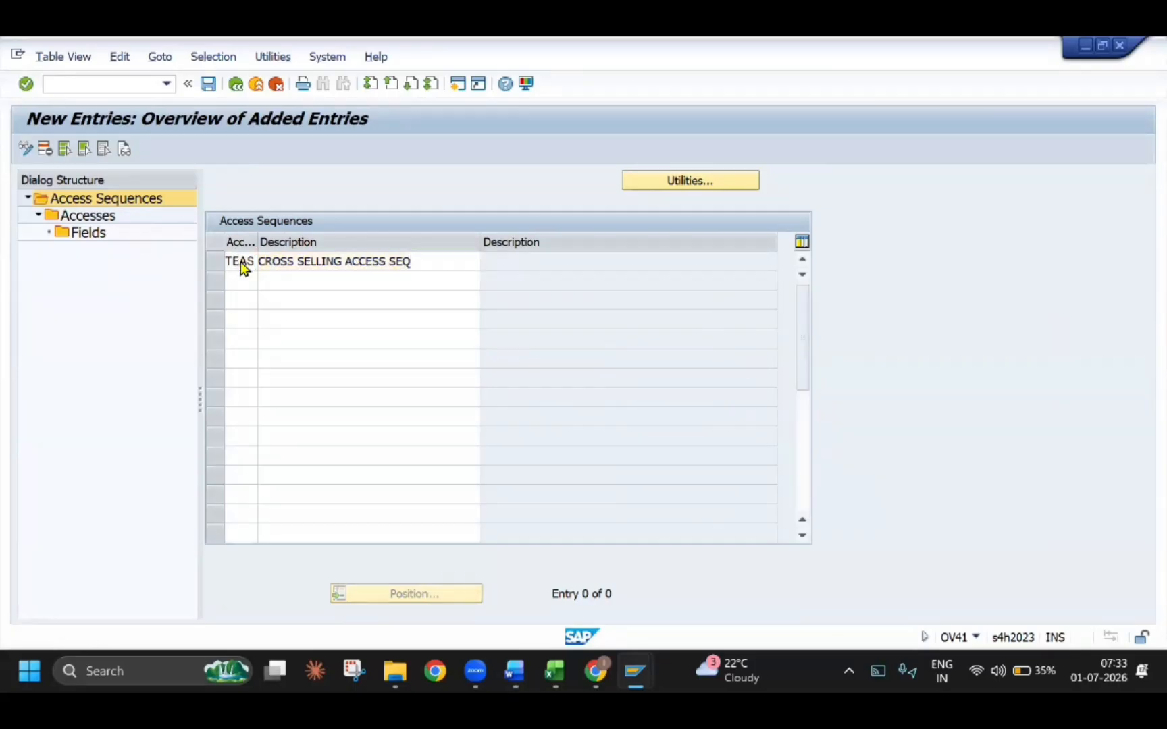
double_click(88, 216)
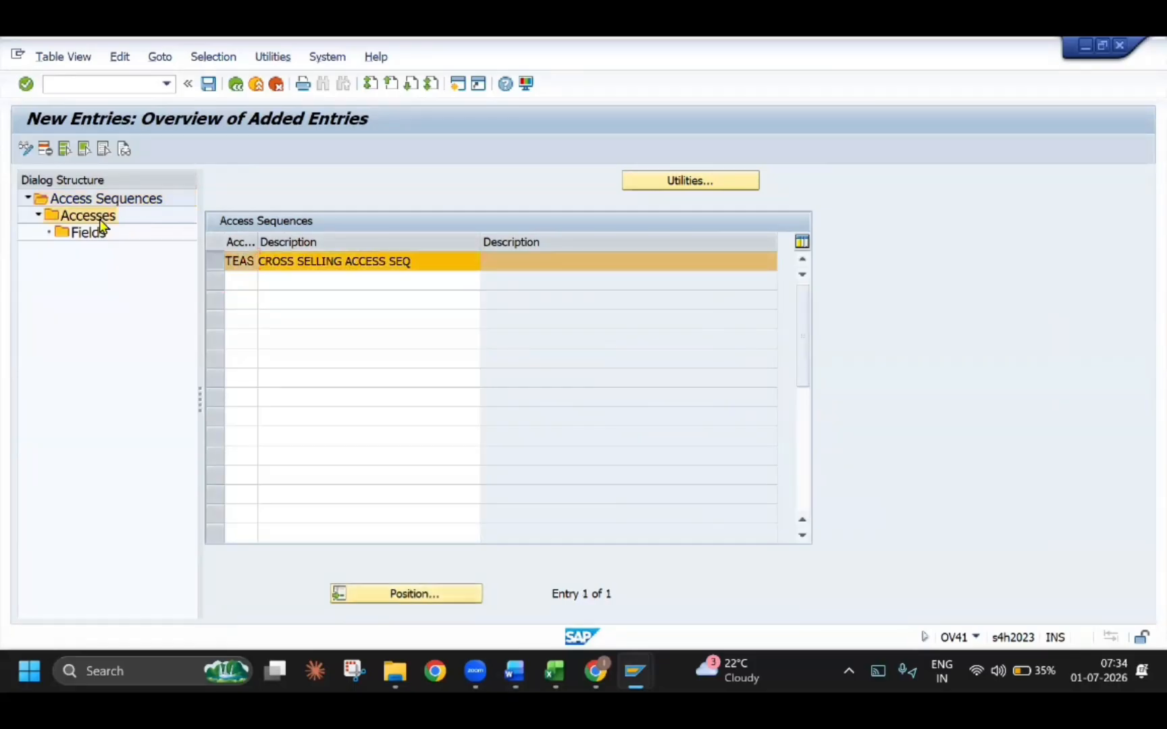
Add a new access with number 10 to access sequence TEAS
click(73, 148)
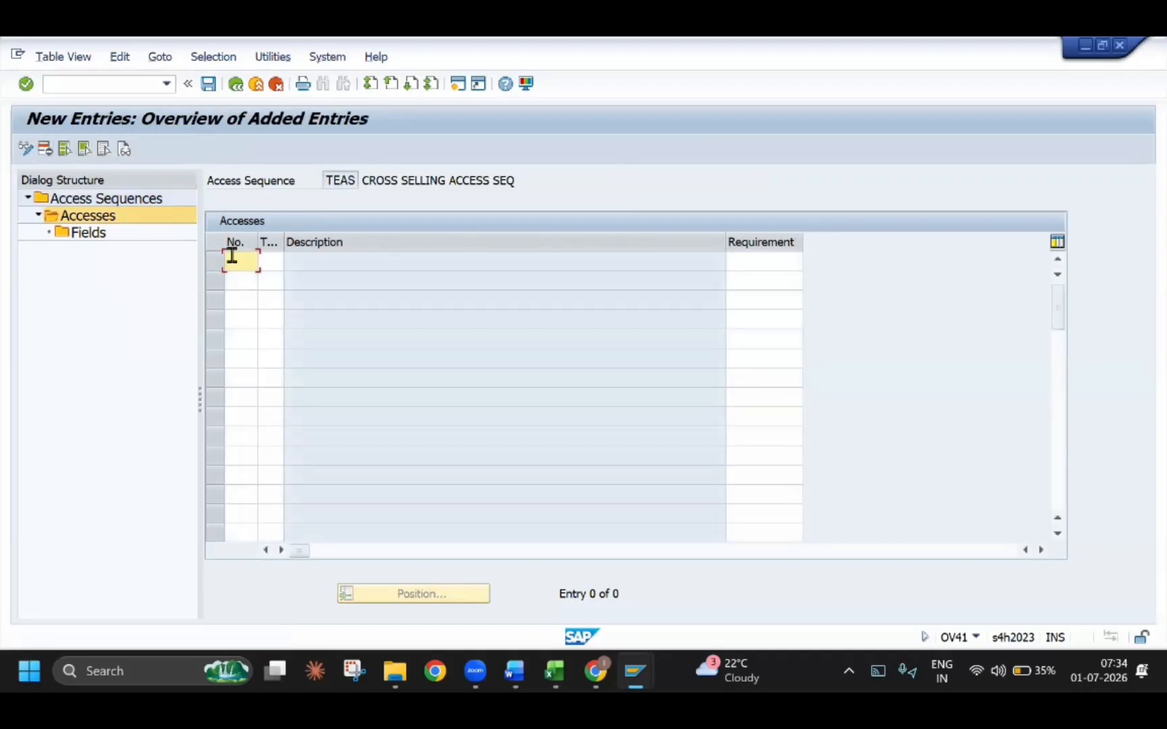
text(10)
key(Tab)
Switch to Excel, record AS with the value TEAS in row 203 below the CT entry, and return to SAP
key(alt+Tab)
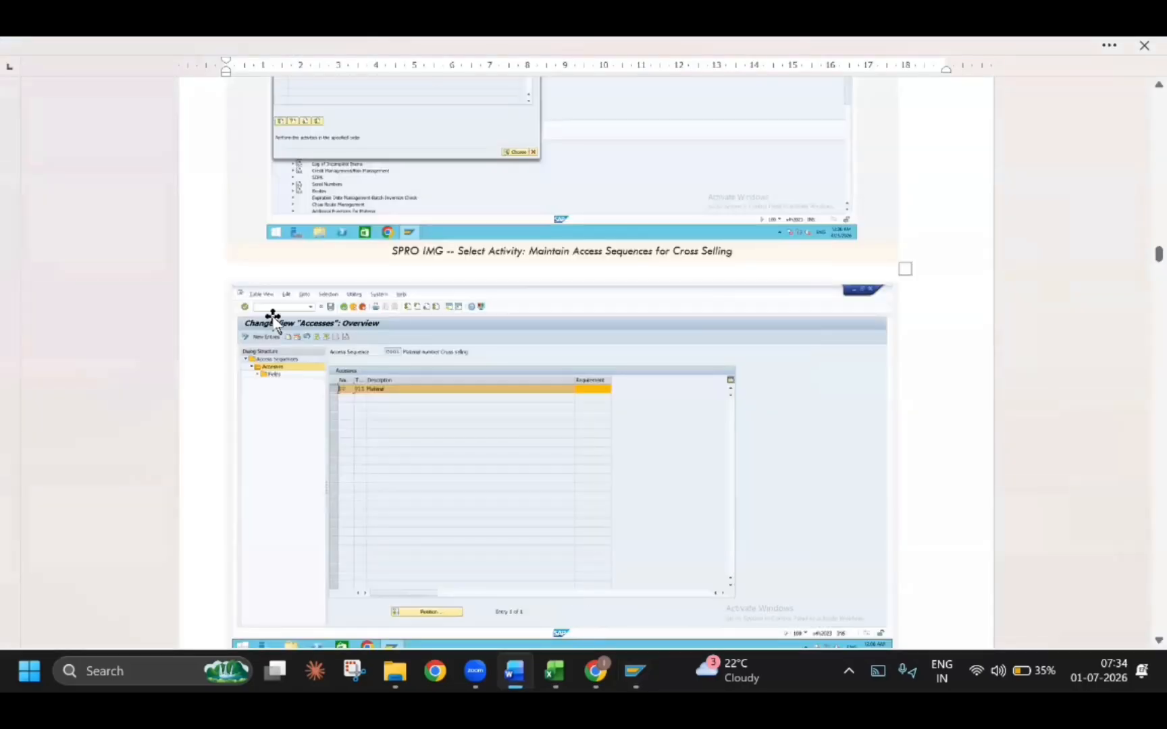
key(alt+Tab)
key(alt+Tab)
click(177, 412)
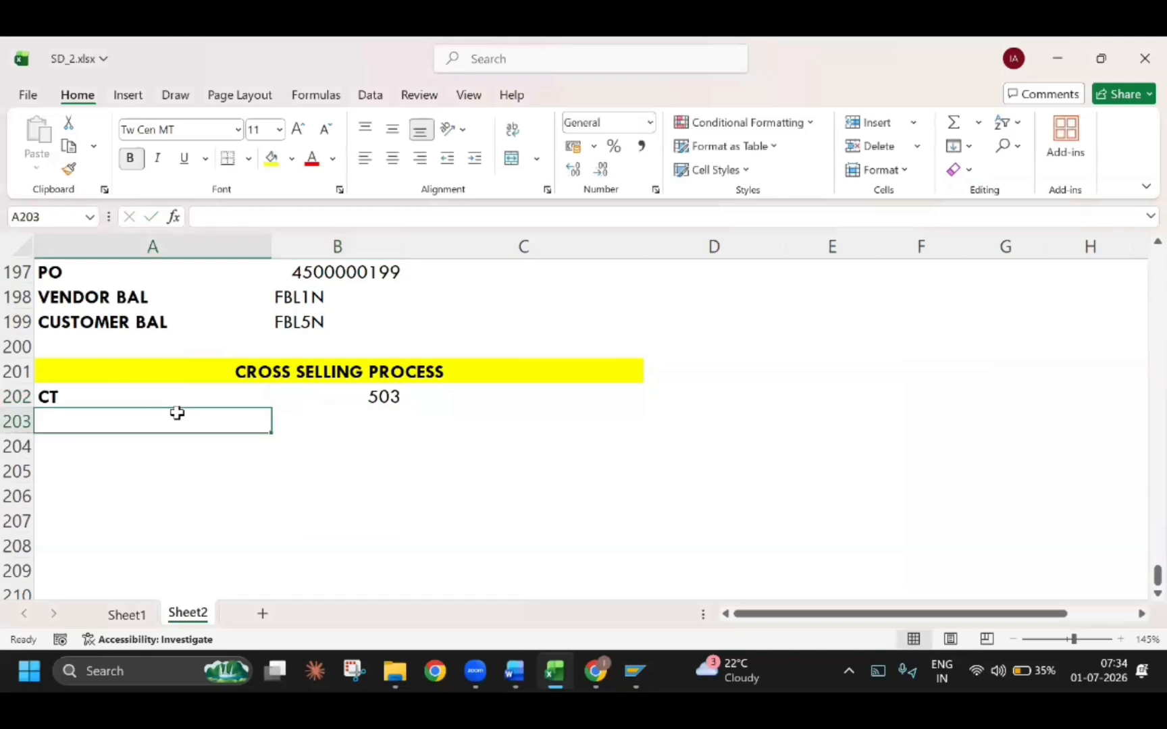
text(AS)
key(Tab)
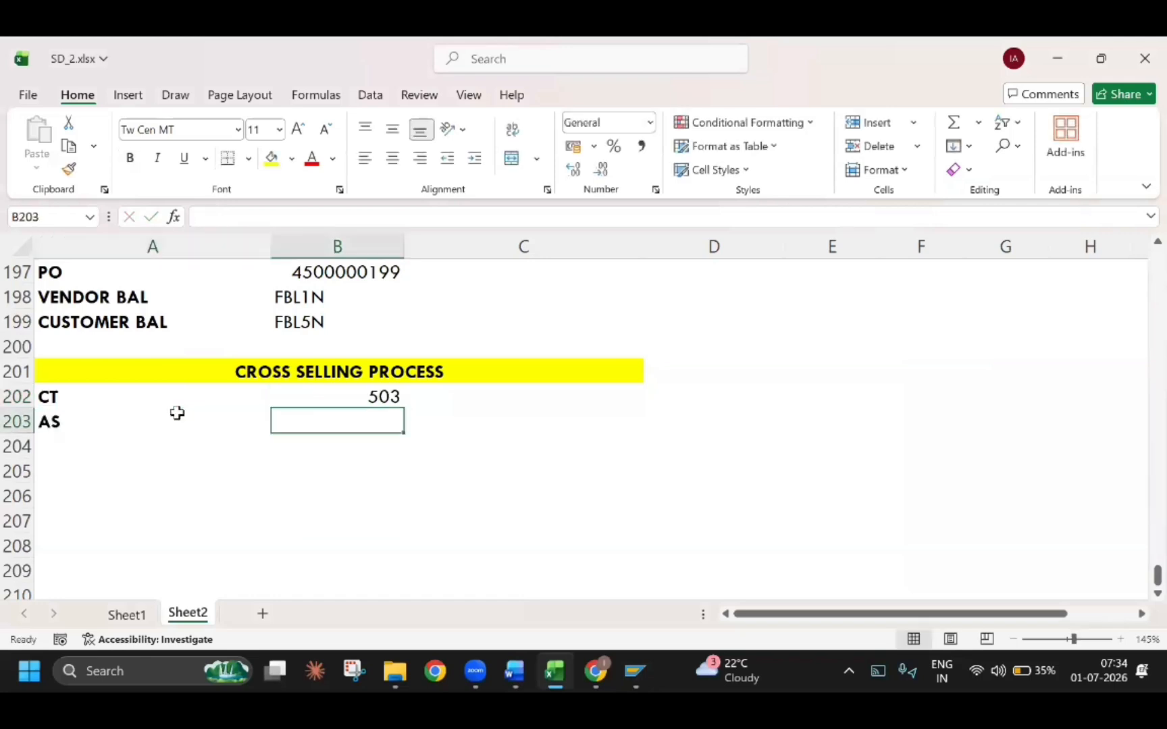
text(TEA)
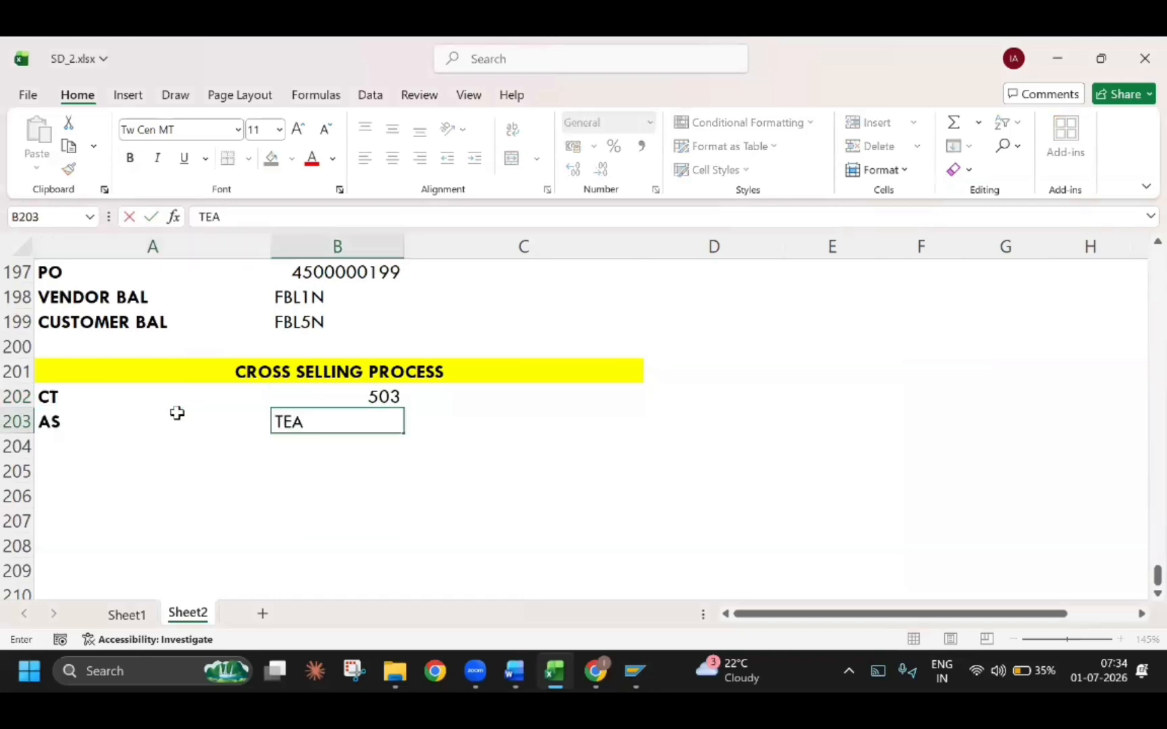
key(alt+Tab)
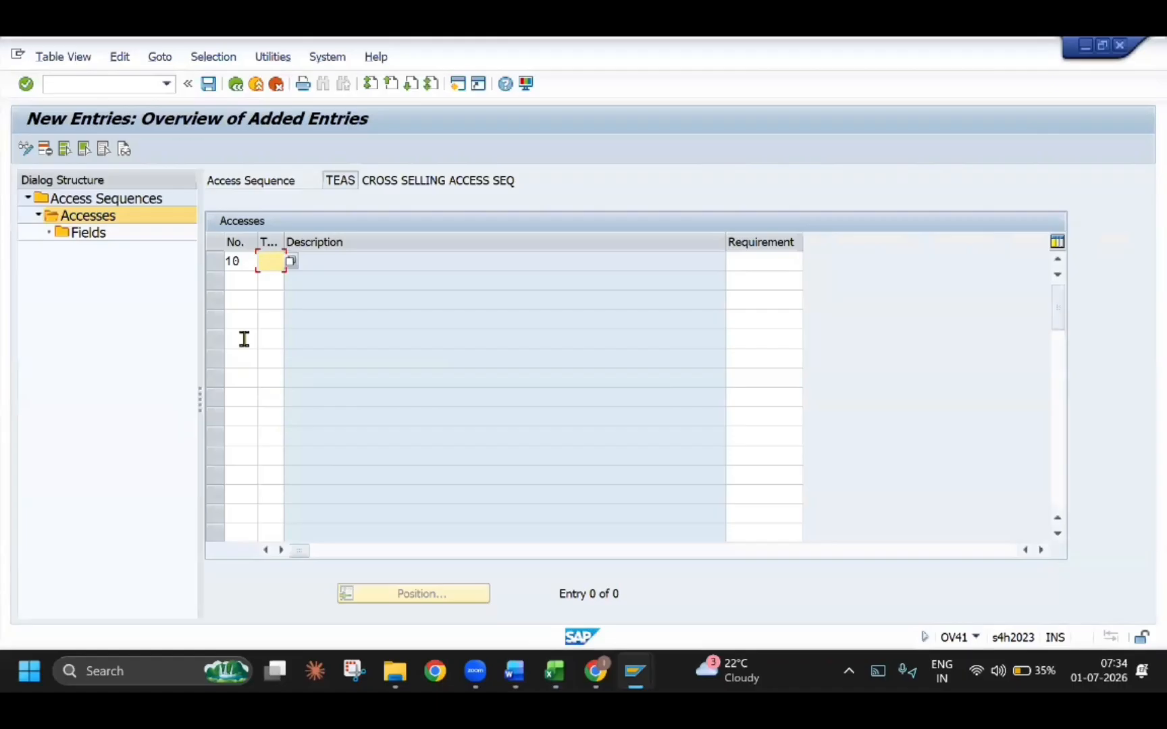
Assign condition table 503 to access 10, acknowledge the information message, and open the fields of this access
text(503)
key(Return)
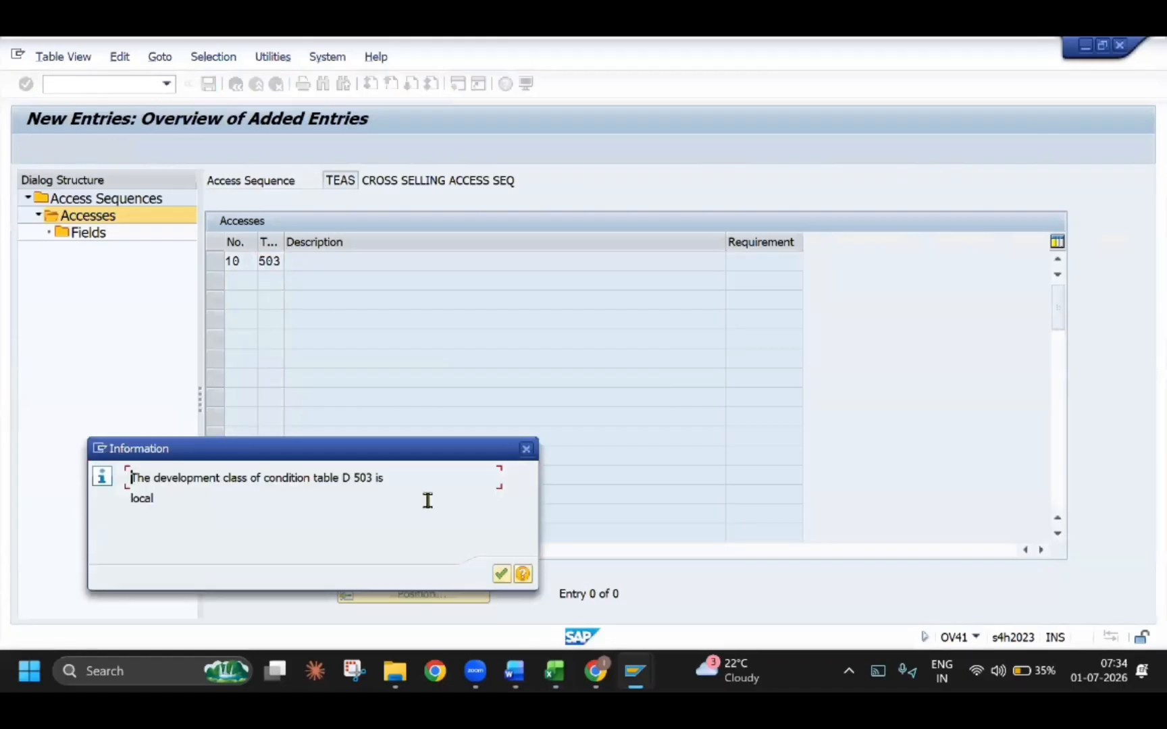
key(Return)
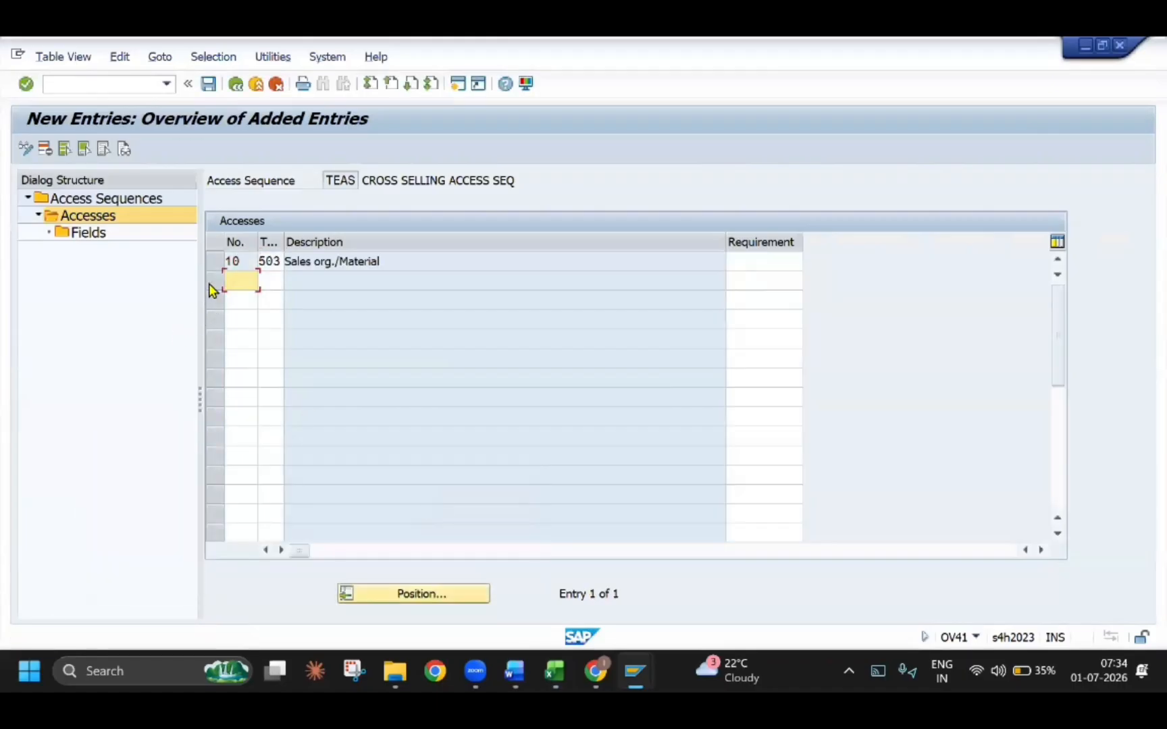
click(215, 261)
double_click(95, 235)
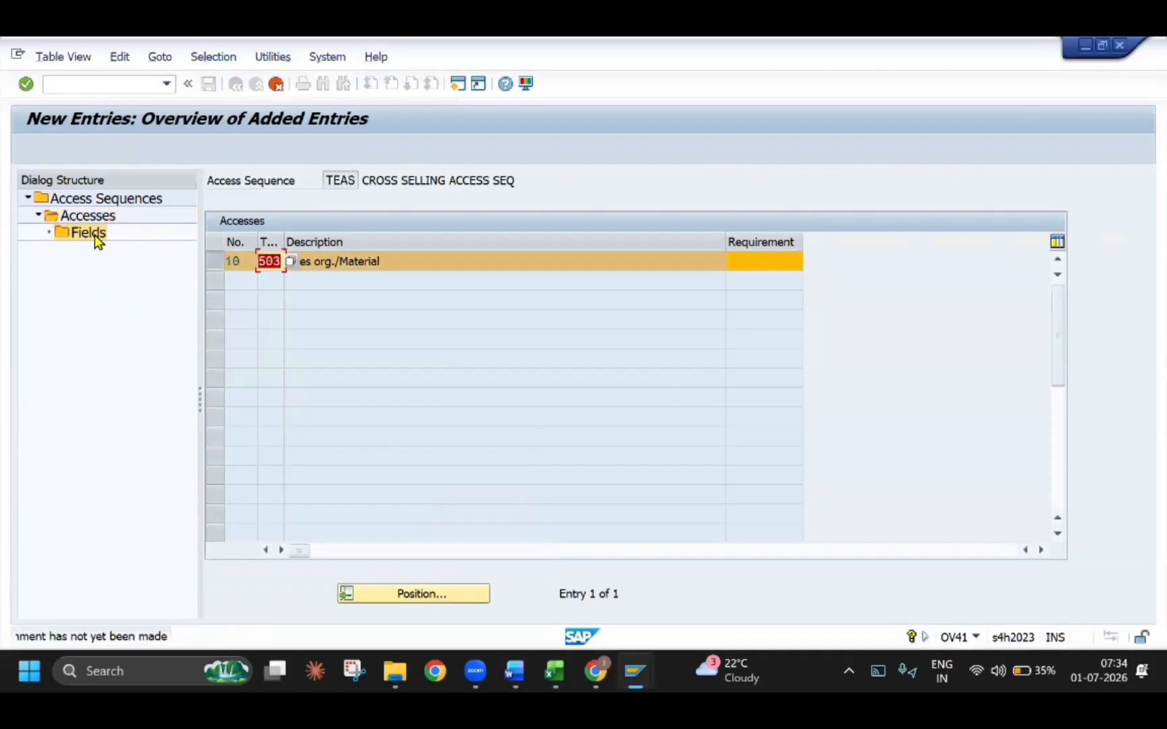
double_click(95, 235)
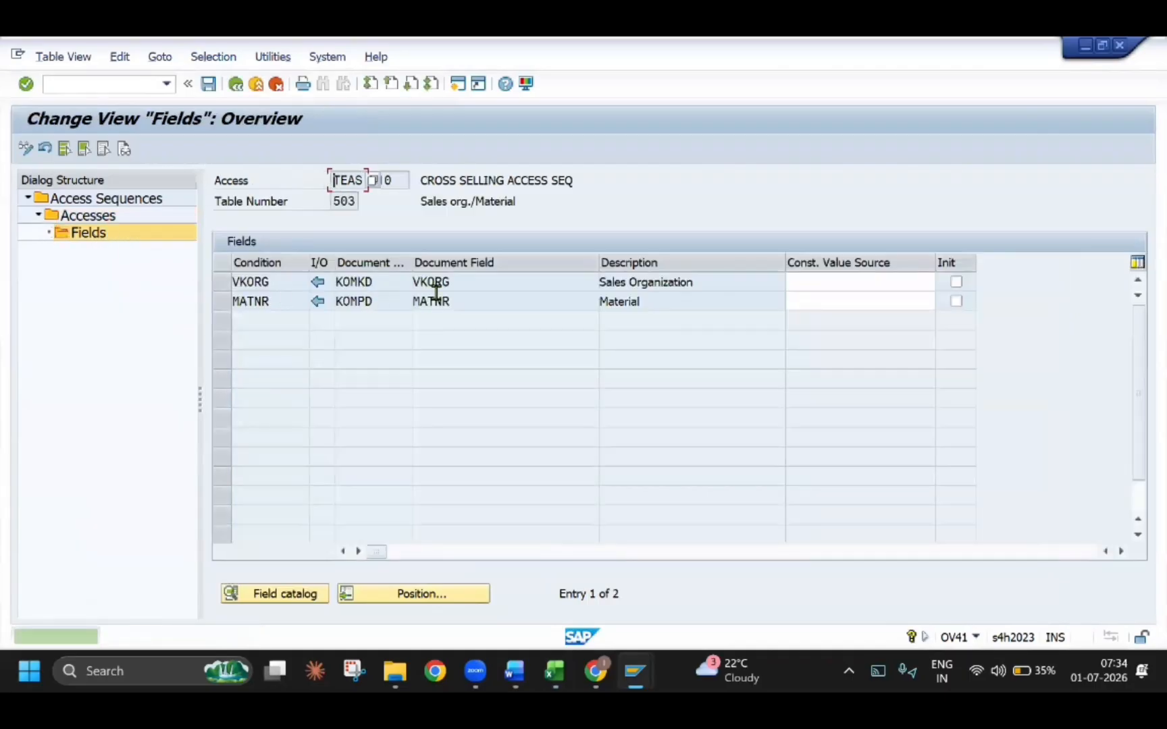
Check the document fields VKORG and MATNR of access 10 and save the access sequence with the proposed workbench request
drag(413, 283, 449, 282)
drag(450, 301, 317, 232)
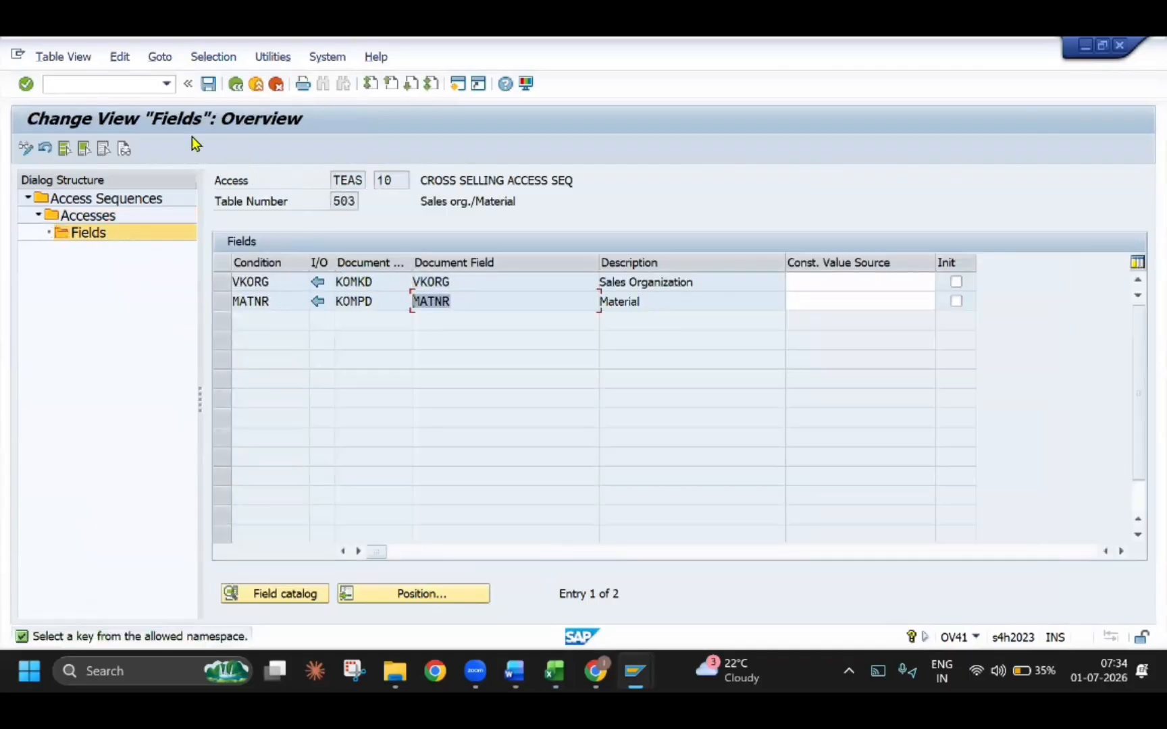
click(208, 84)
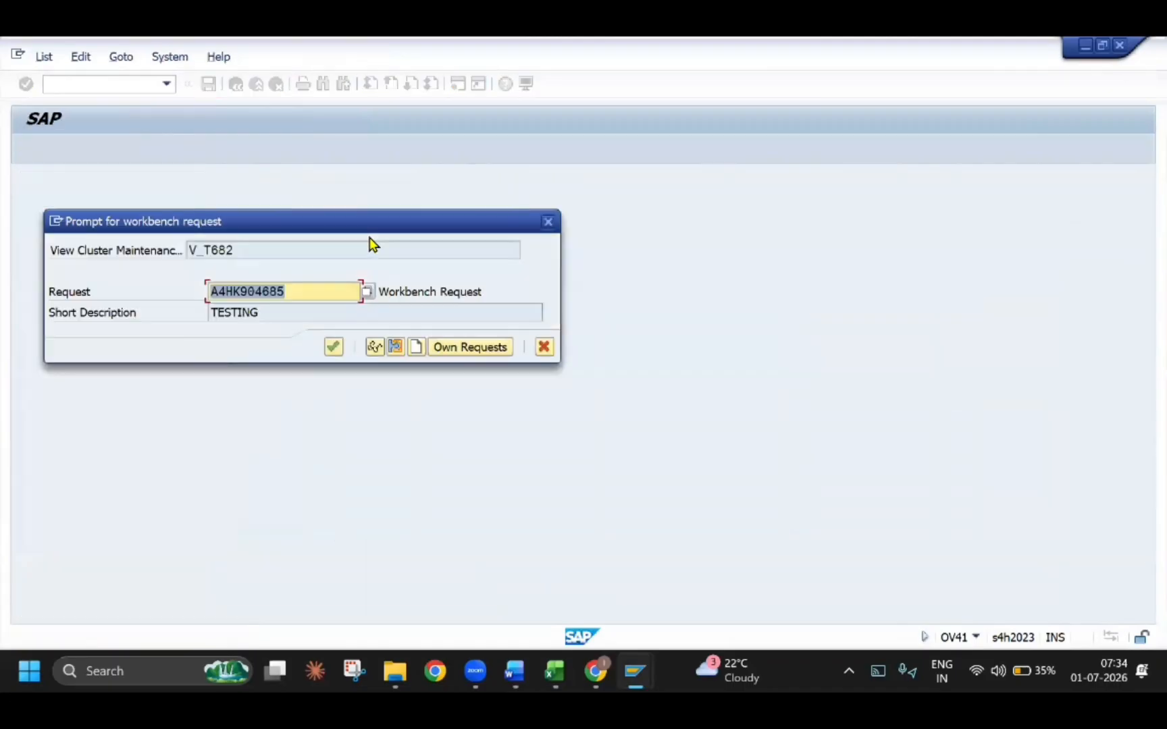
Read section 2.1.5 Define Condition Types in the Word guide, leave the access sequences in SAP and open the activity Define Condition Types
key(alt+Tab)
scroll(313, 357, down, 3)
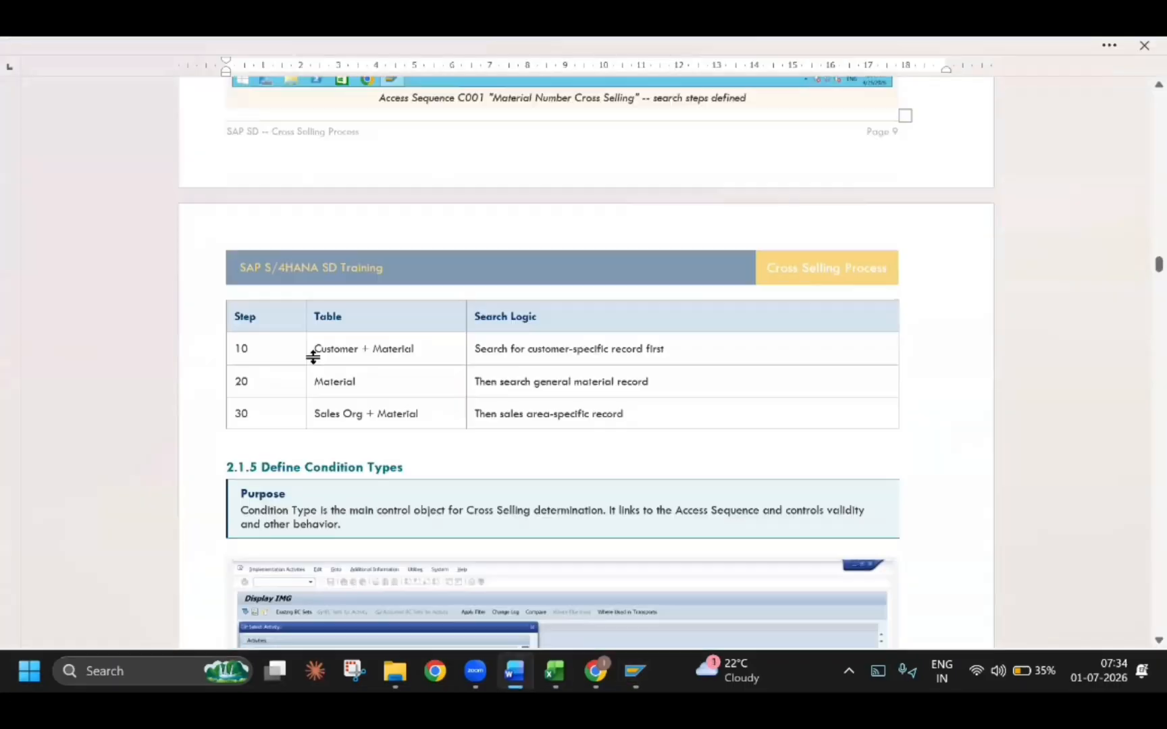
scroll(317, 352, down, 5)
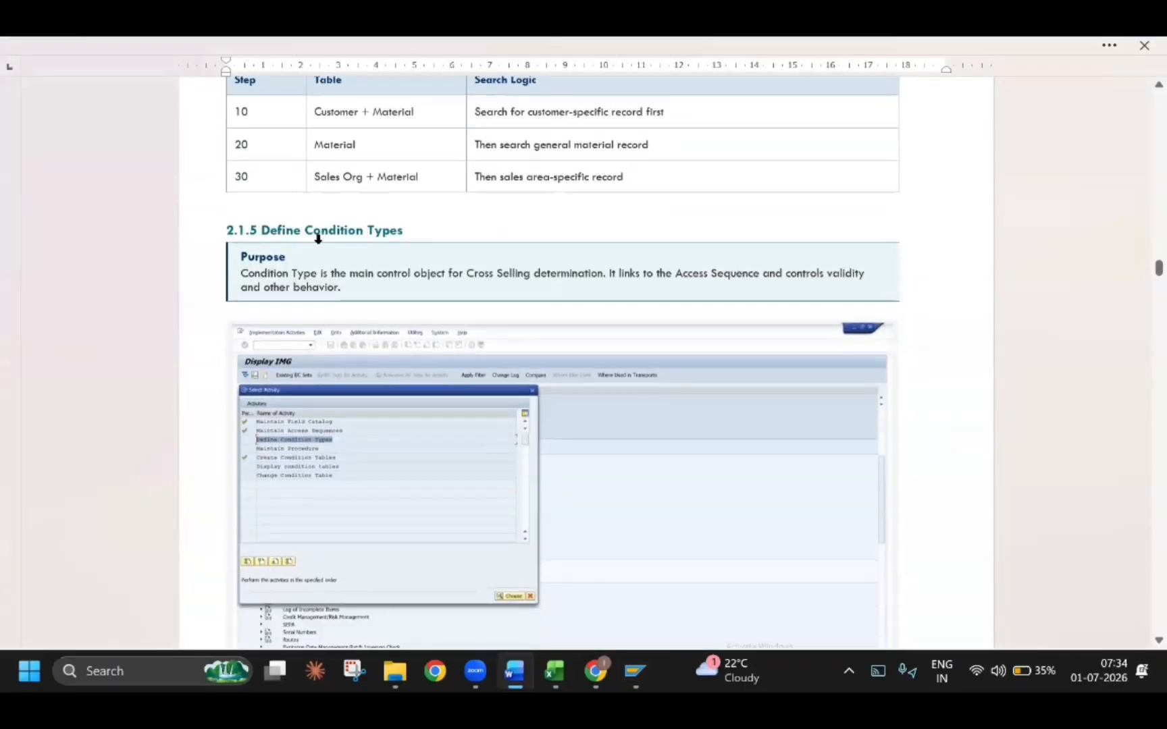
scroll(356, 289, down, 15)
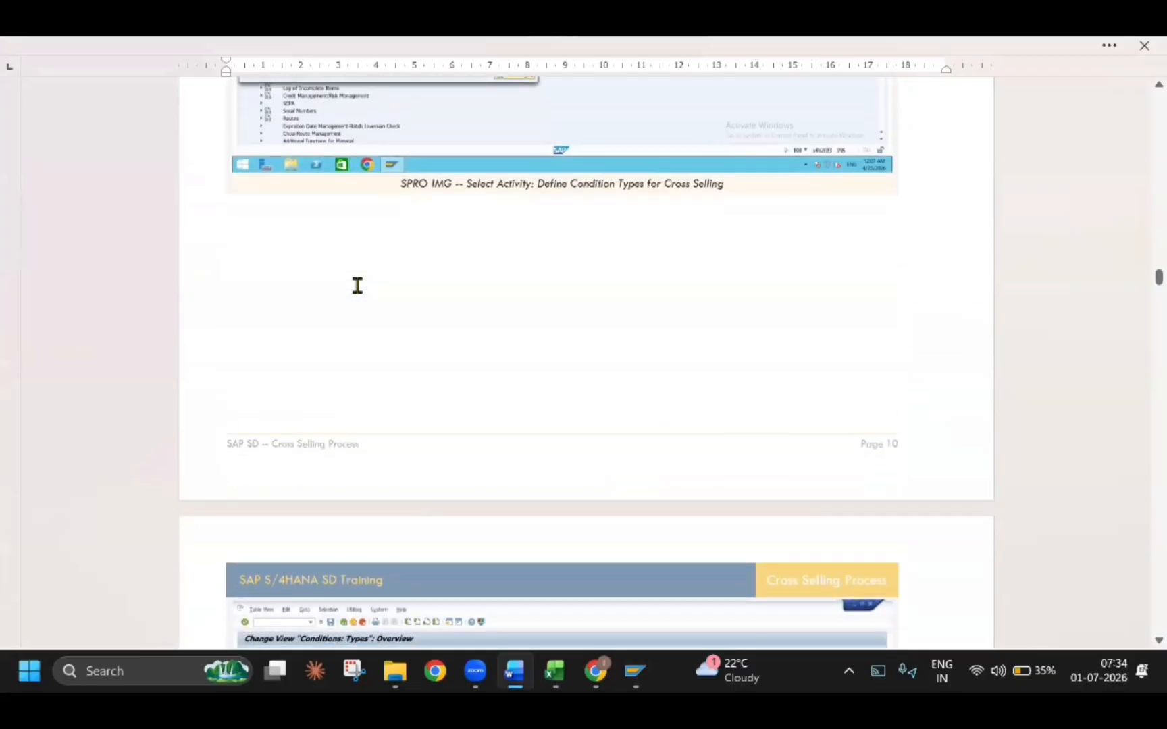
scroll(361, 294, down, 3)
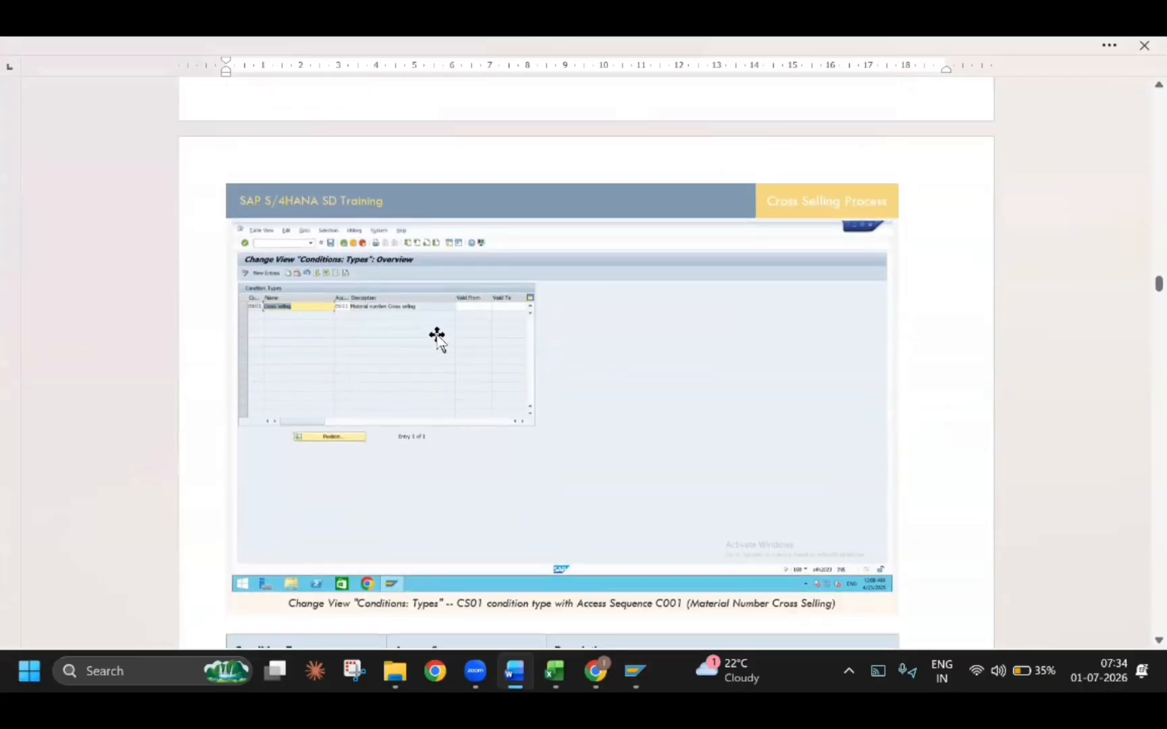
key(alt+Tab)
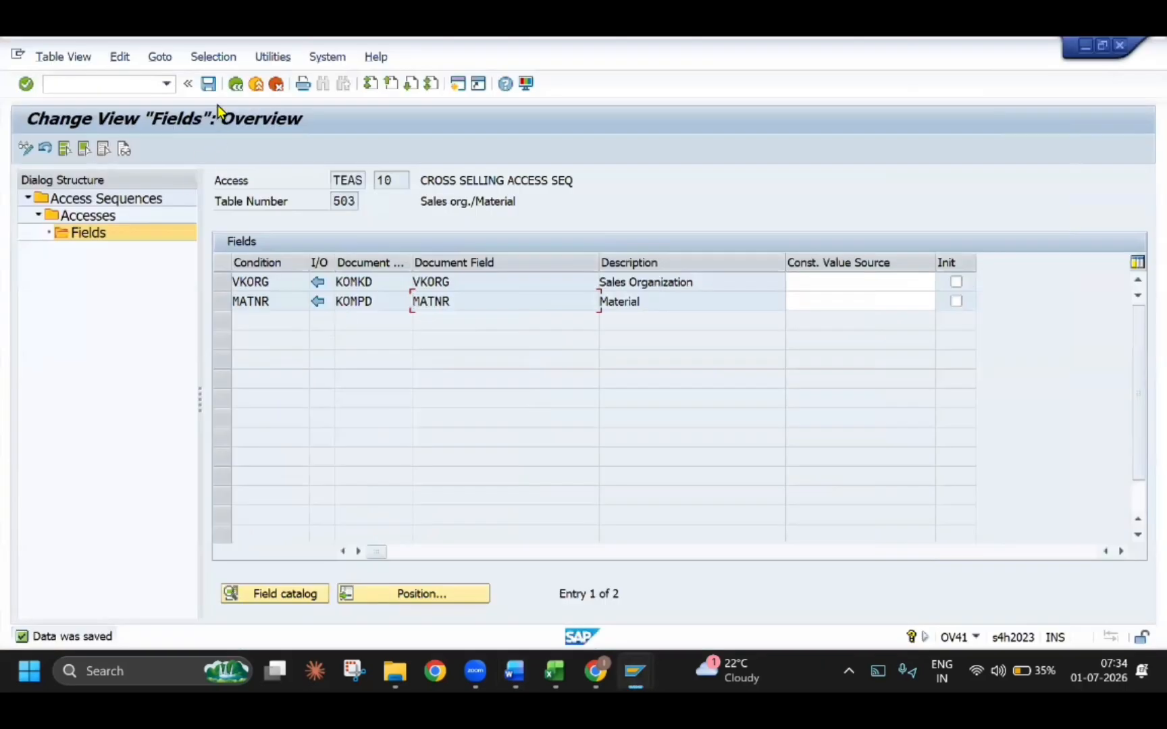
click(257, 85)
double_click(150, 284)
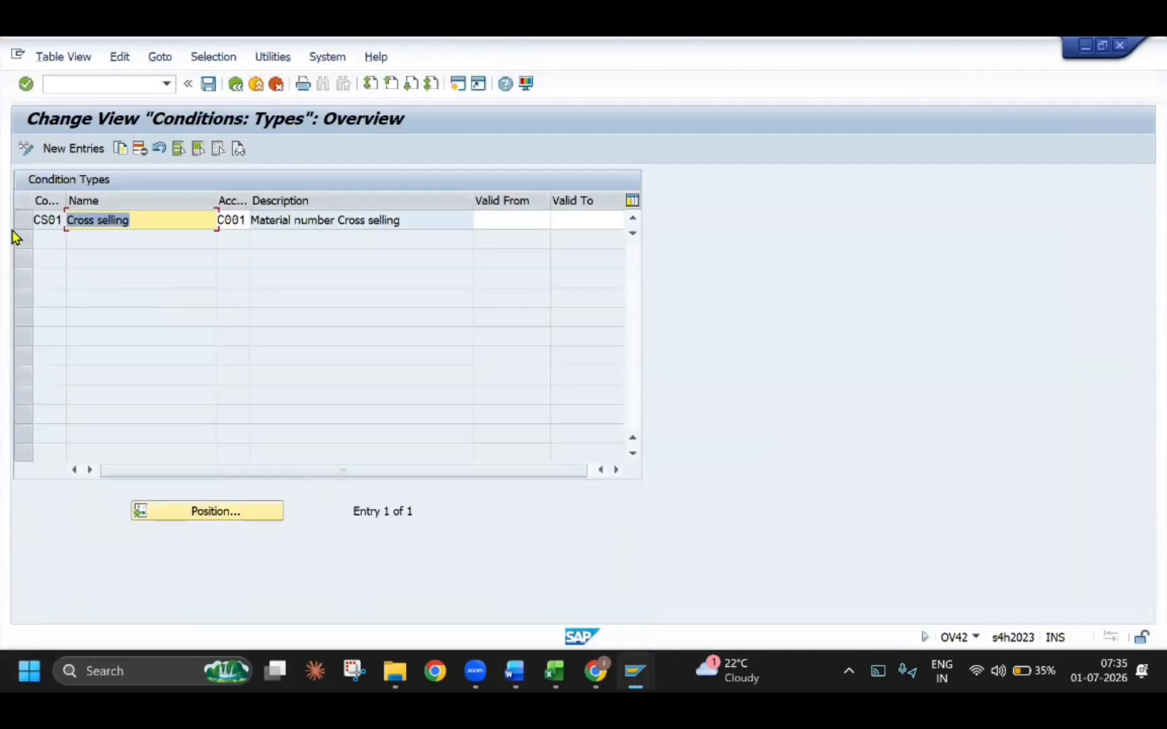
Copy condition type CS01 as TECS, named TECH CROSS SELLING with access sequence TEAS, and save it in the proposed customizing request
click(21, 223)
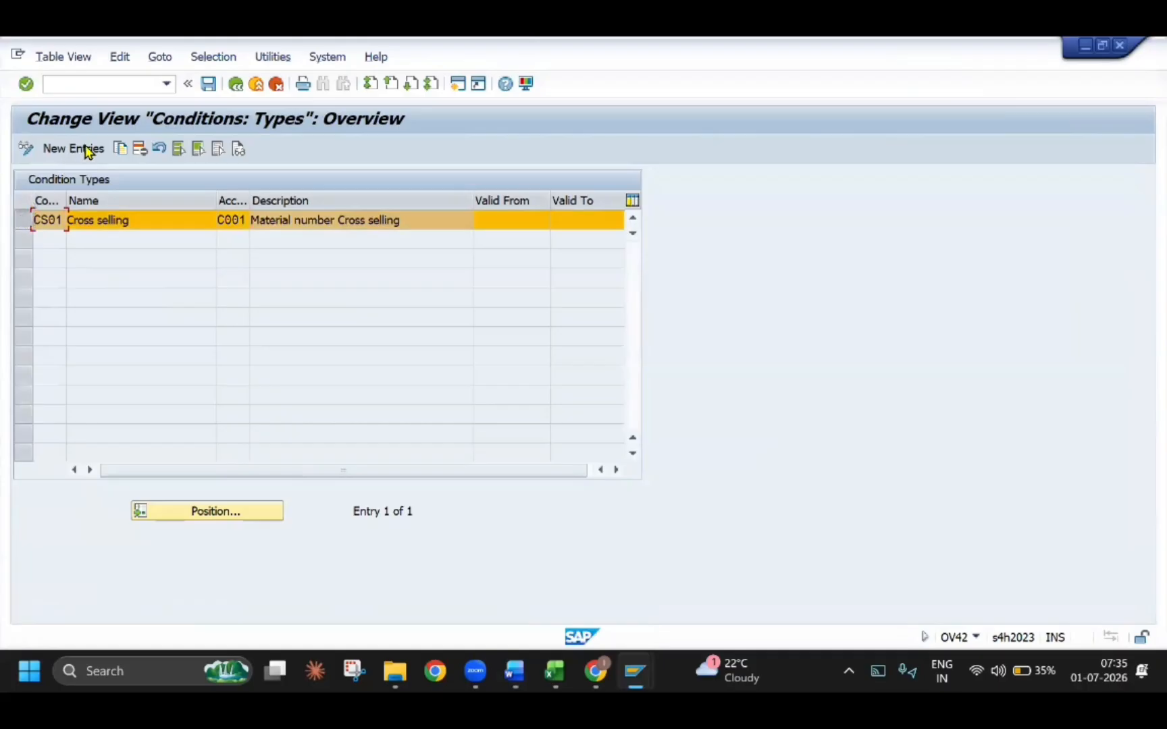
click(119, 152)
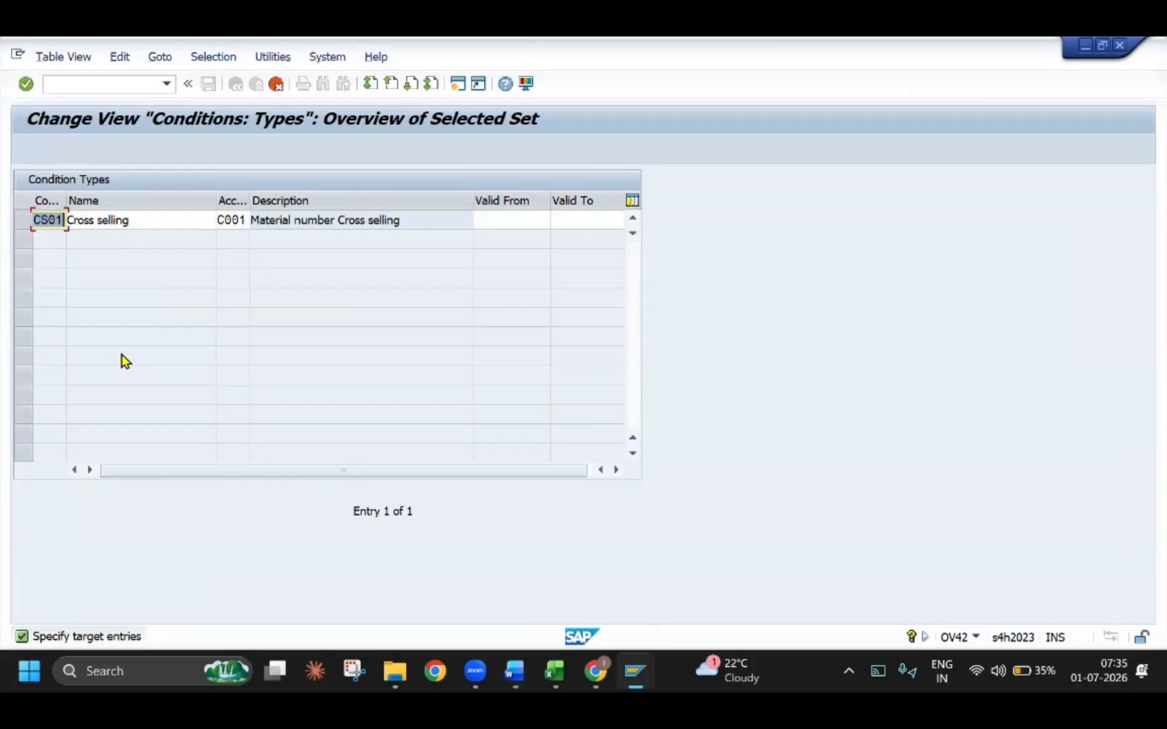
text(TECS)
key(Tab)
text(TECH CROSS SELLING C)
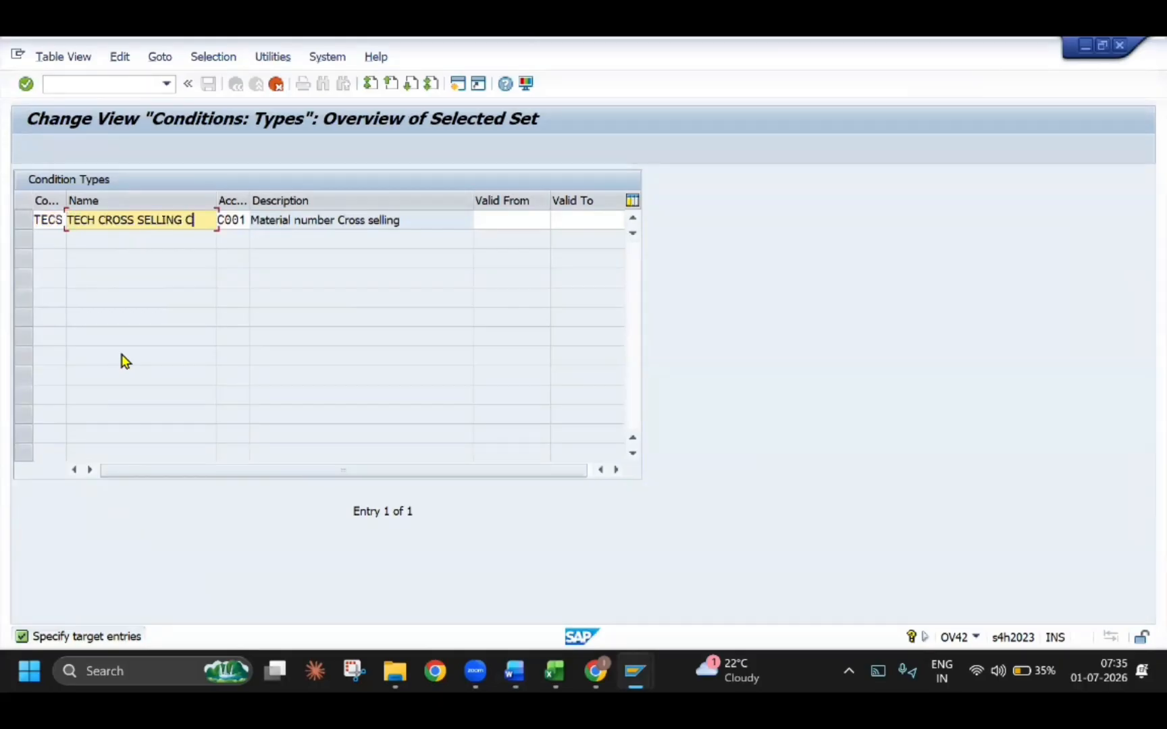
key(Tab)
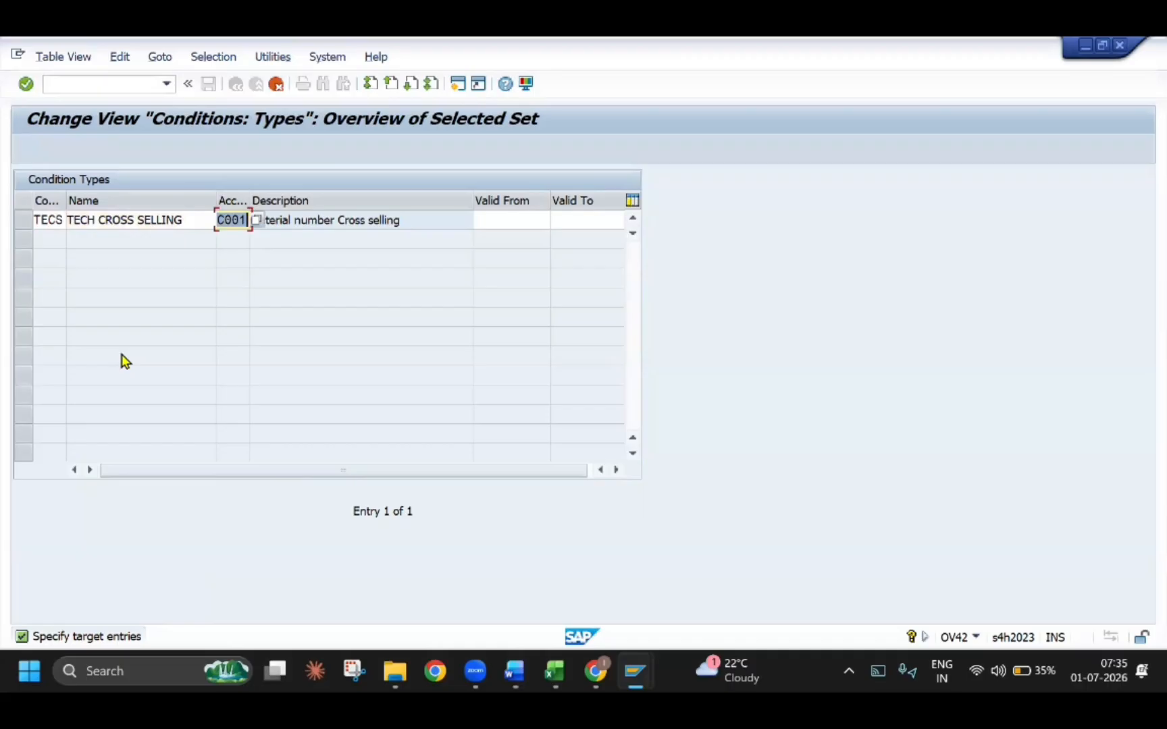
text(TEAS)
key(Return)
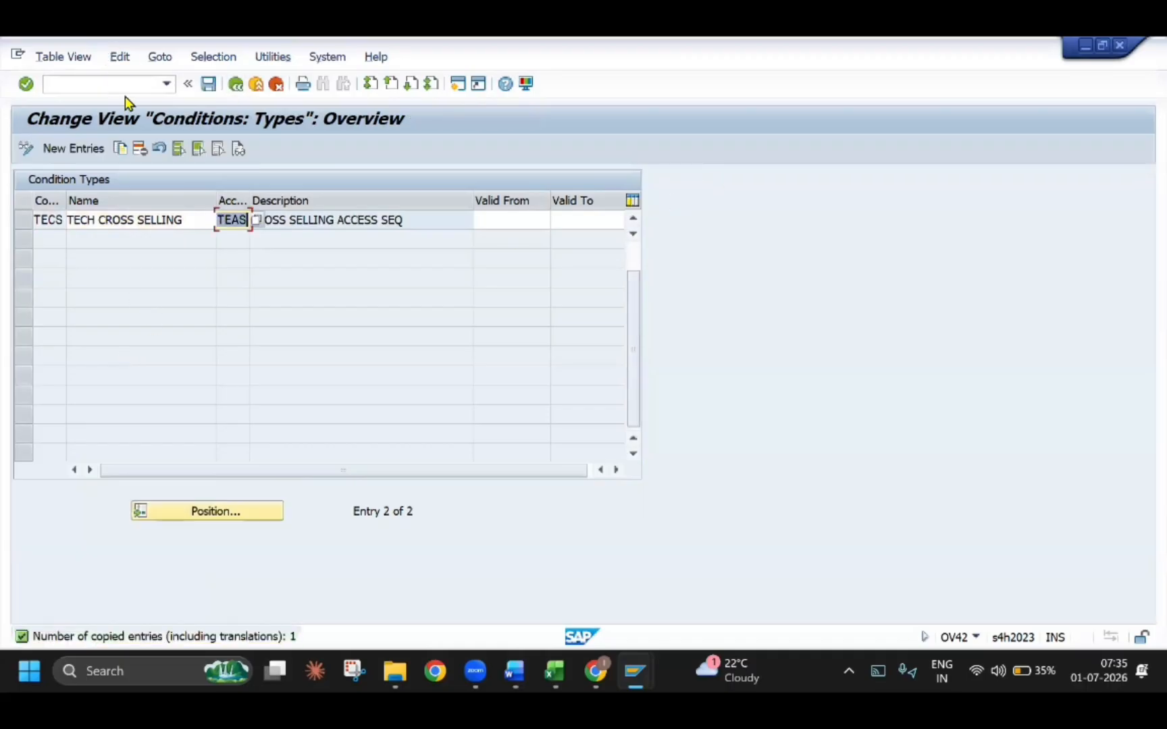
click(210, 85)
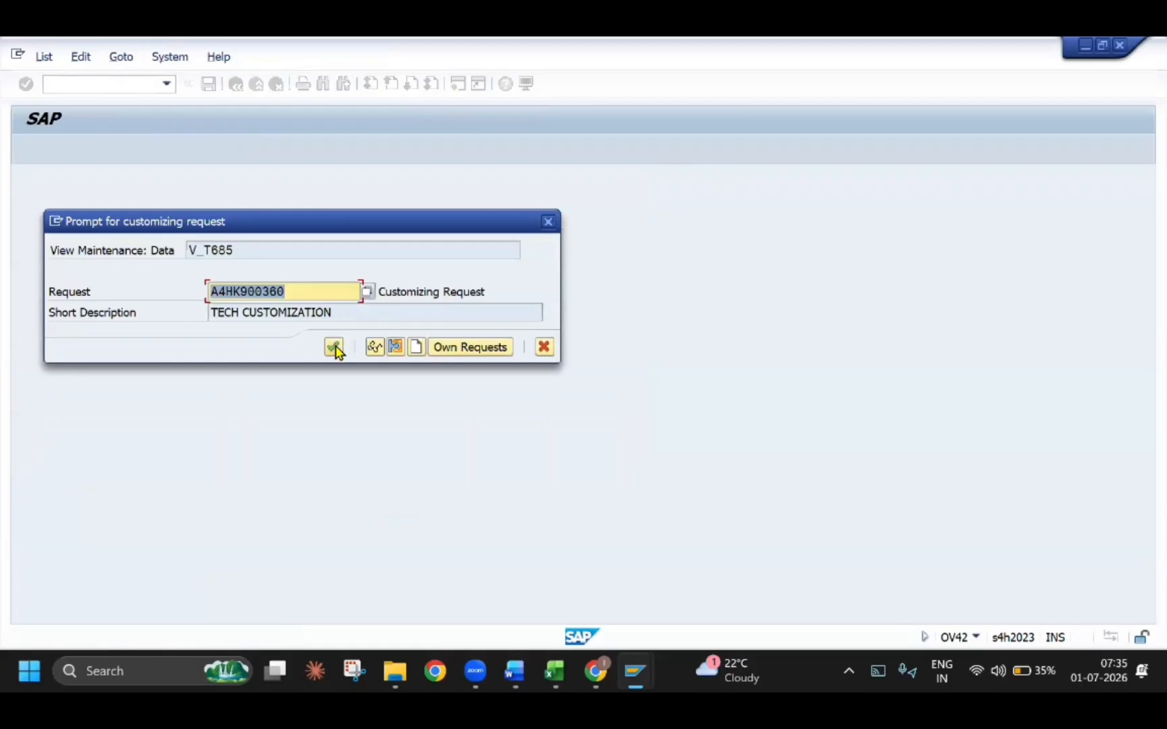
click(335, 348)
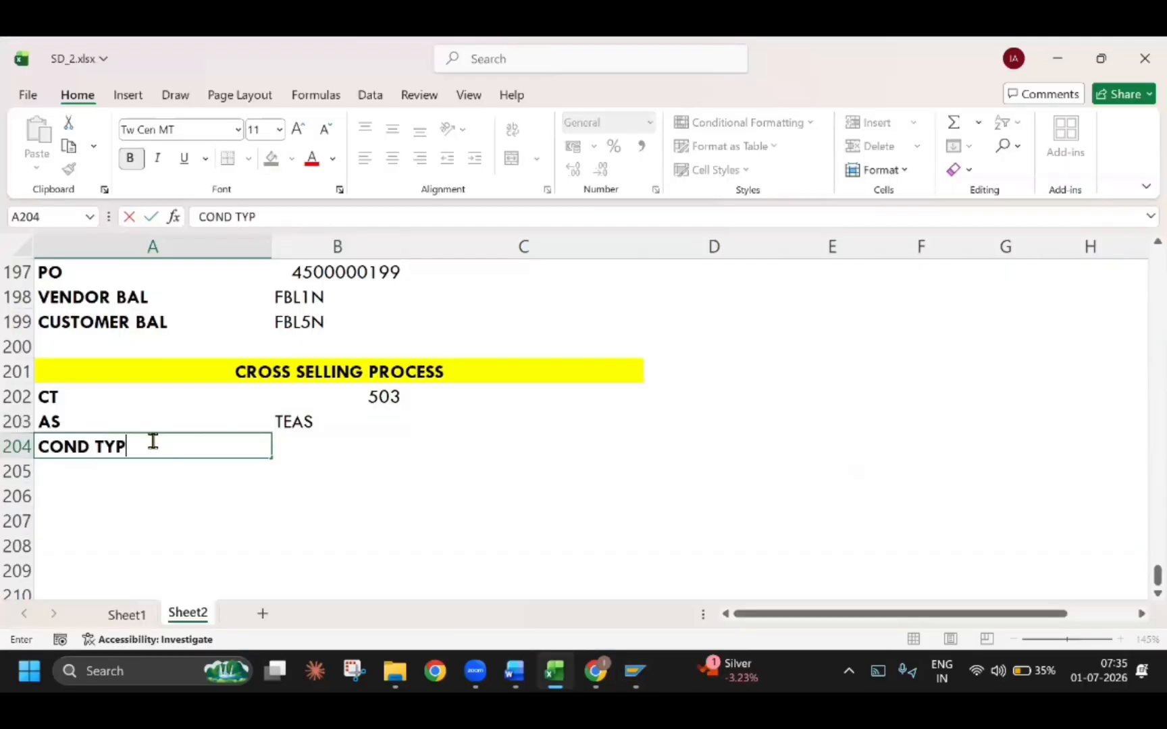
Record COND TYPE with the value TECS in row 204 of the Excel sheet and return to the activity selection in SAP
text(E)
key(Tab)
text(TECS)
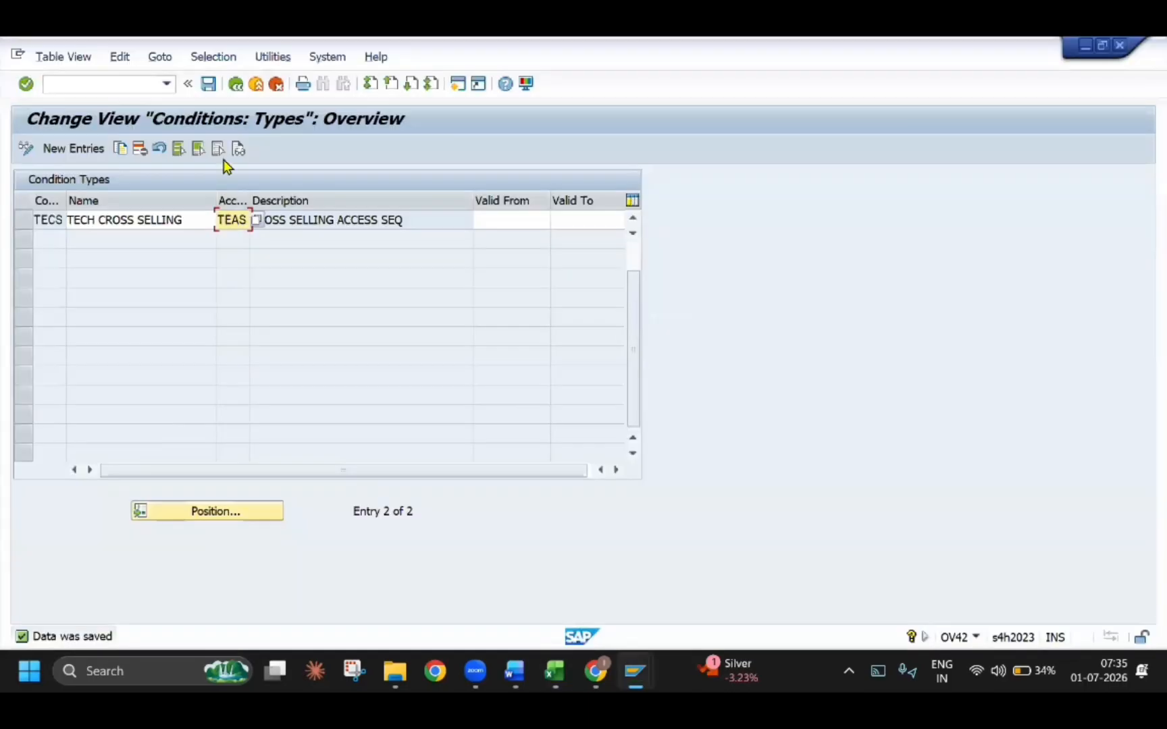
click(256, 84)
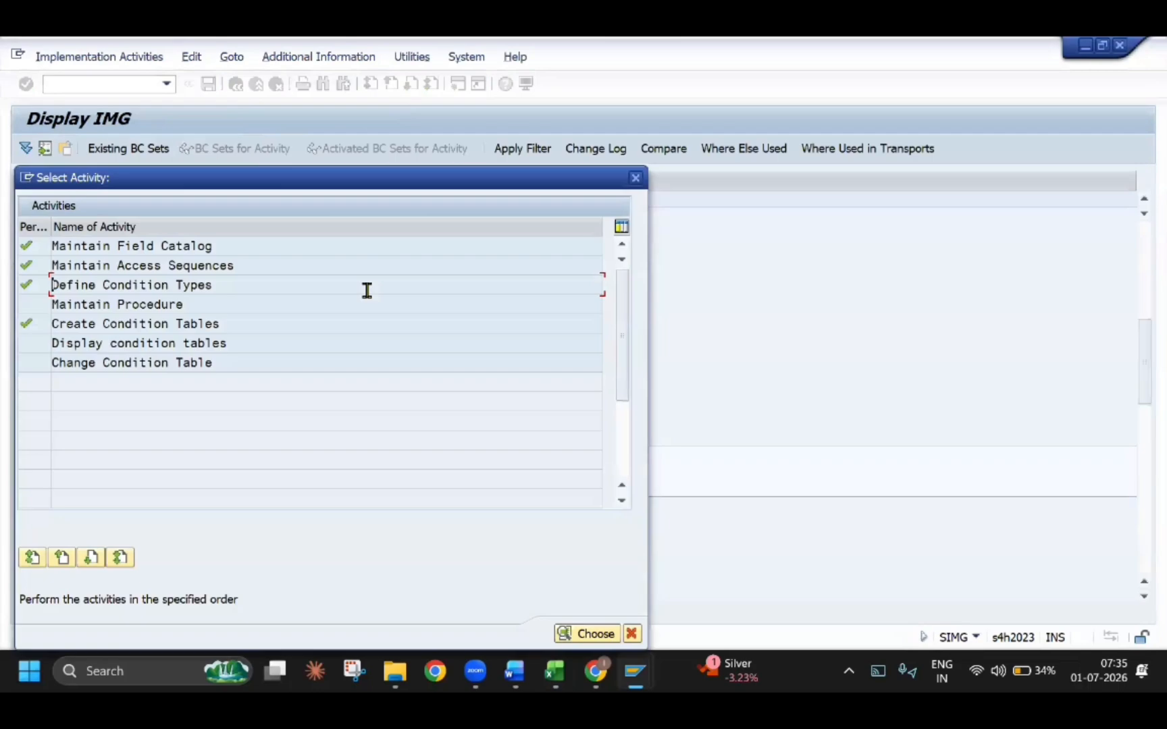
Read section 2.1.6 Maintain Procedure in the Word guide, including the example of the procedure's control data
key(alt+Tab)
key(alt+Tab)
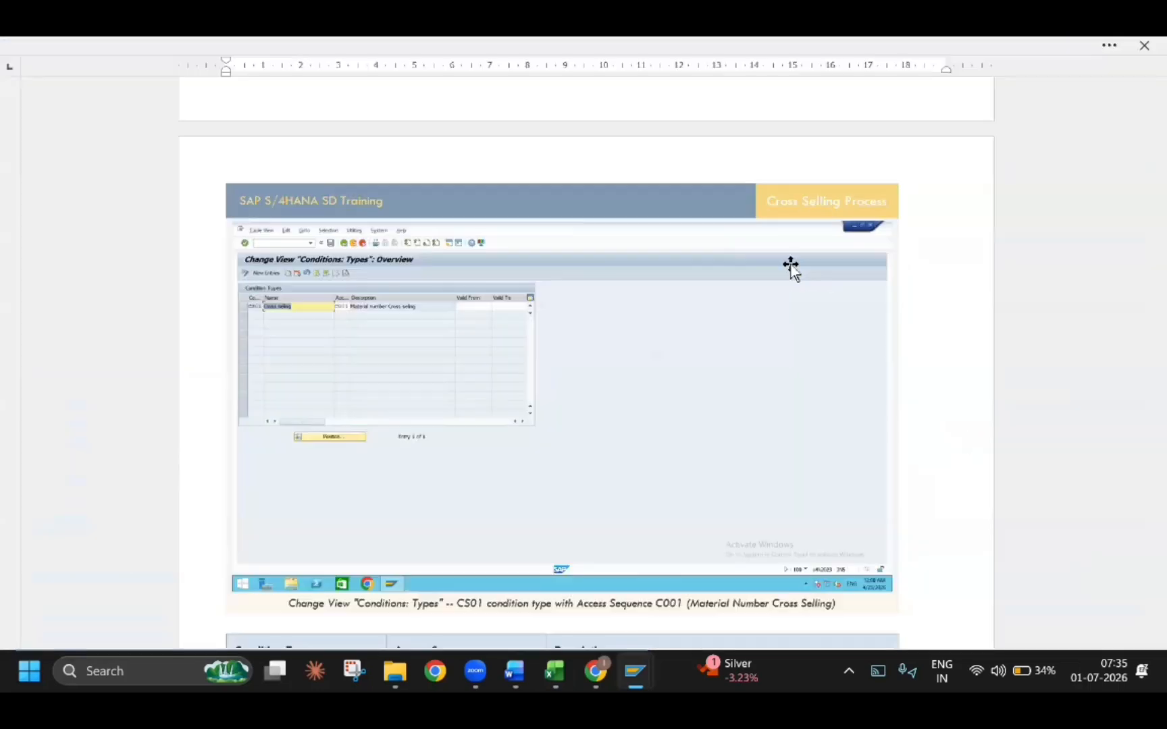
scroll(404, 416, down, 5)
scroll(404, 416, down, 3)
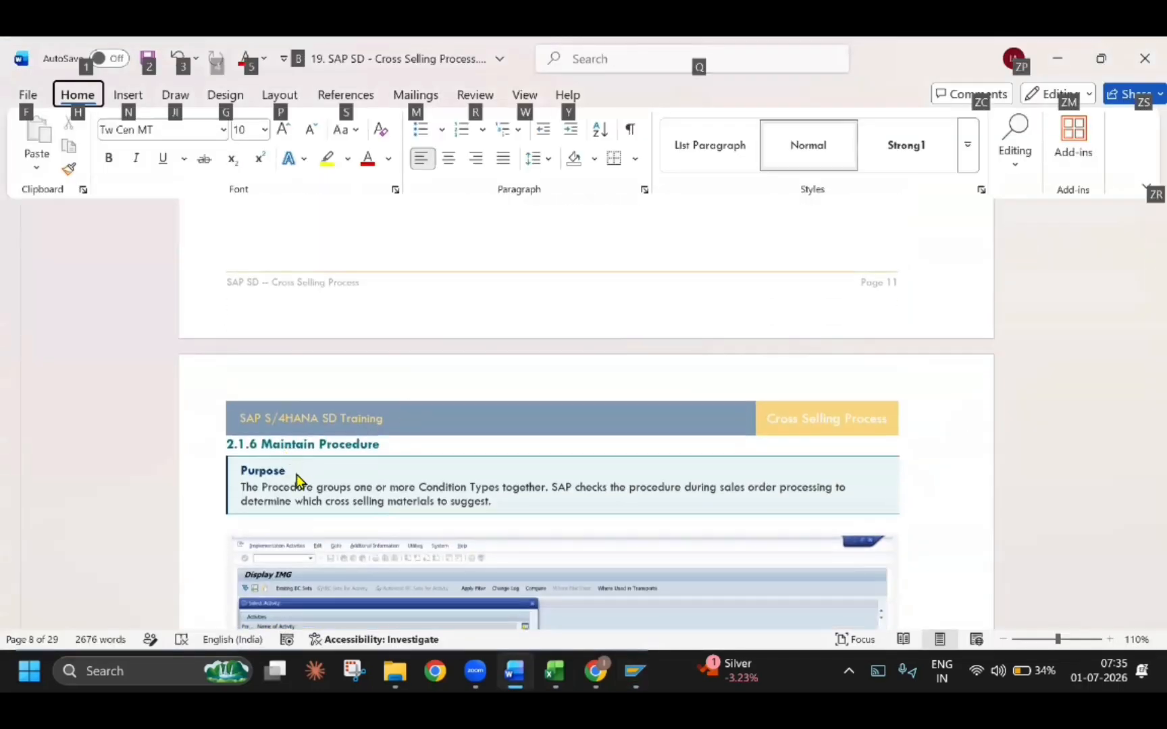
scroll(296, 476, down, 3)
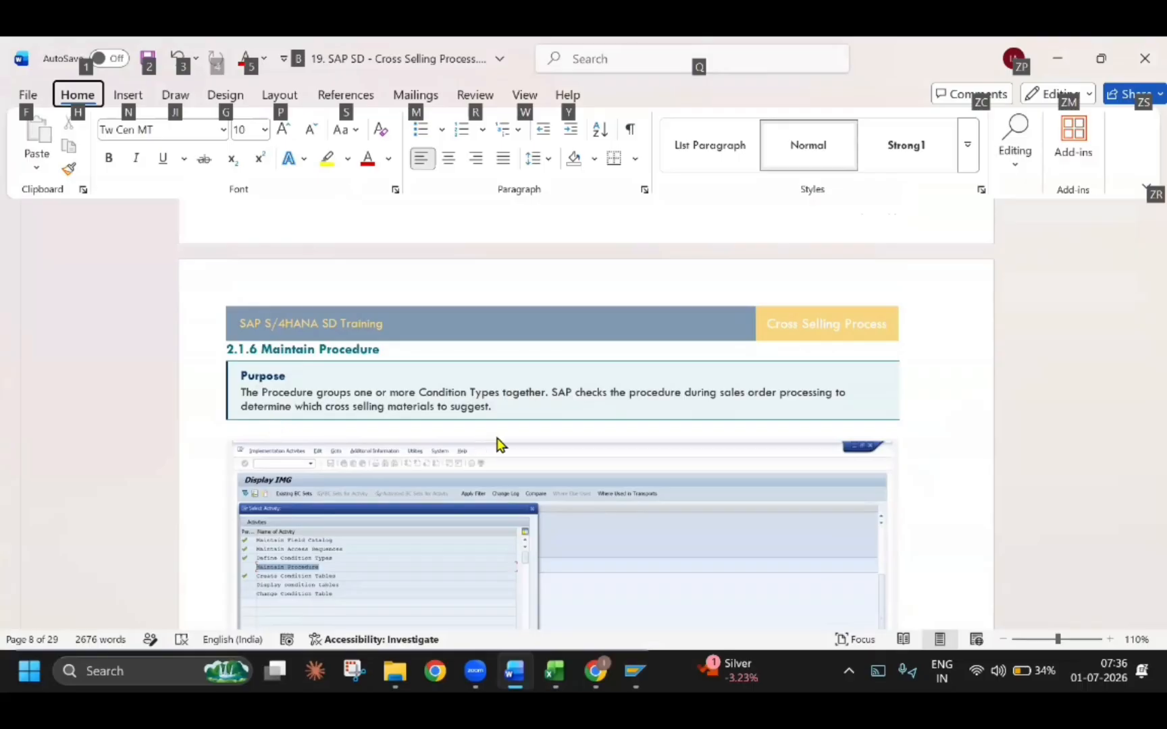
scroll(498, 444, down, 8)
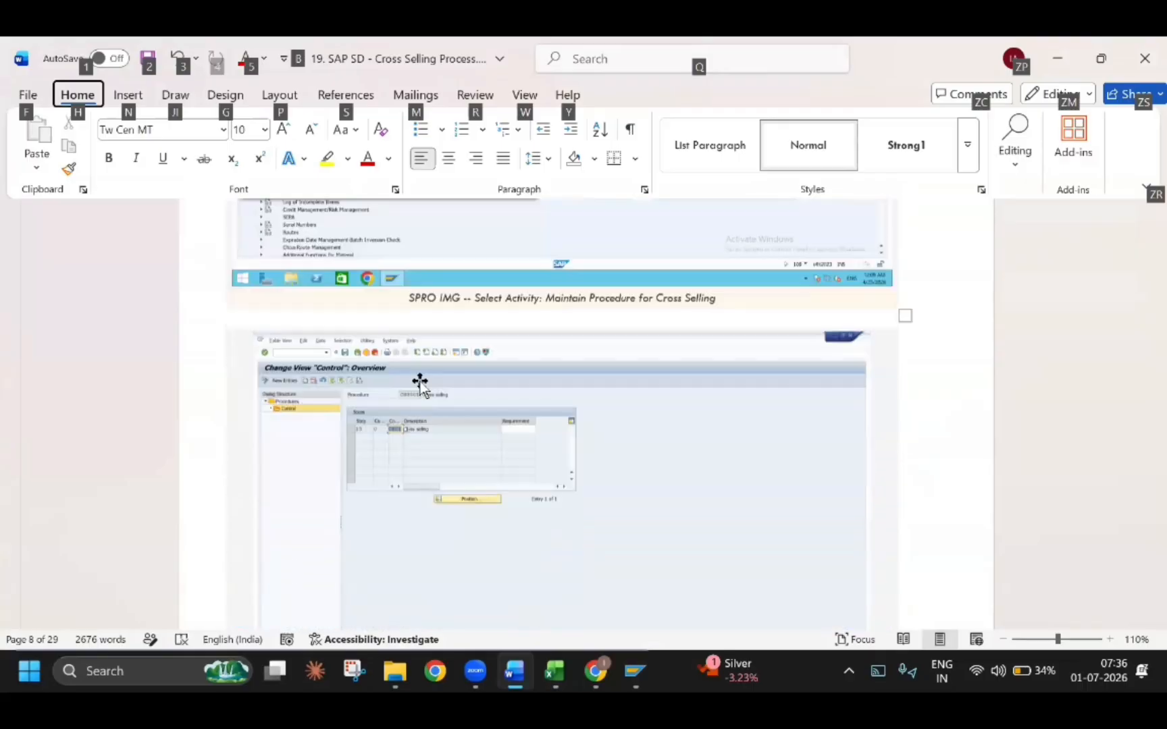
scroll(420, 384, down, 1)
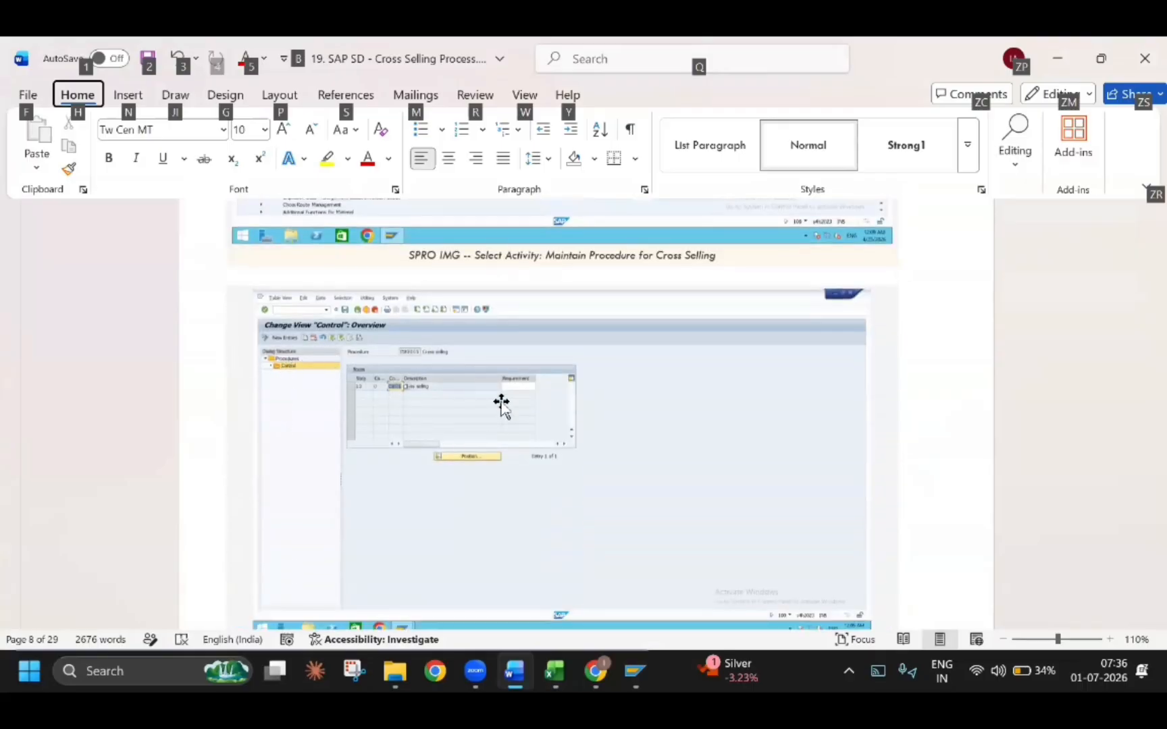
Switch to SAP, open the activity Maintain Procedure, check the control data of procedure CS0001 and return to the procedure overview
key(alt+Tab)
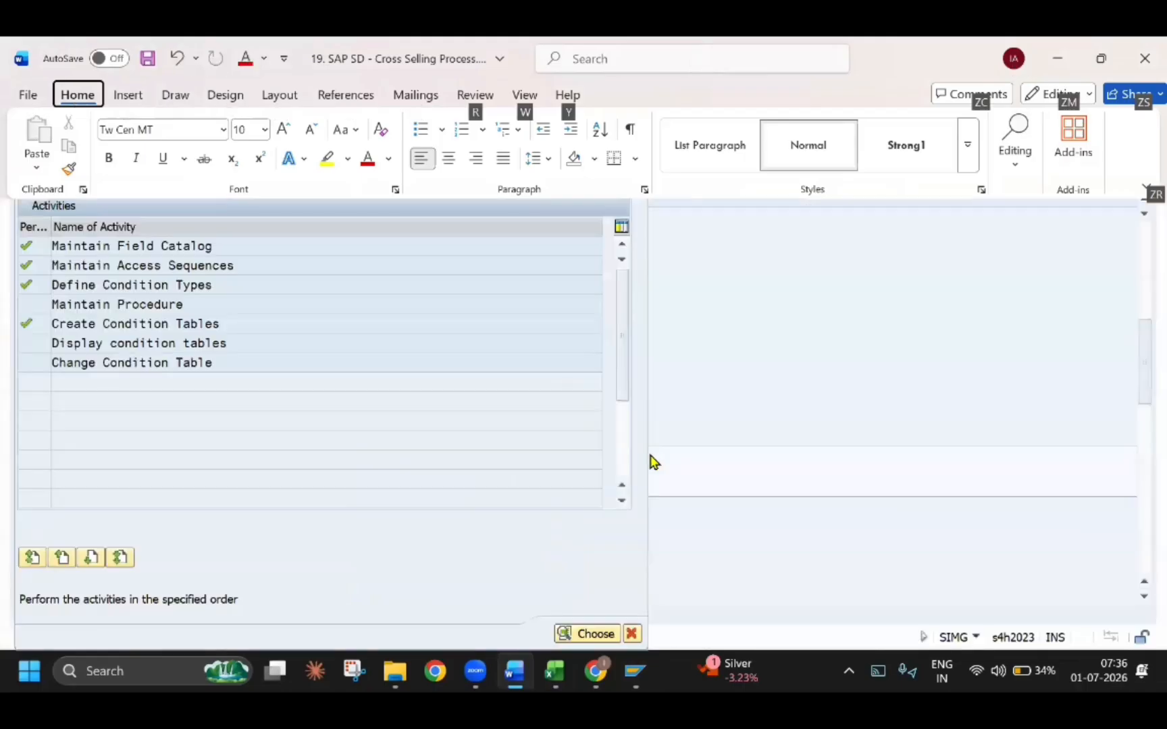
double_click(162, 306)
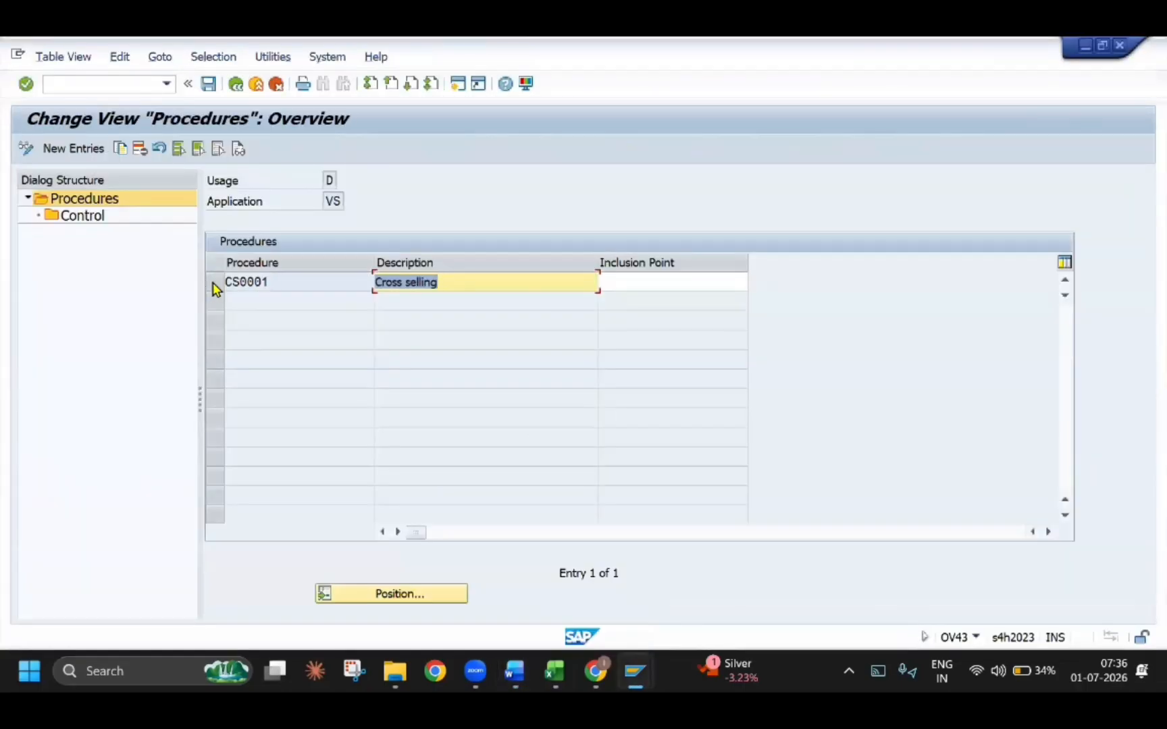
click(214, 283)
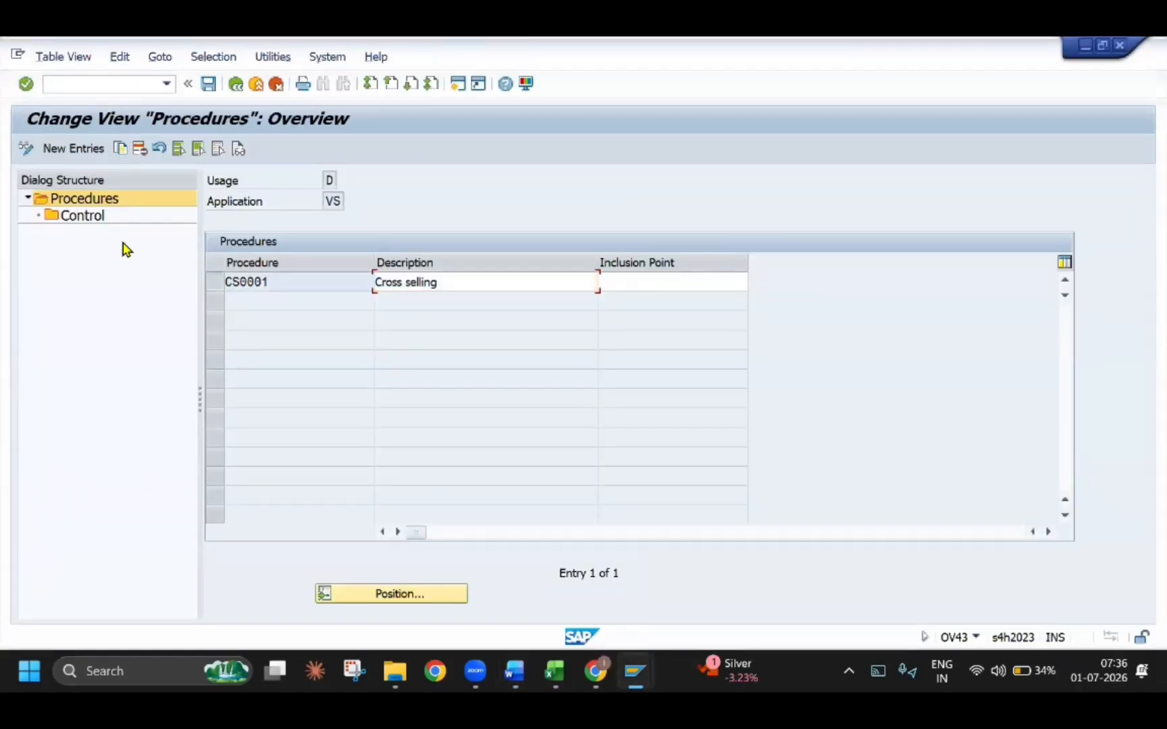
double_click(80, 218)
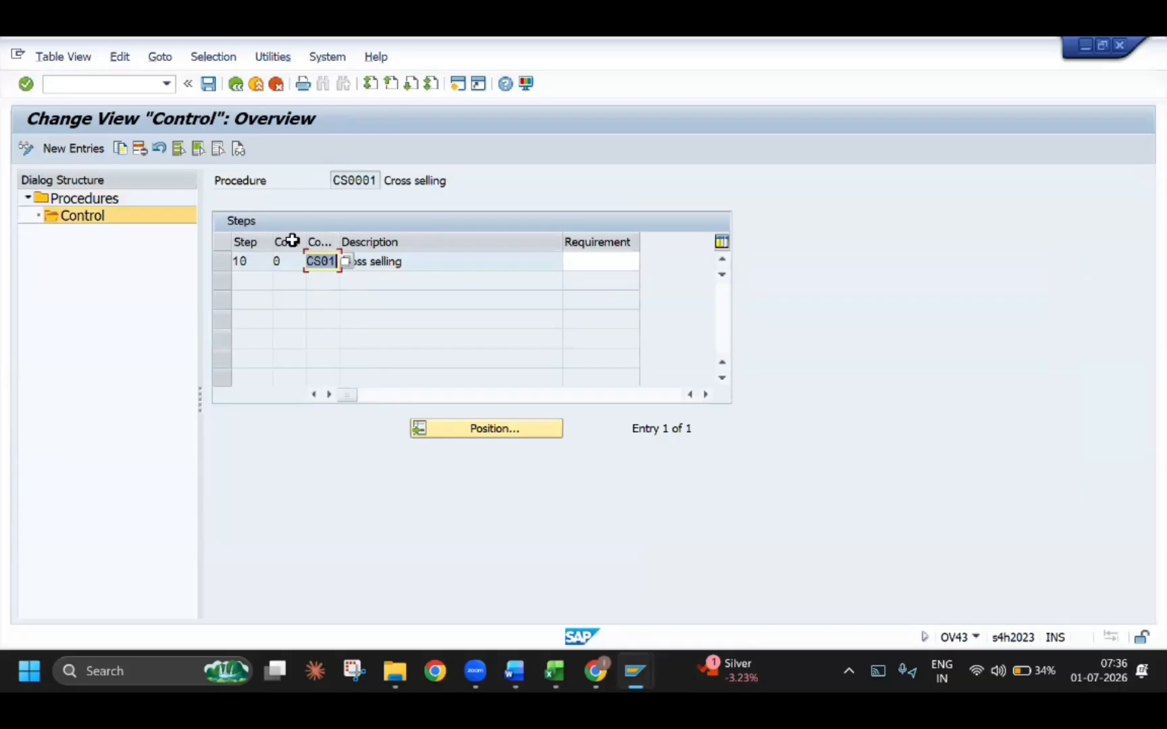
click(237, 85)
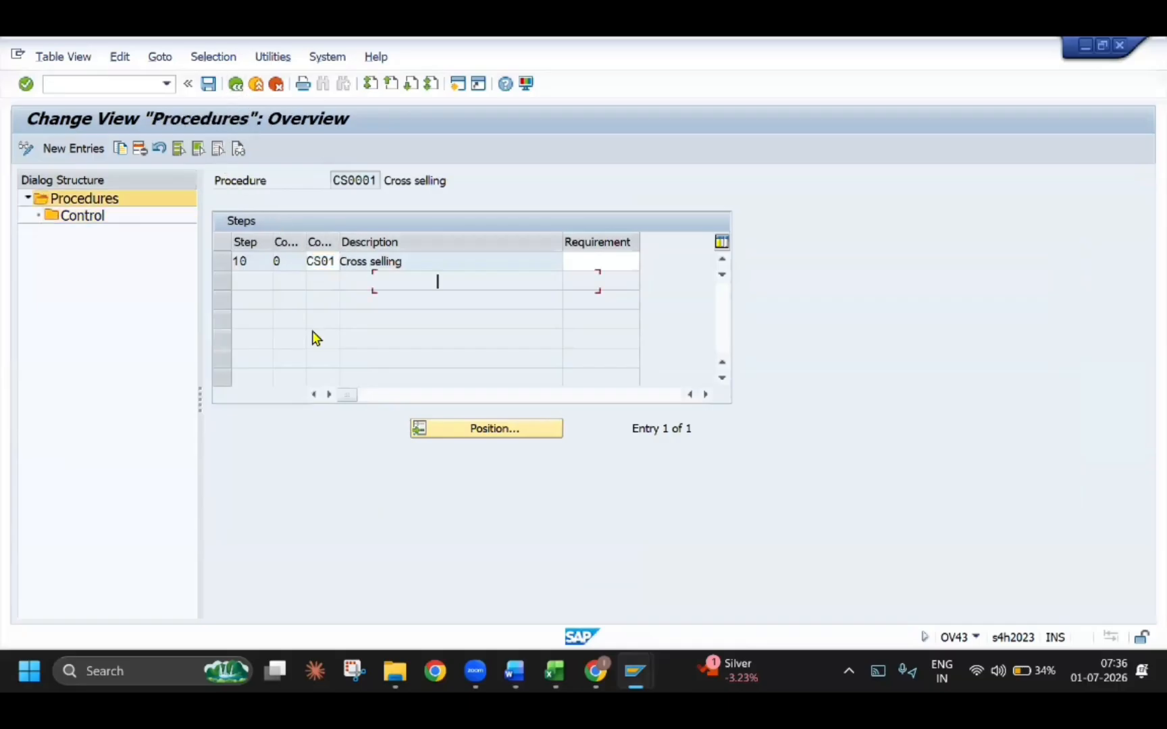
Copy procedure CS0001 as TECHPP with the description TECH CROSS SELLING PROCEDURE
click(222, 283)
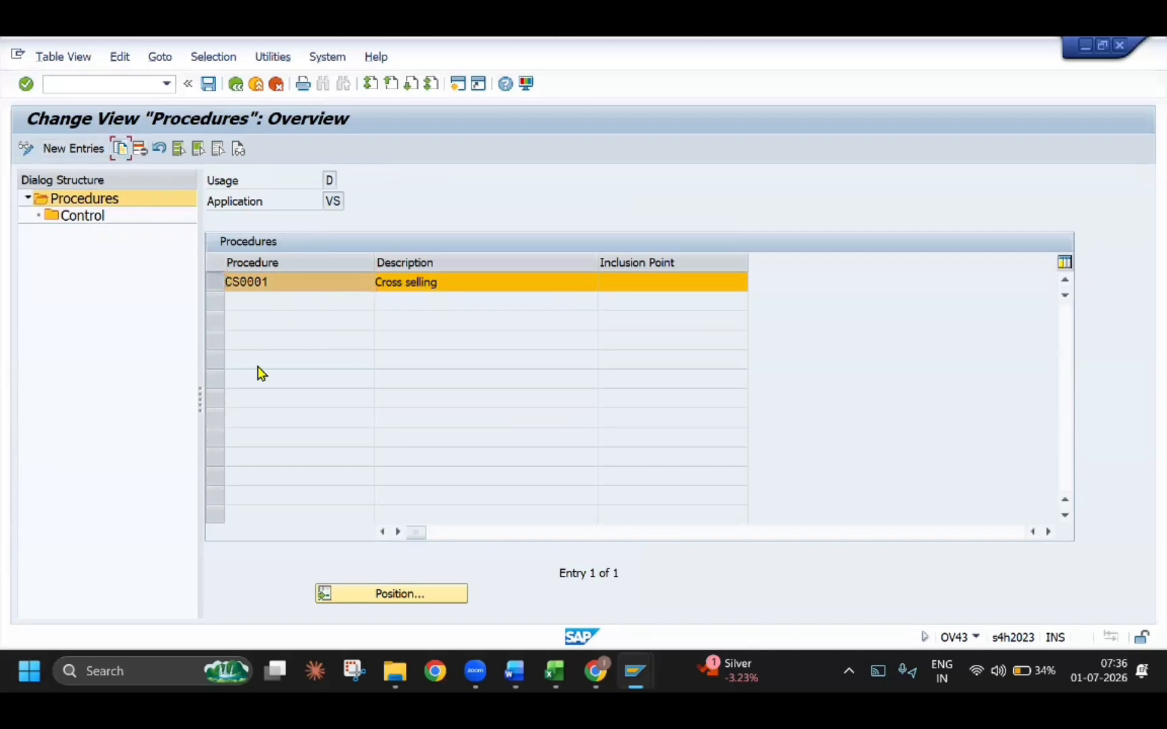
key(F6)
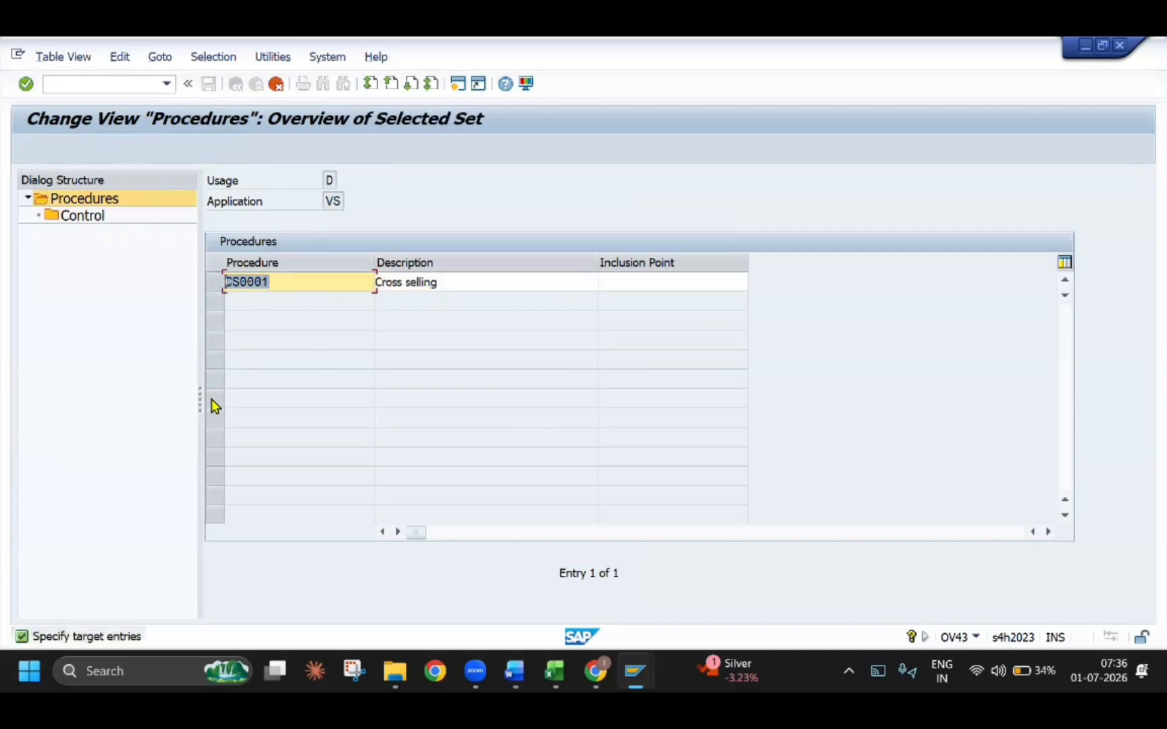
text(TR)
text(P)
key(BackSpace)
key(BackSpace)
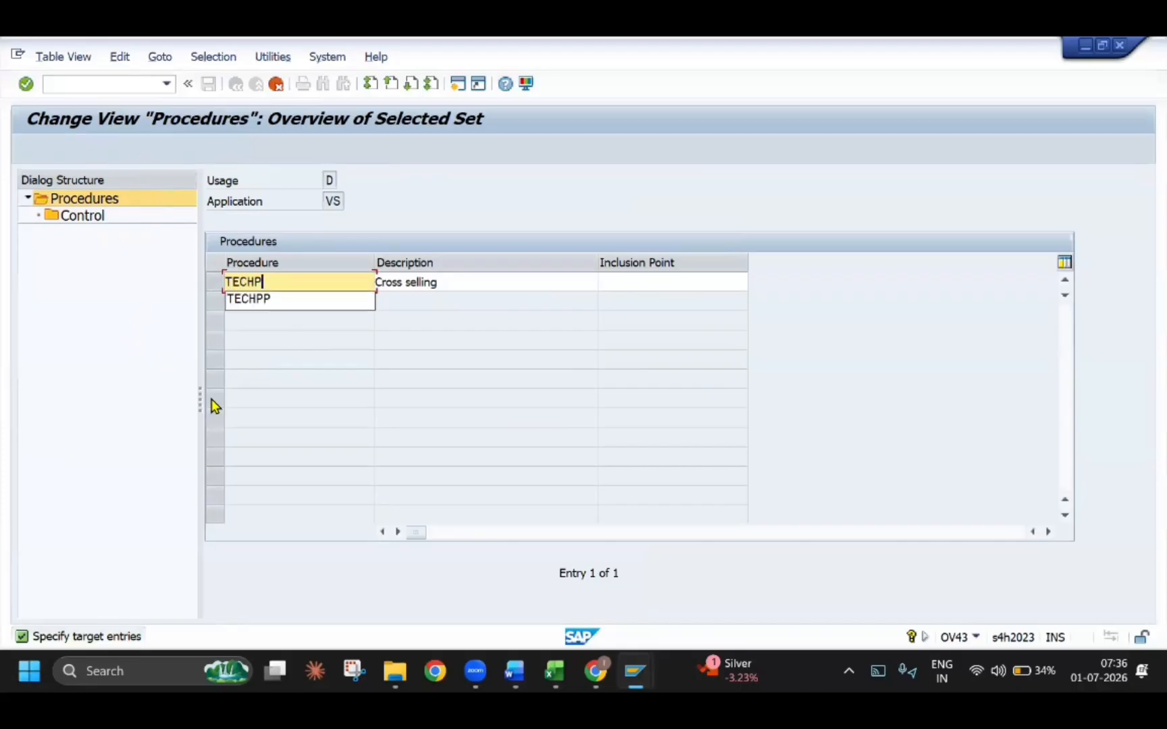
text(ECHPP)
key(Tab)
text(TECH CROSS )
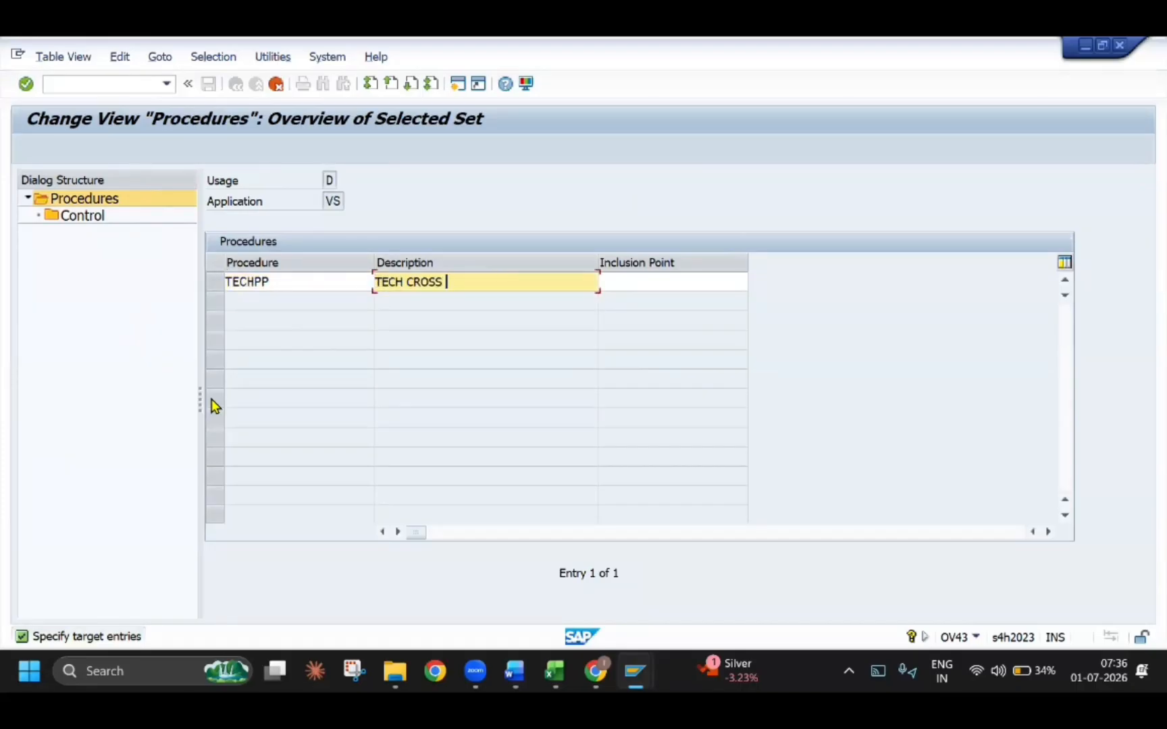
text(SELLING PROCEDURE)
key(Return)
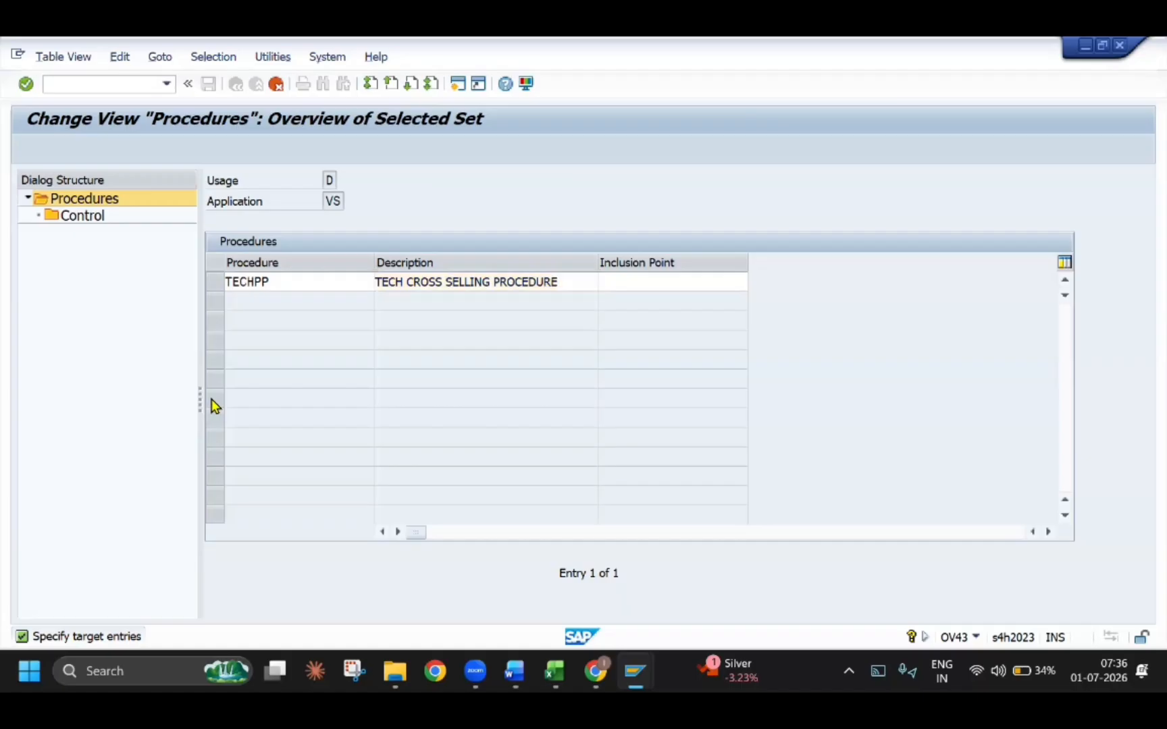
key(Return)
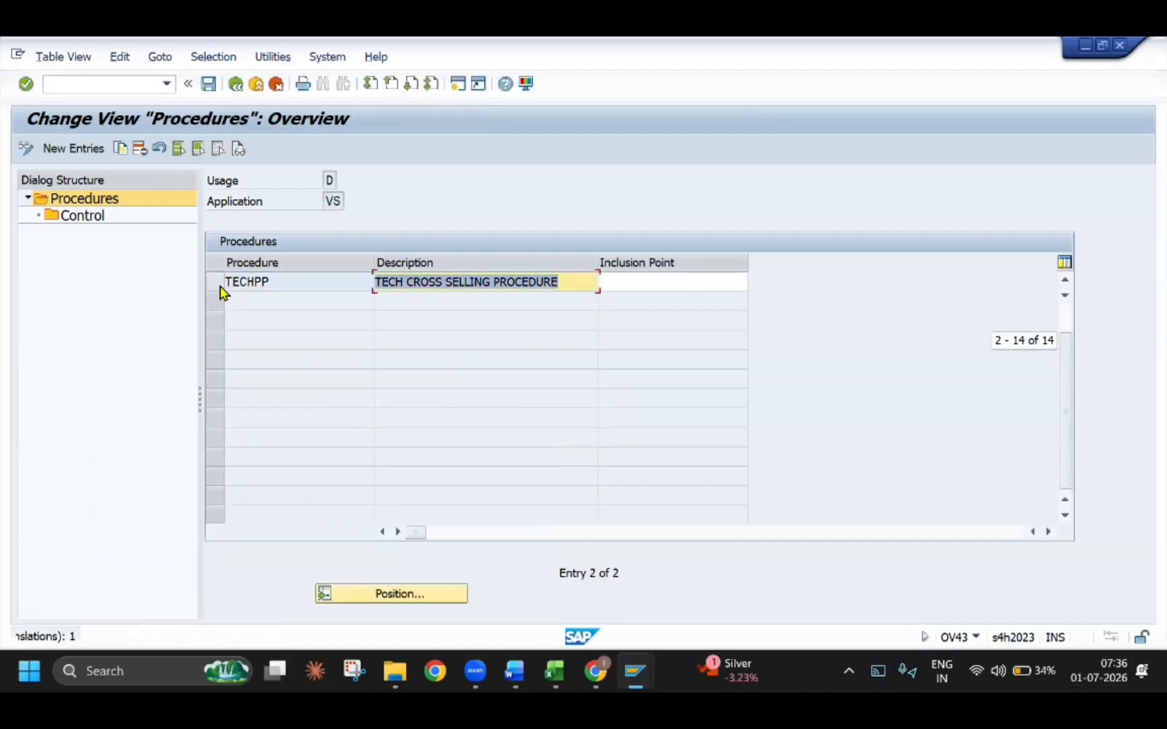
Set the condition type of step 10 in procedure TECHPP's control data to TECS and save the procedure
double_click(79, 221)
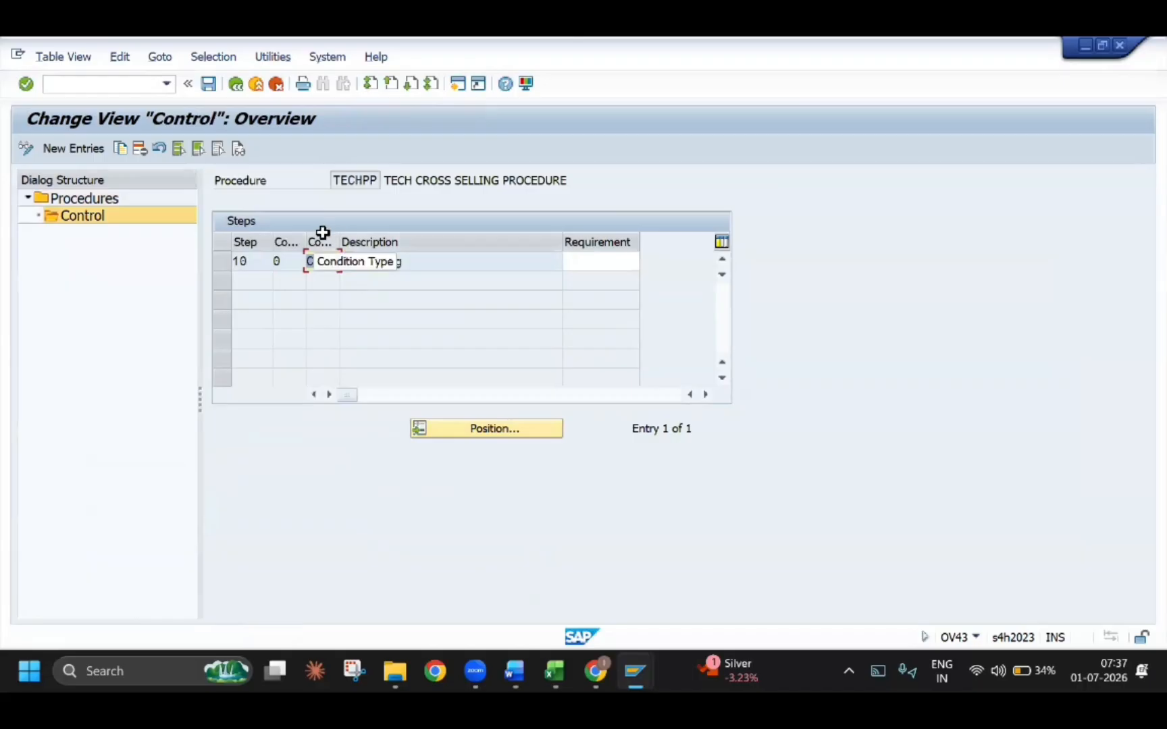
double_click(323, 263)
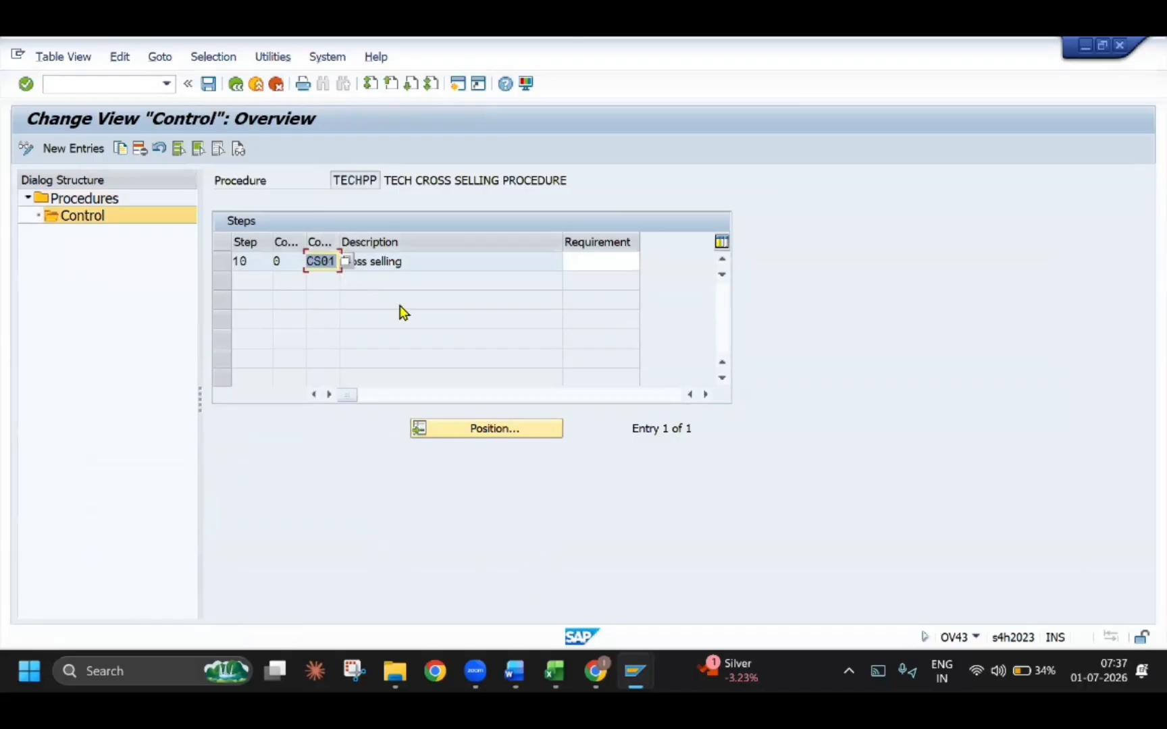
text(TE)
key(Return)
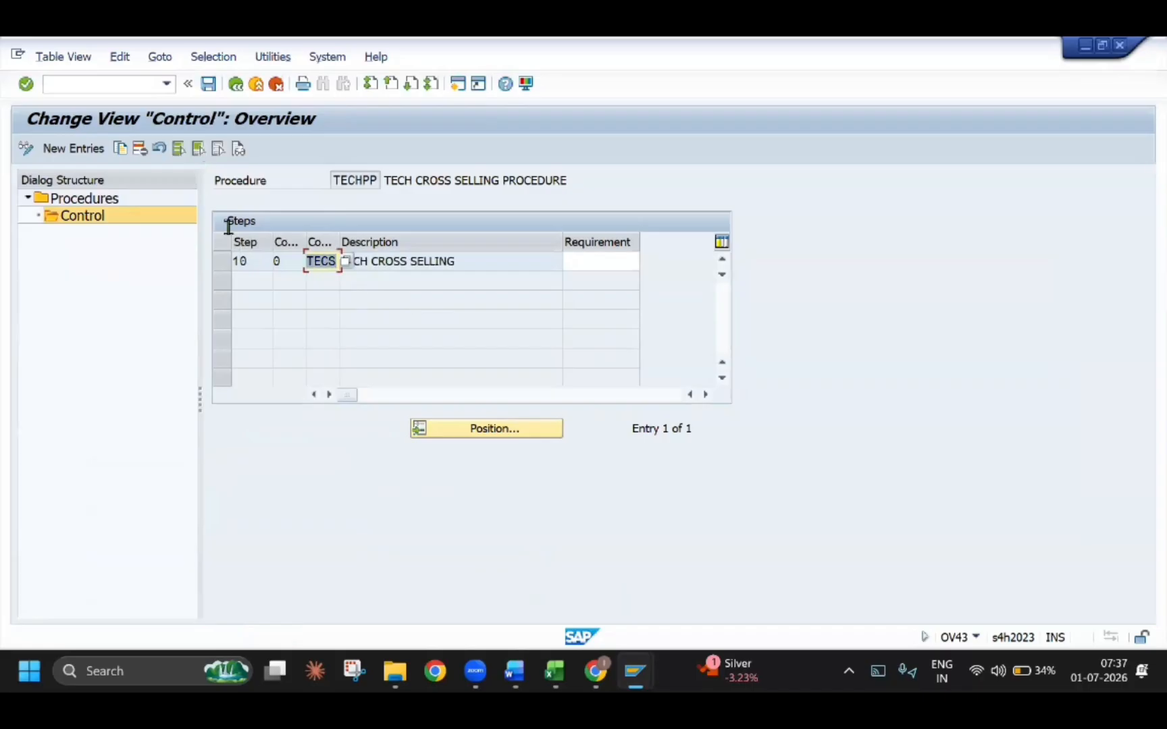
click(210, 87)
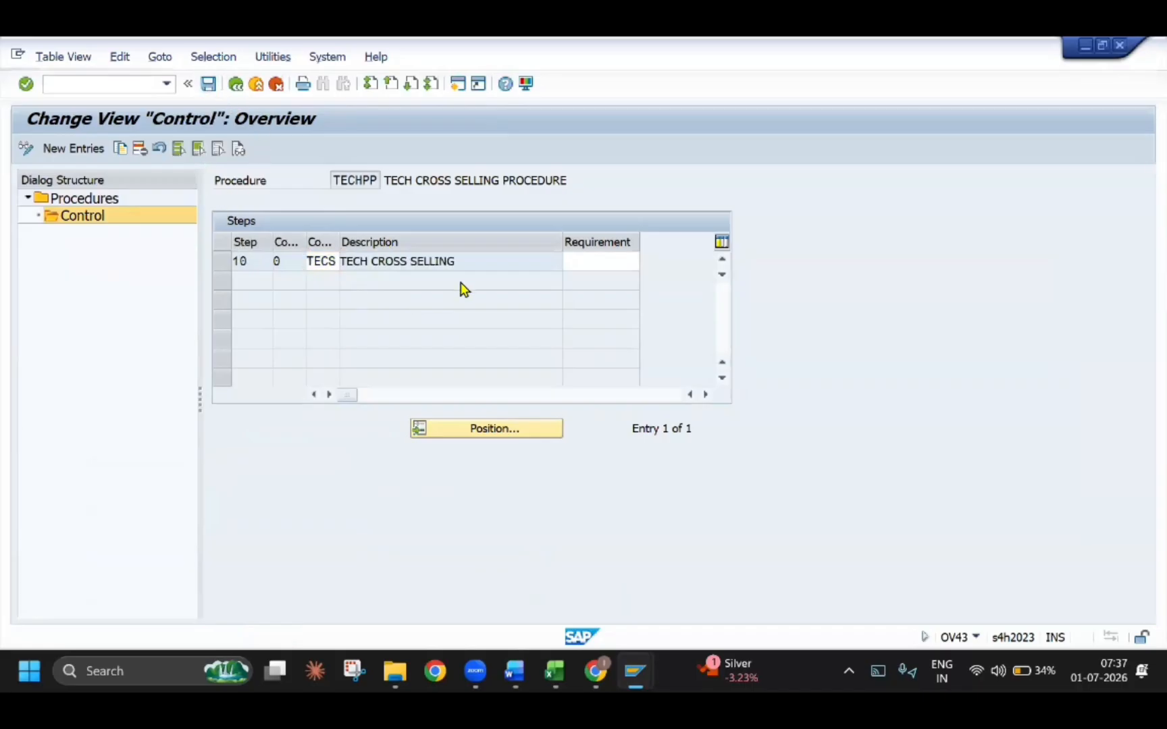
click(334, 347)
Read Step 2 on customer and document procedures in the Word guide, including the concept and the path in section 2.2.1
key(alt+Tab)
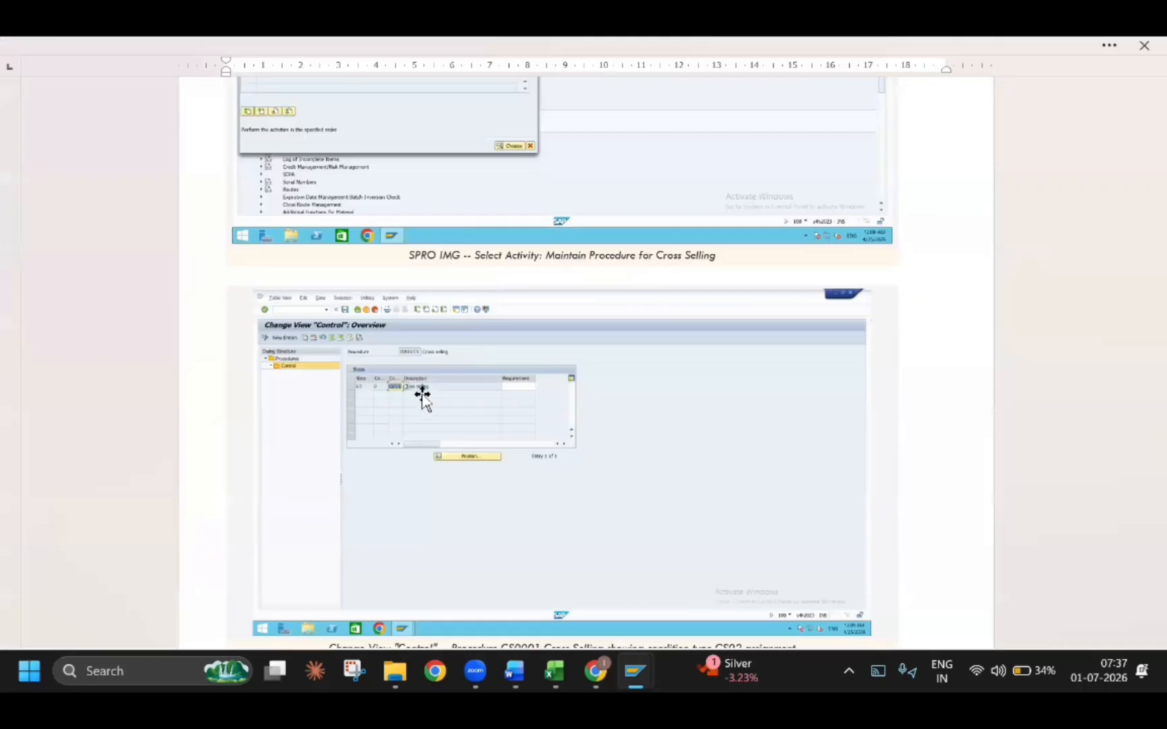
scroll(426, 383, down, 1)
scroll(425, 383, down, 10)
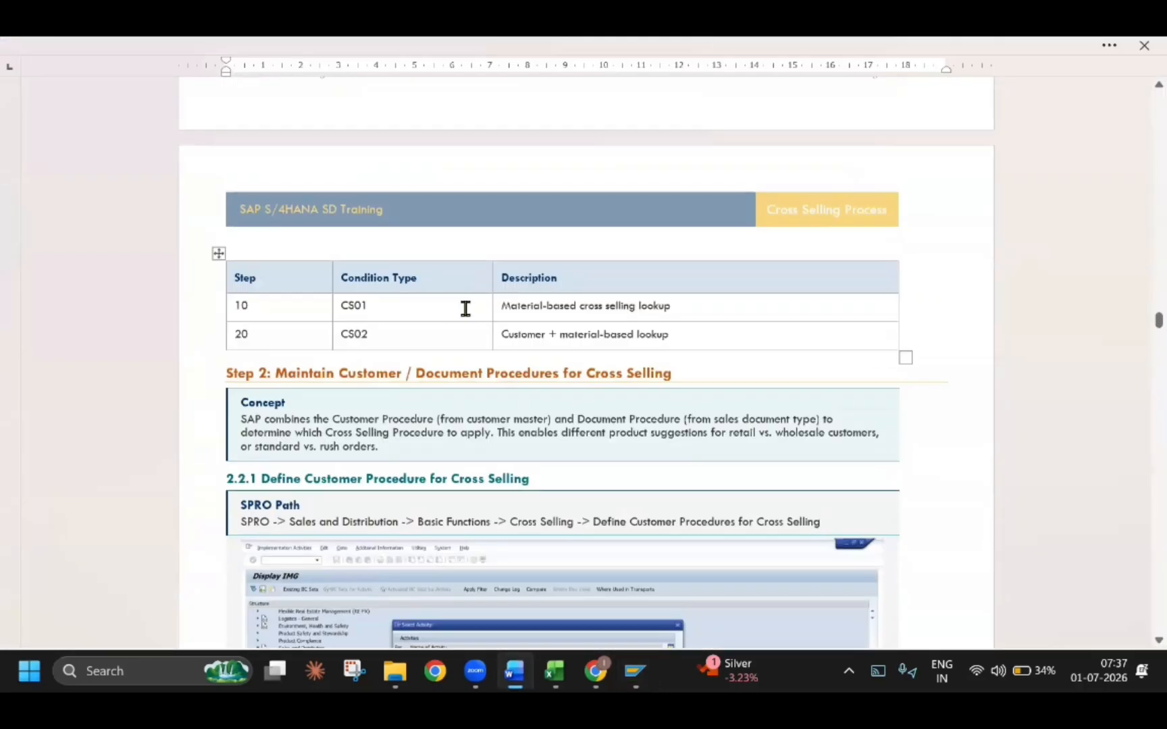
scroll(465, 309, down, 3)
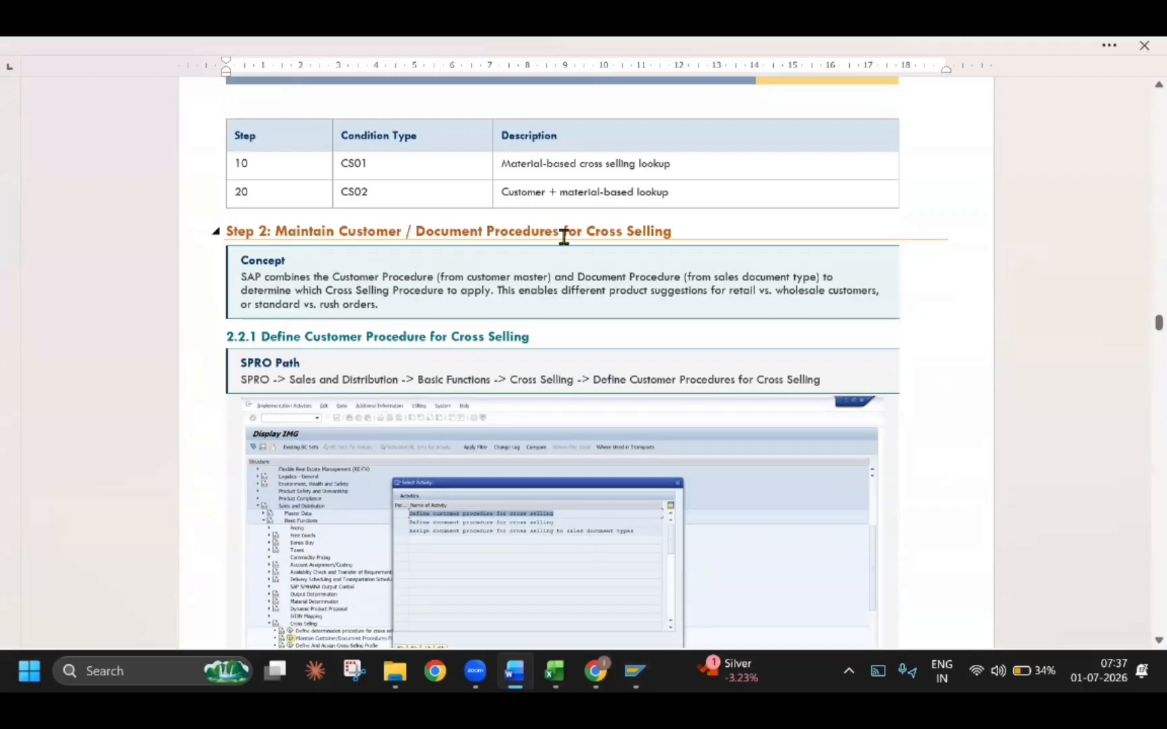
scroll(575, 249, down, 2)
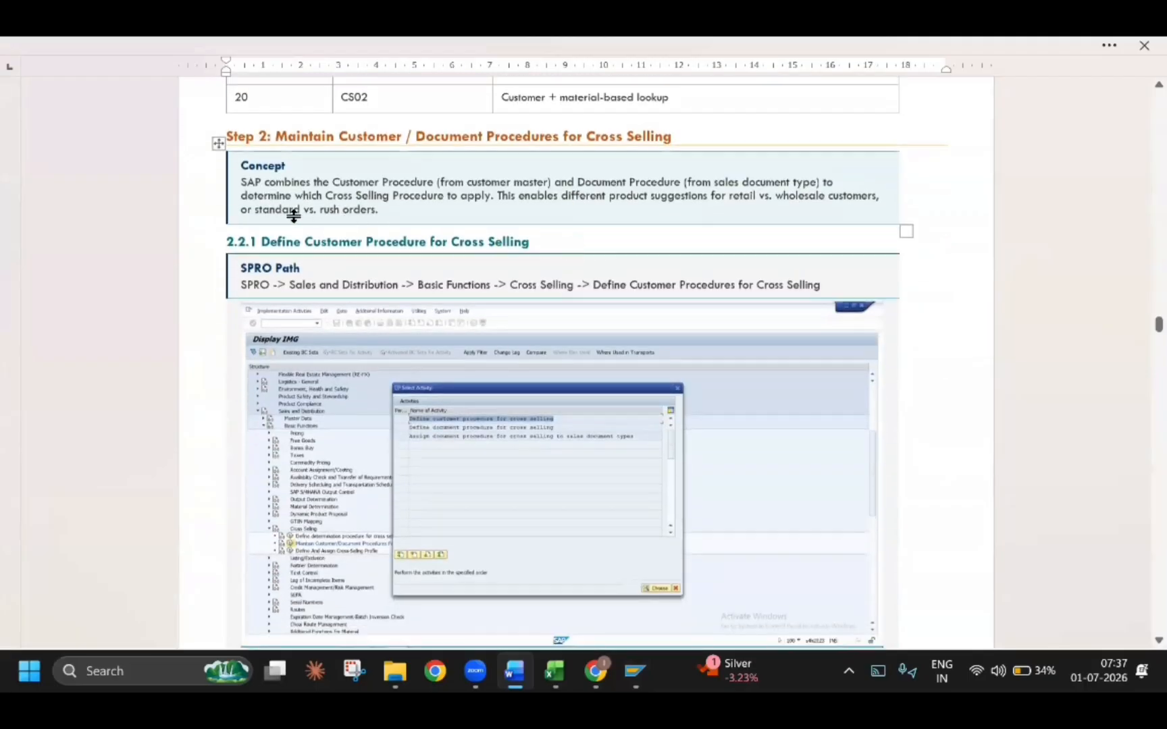
scroll(293, 215, up, 3)
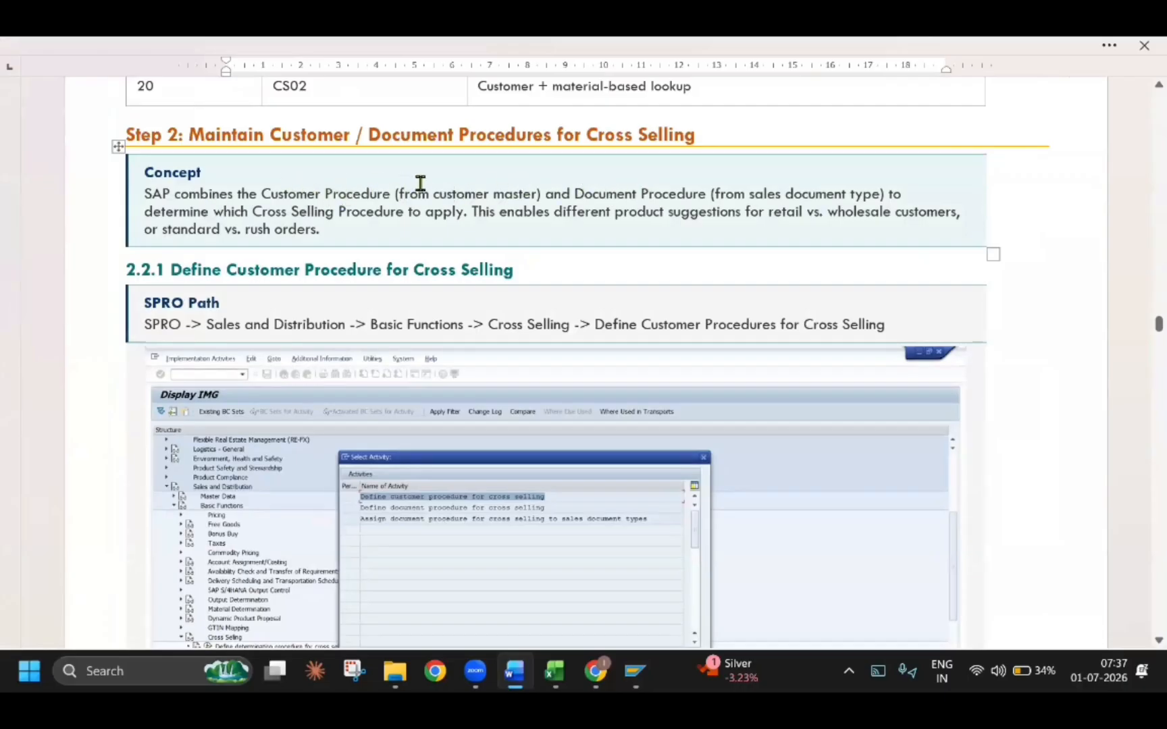
drag(427, 191, 489, 193)
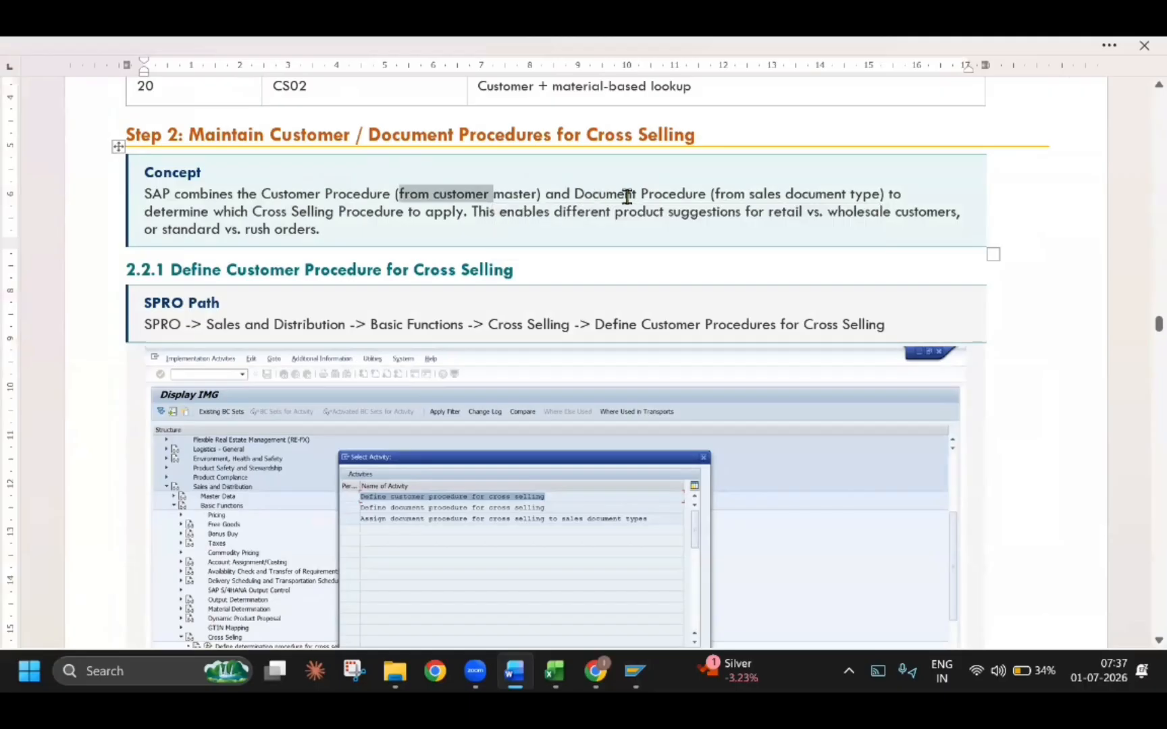
drag(593, 193, 640, 194)
drag(761, 195, 851, 195)
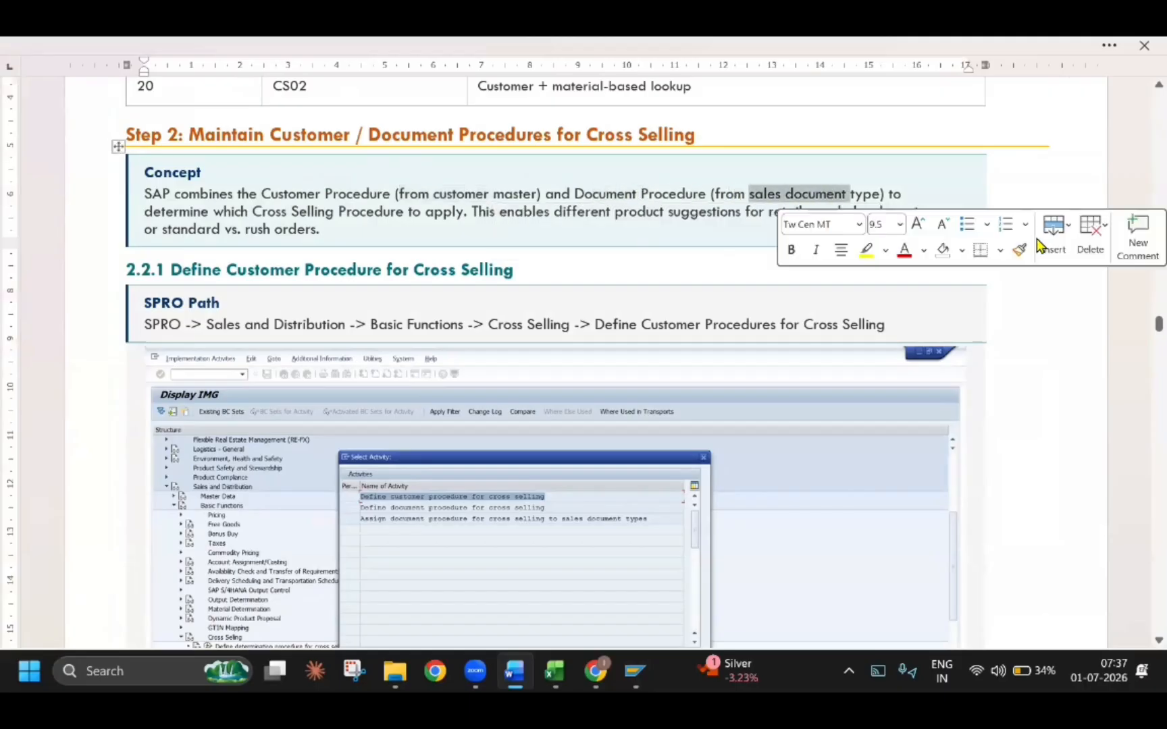
click(920, 292)
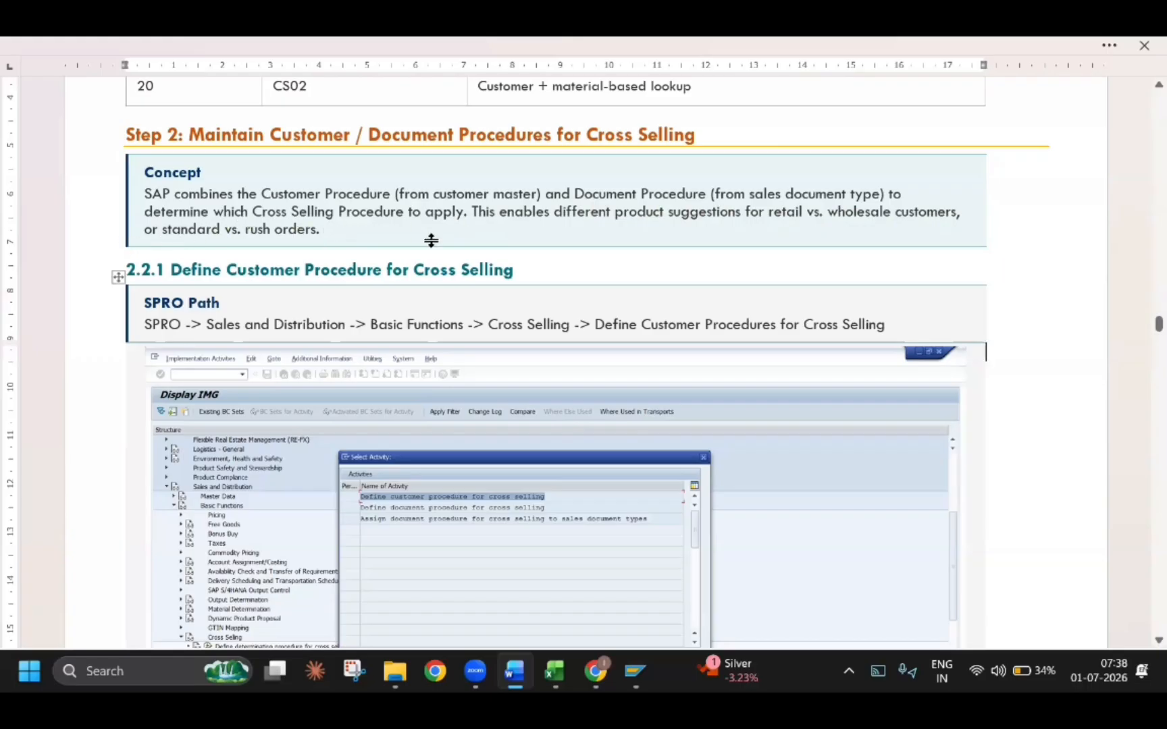
scroll(365, 456, down, 2)
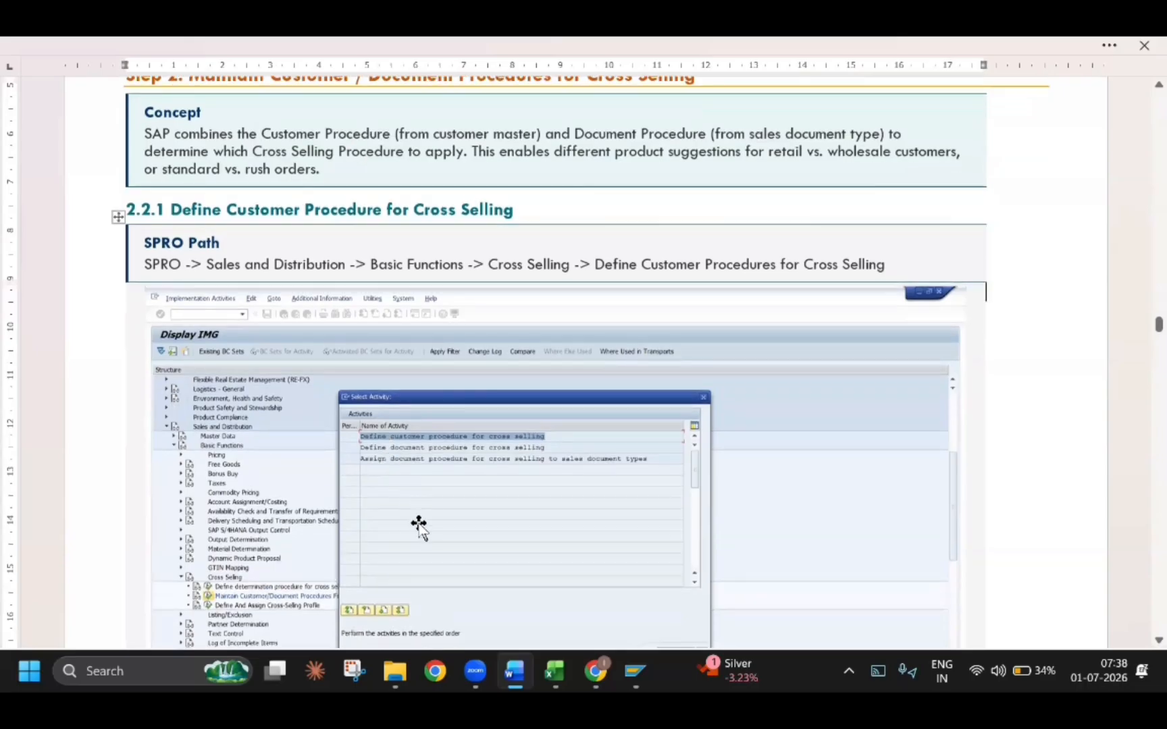
scroll(419, 527, down, 4)
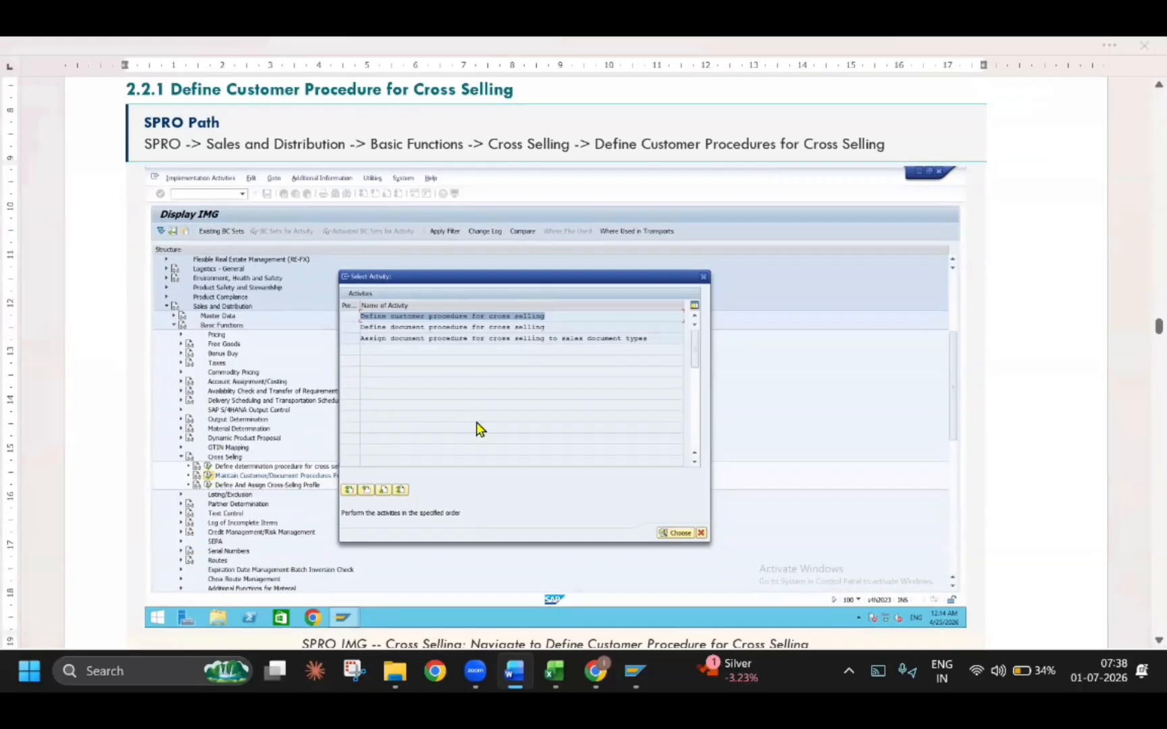
Leave the procedure maintenance in SAP and open Maintain Customer/Document Procedures For Cross Selling under Cross Selling in the IMG
key(alt+Tab)
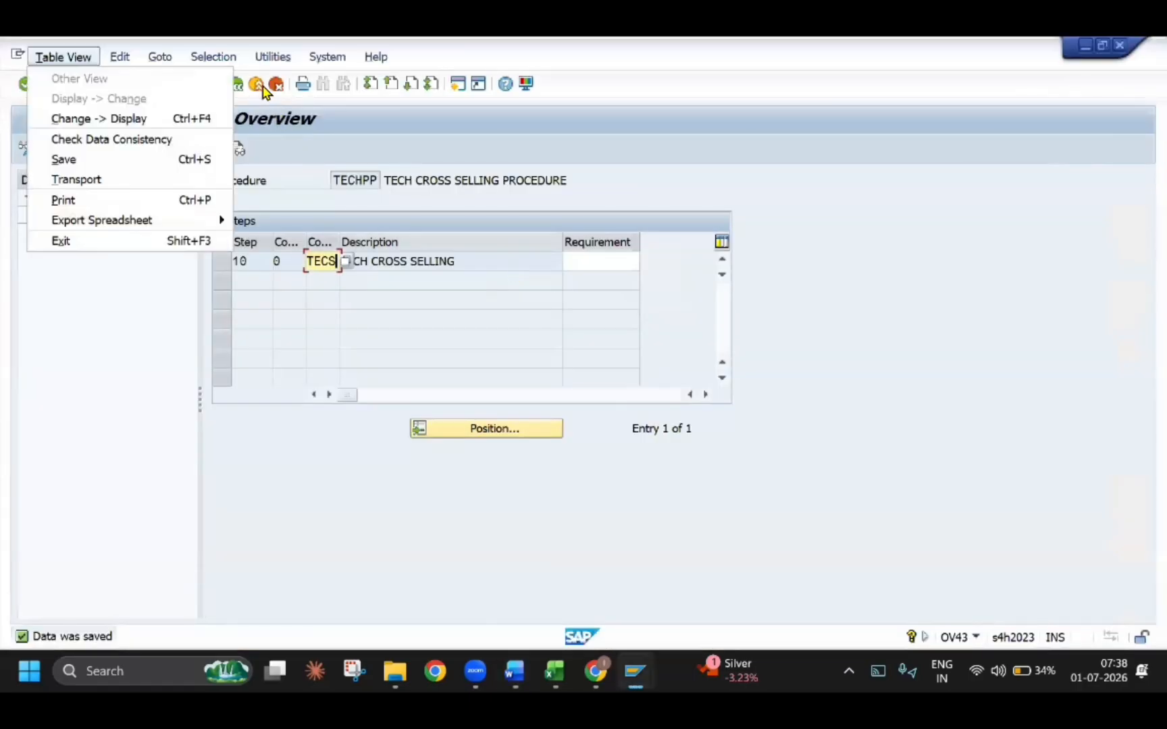
click(261, 85)
click(637, 178)
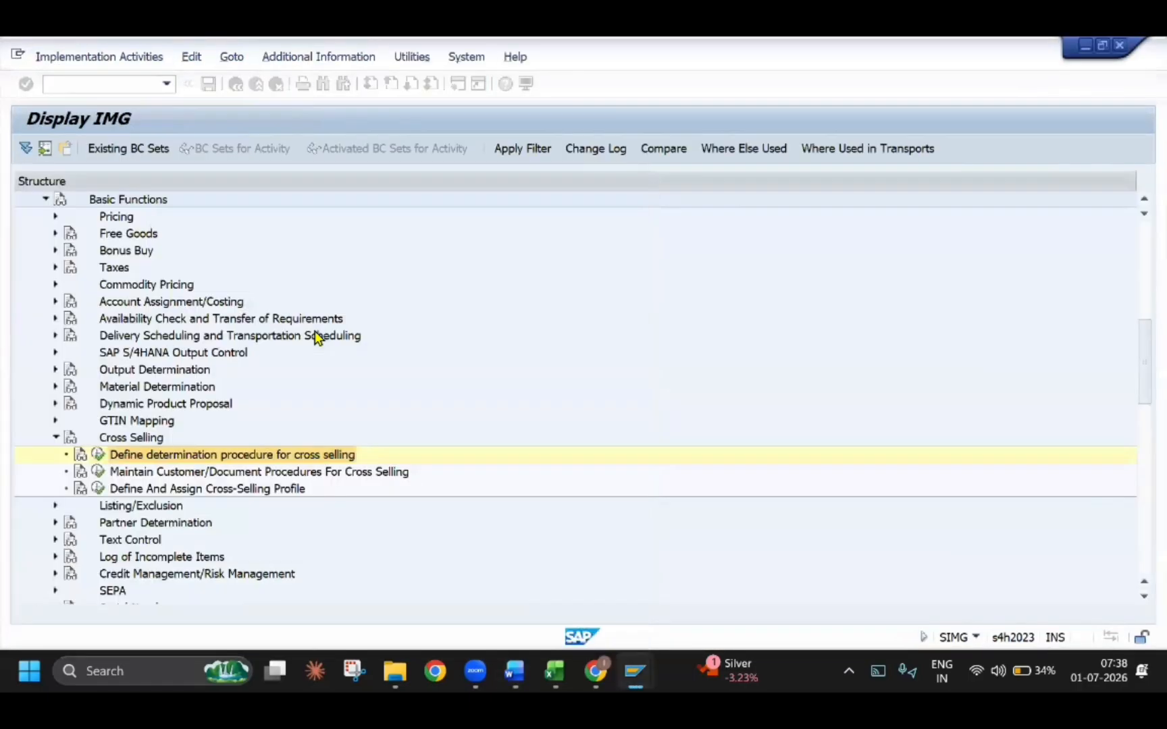
double_click(201, 473)
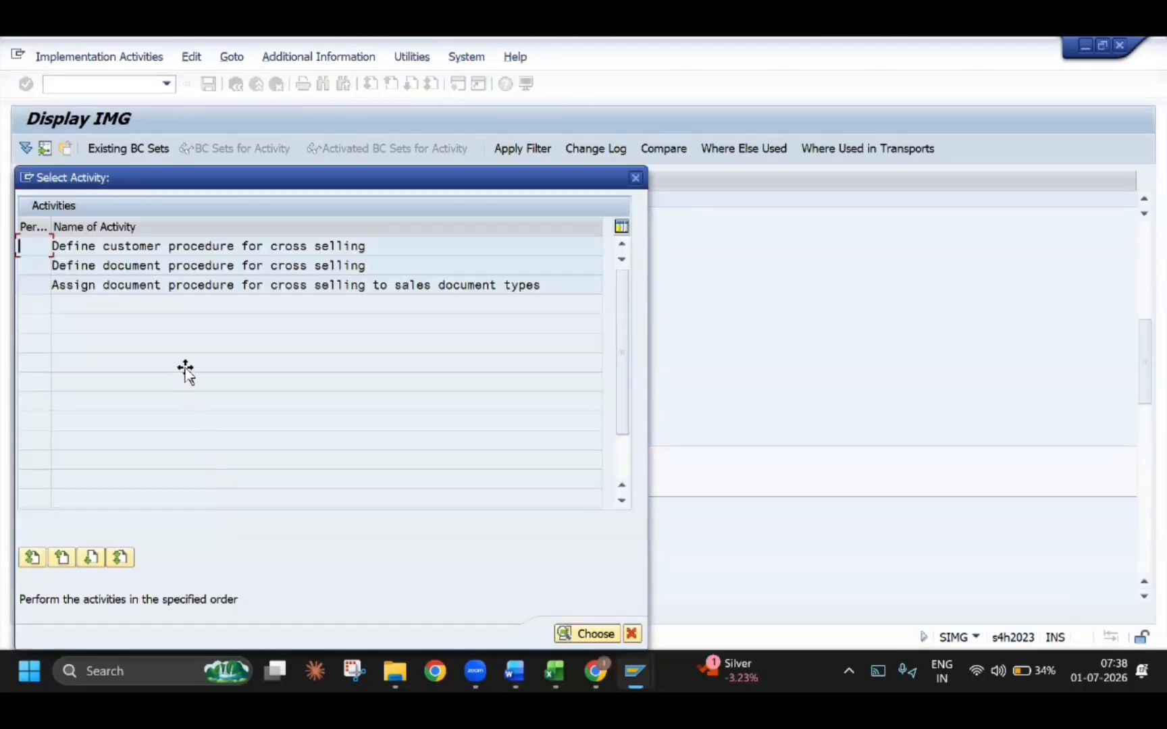
Examine the Customer Procedure for Product Proposal example and the table of customer procedures in the Word guide
key(alt+Tab)
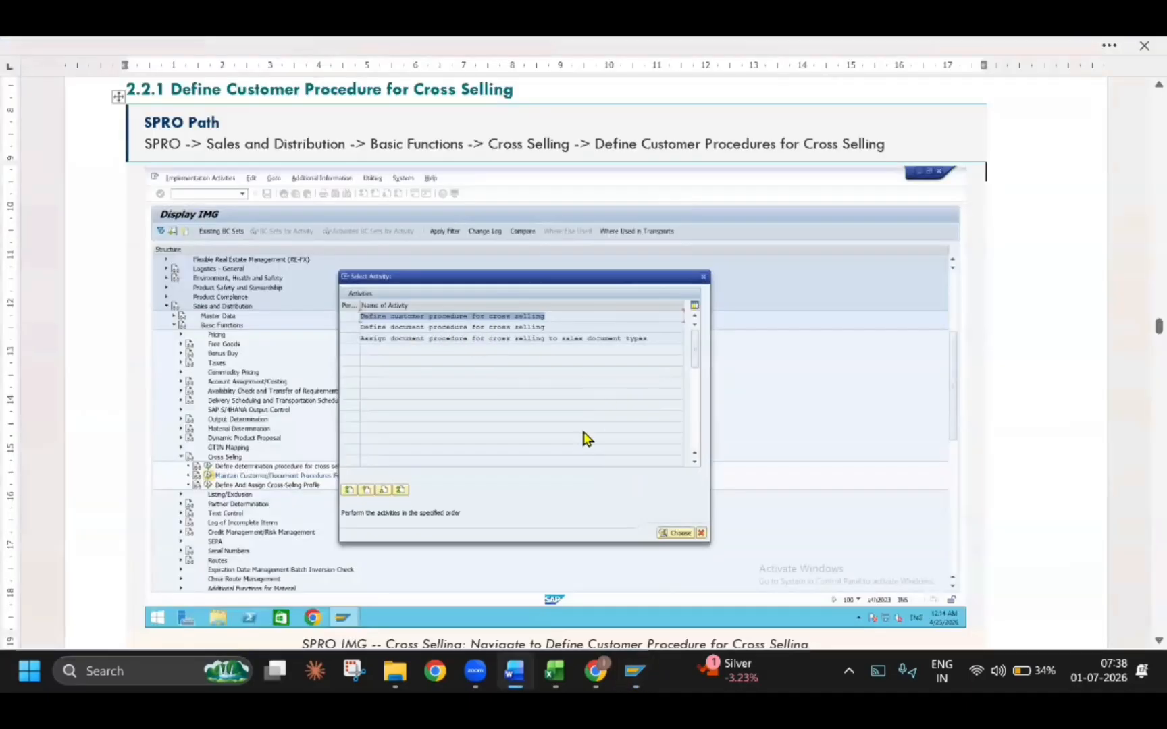
scroll(577, 443, down, 10)
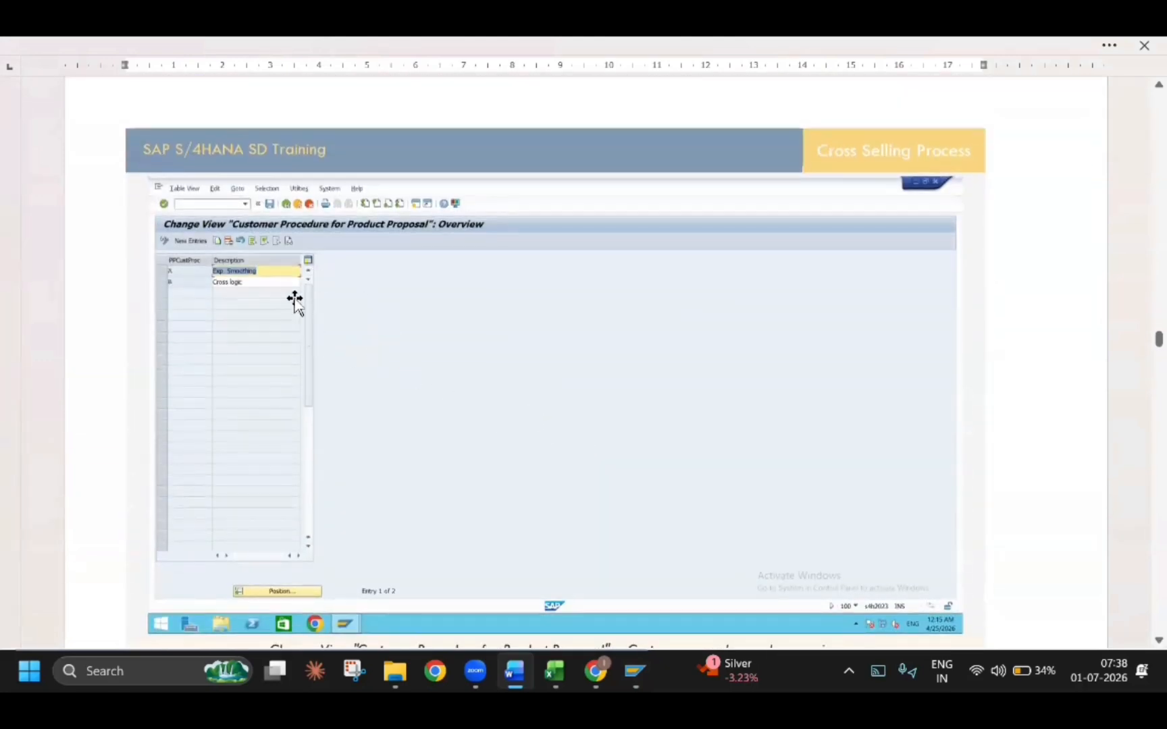
scroll(356, 311, down, 3)
scroll(358, 313, down, 5)
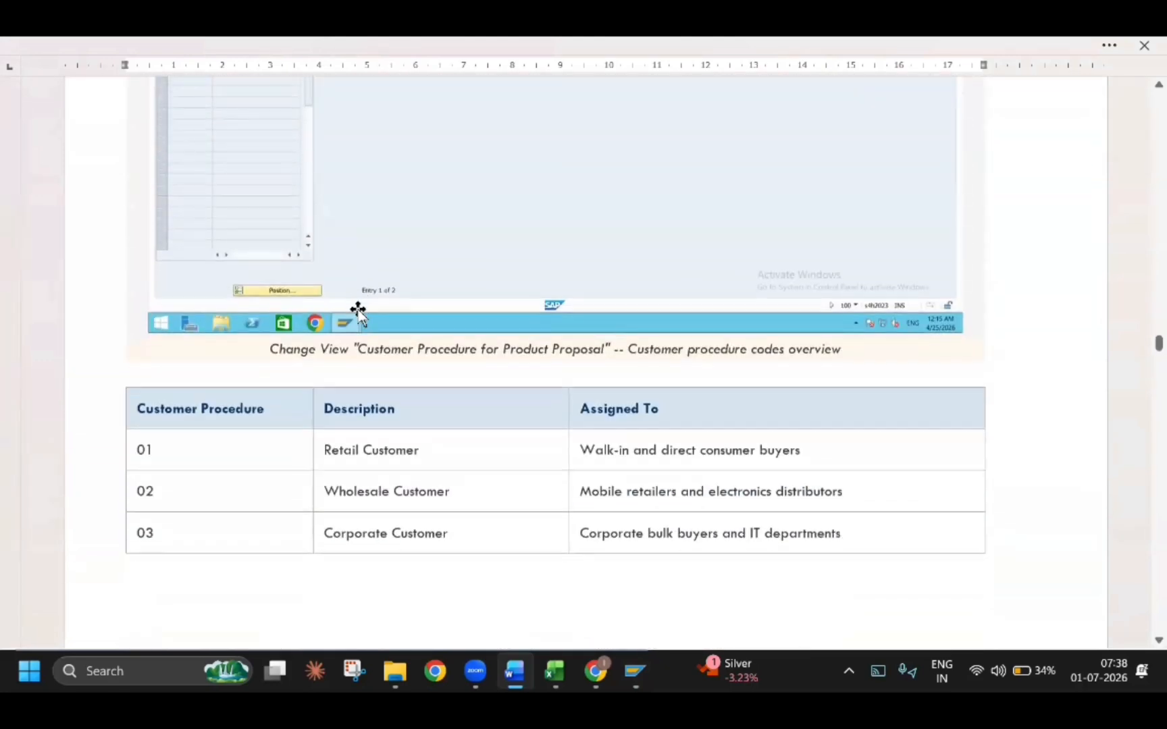
scroll(389, 474, down, 2)
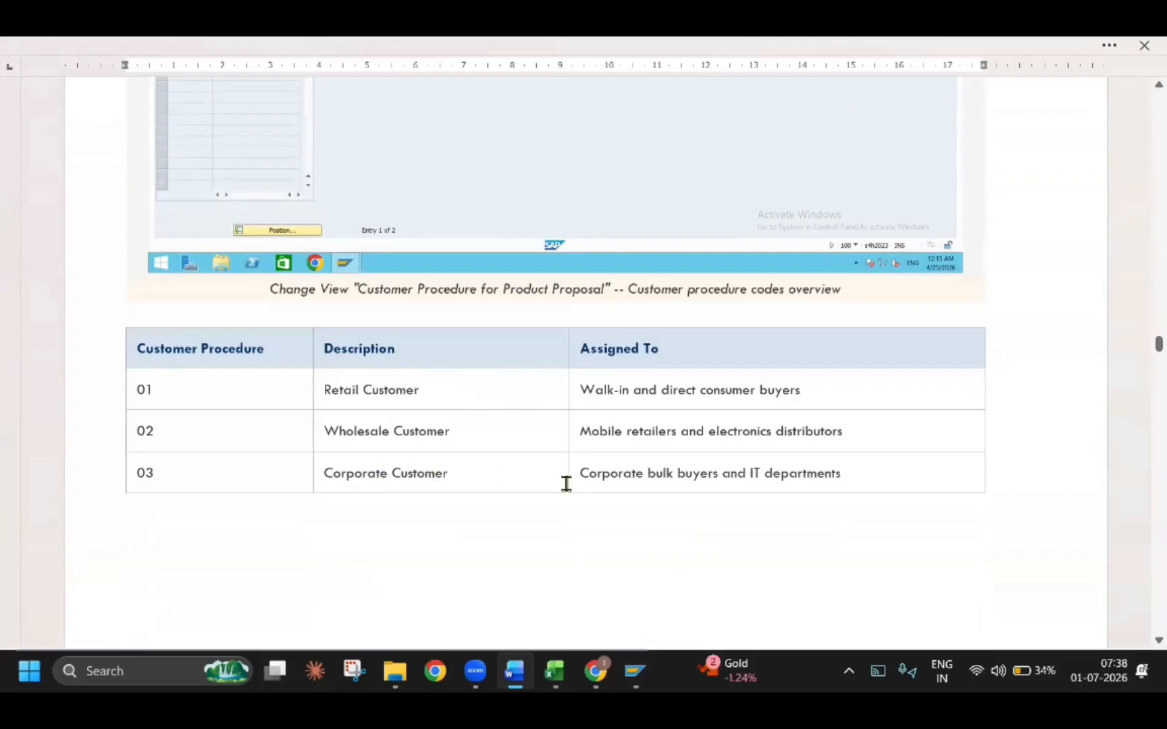
scroll(566, 484, up, 5)
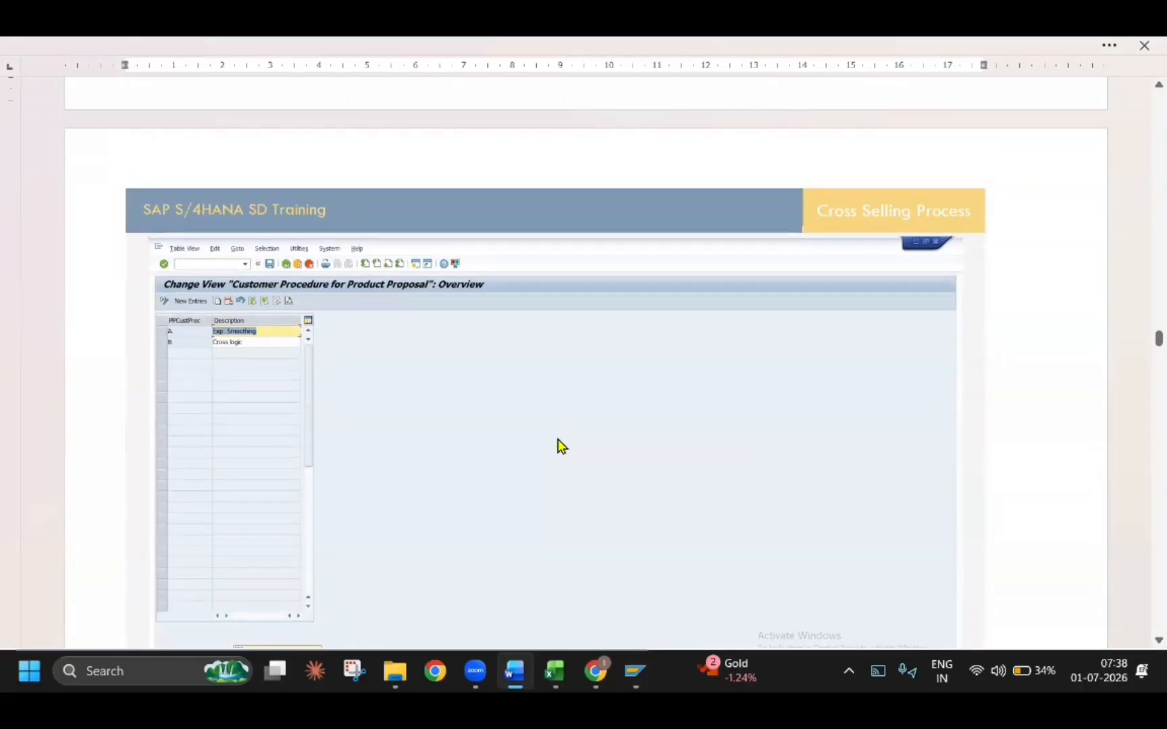
Switch to SAP and create customer procedure T with the description TECH CS under Define customer procedure for cross selling
key(alt+Tab)
double_click(135, 248)
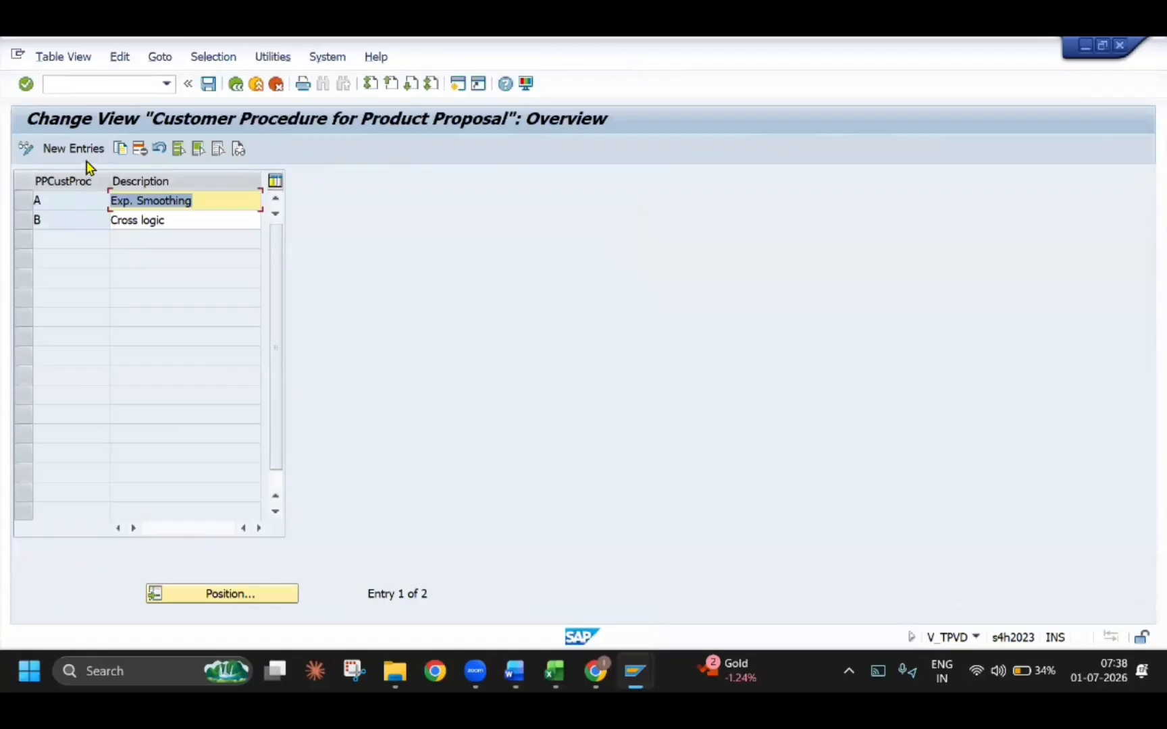
click(86, 155)
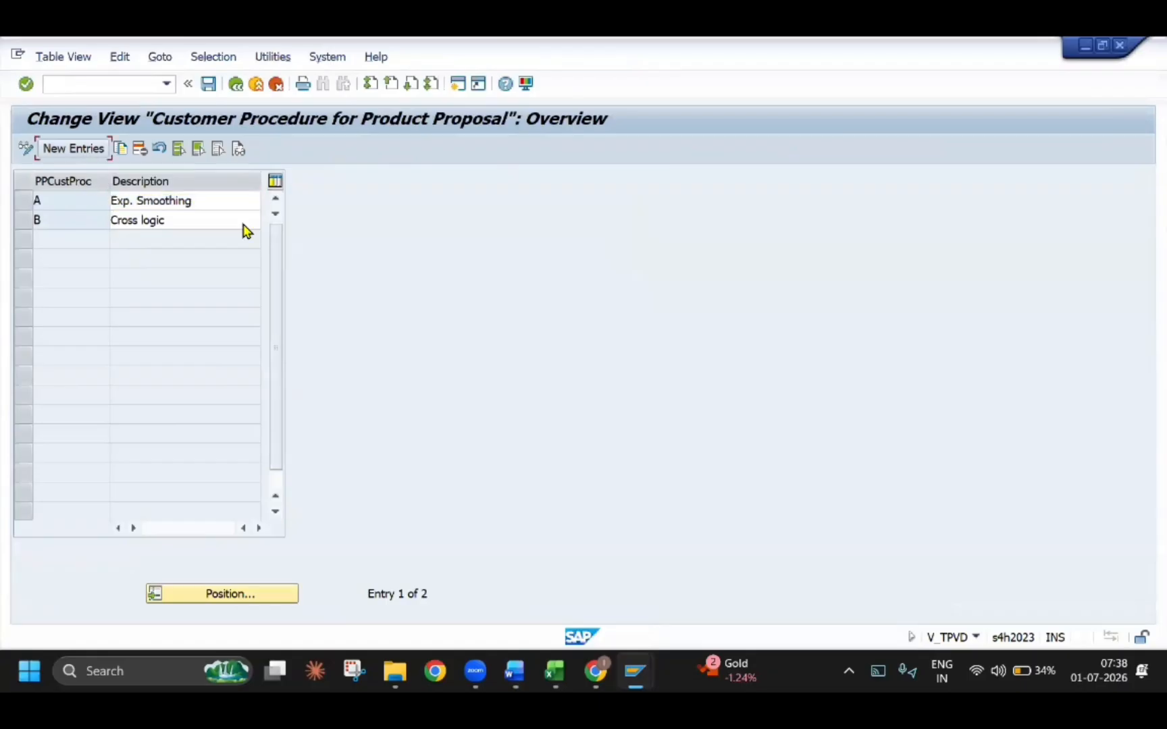
key(Tab)
text(TECH)
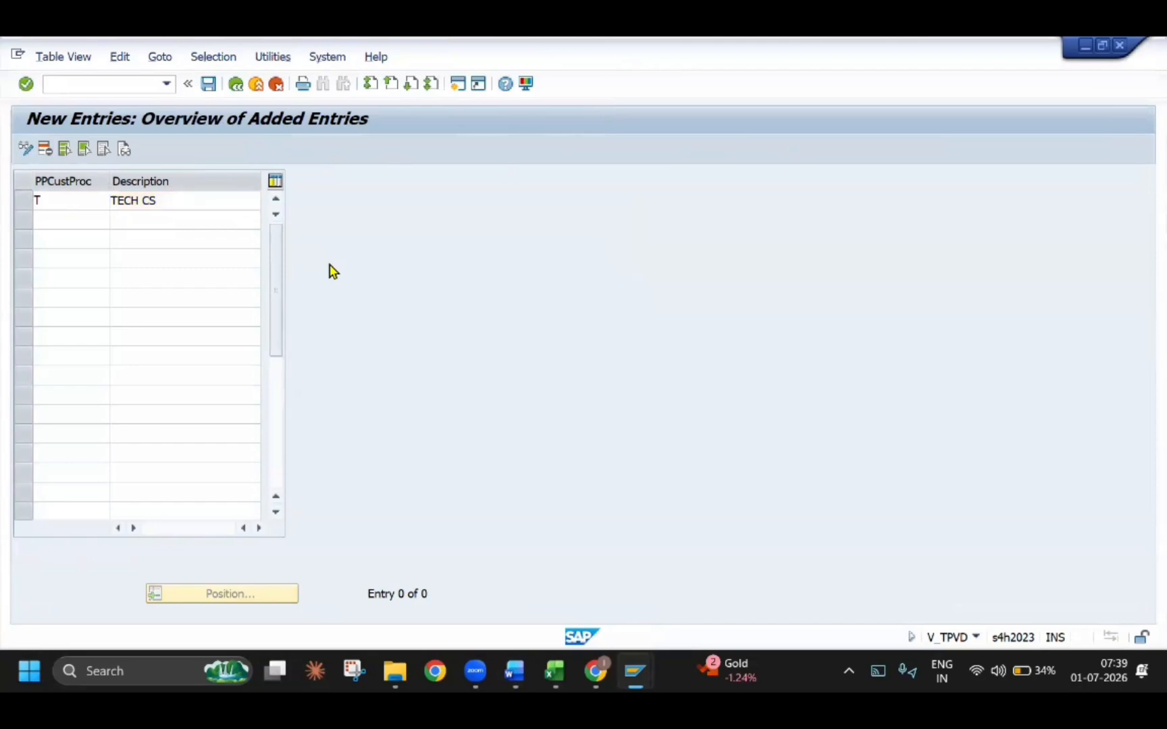
Check section 2.2.2 in the Word guide, leave SAP's customer procedures and open Define document procedure for cross selling
key(alt+Tab)
scroll(295, 359, down, 15)
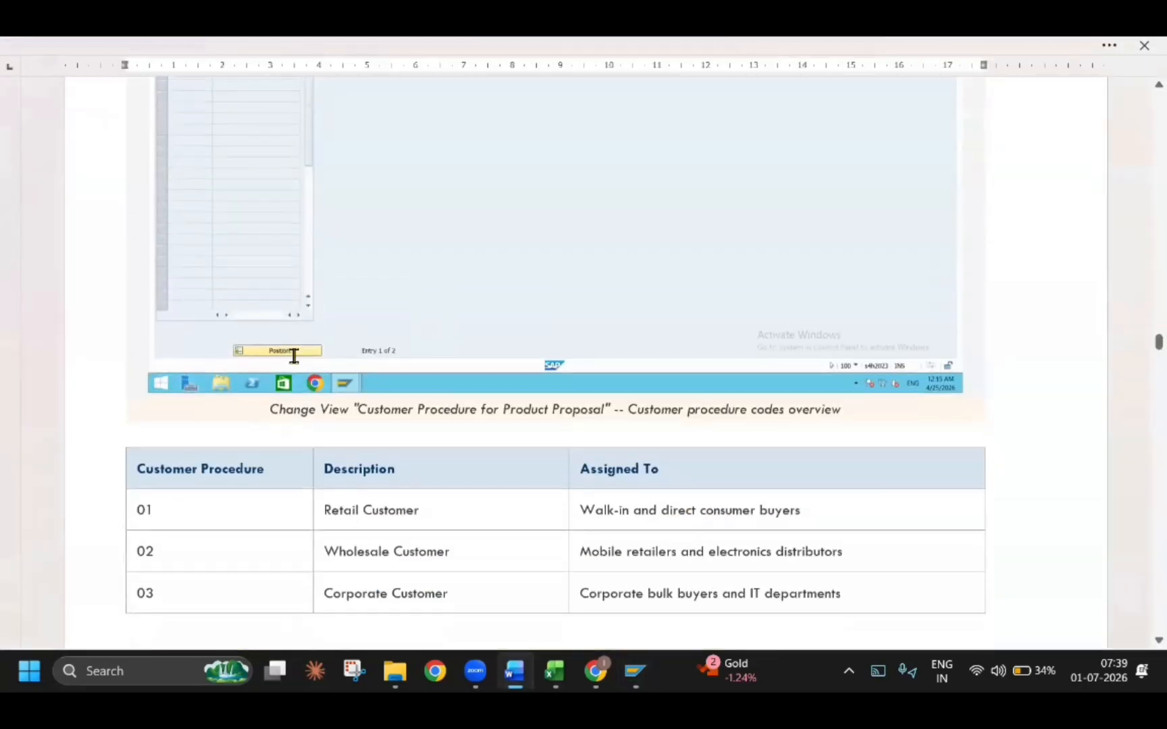
scroll(404, 397, down, 5)
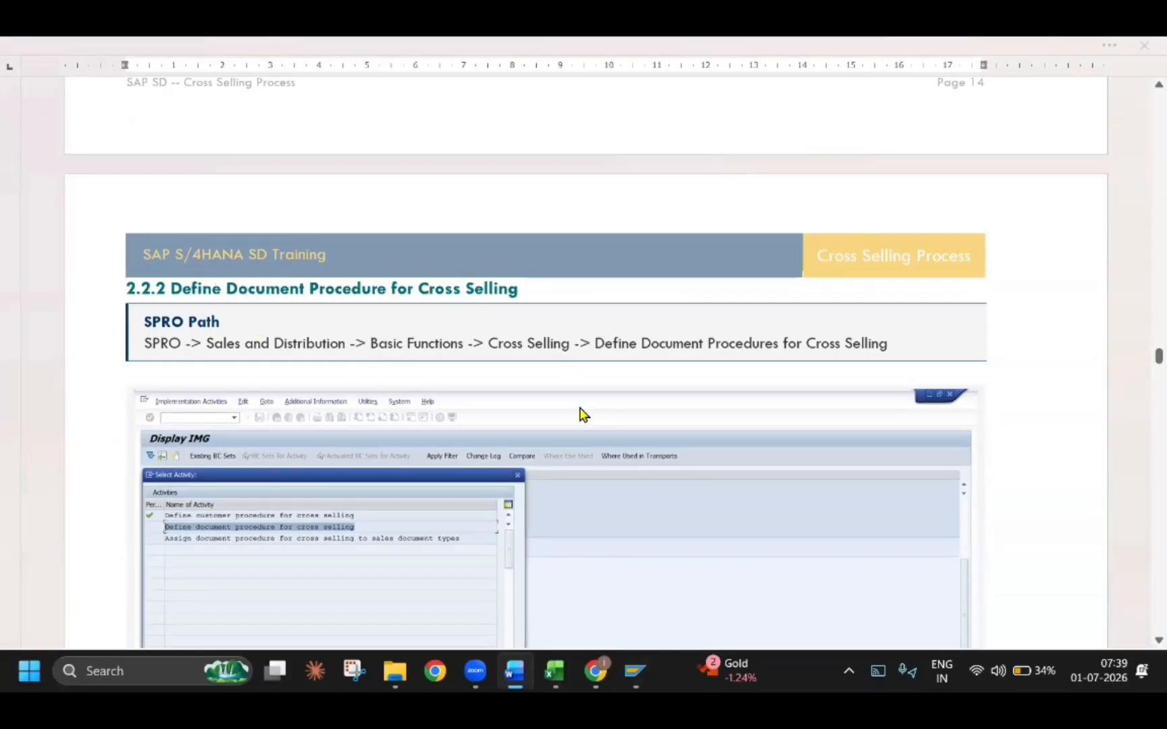
key(alt+Tab)
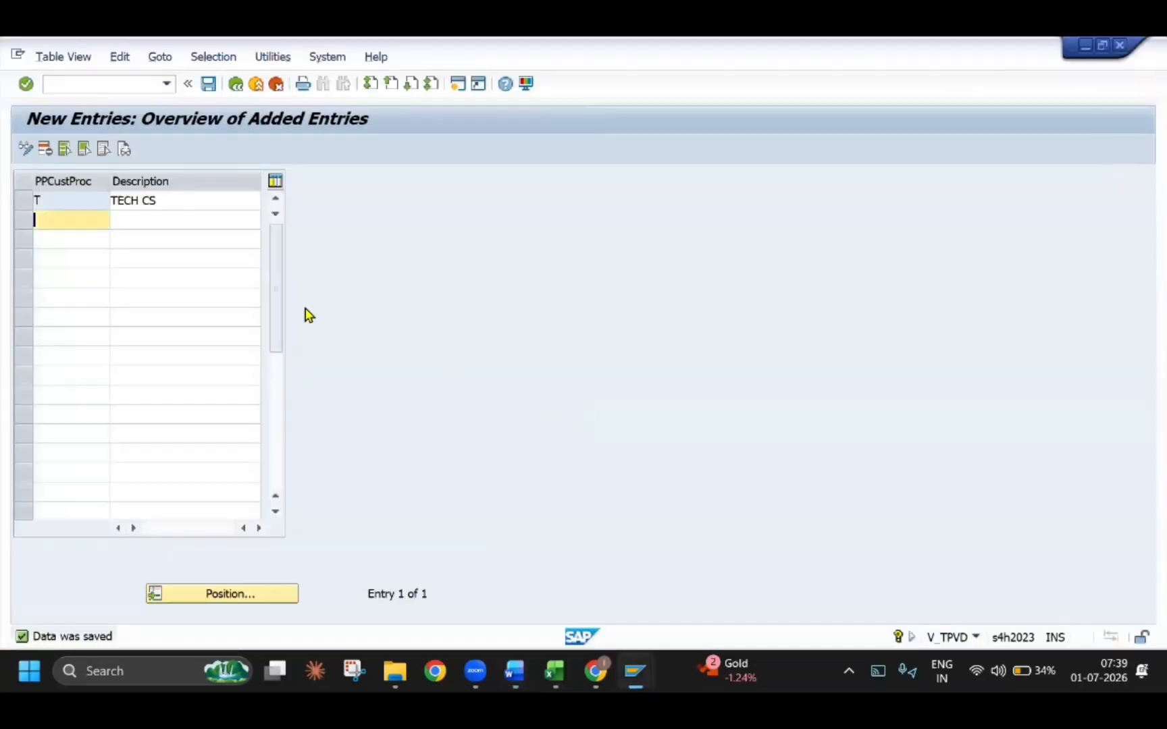
click(239, 85)
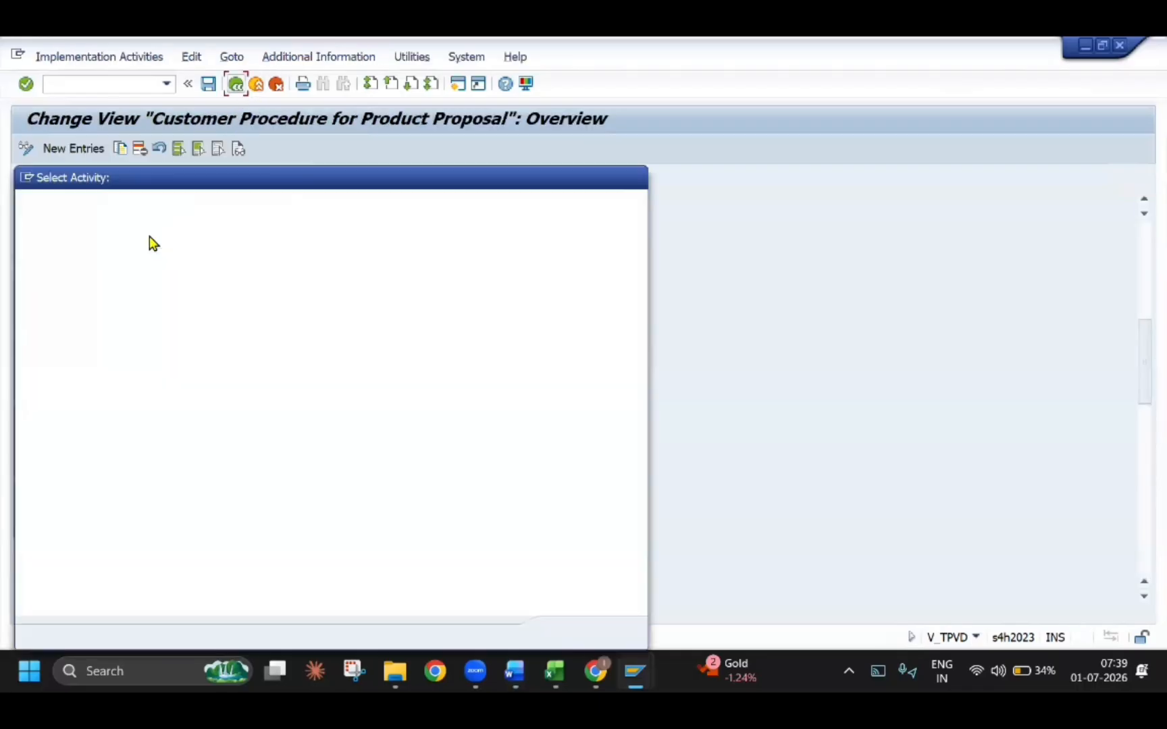
double_click(151, 271)
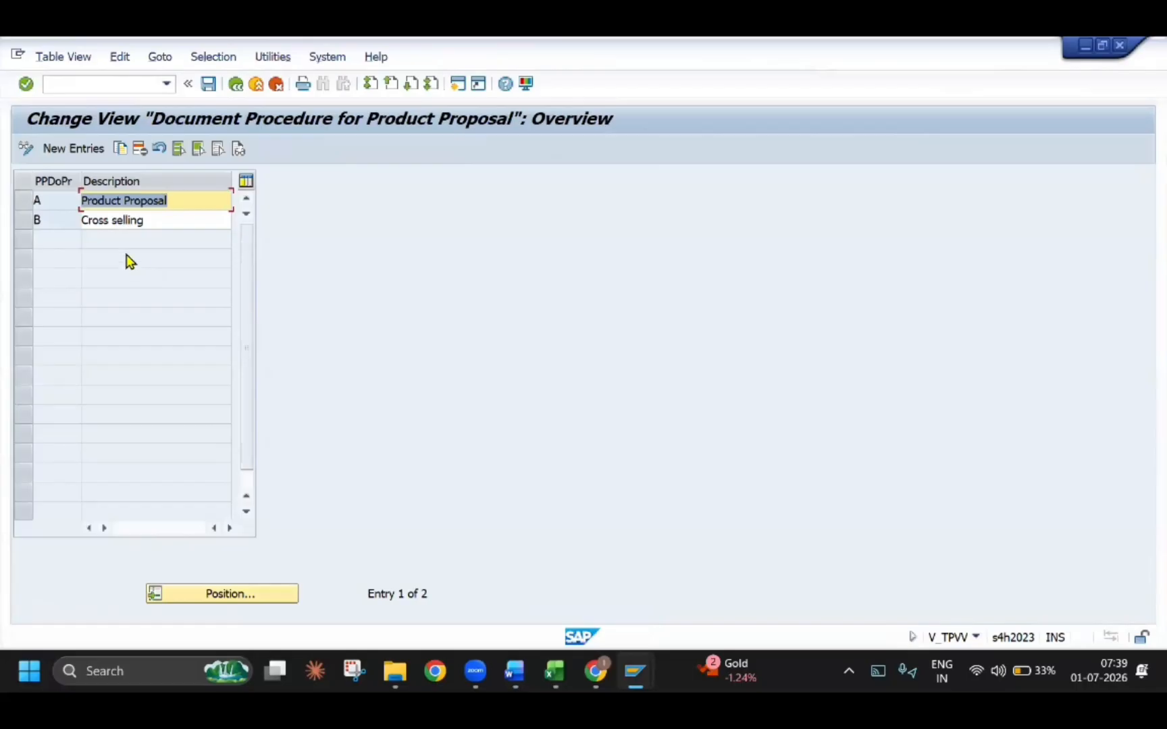
Create document procedure T with the description TECH DOC CS and save it
click(74, 149)
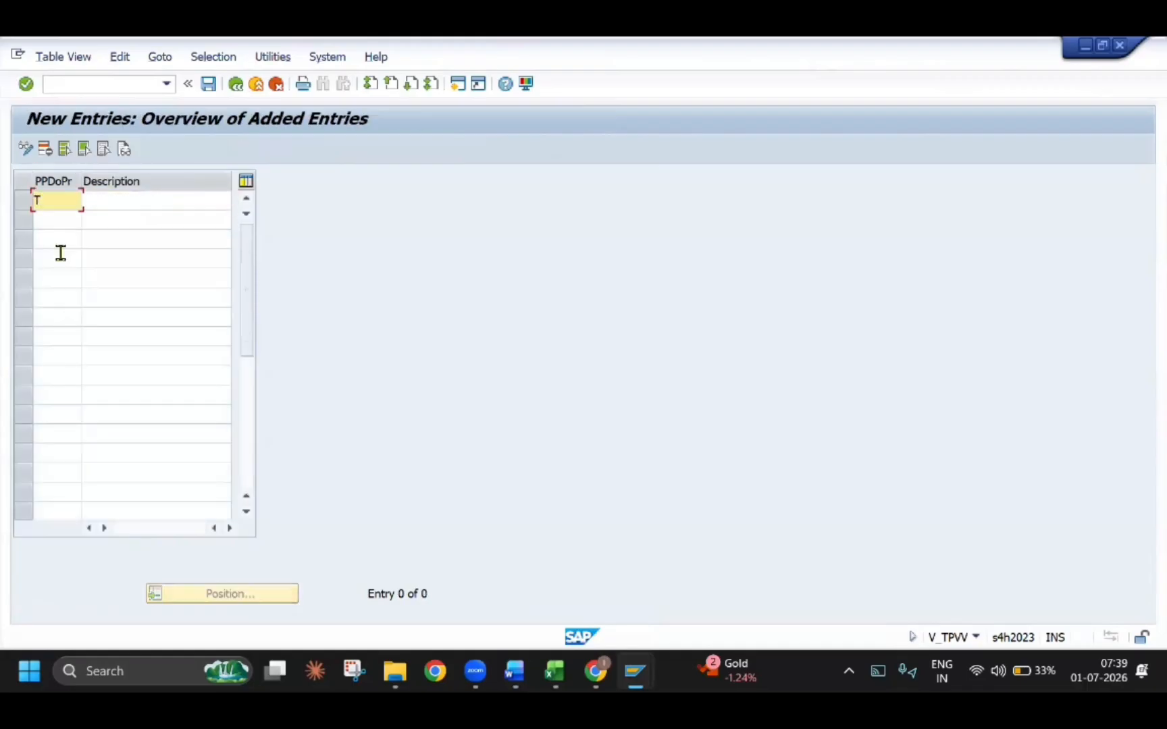
text(T)
key(Tab)
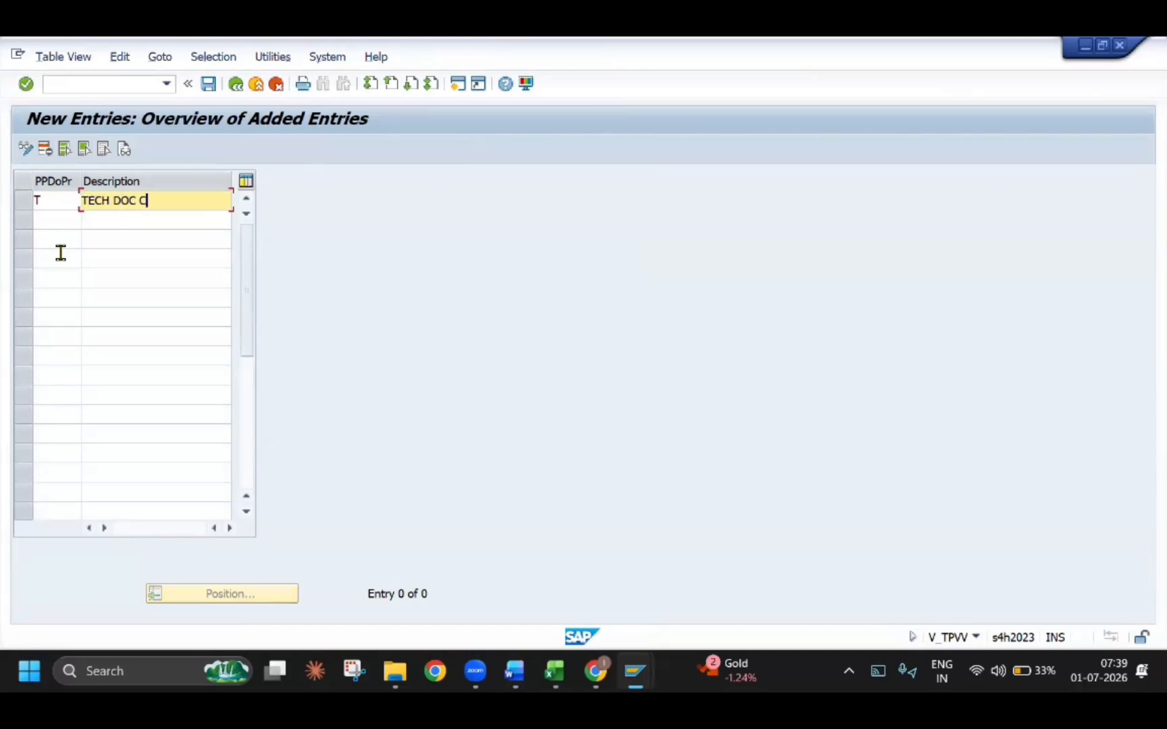
key(Return)
key(ctrl+s)
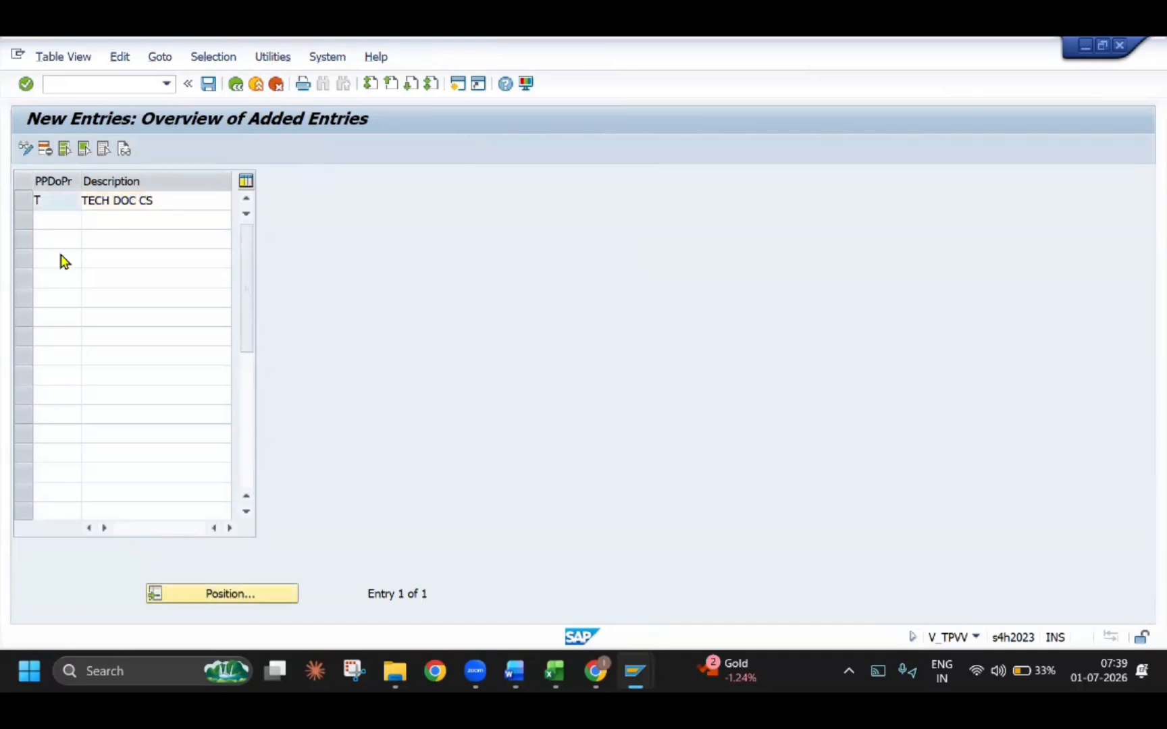
Read the Word guide through to section 2.2.3 and open the SAP activity for assigning document procedures to sales document types
key(alt+Tab)
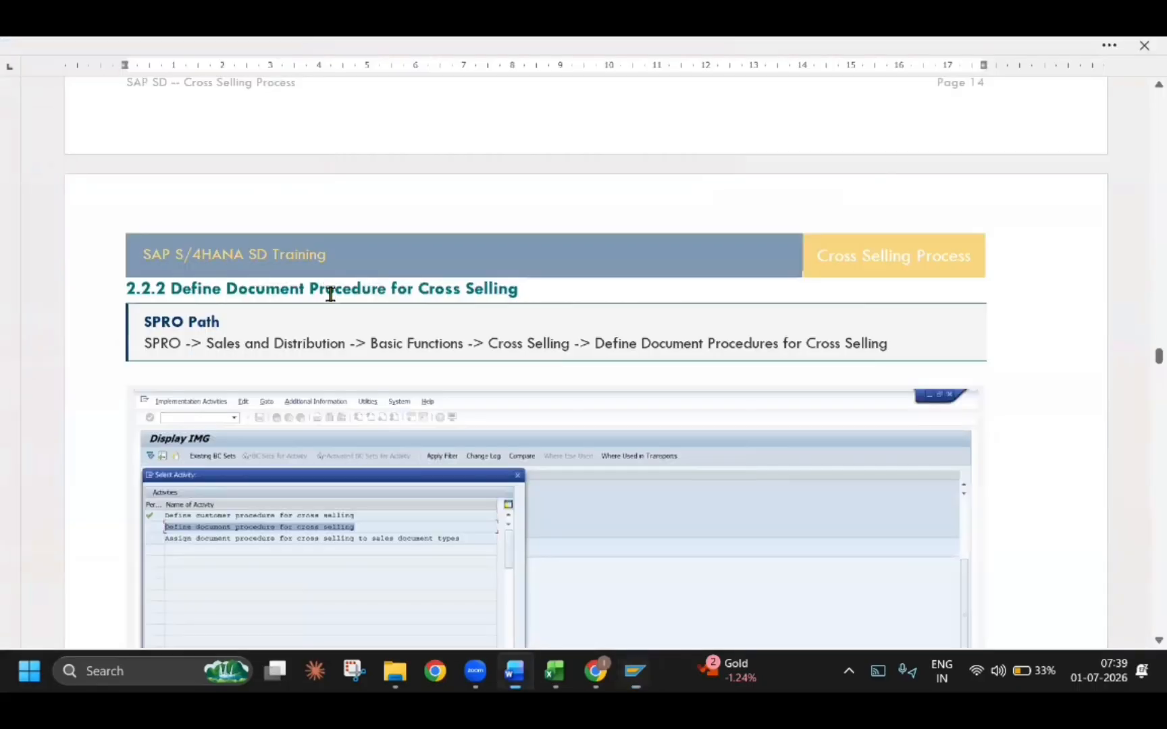
scroll(363, 409, down, 3)
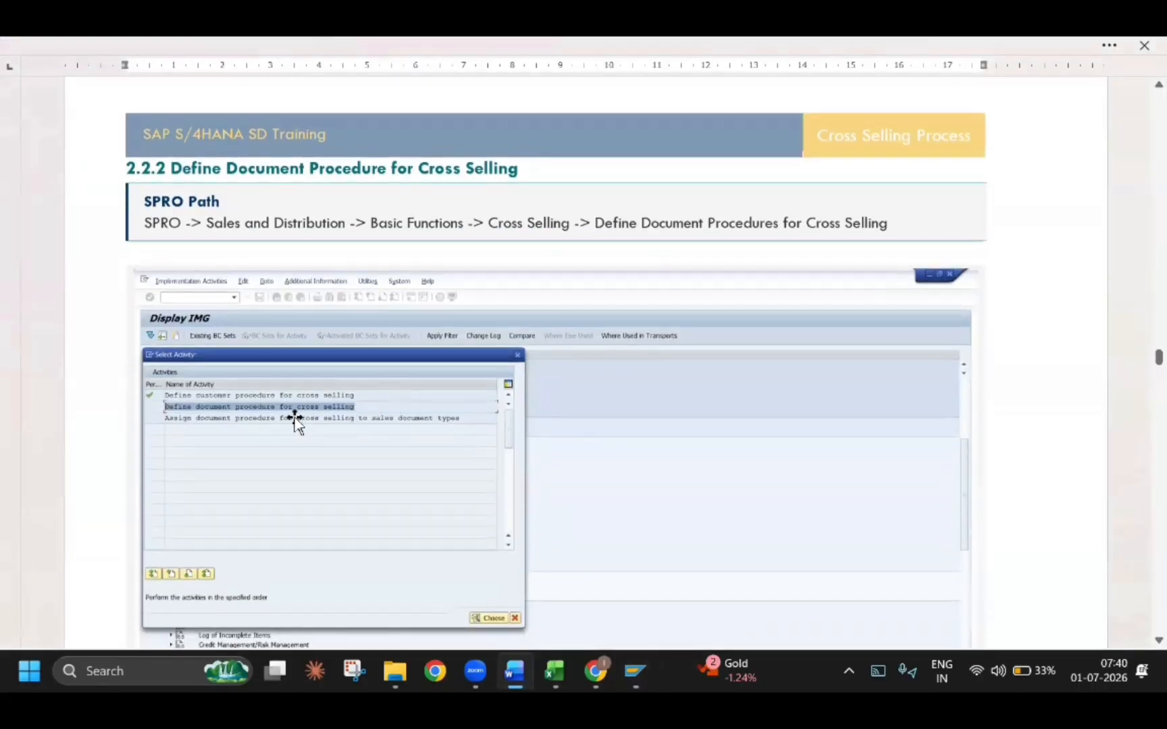
scroll(254, 413, down, 12)
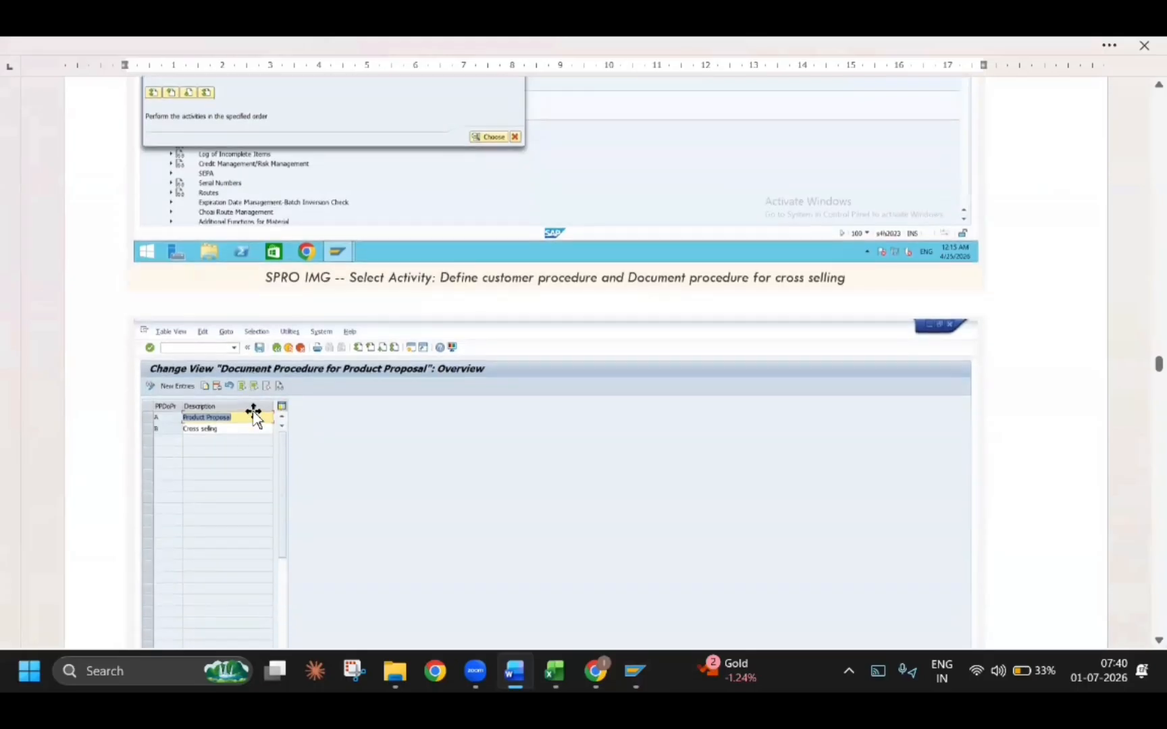
scroll(253, 412, down, 5)
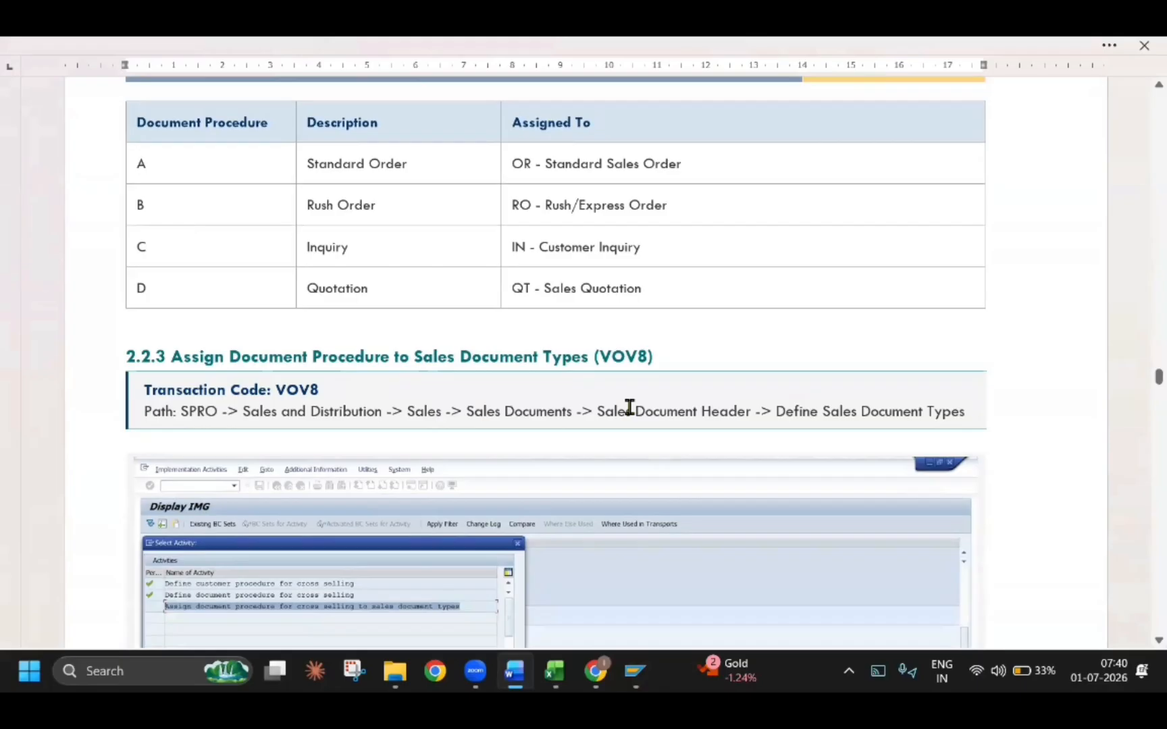
key(alt+Tab)
click(238, 86)
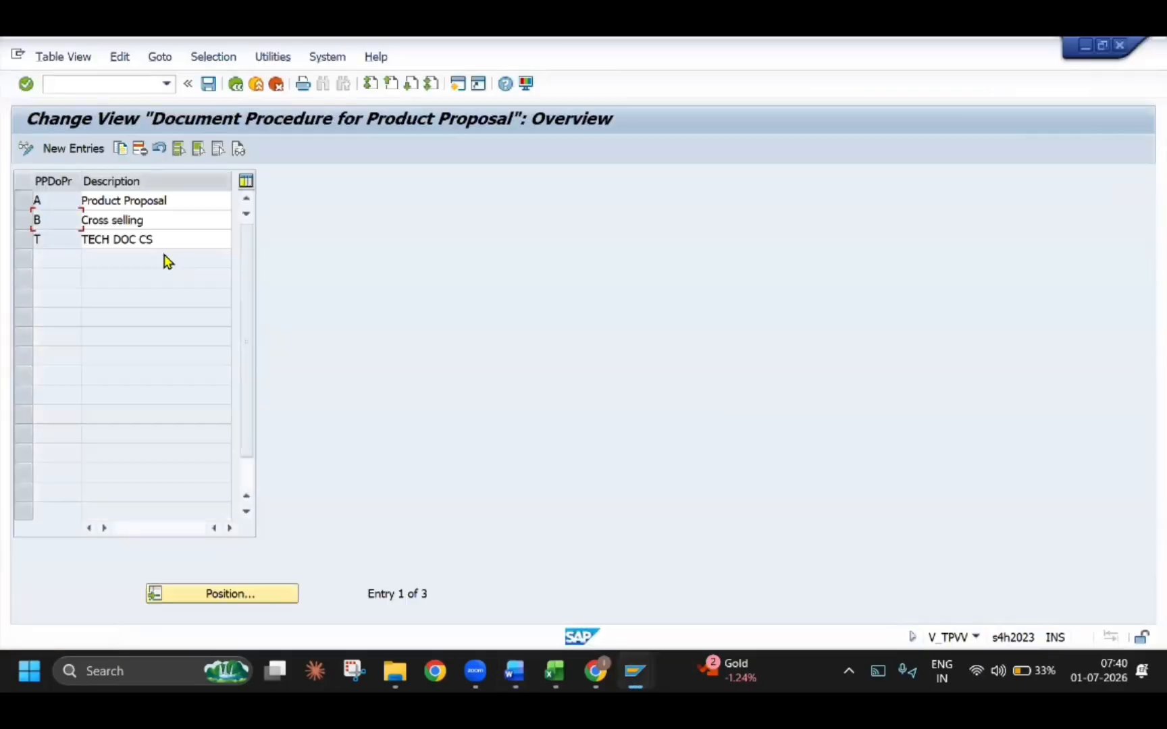
click(237, 87)
double_click(112, 283)
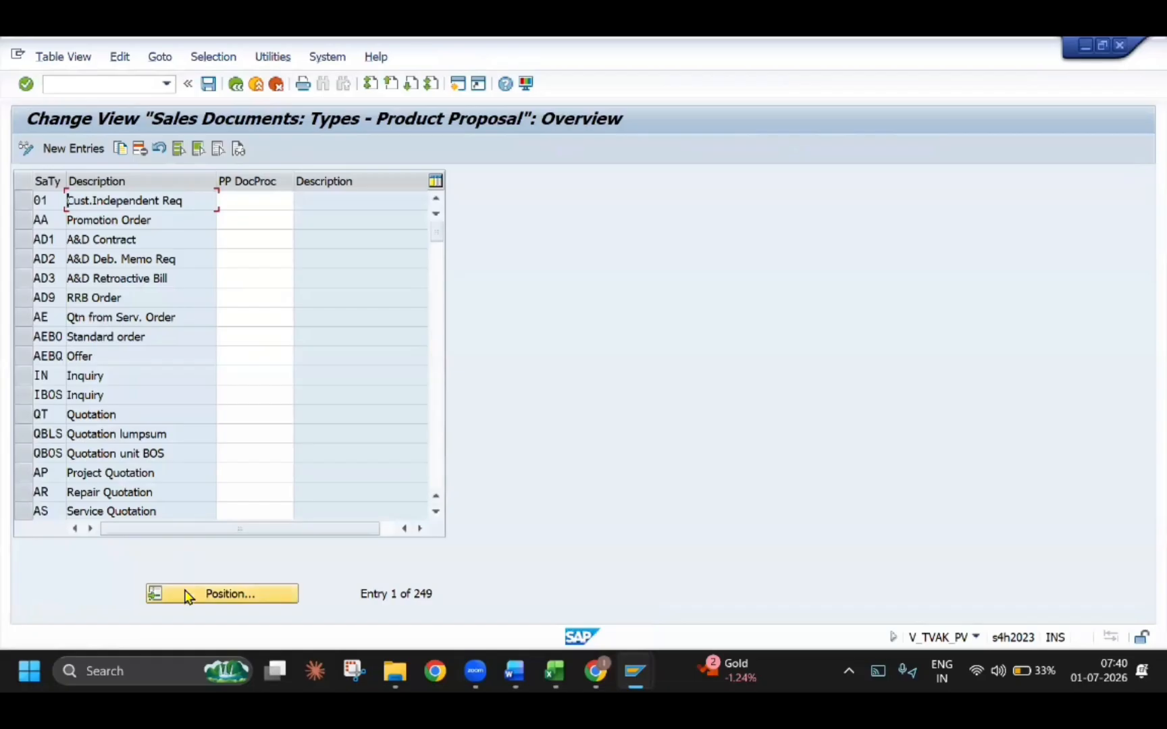
Find sales document type OR, assign document procedure T to it and save
click(189, 595)
text(OR)
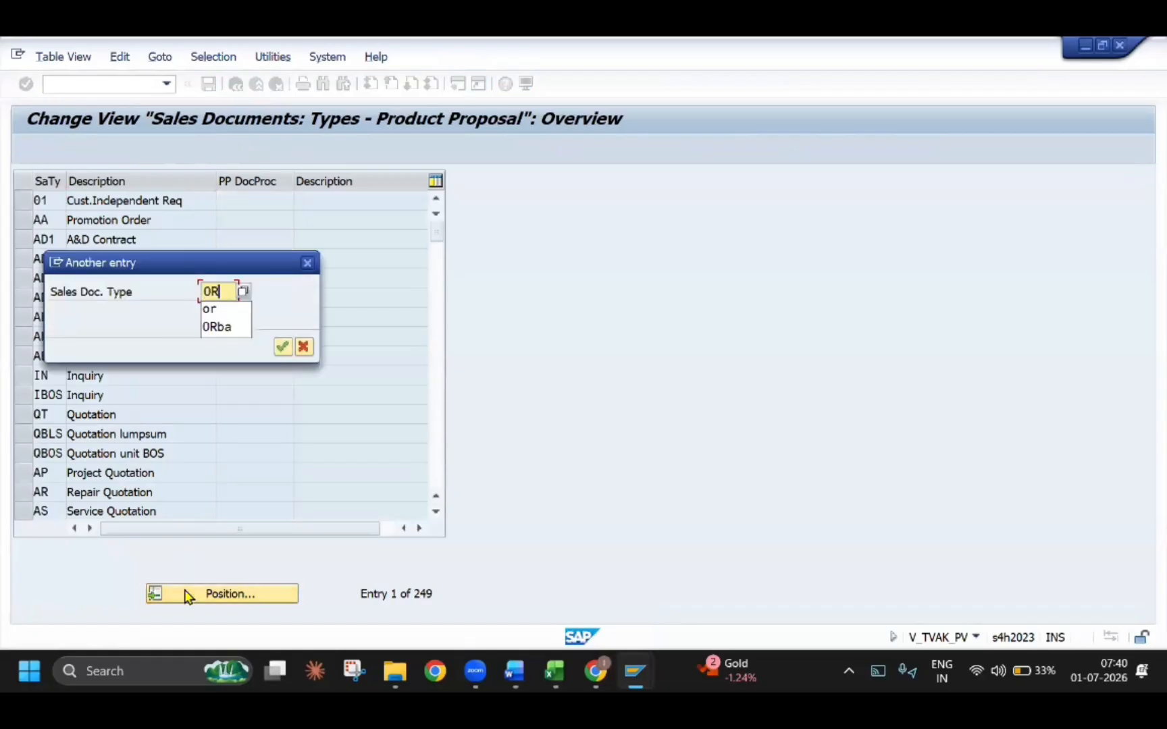
key(Return)
double_click(221, 197)
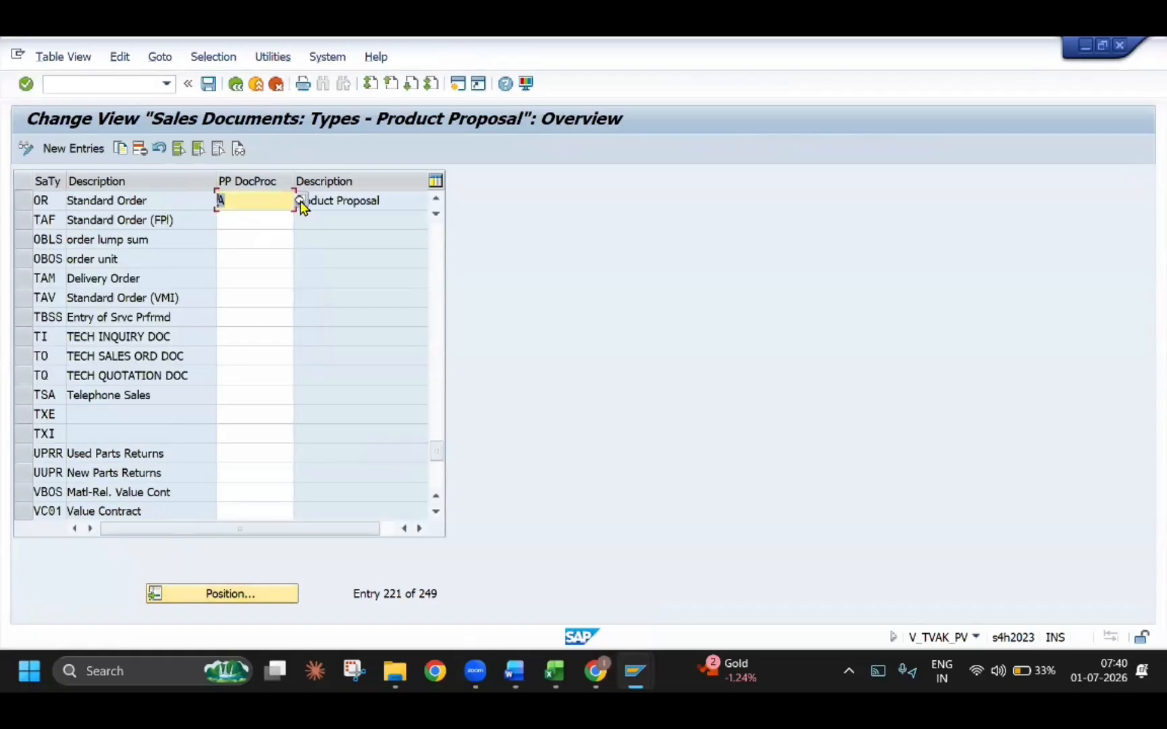
click(299, 201)
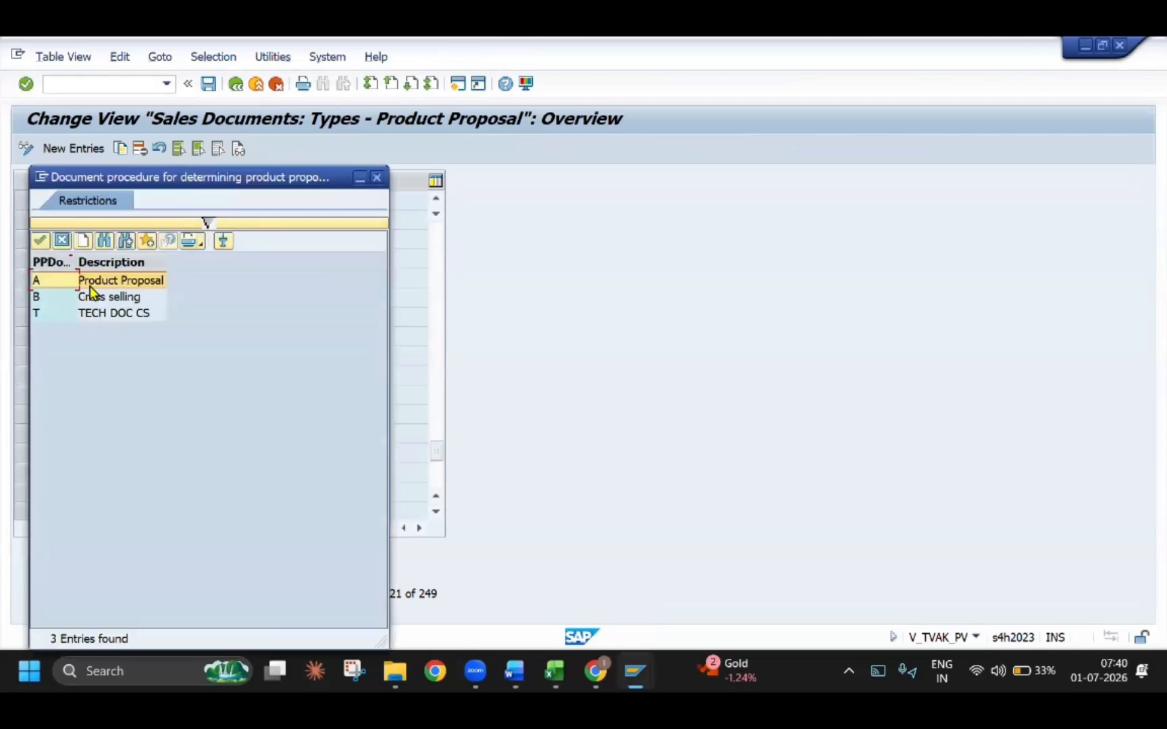
double_click(82, 314)
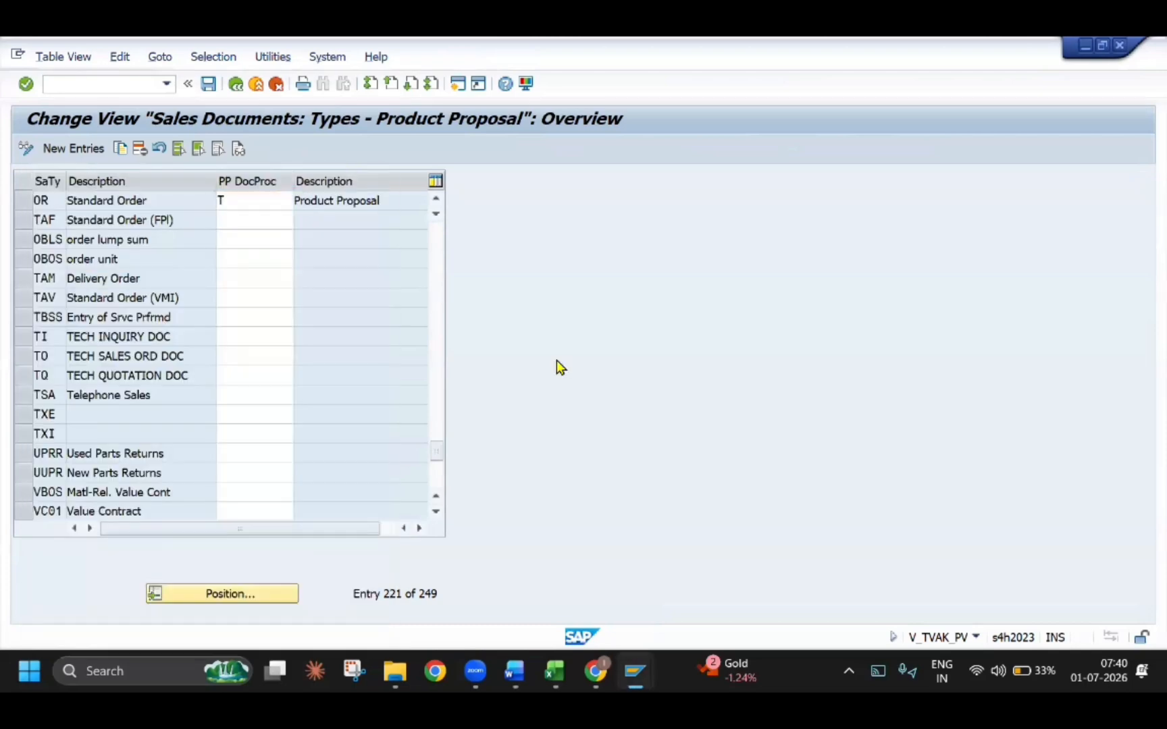
key(ctrl+s)
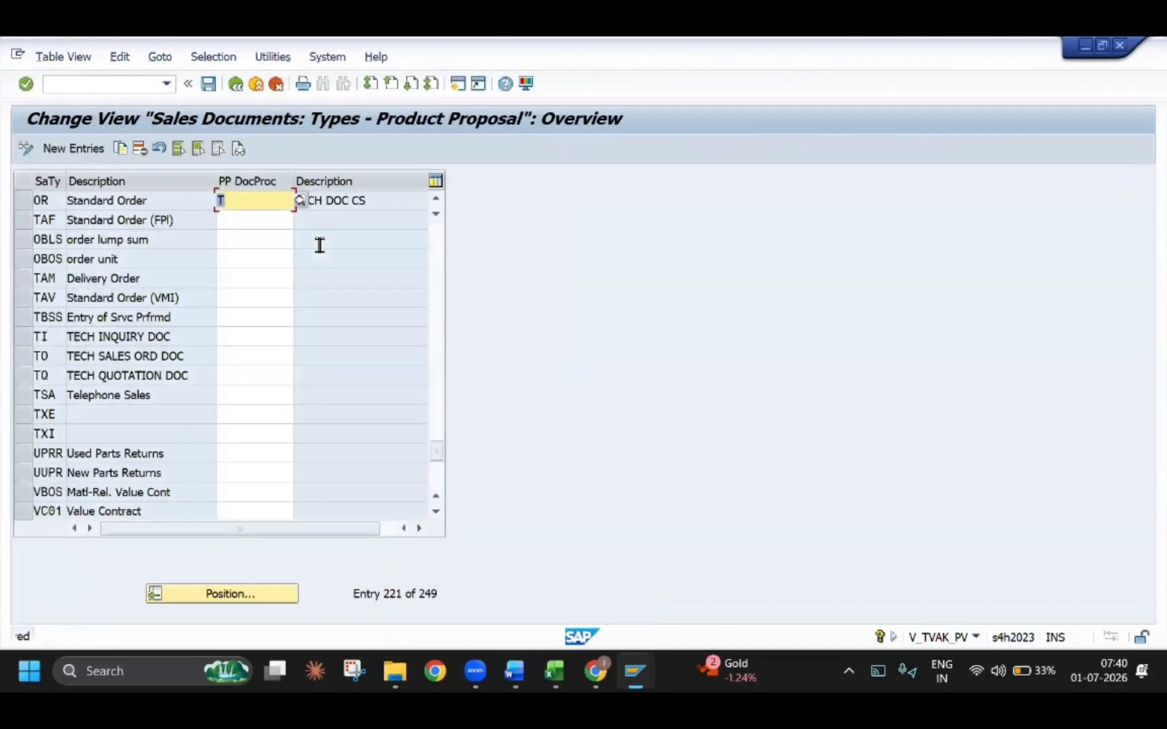
Examine section 2.2.3 in the Word guide, including the example assignment and the table of sales document types with their document procedures
key(alt+Tab)
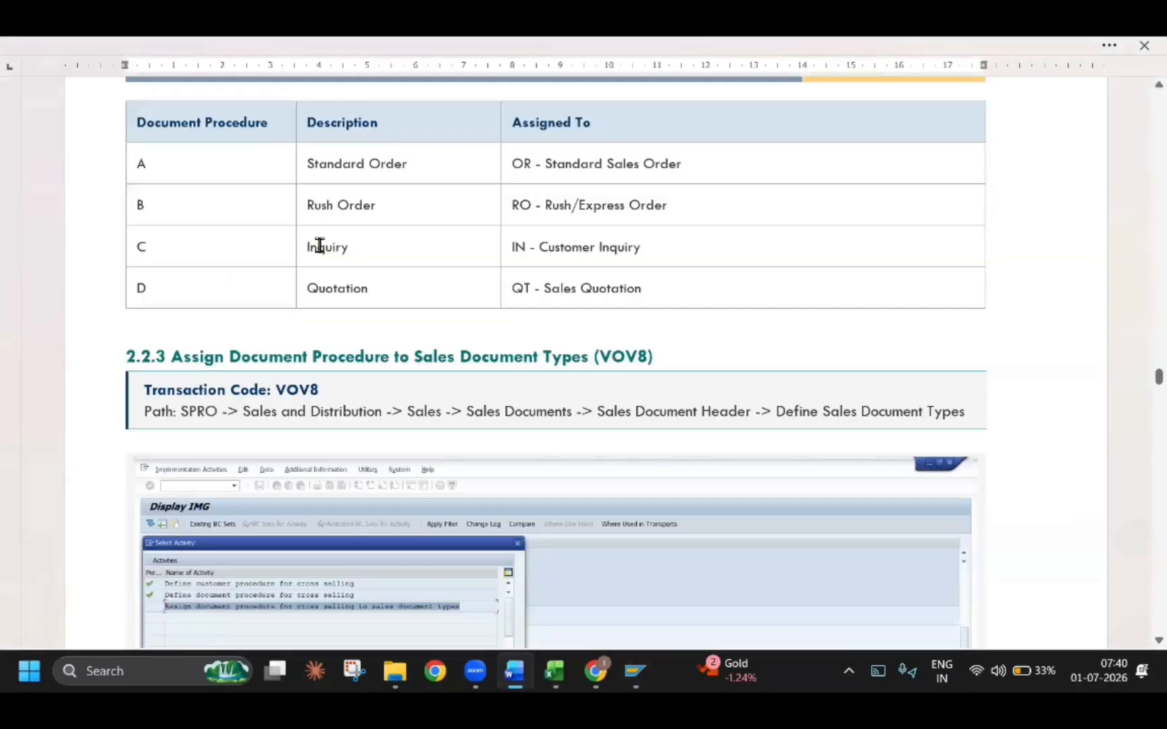
scroll(263, 247, down, 1)
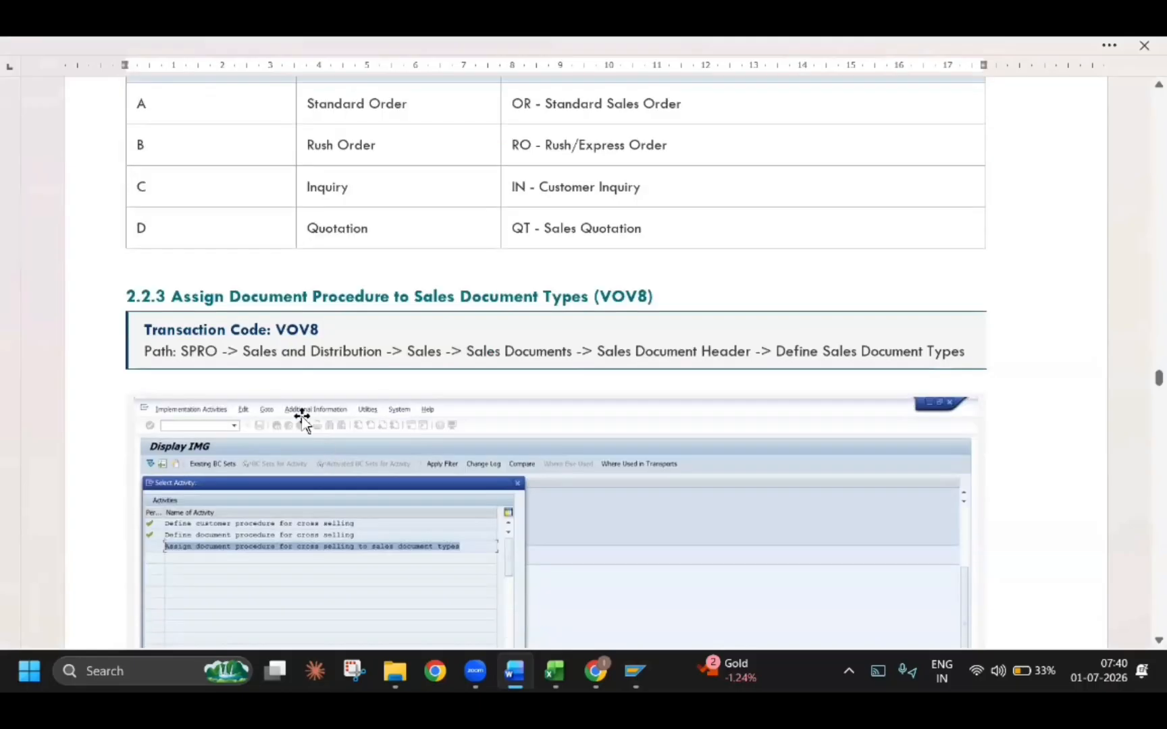
scroll(346, 394, down, 15)
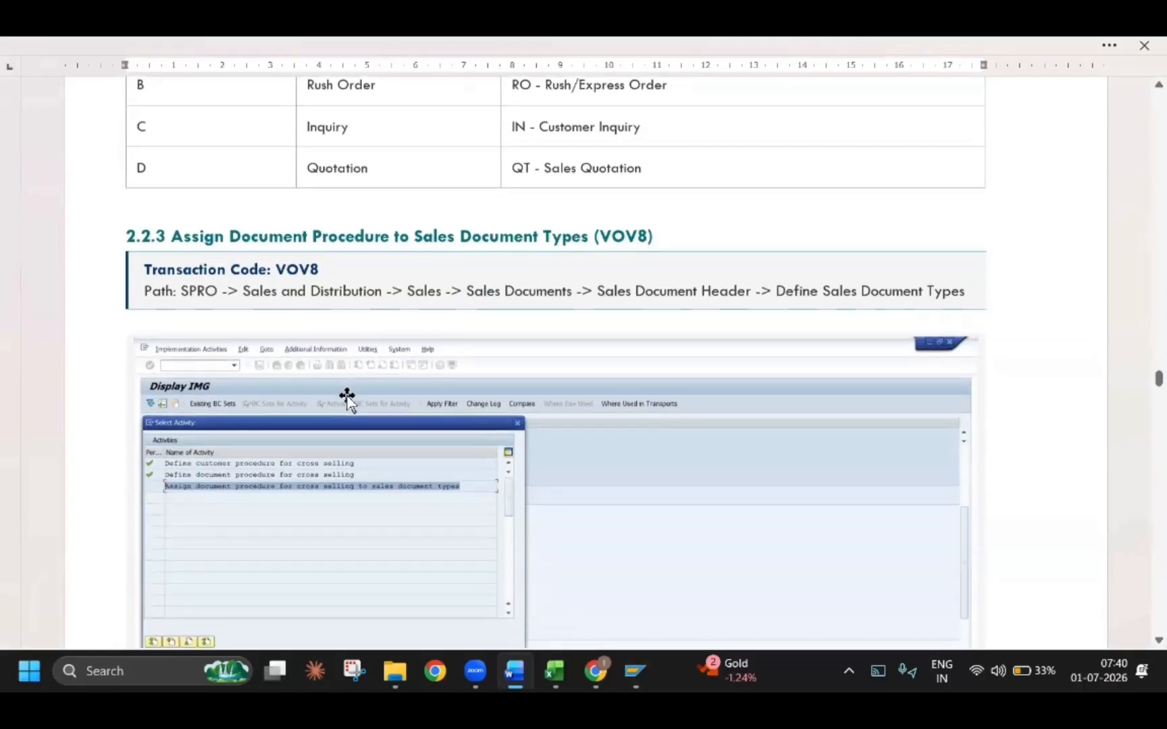
scroll(363, 425, down, 9)
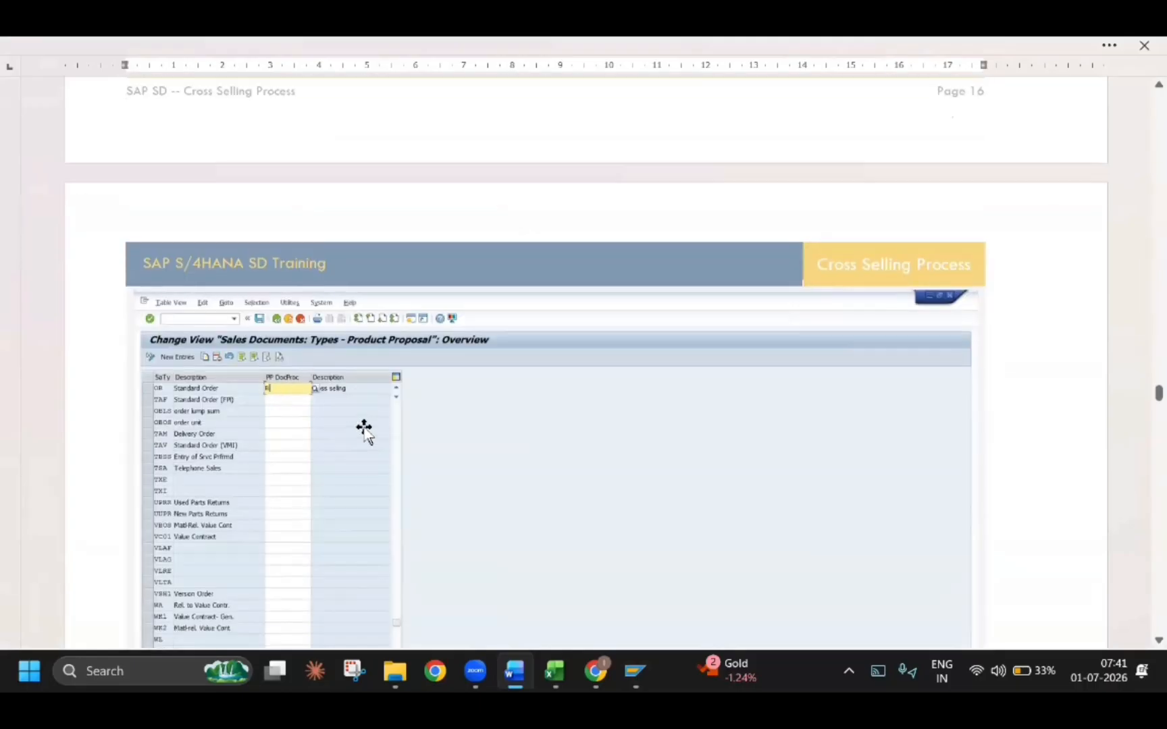
scroll(363, 426, down, 2)
scroll(409, 411, up, 3)
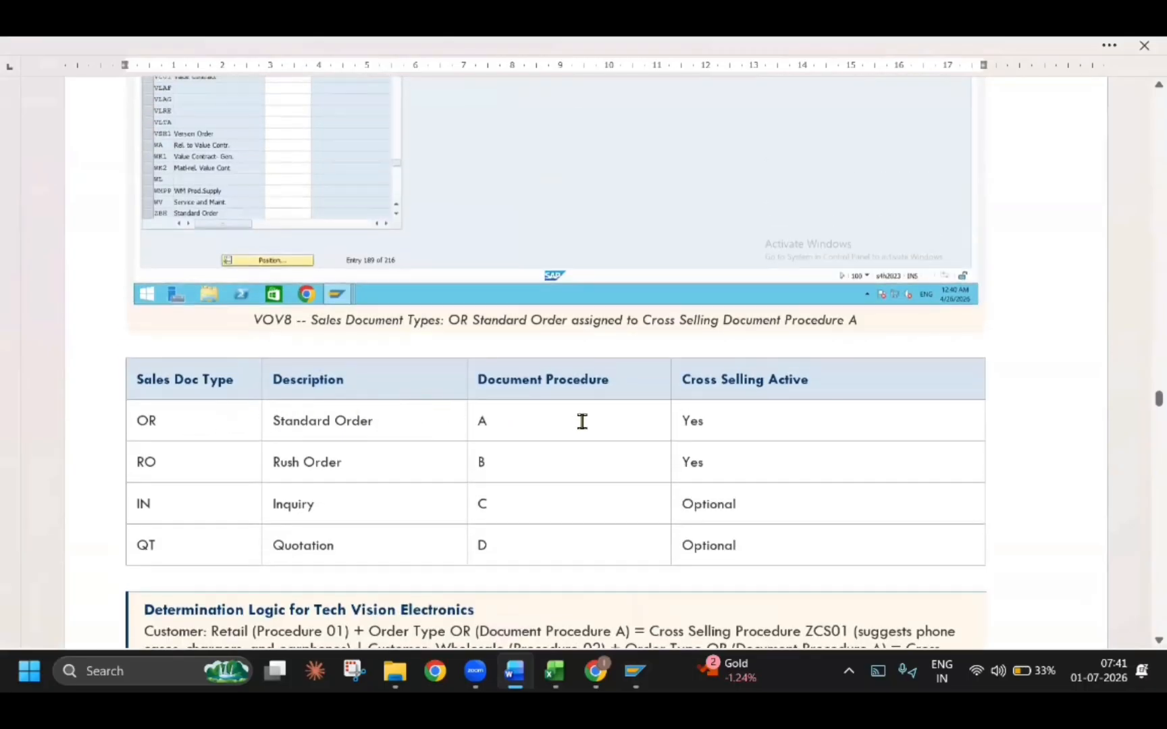
double_click(473, 411)
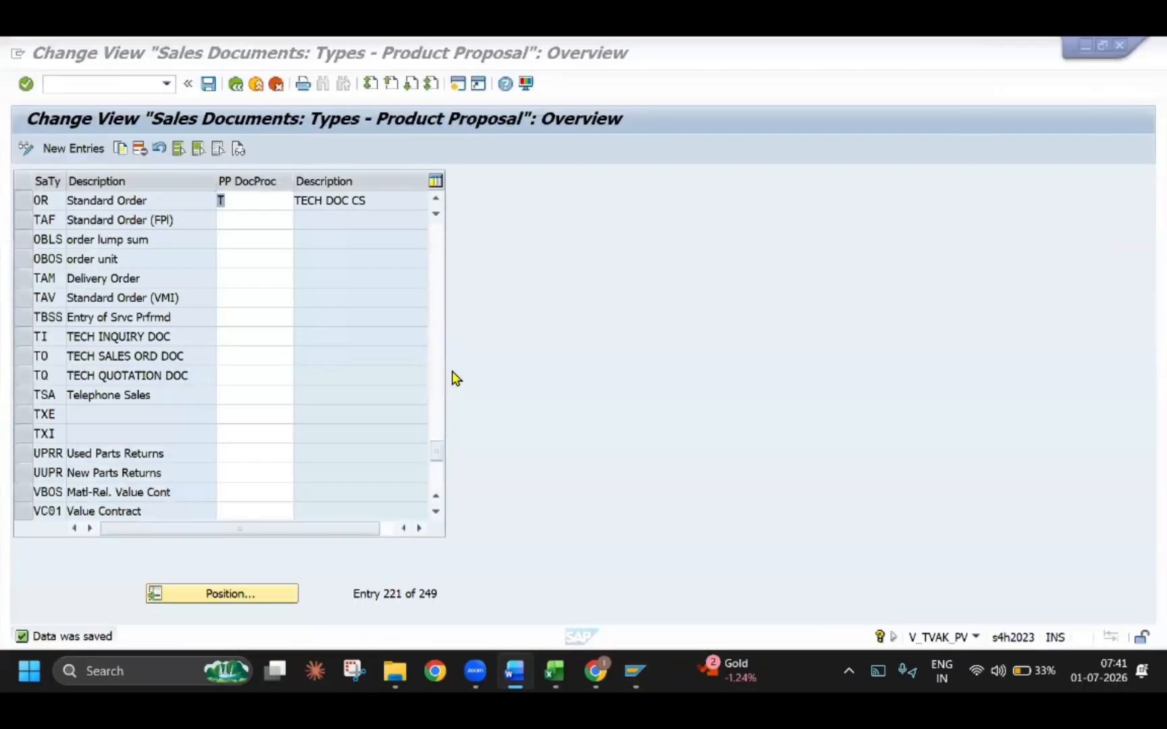
Return to SAP, set the document procedure of sales document type OR to A, Product Proposal, and save
click(314, 231)
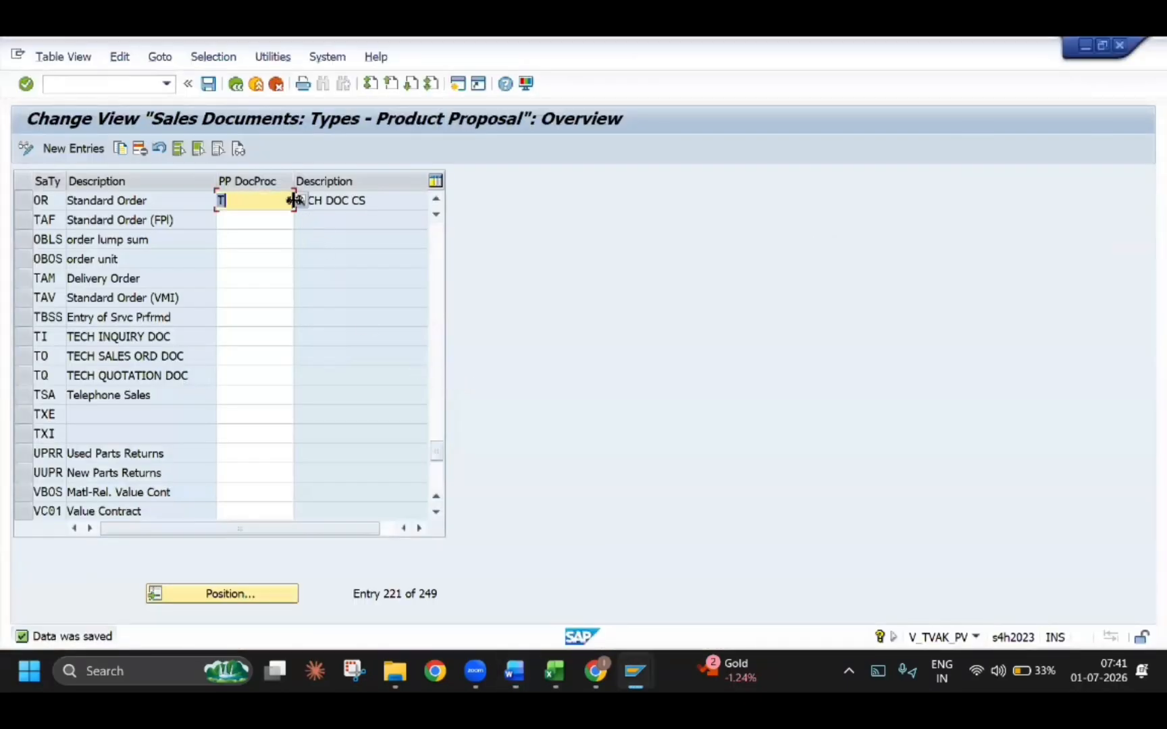
click(299, 202)
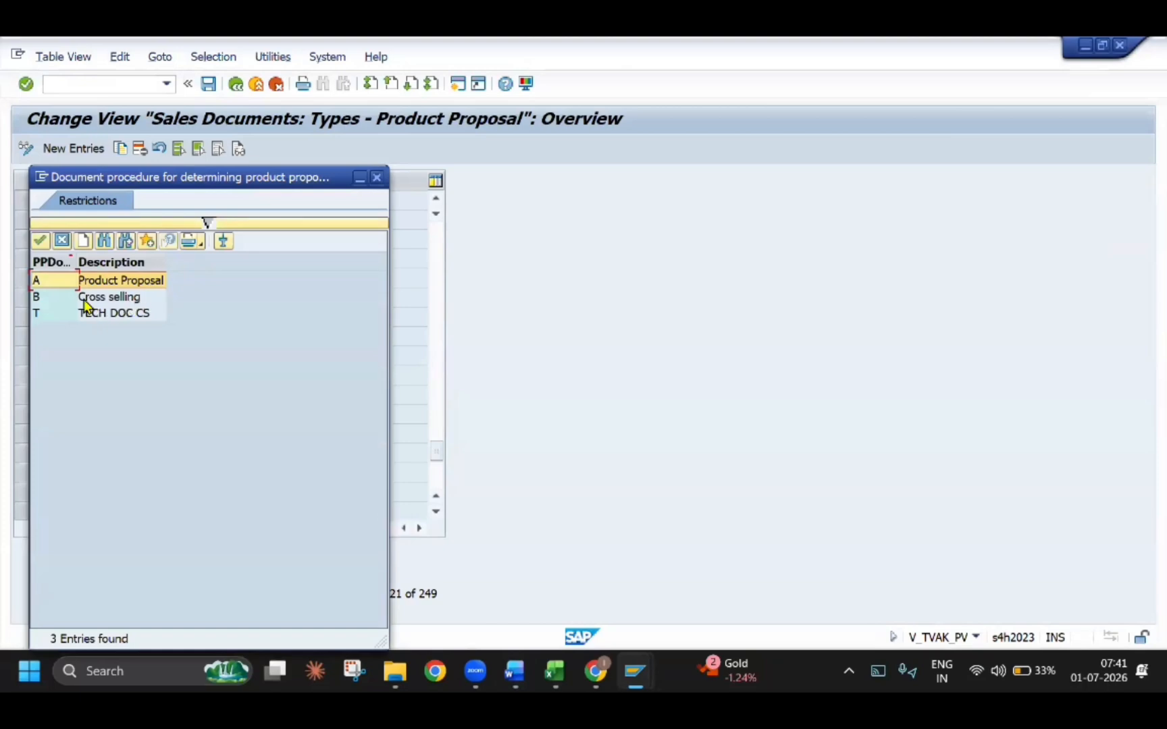
double_click(91, 282)
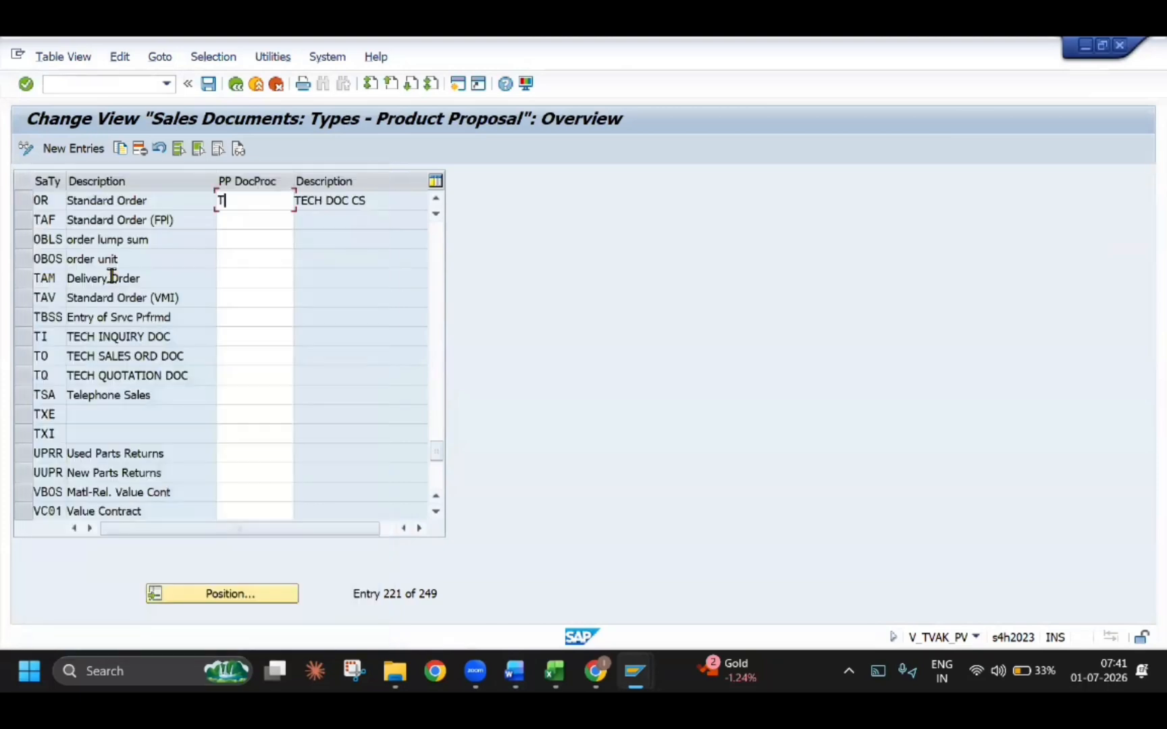
click(209, 84)
Try to copy the OR entry to sales document type TO with document procedure T
click(22, 200)
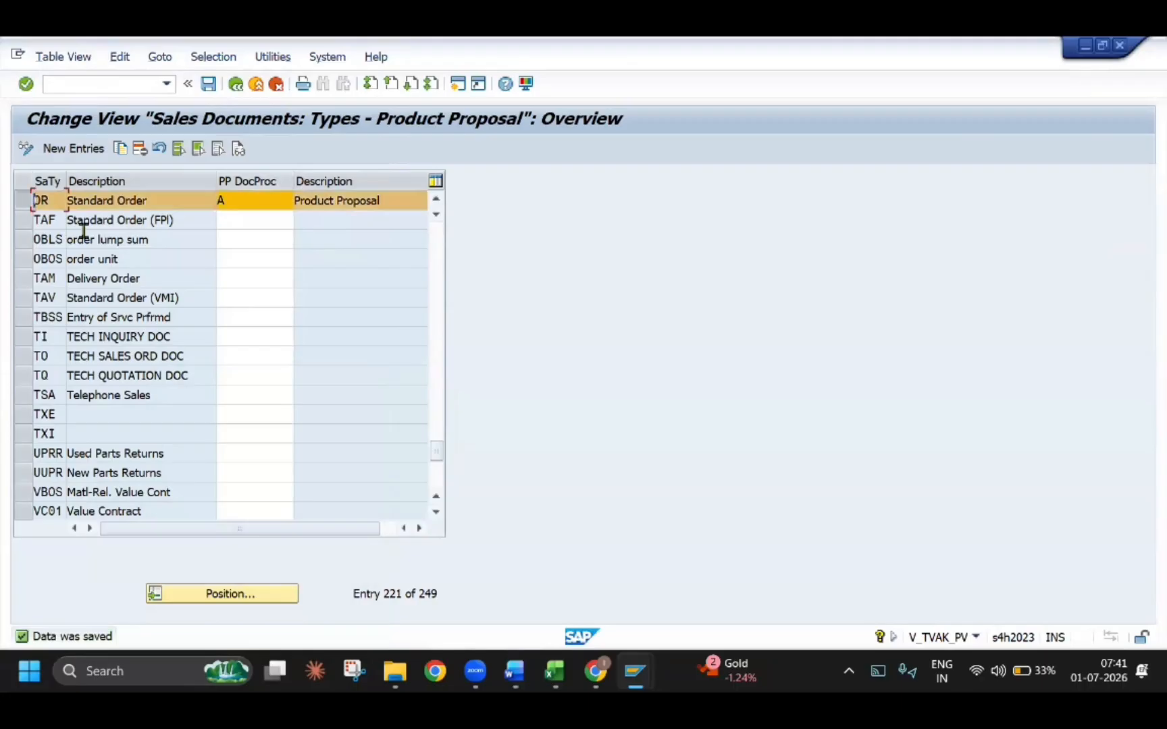
click(122, 151)
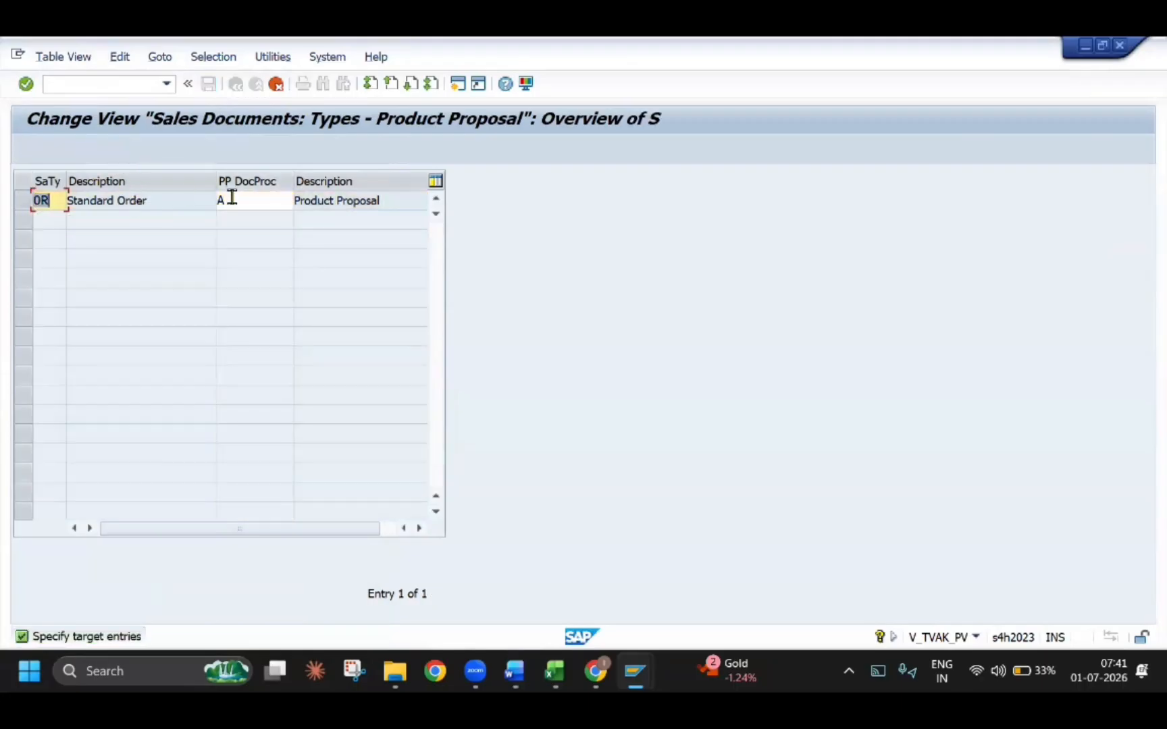
text(TO)
key(Tab)
key(BackSpace)
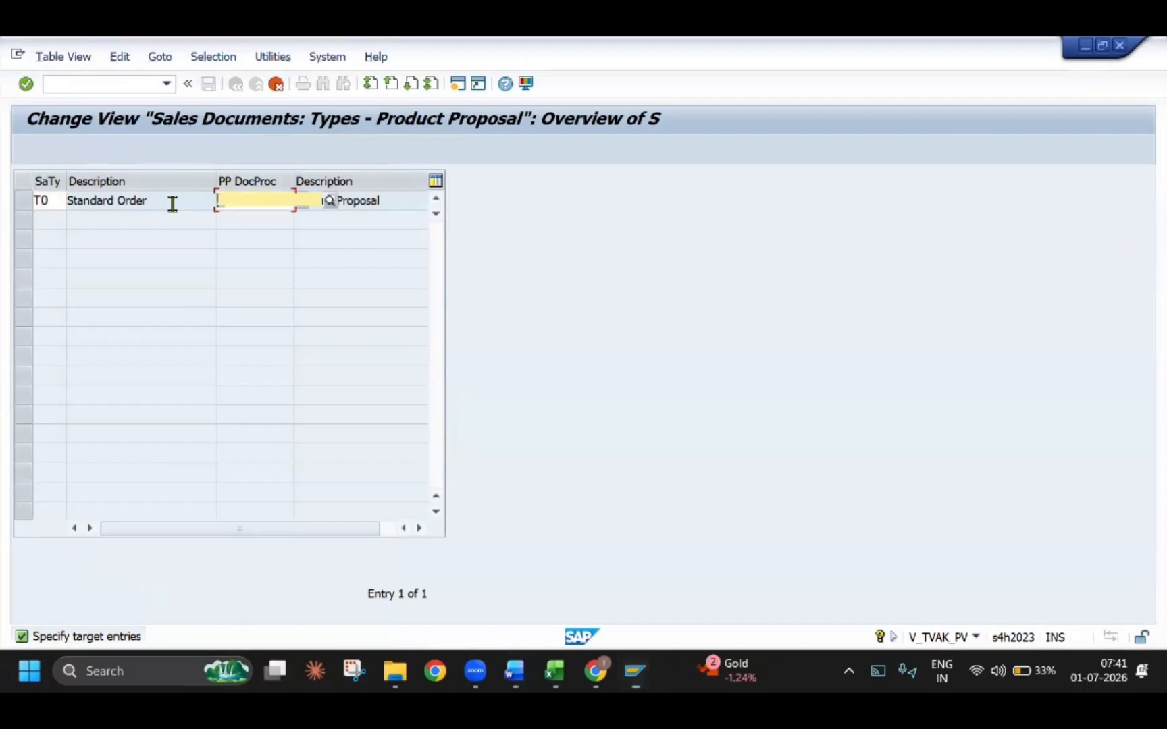
key(Down)
key(Down)
key(Return)
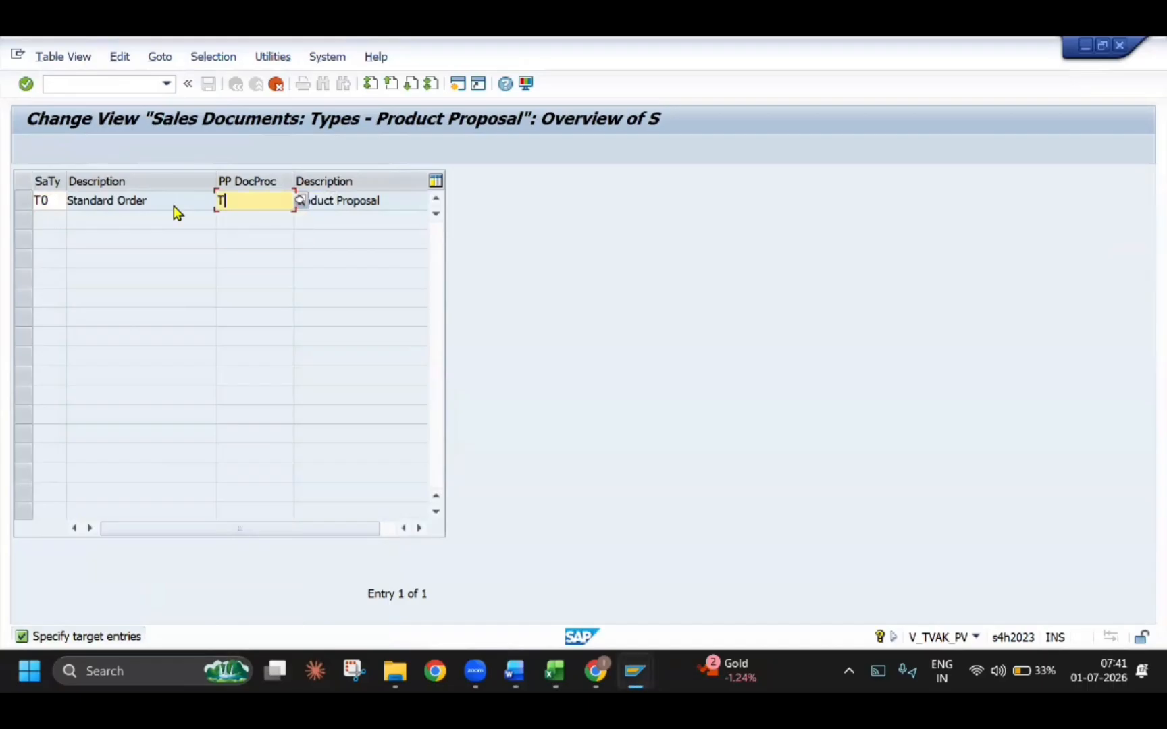
key(Return)
key(Return)
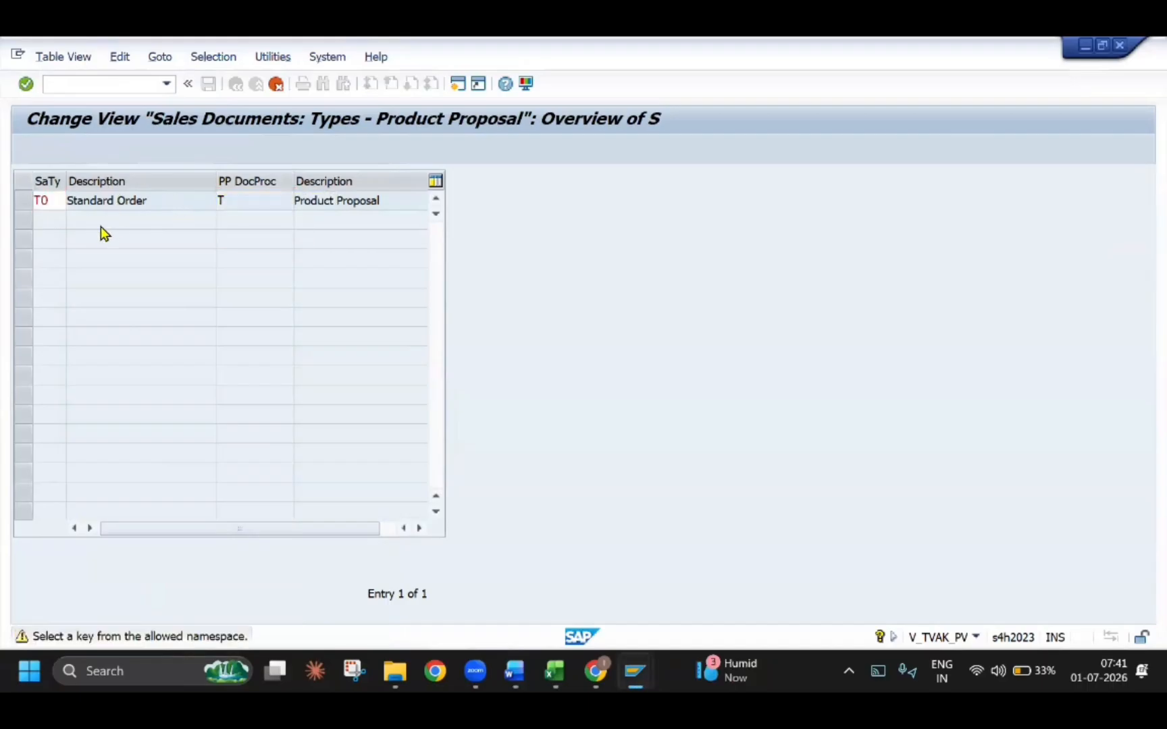
click(277, 83)
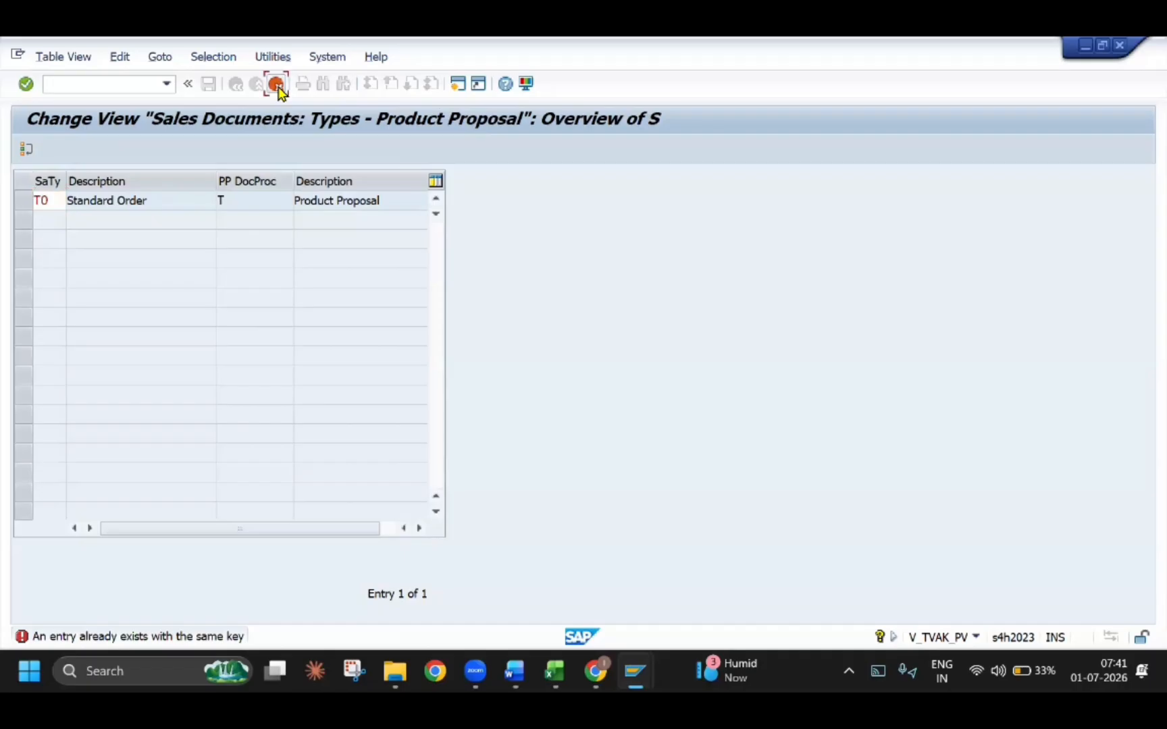
click(279, 372)
Find the existing sales document type TO, assign document procedure T to it and save
click(254, 588)
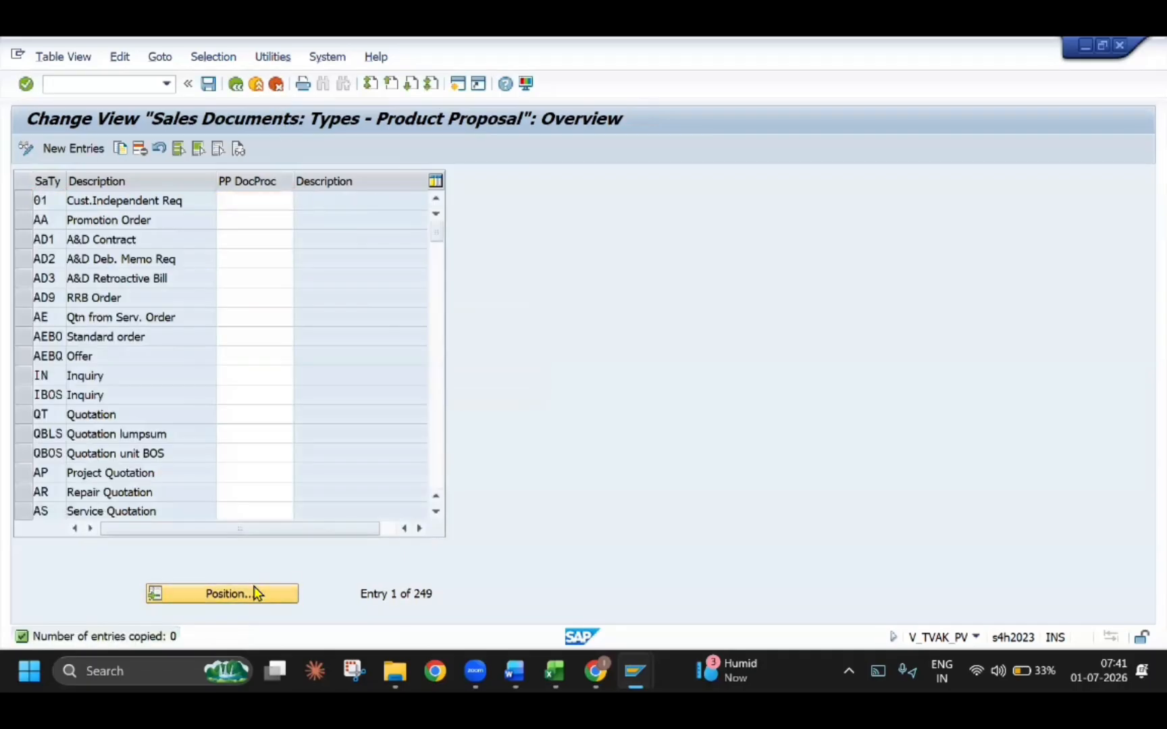
key(Return)
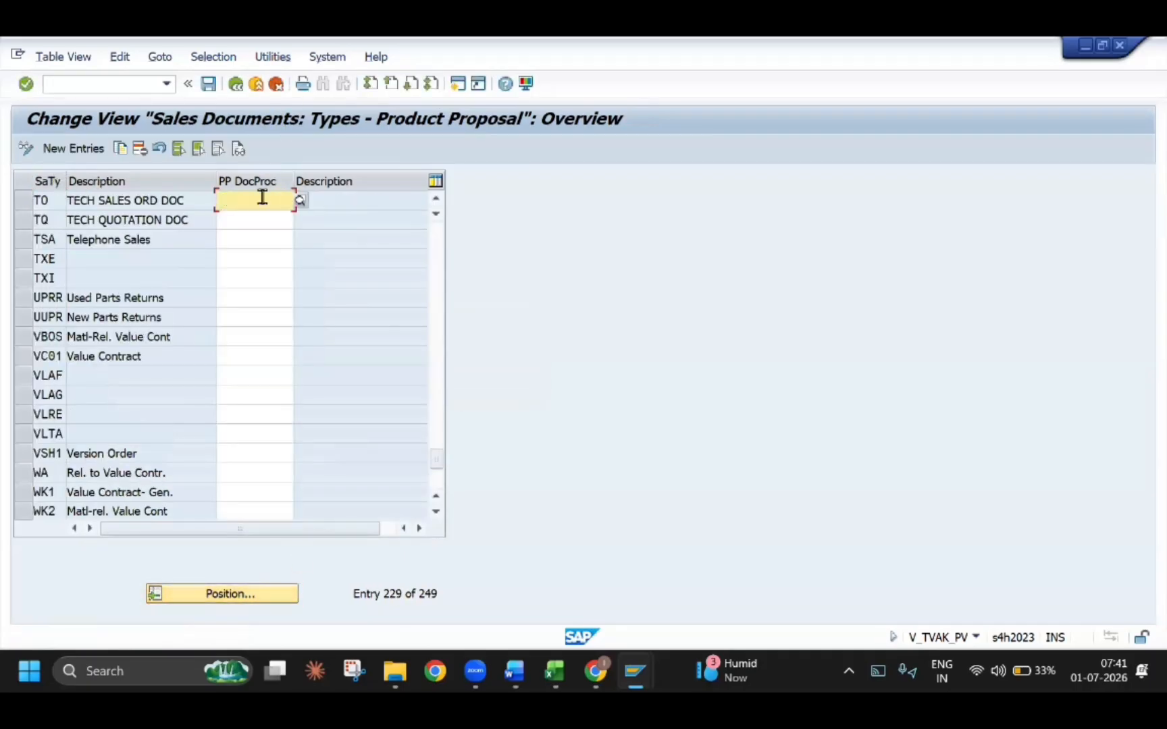
text(T)
key(Return)
key(ctrl+s)
Switch to the Word guide and read from the determination logic note to Step 3, Define and Assign Cross-Selling Profile
key(alt+Tab)
scroll(410, 373, down, 4)
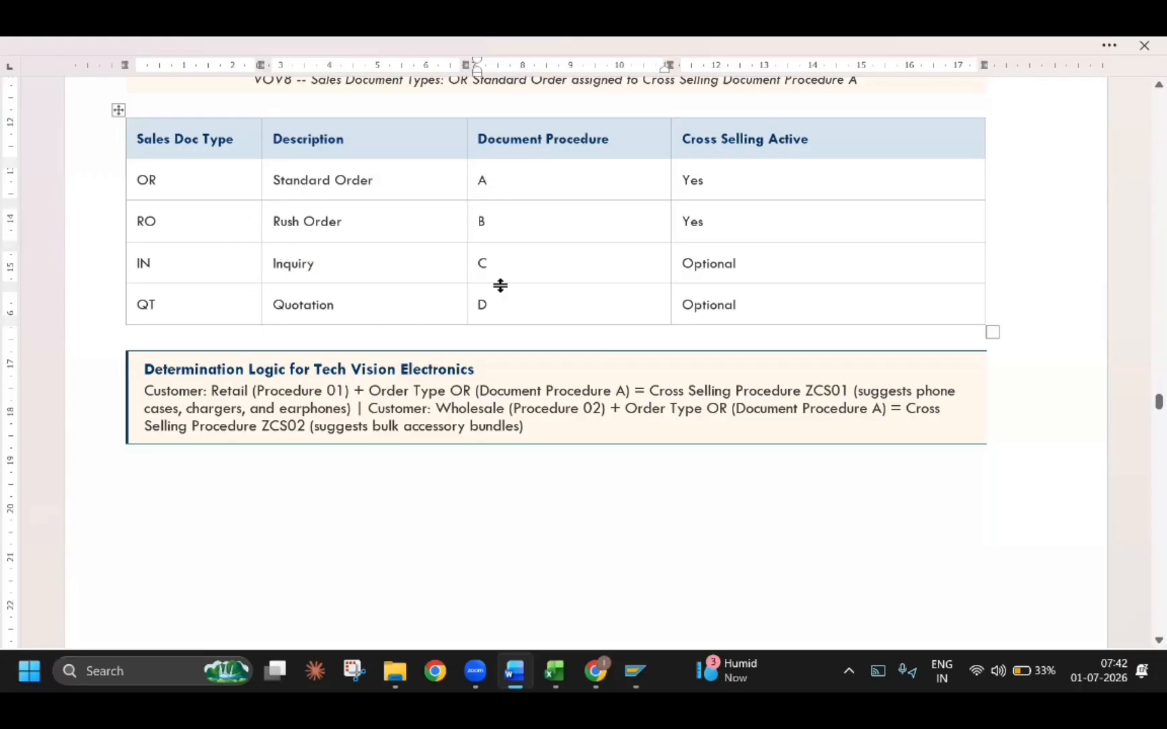
scroll(486, 221, down, 10)
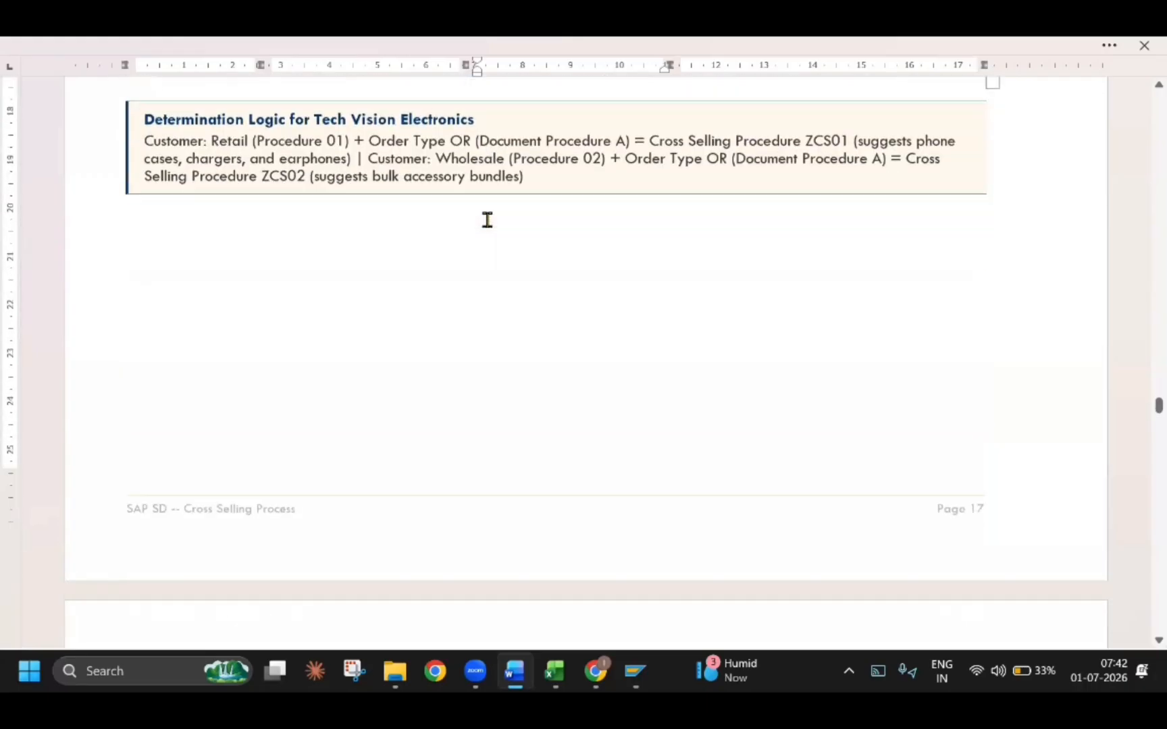
scroll(477, 224, down, 1)
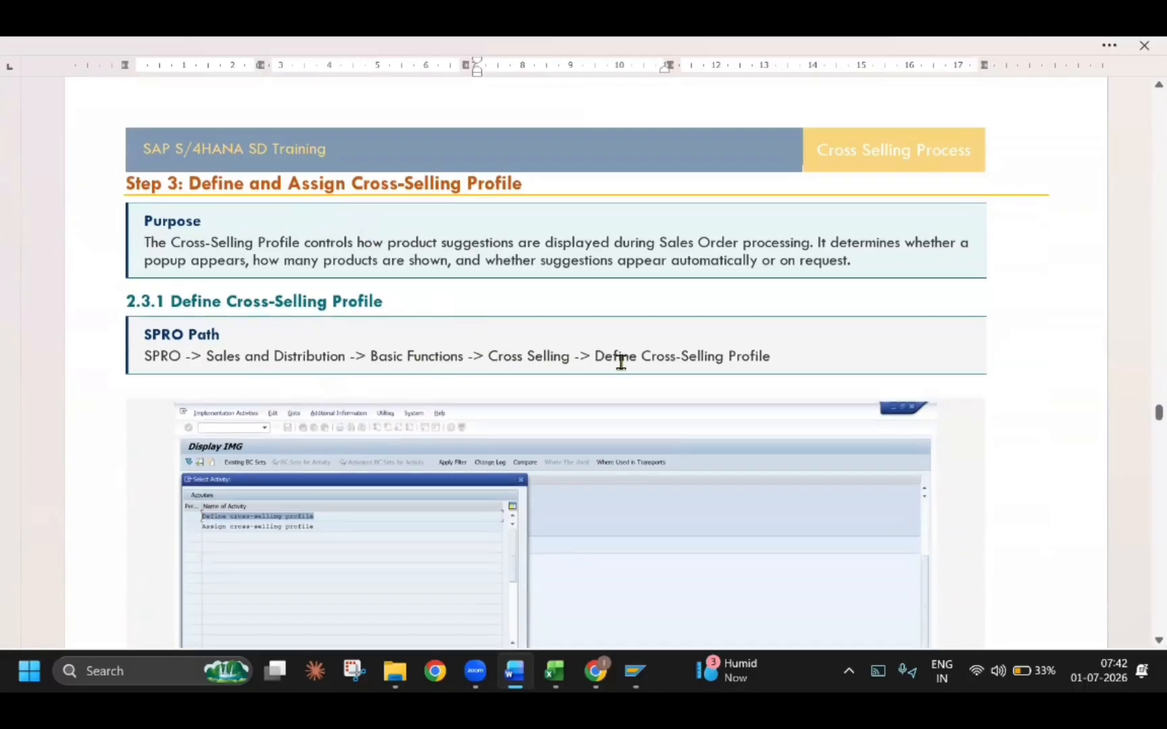
scroll(548, 426, down, 8)
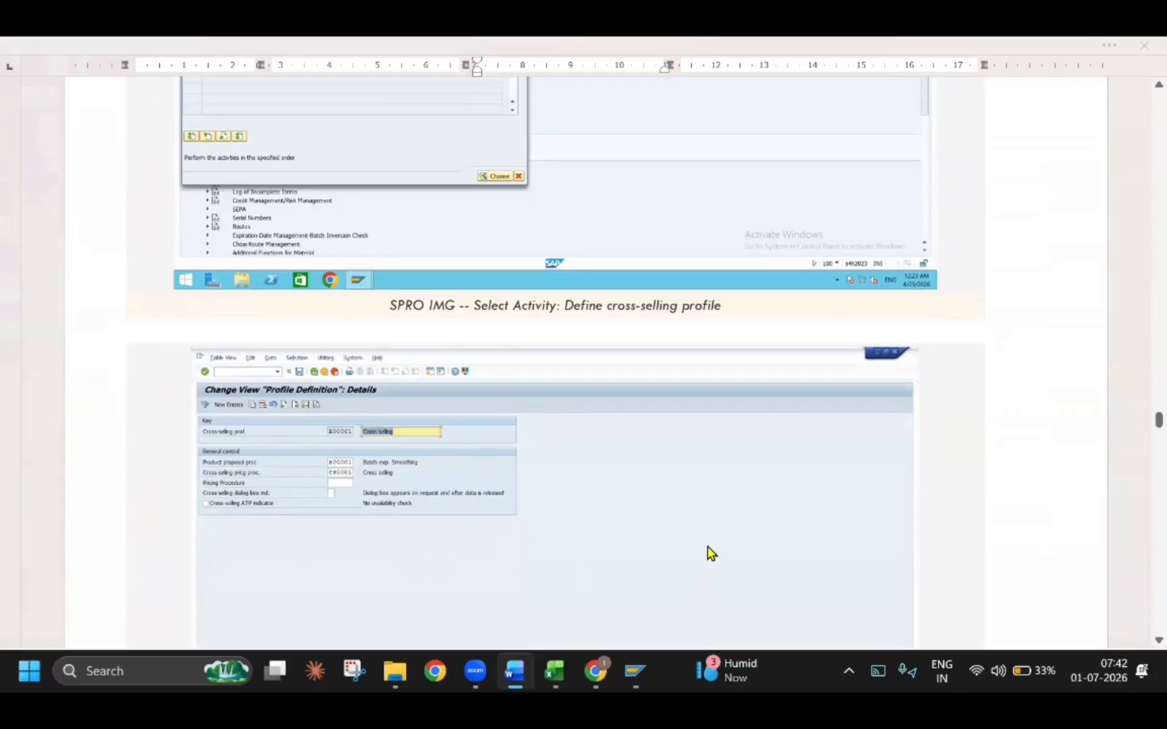
key(alt+Tab)
click(305, 318)
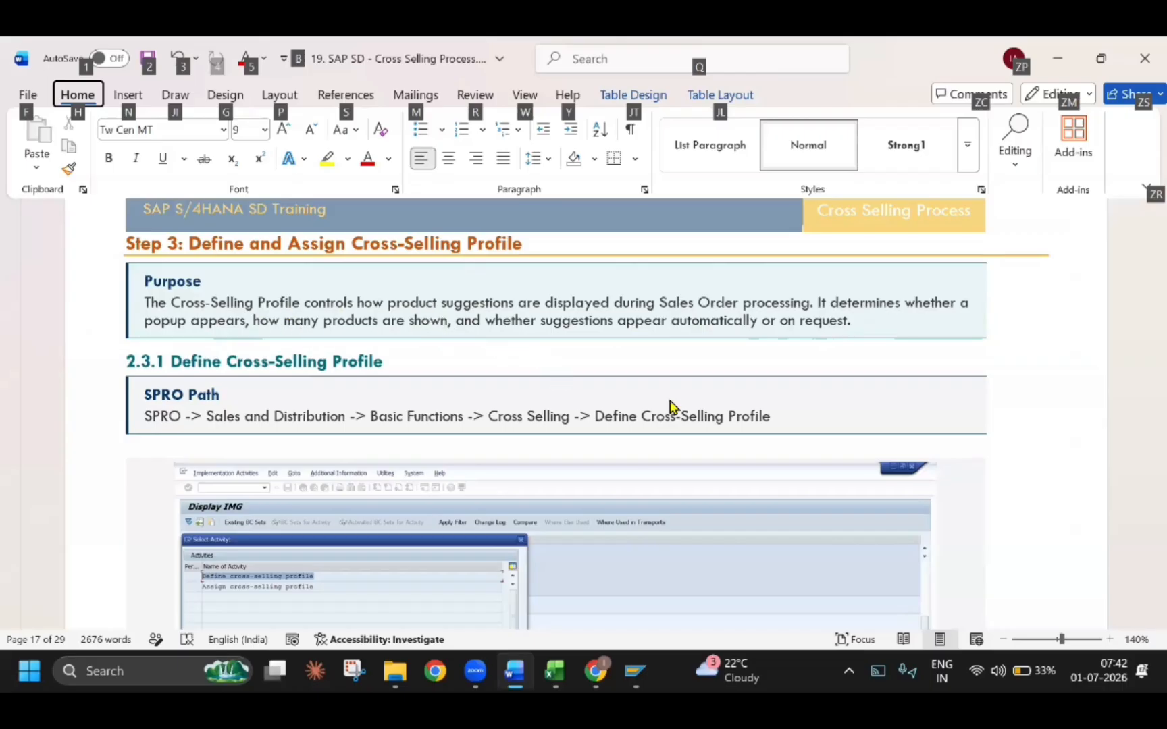
Return to SAP, leave the document type assignment and open the Define cross-selling profile activity
key(alt+Tab)
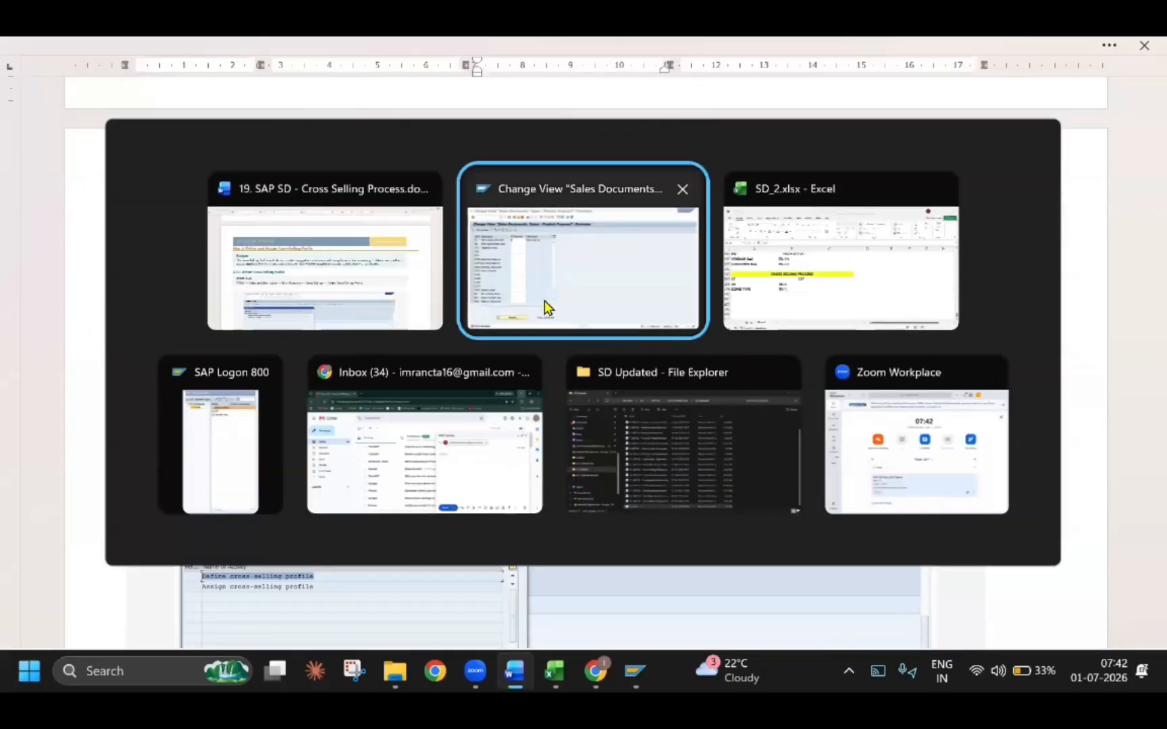
click(239, 94)
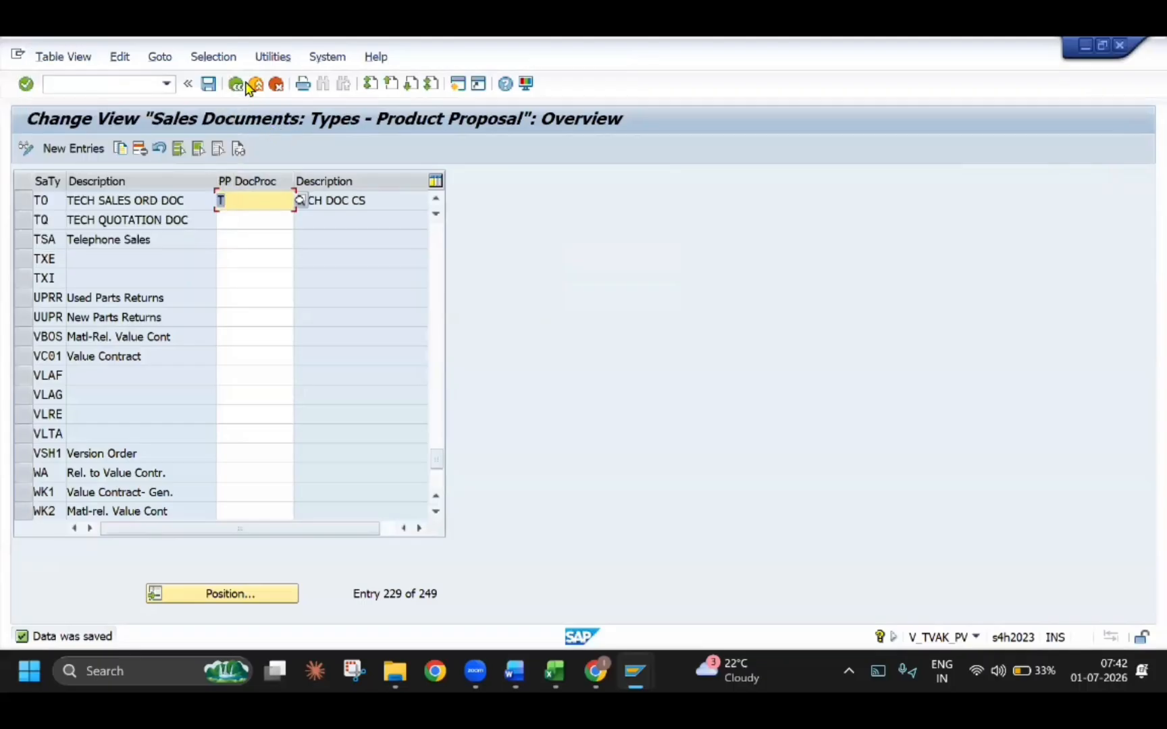
click(252, 84)
click(634, 180)
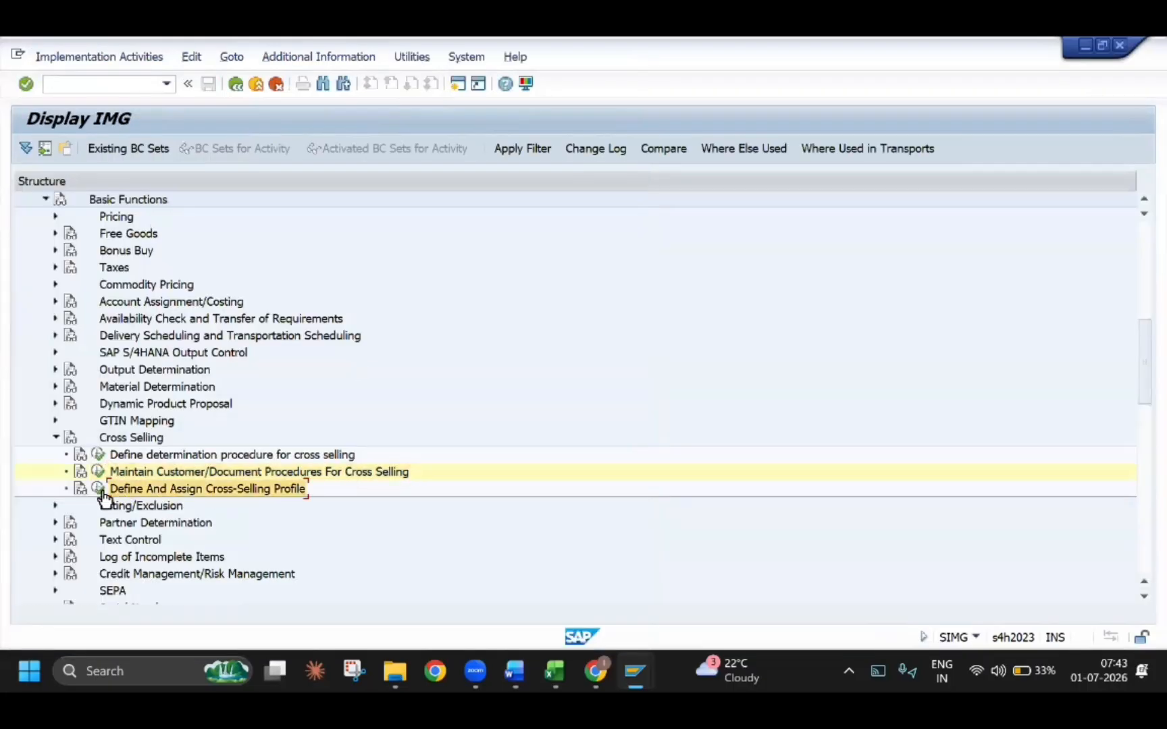
double_click(430, 496)
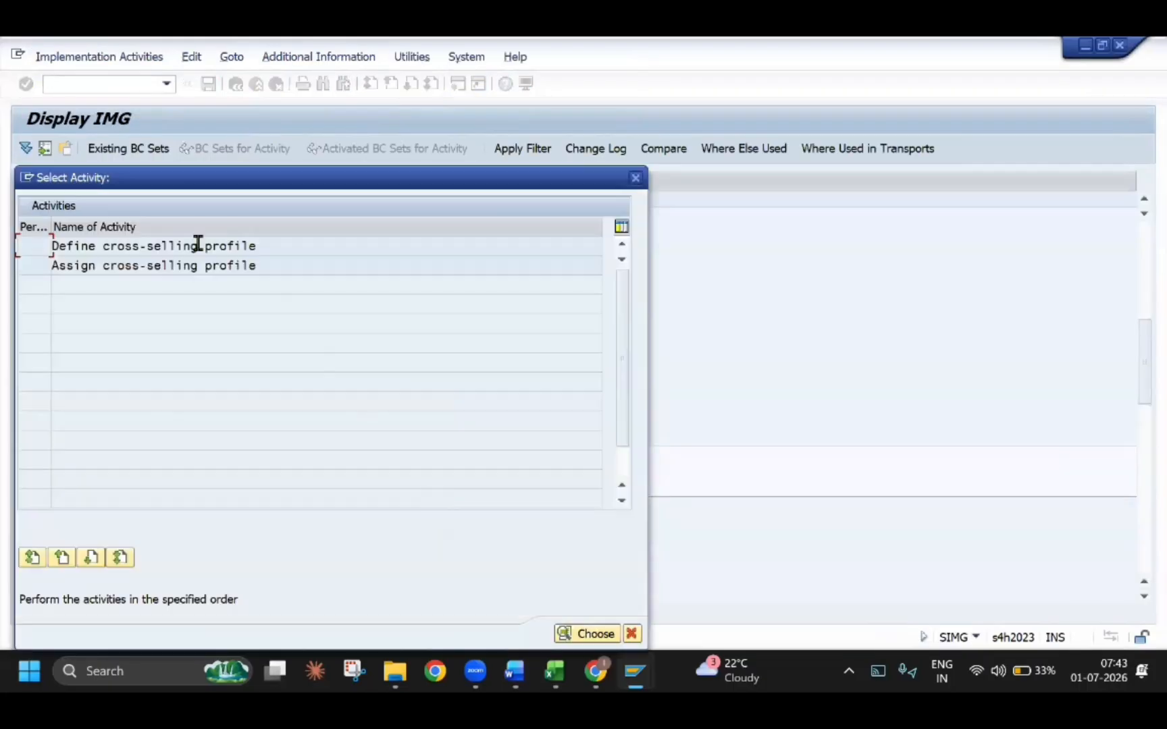
double_click(206, 246)
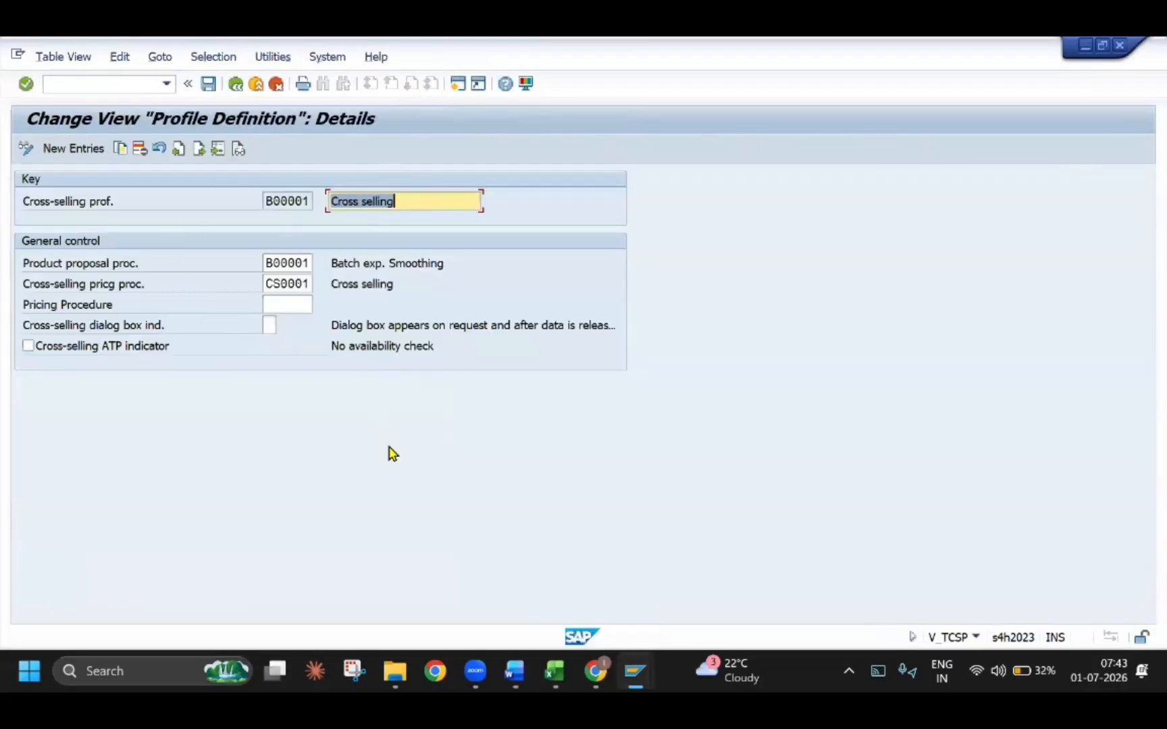
Read the profile definition example and its table of field values in section 2.3.1 of the Word guide
key(alt+Tab)
scroll(382, 500, down, 3)
scroll(382, 500, down, 8)
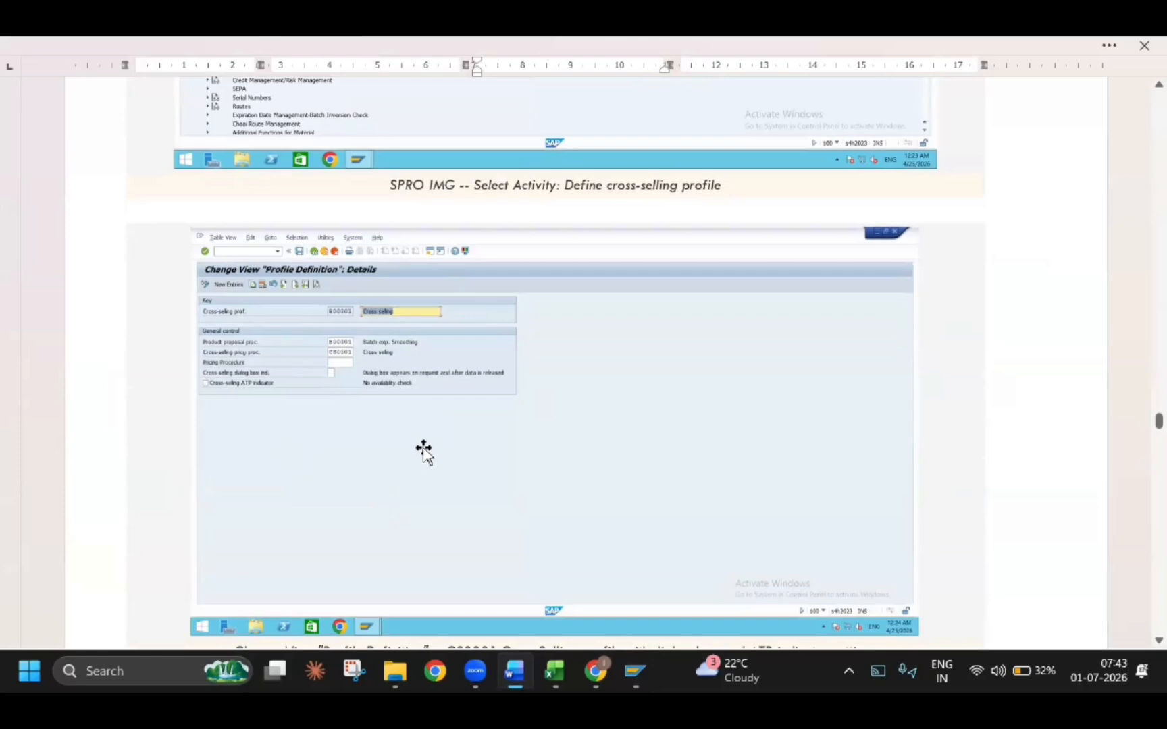
scroll(423, 453, down, 10)
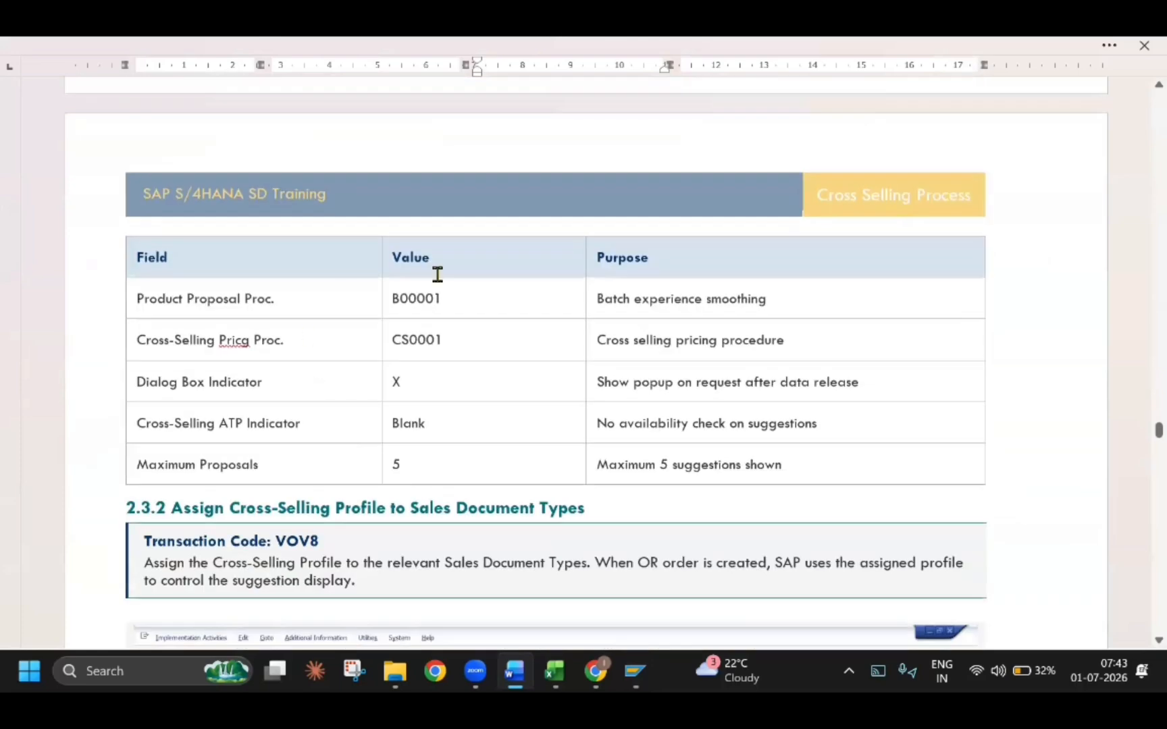
scroll(494, 304, up, 10)
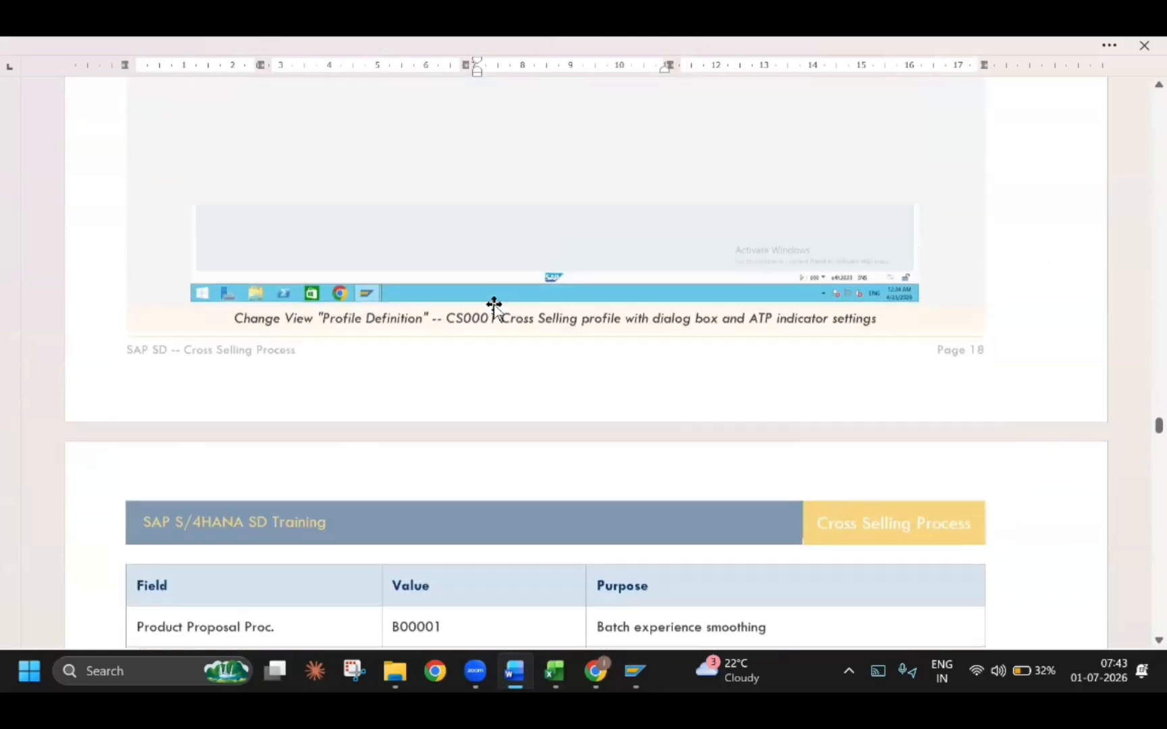
Back in SAP, select product proposal procedure B00001, Batch exp. Smoothing, for the cross-selling profile and return to the profile overview
key(alt+Tab)
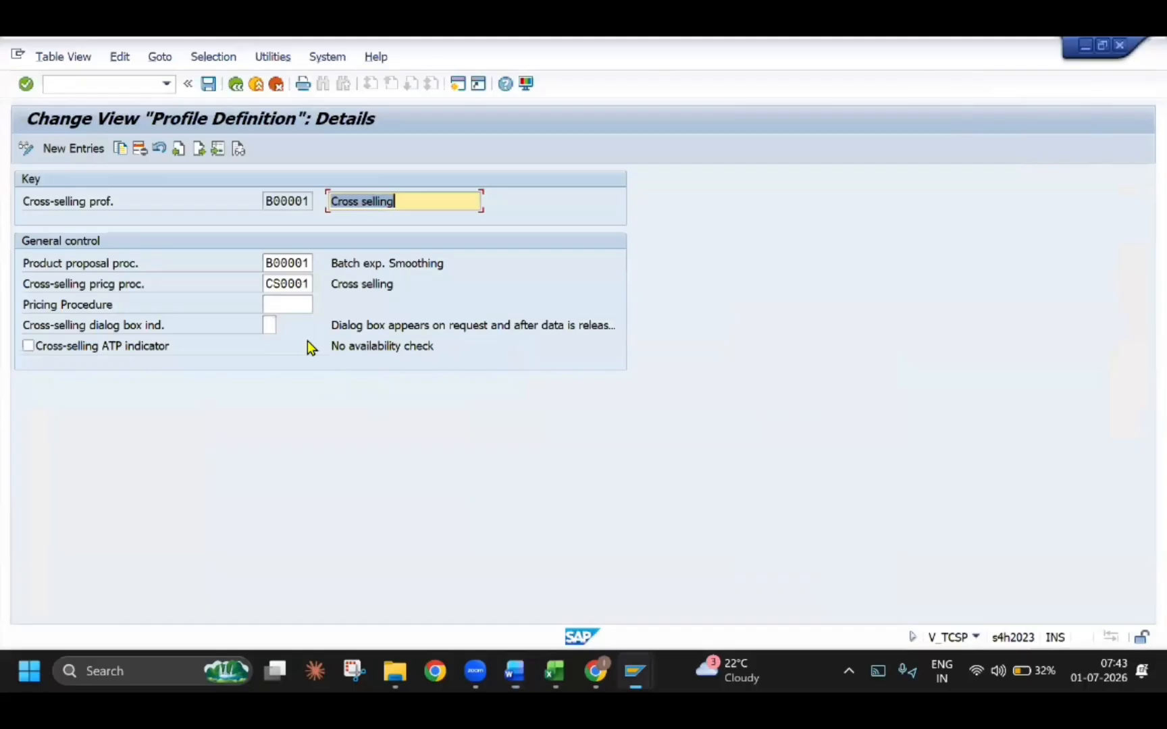
click(300, 261)
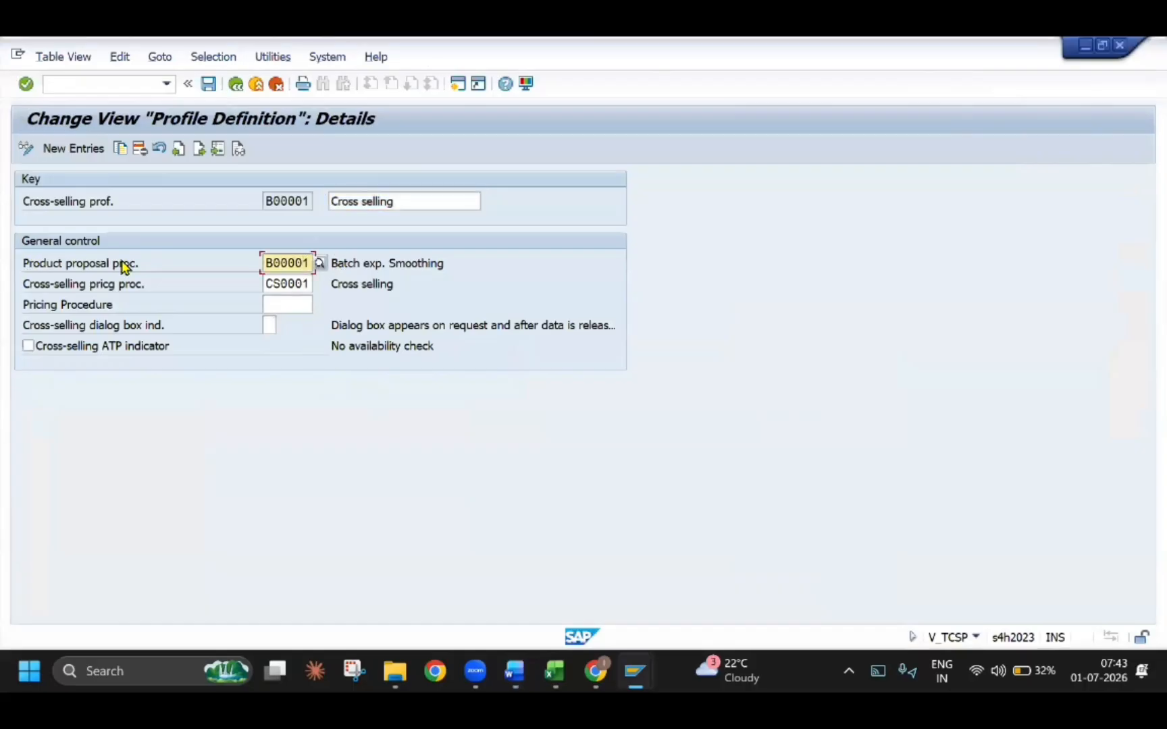
click(320, 263)
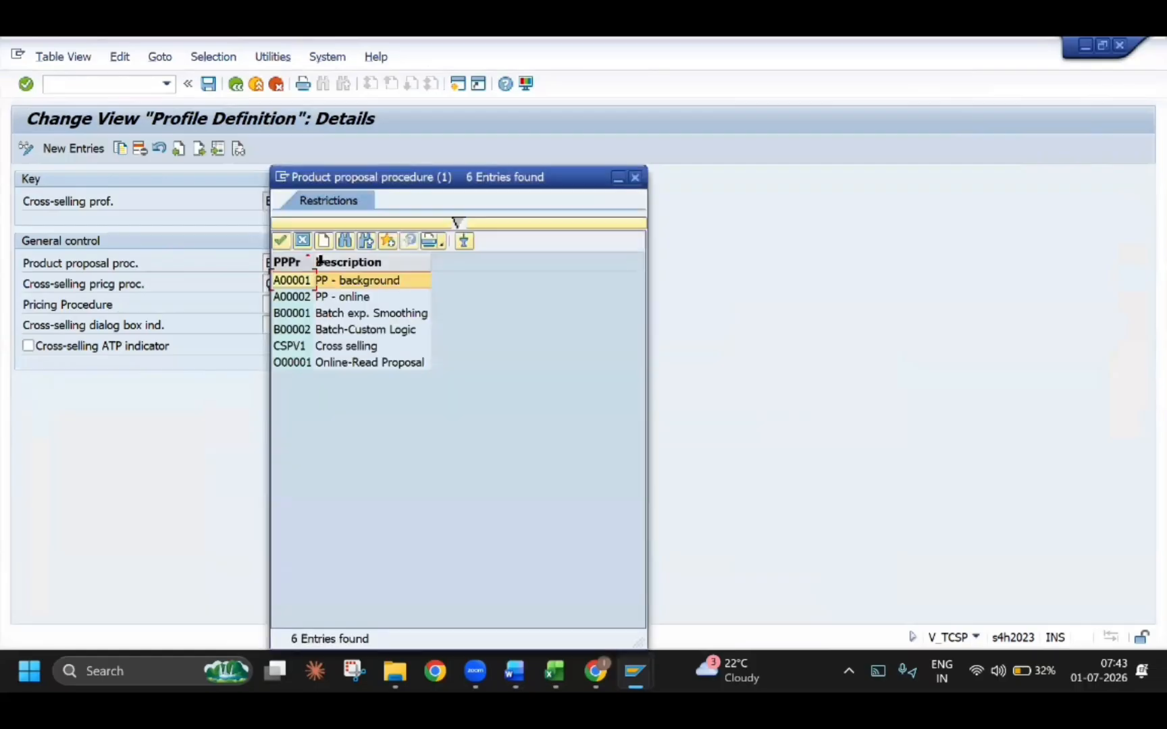
double_click(313, 313)
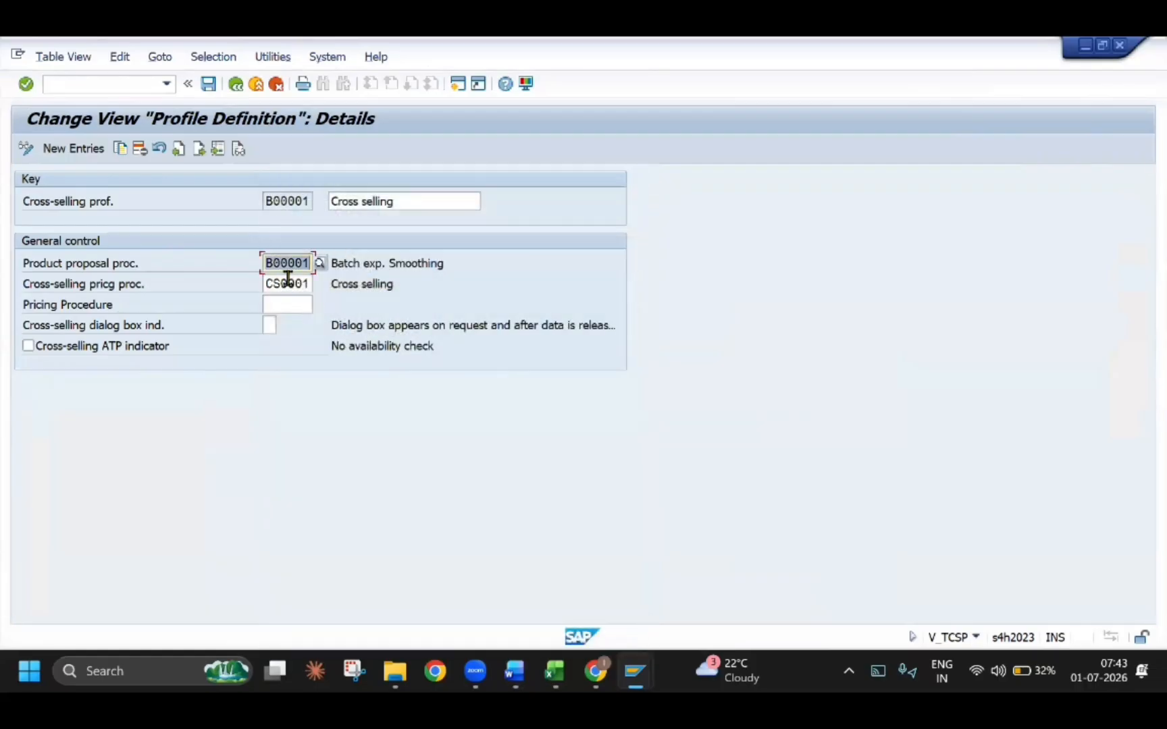
key(F3)
Check section 2.3.2 in the Word guide, return to SAP and open the Assign cross-selling profile activity
key(alt+Tab)
scroll(473, 425, down, 8)
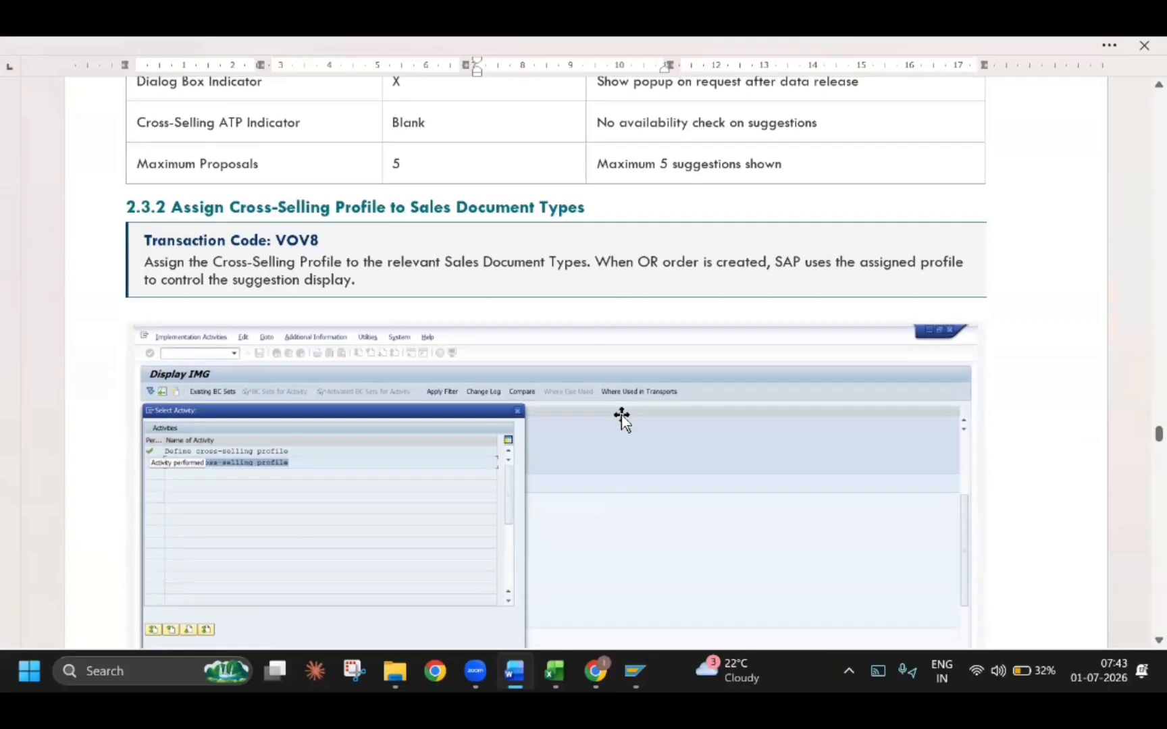
key(alt+Tab)
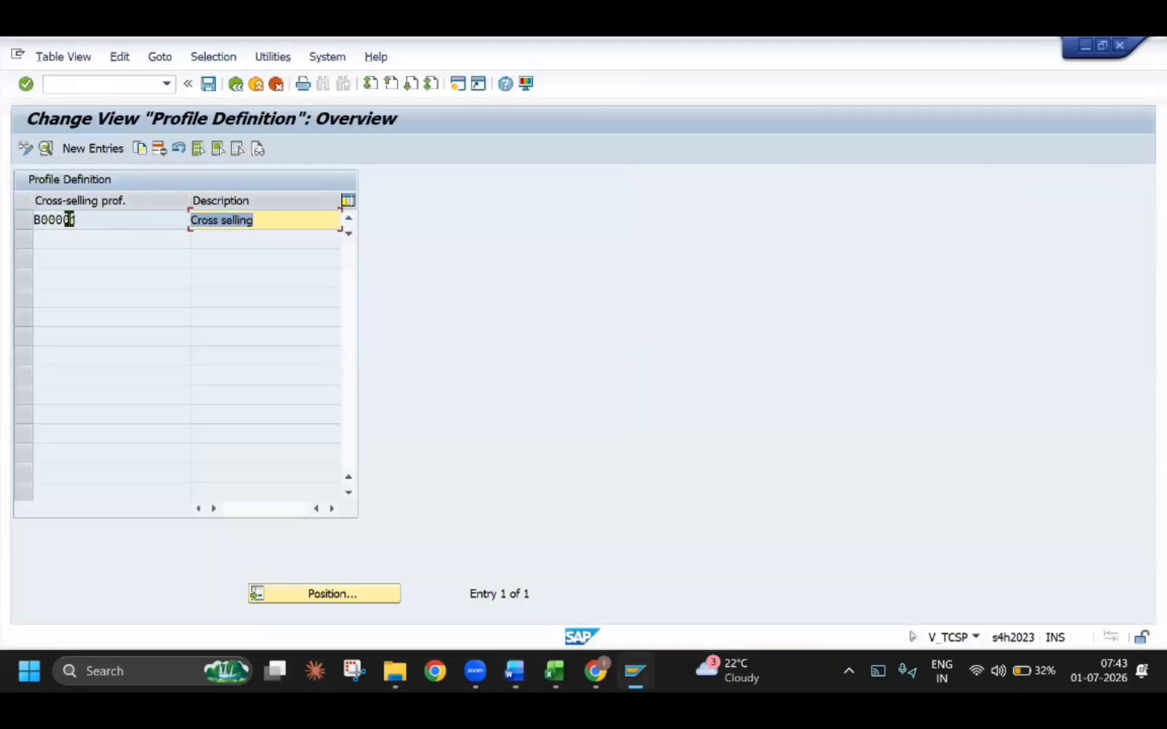
click(80, 219)
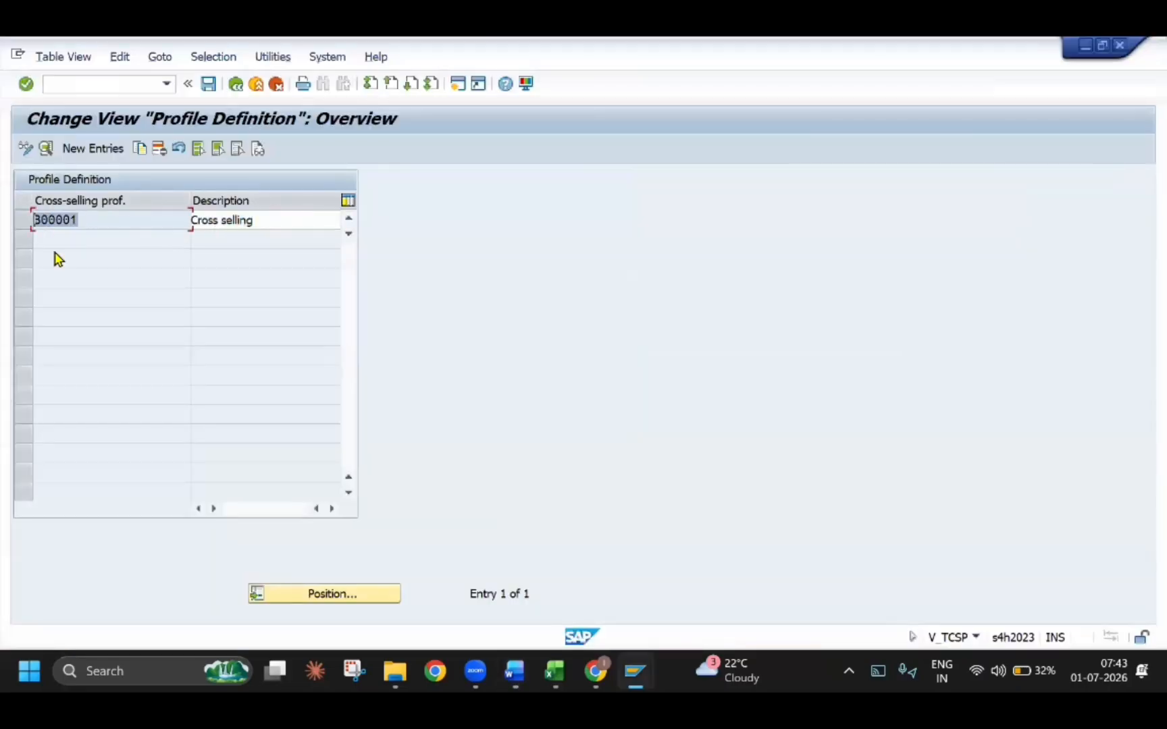
click(235, 85)
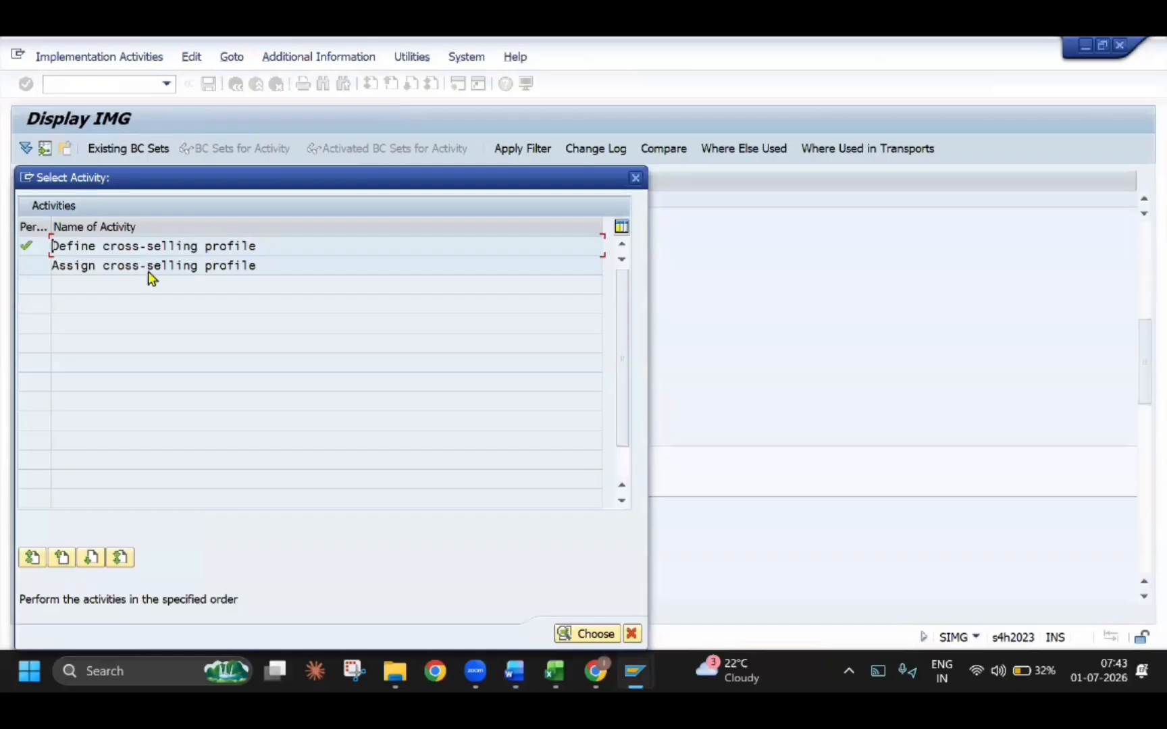
double_click(149, 266)
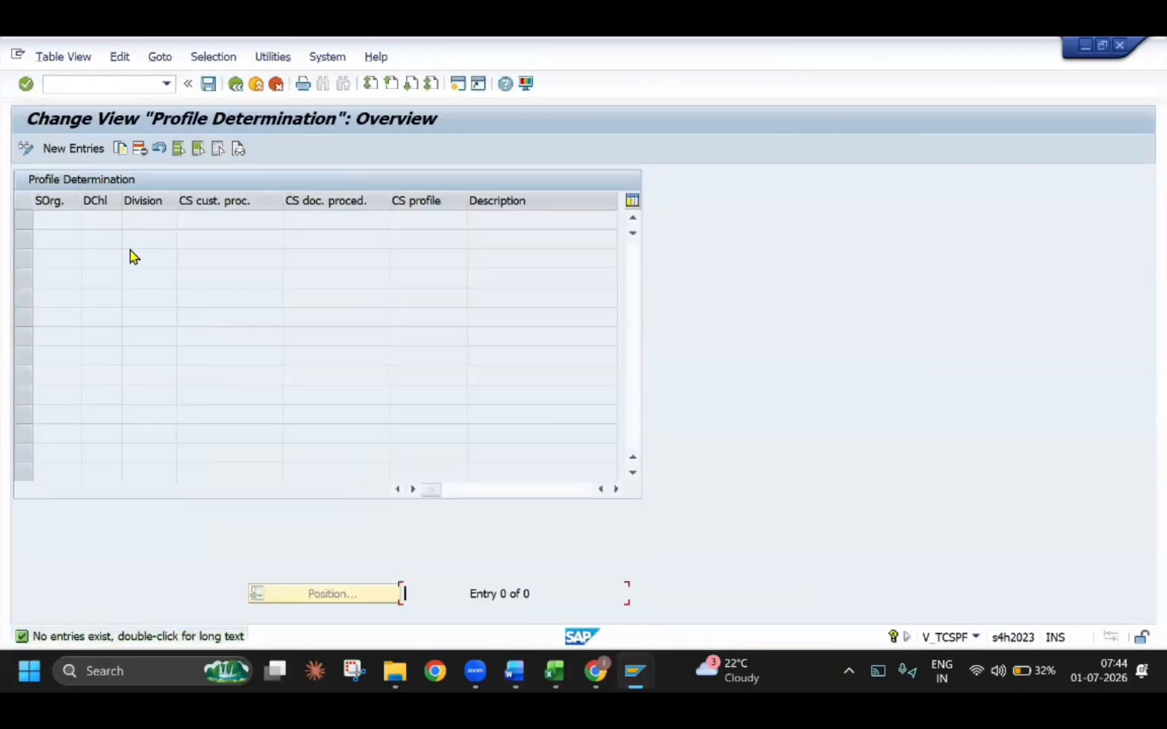
Start a new profile determination entry for sales organization TESO, distribution channel TD and division TD
click(83, 155)
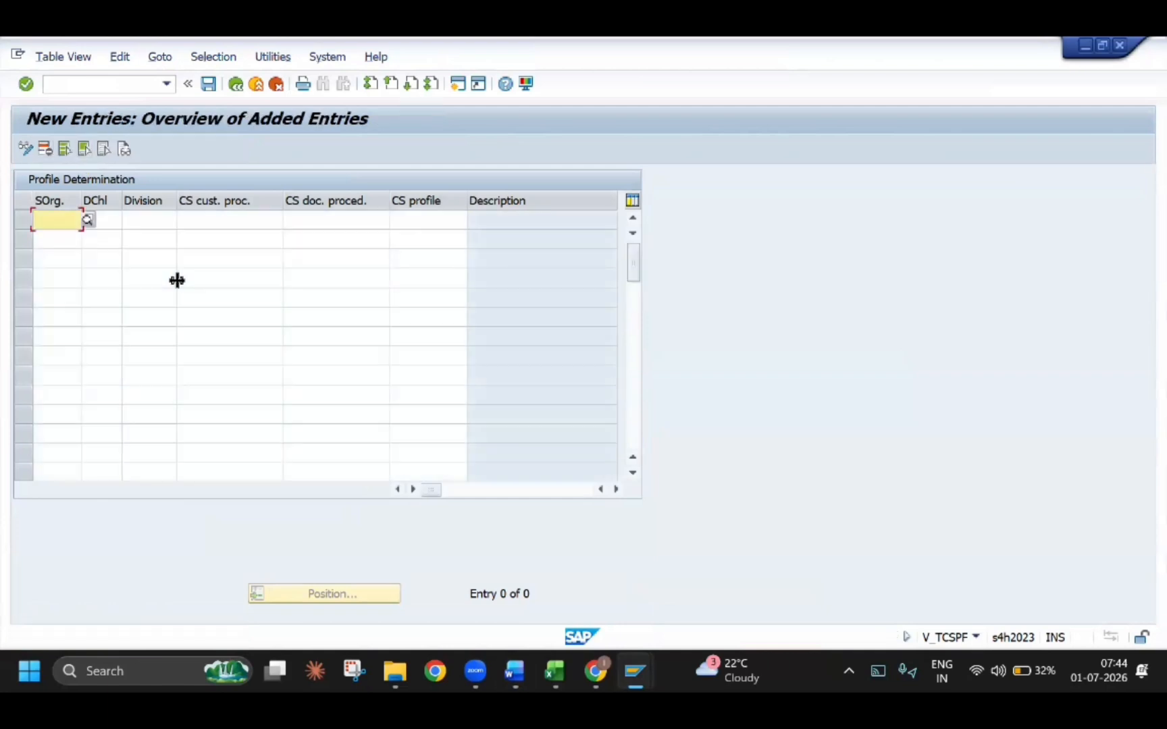
text(TESO)
key(Down)
key(Return)
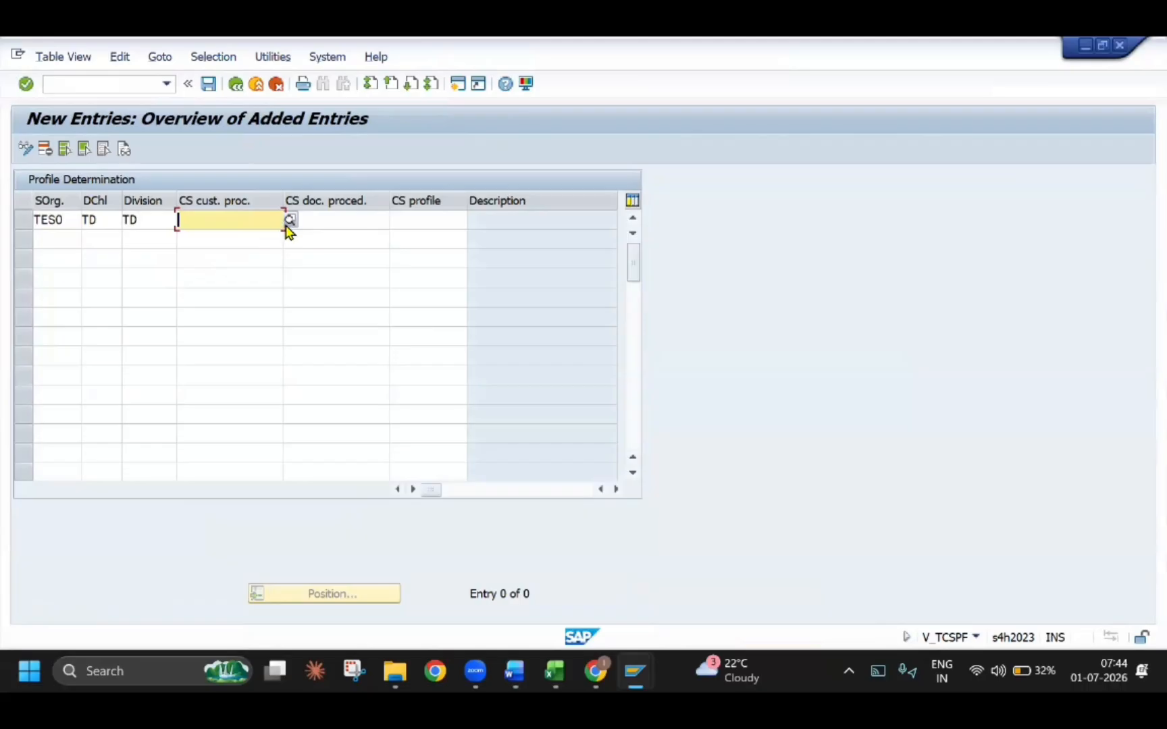
Select cross-selling customer procedure T (TECH CS) and document procedure T for the new entry
click(289, 220)
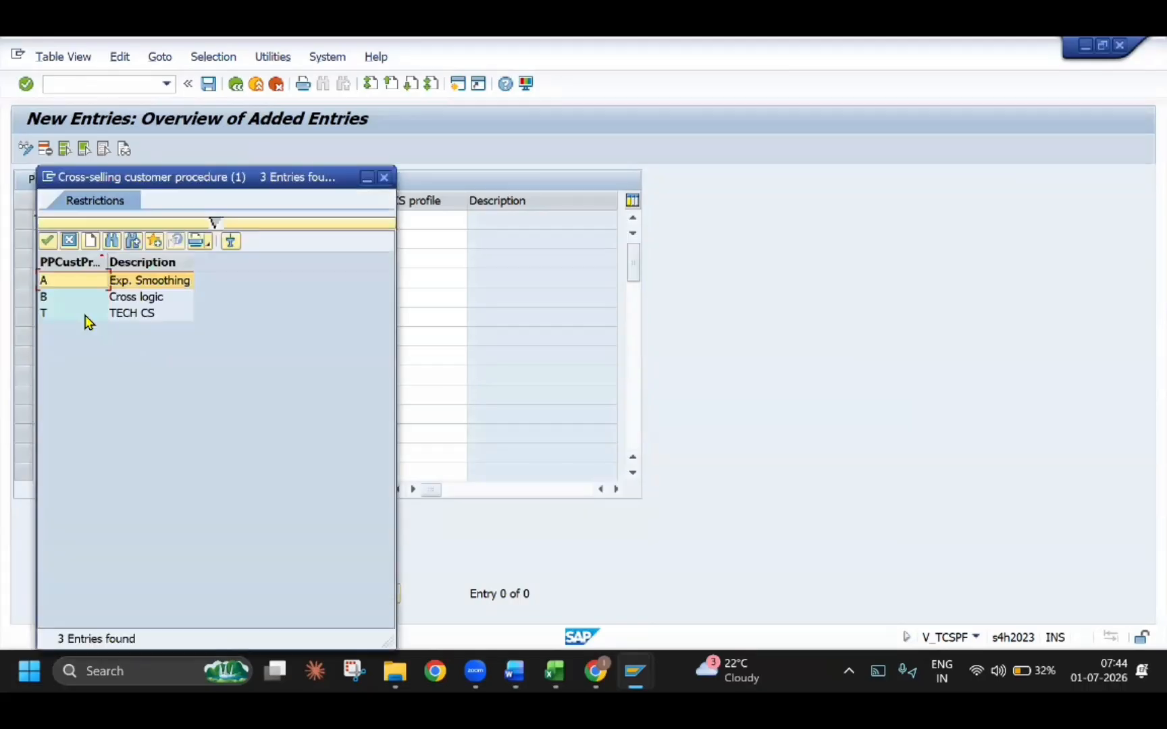
click(84, 313)
click(369, 220)
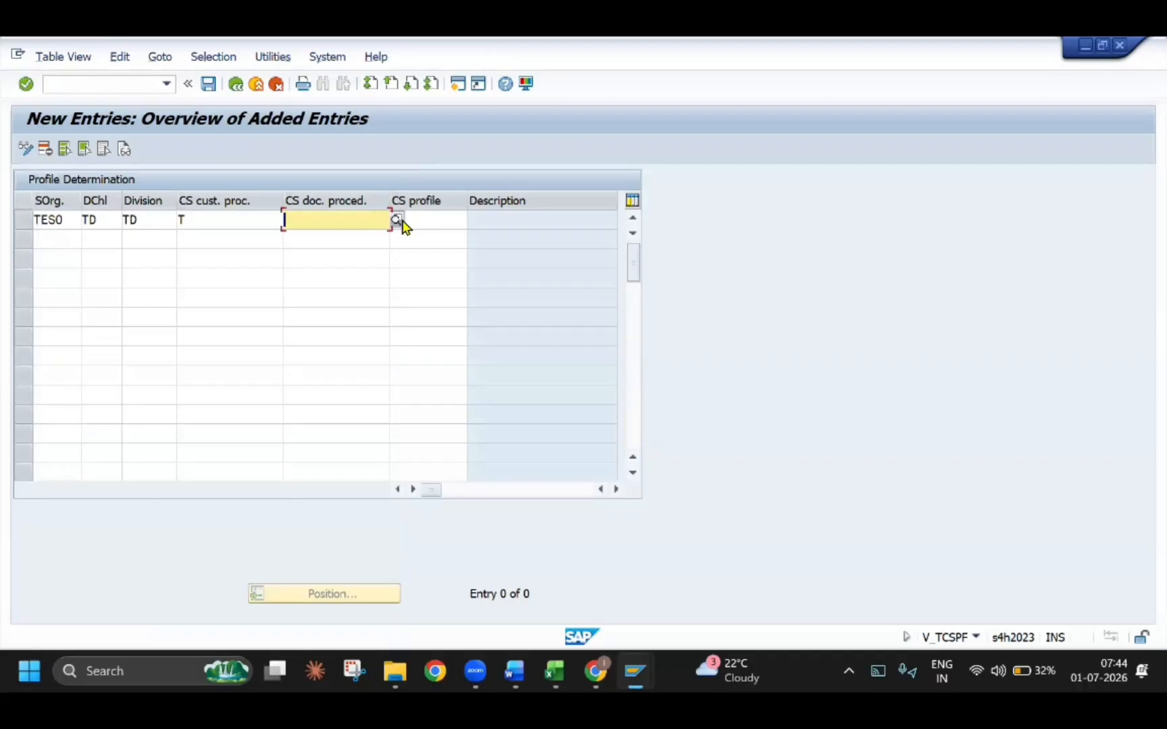
click(398, 221)
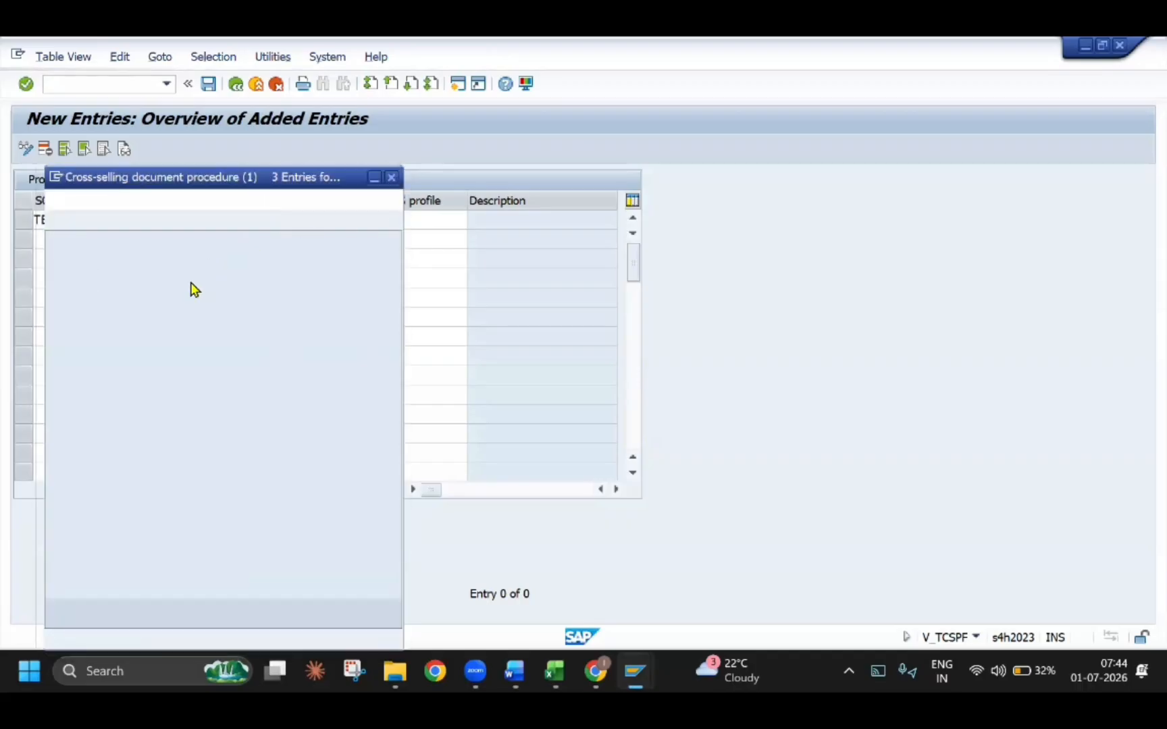
click(87, 312)
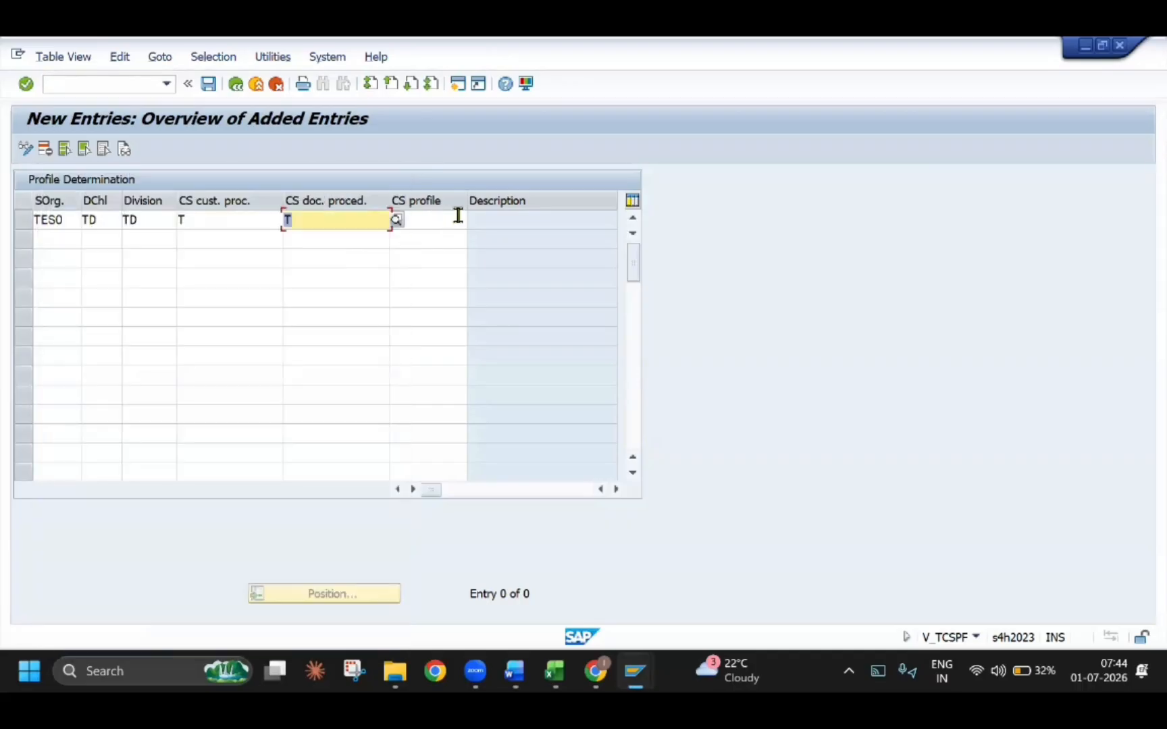
Assign cross-selling profile B00001 to the TESO entry and save it under customizing request A4HK900360
click(458, 216)
click(475, 221)
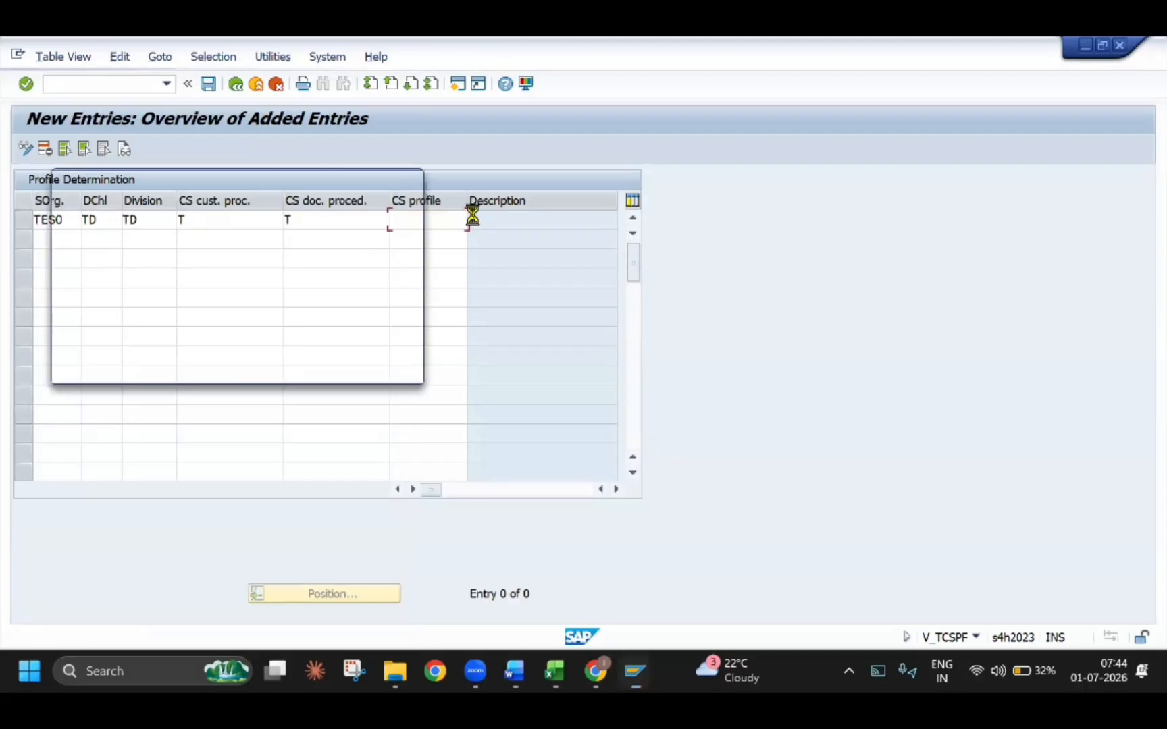
double_click(109, 284)
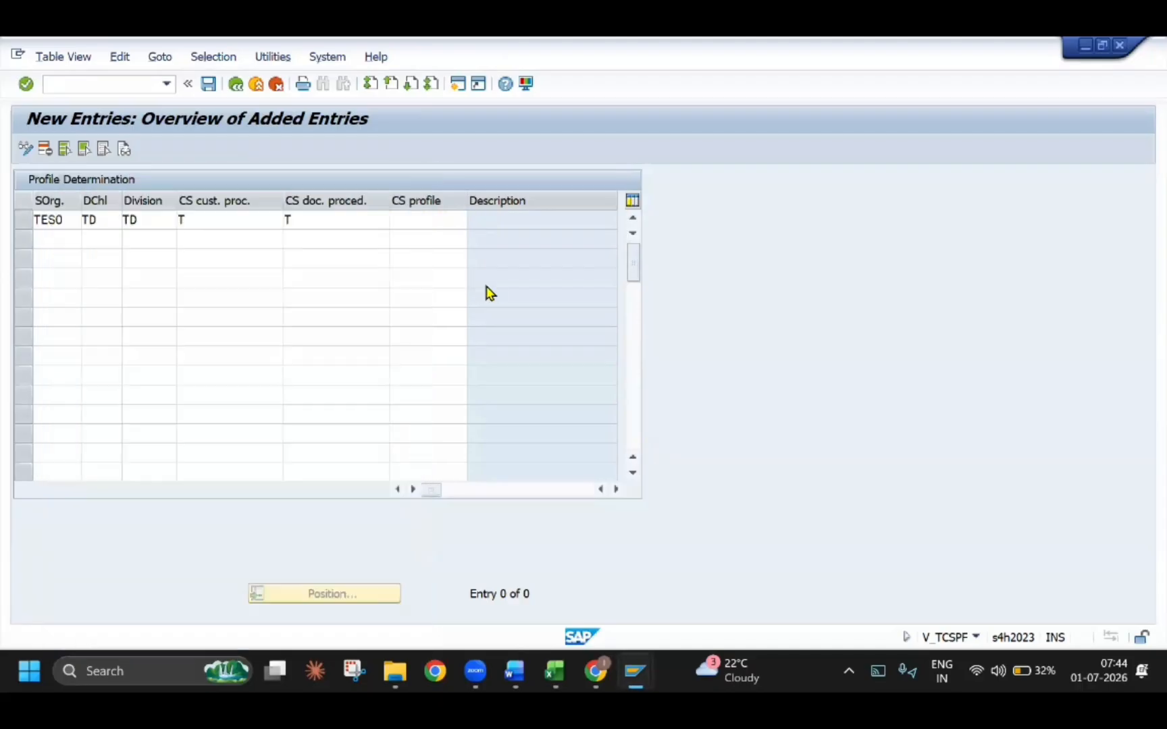
click(212, 85)
click(334, 346)
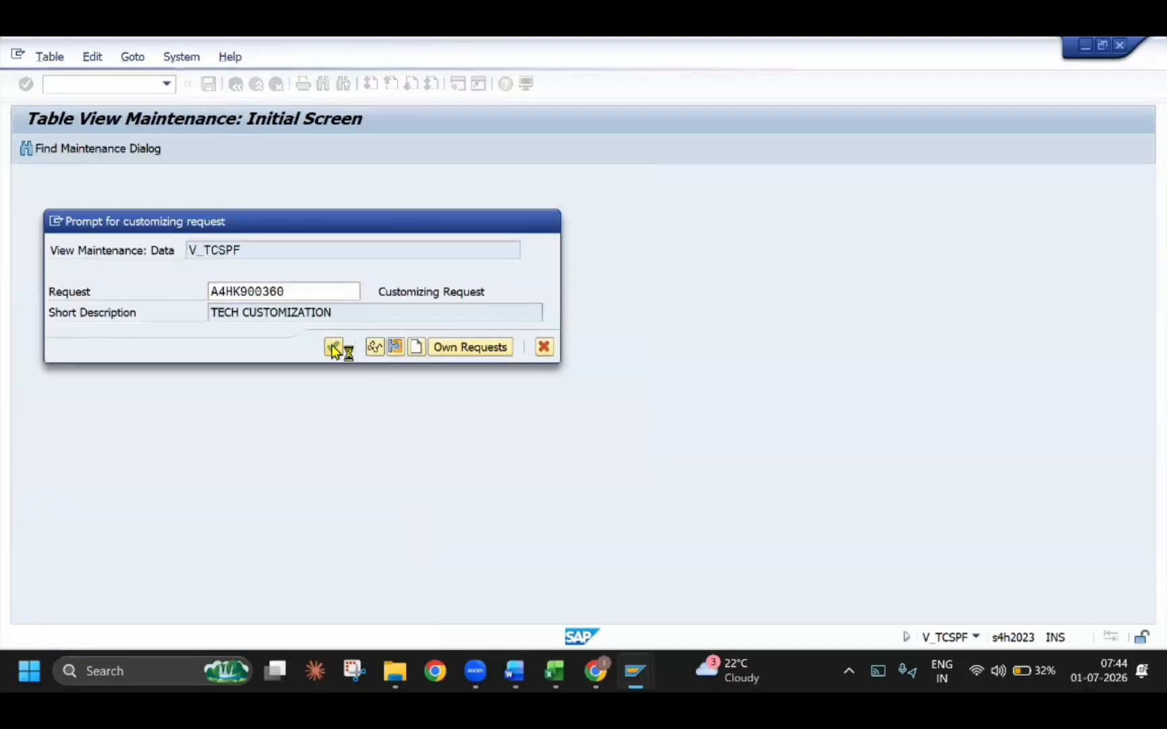
Switch to the Word guide and check the profile determination example and its table of assigned values
key(alt+Tab)
scroll(352, 428, down, 3)
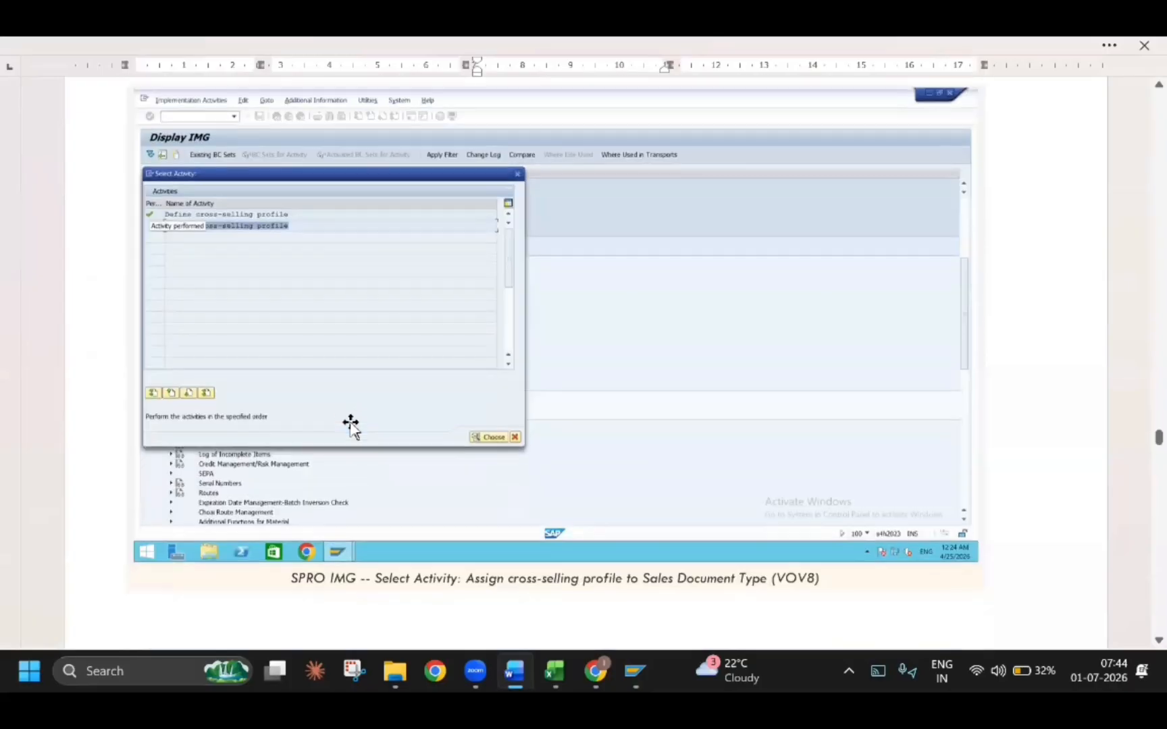
scroll(351, 425, down, 8)
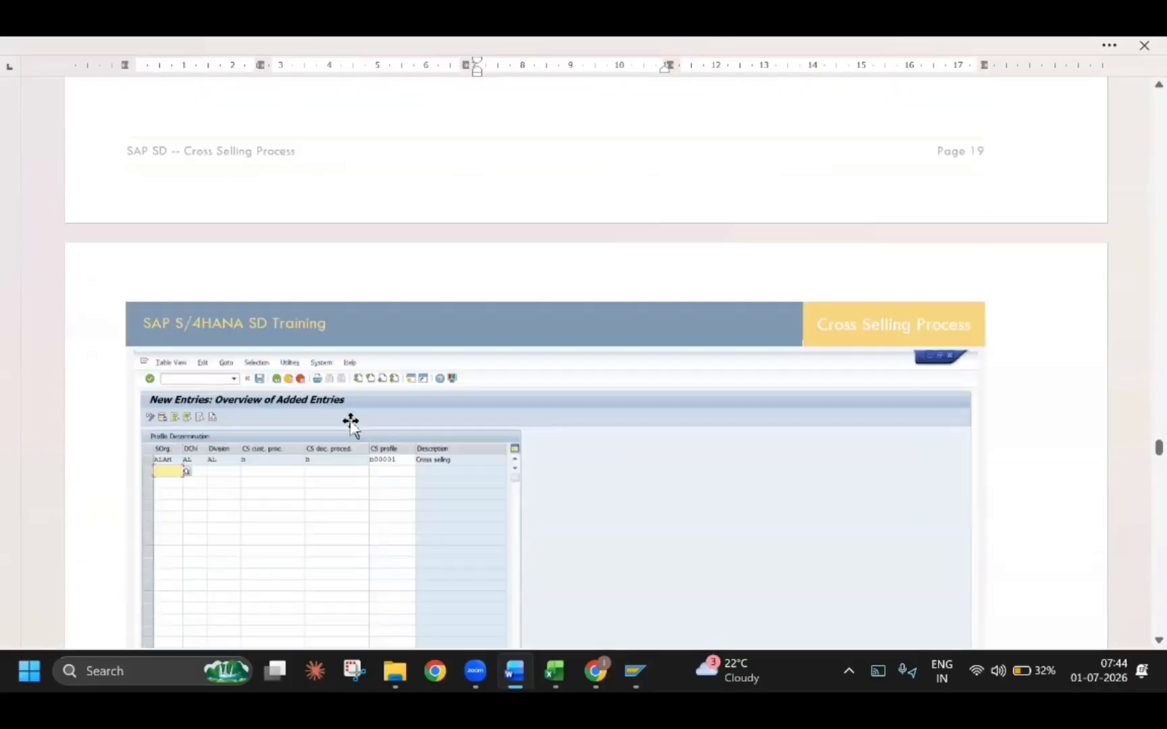
scroll(366, 385, down, 10)
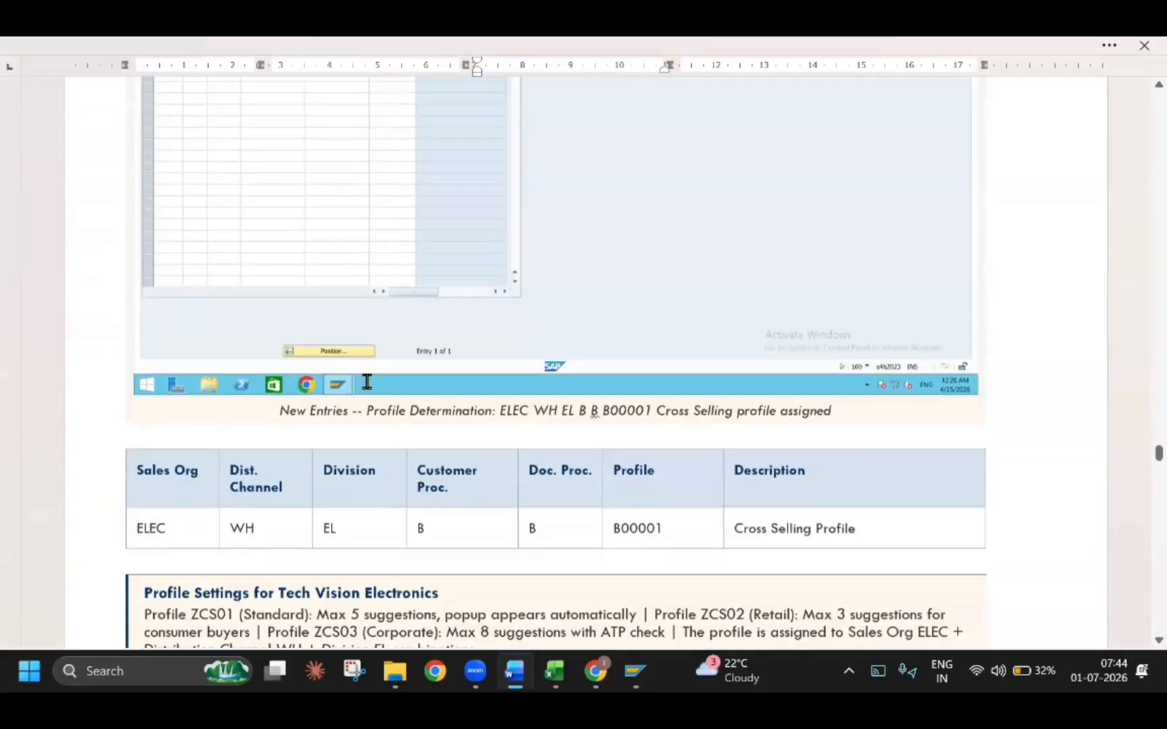
scroll(367, 382, up, 2)
scroll(367, 381, down, 8)
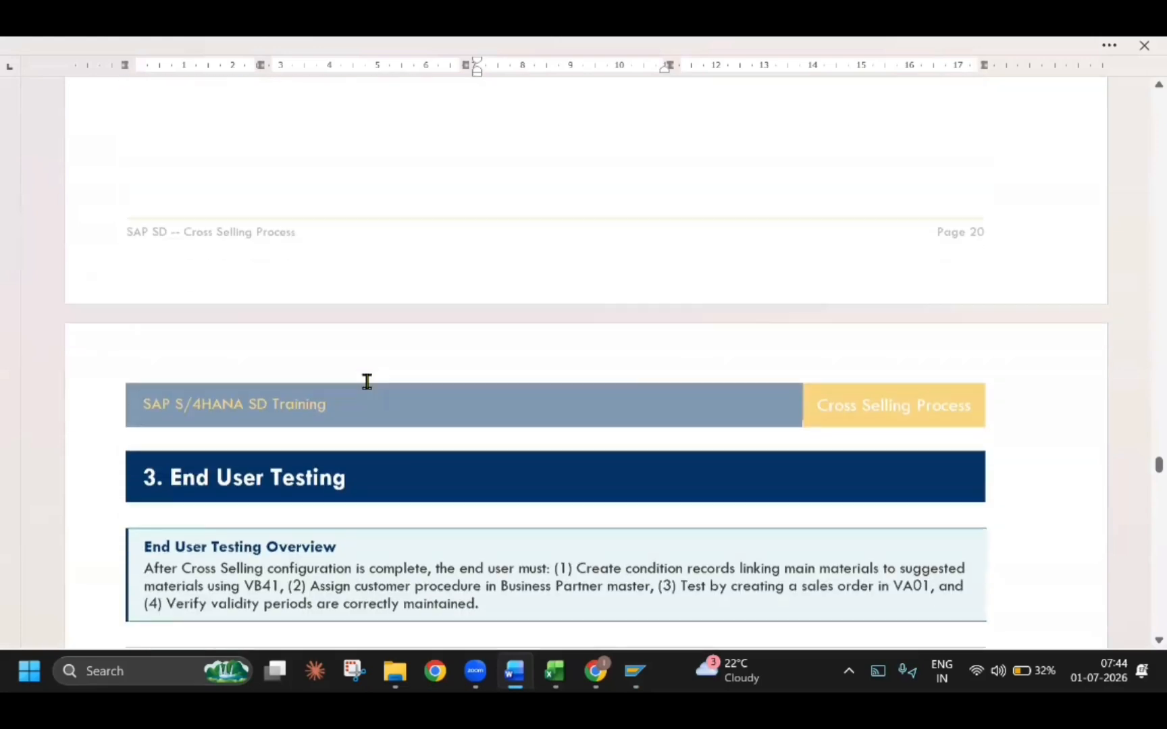
scroll(367, 382, up, 8)
Return to SAP, leave the profile determination view and close the cross-selling profile activity selection
key(alt+Tab)
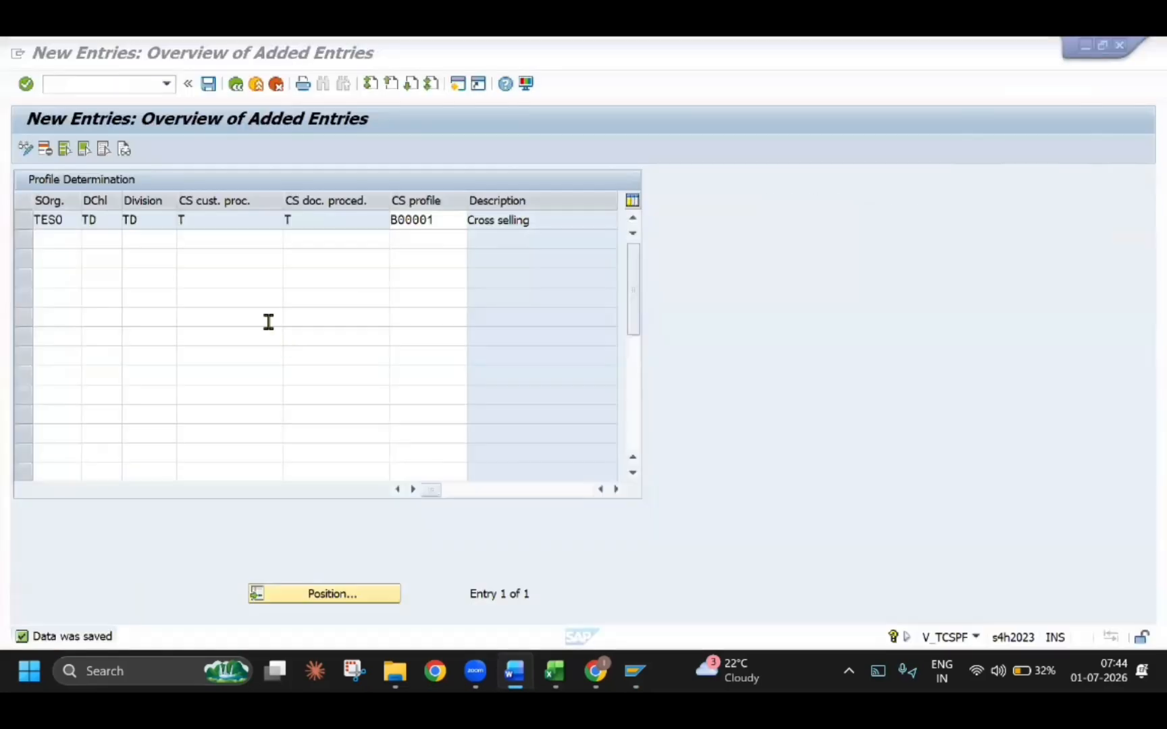
click(238, 91)
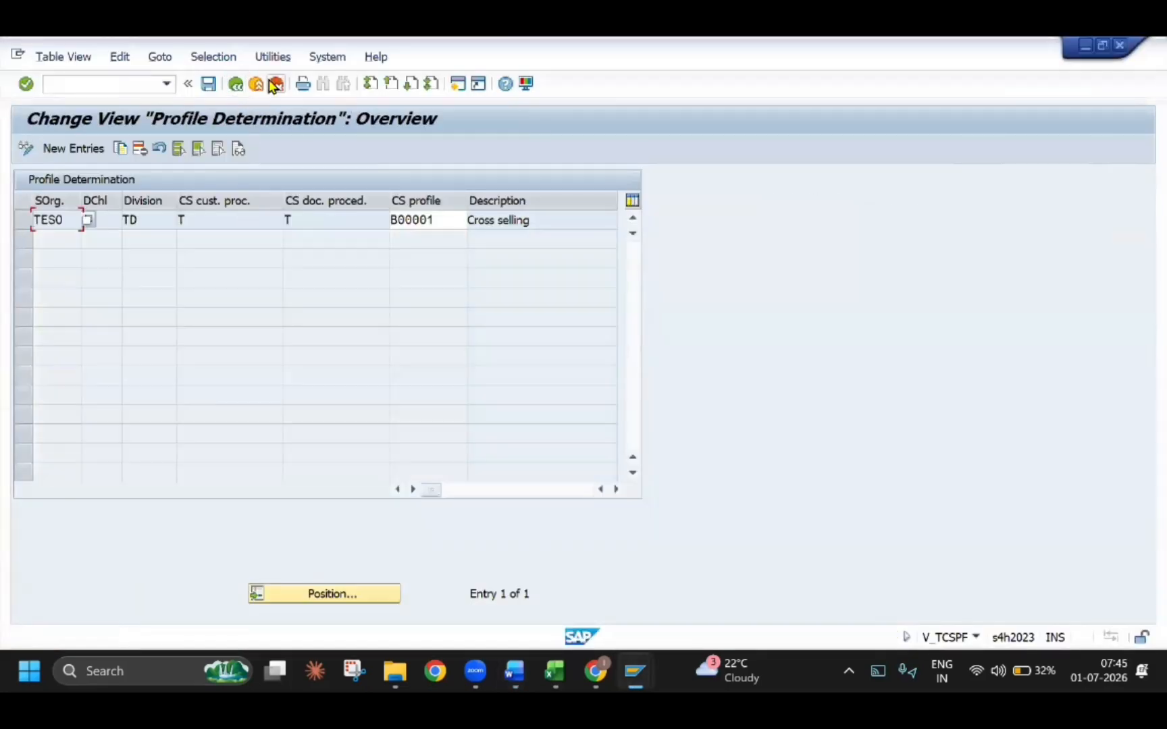
click(255, 86)
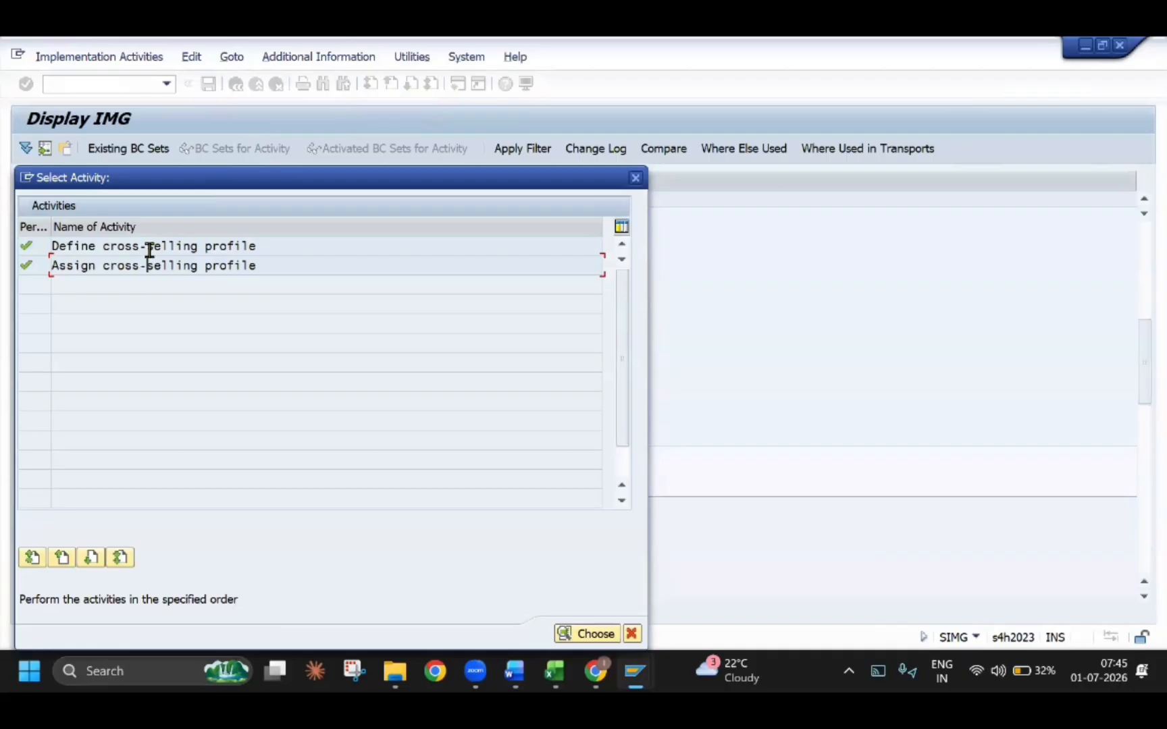
click(636, 178)
Switch to the Word guide and read the profile settings note and the End User Testing overview in section 3
key(alt+Tab)
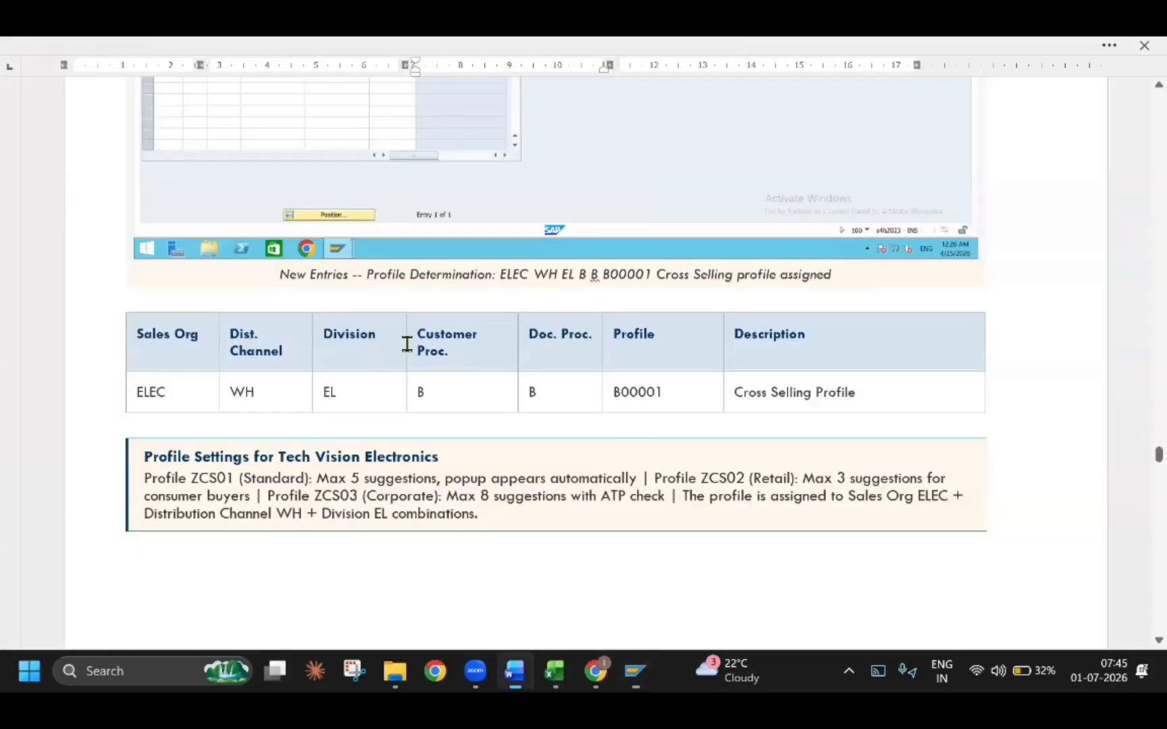
scroll(320, 417, down, 1)
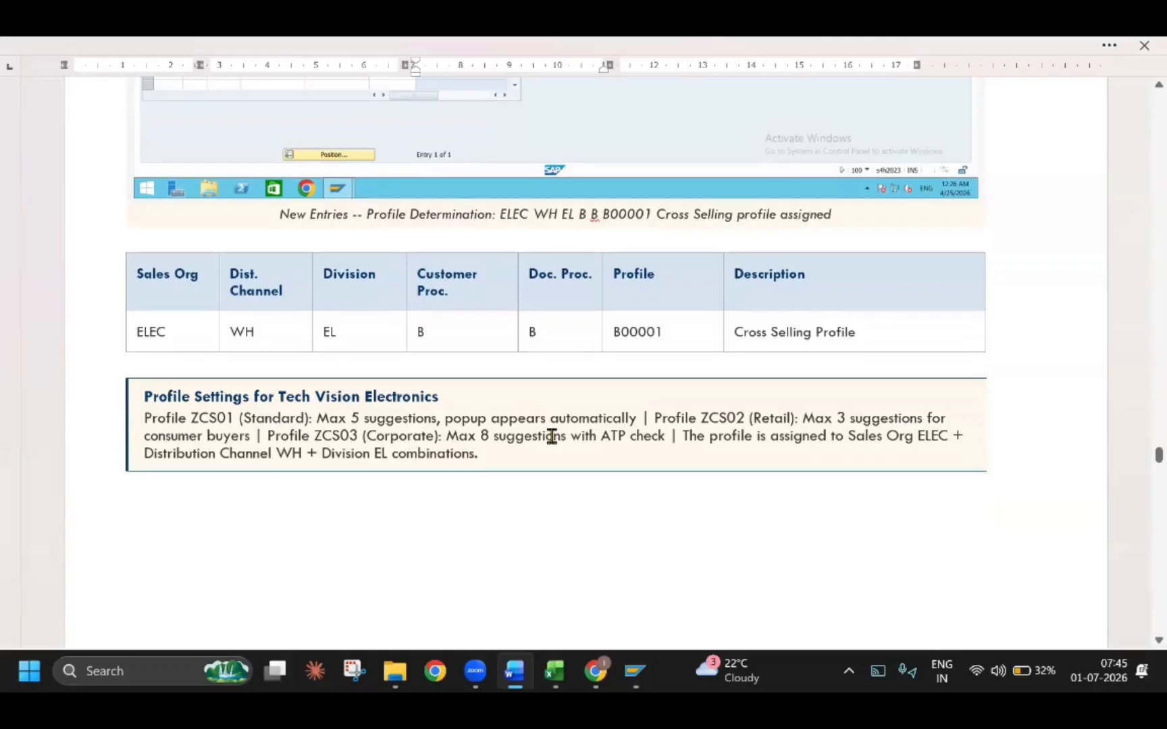
scroll(551, 437, down, 15)
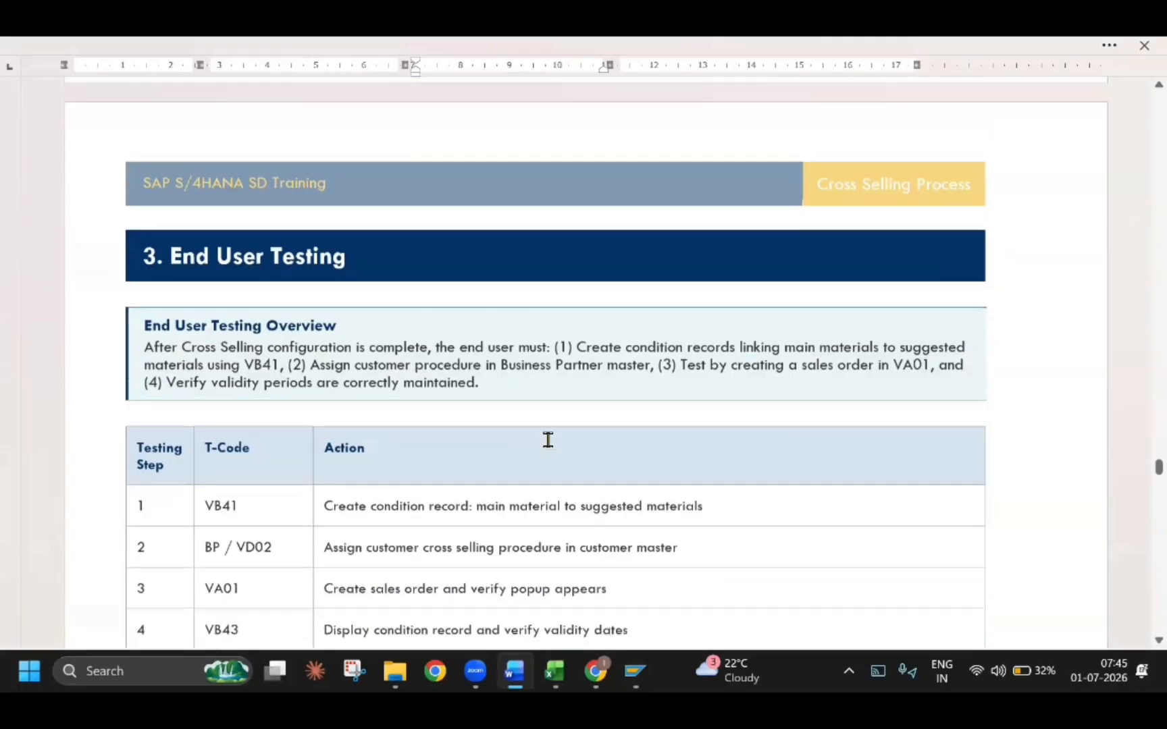
scroll(548, 440, up, 6)
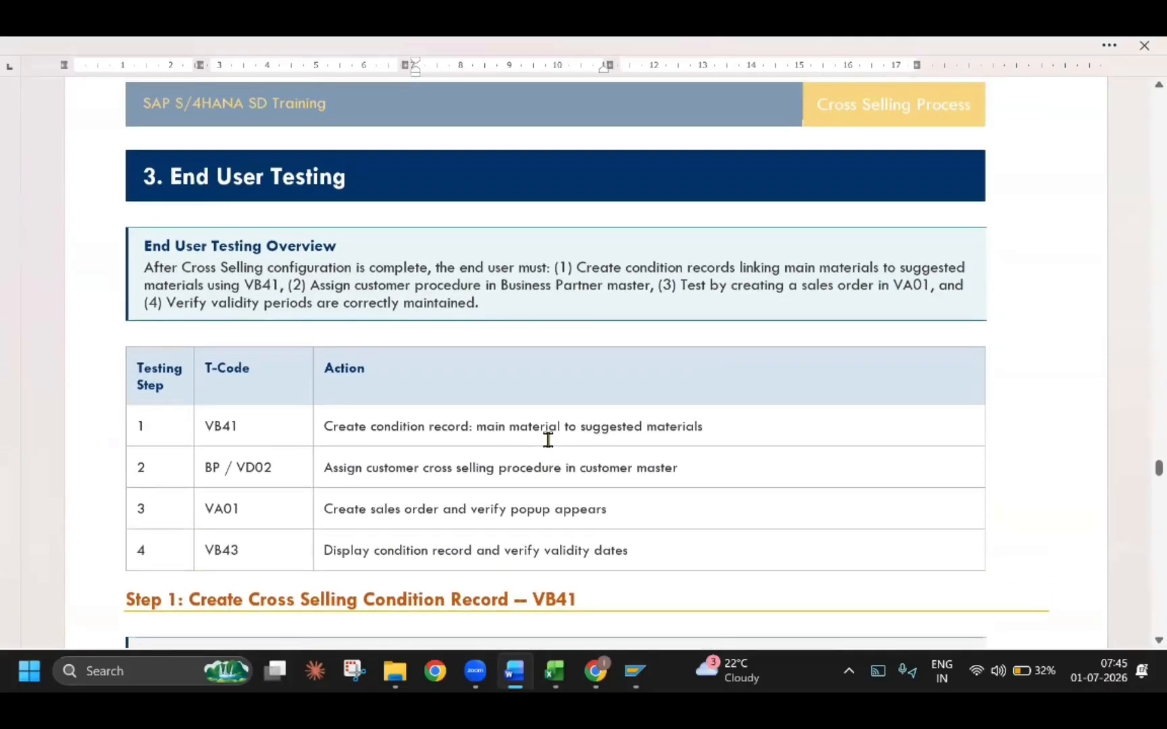
scroll(547, 440, up, 10)
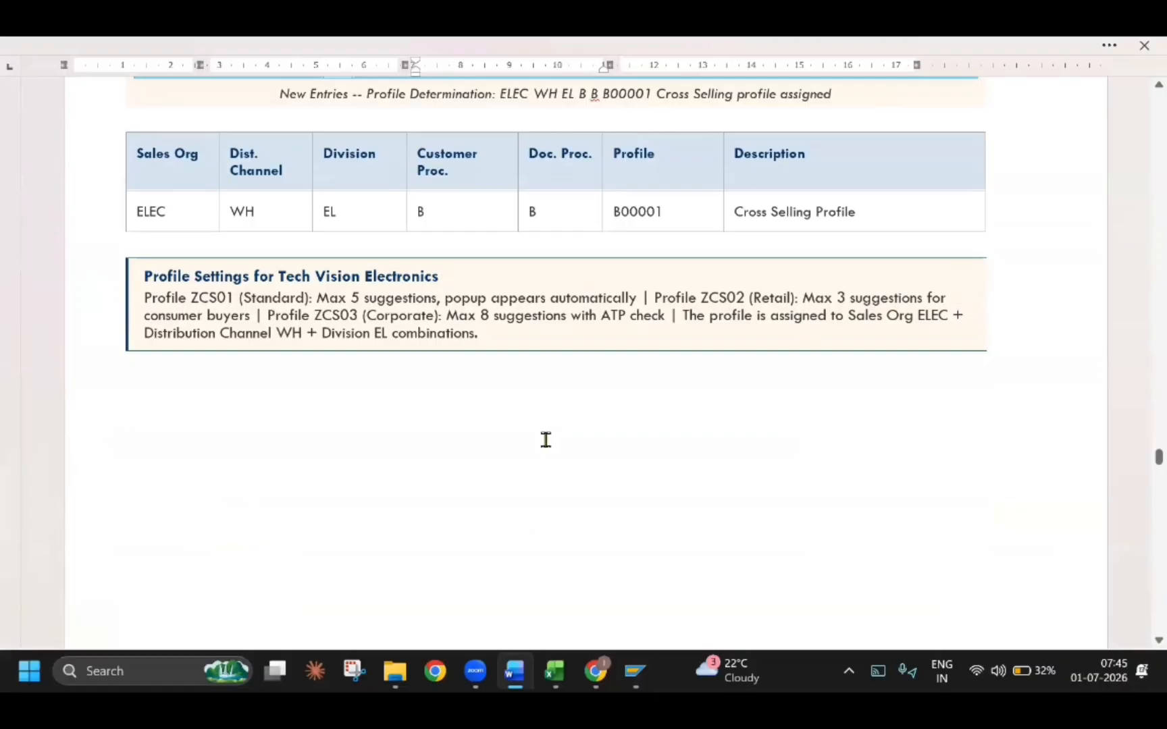
Go back through the guide's configuration sections to Step 1, Define the Determination Procedure for Cross Selling
scroll(546, 440, up, 15)
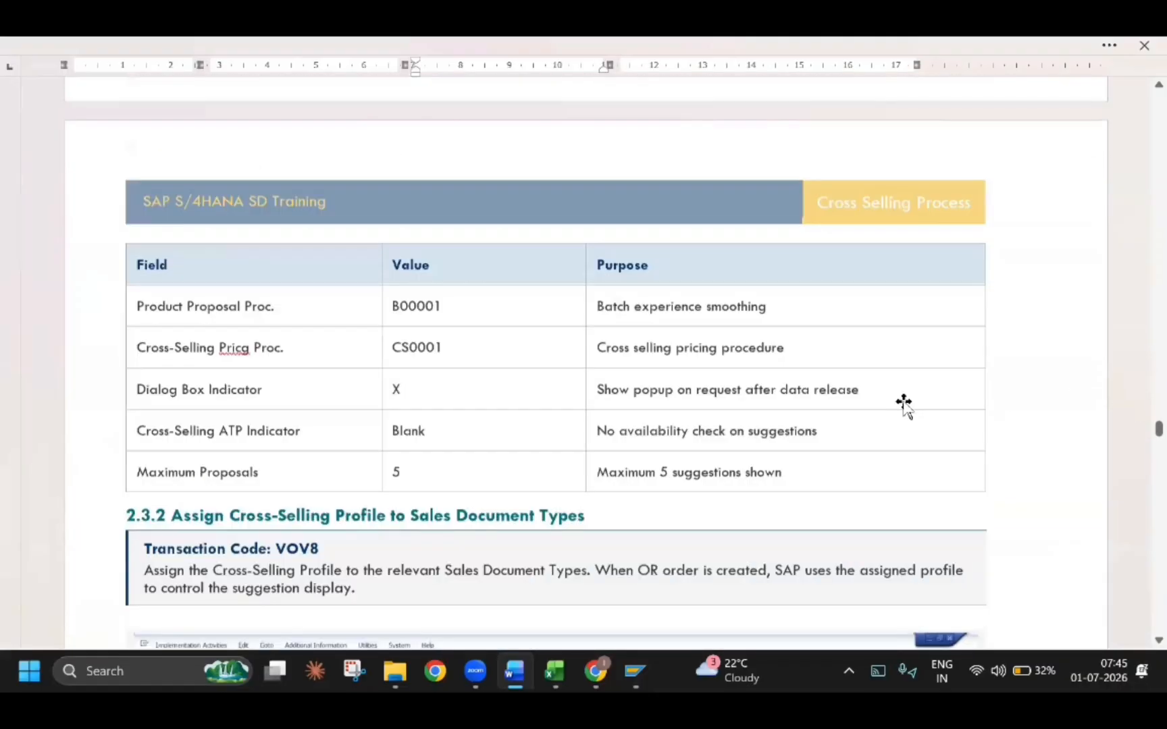
scroll(904, 403, up, 20)
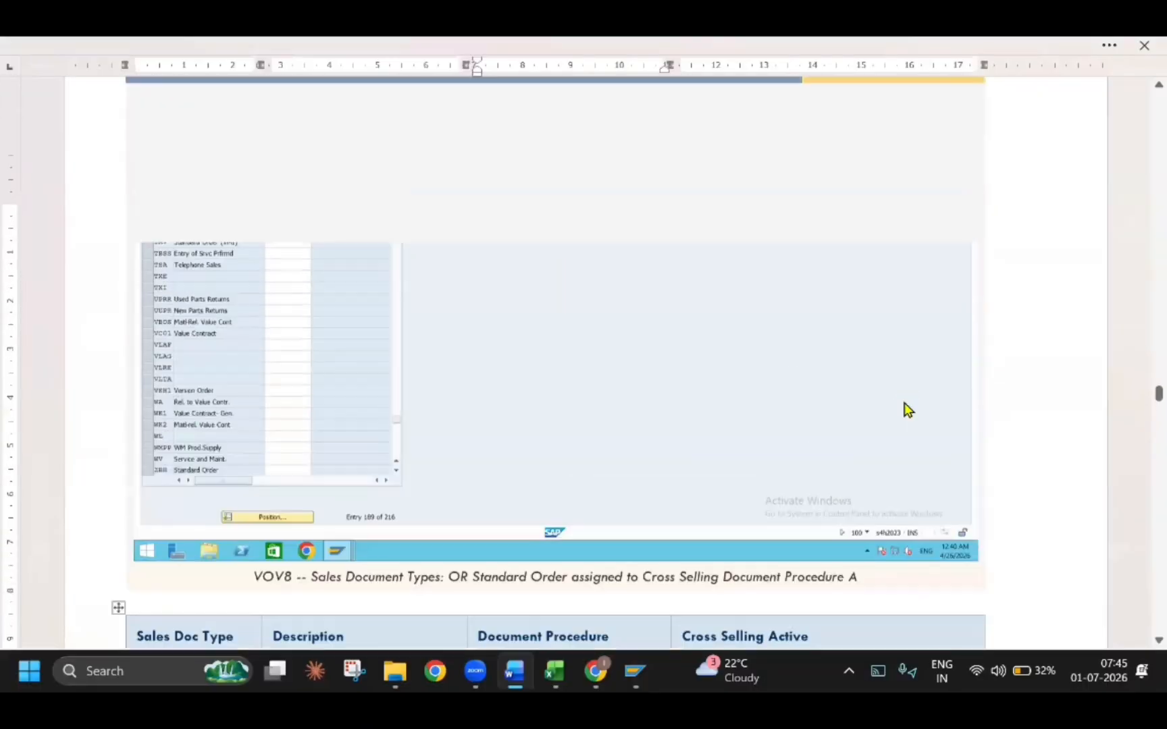
scroll(908, 410, up, 20)
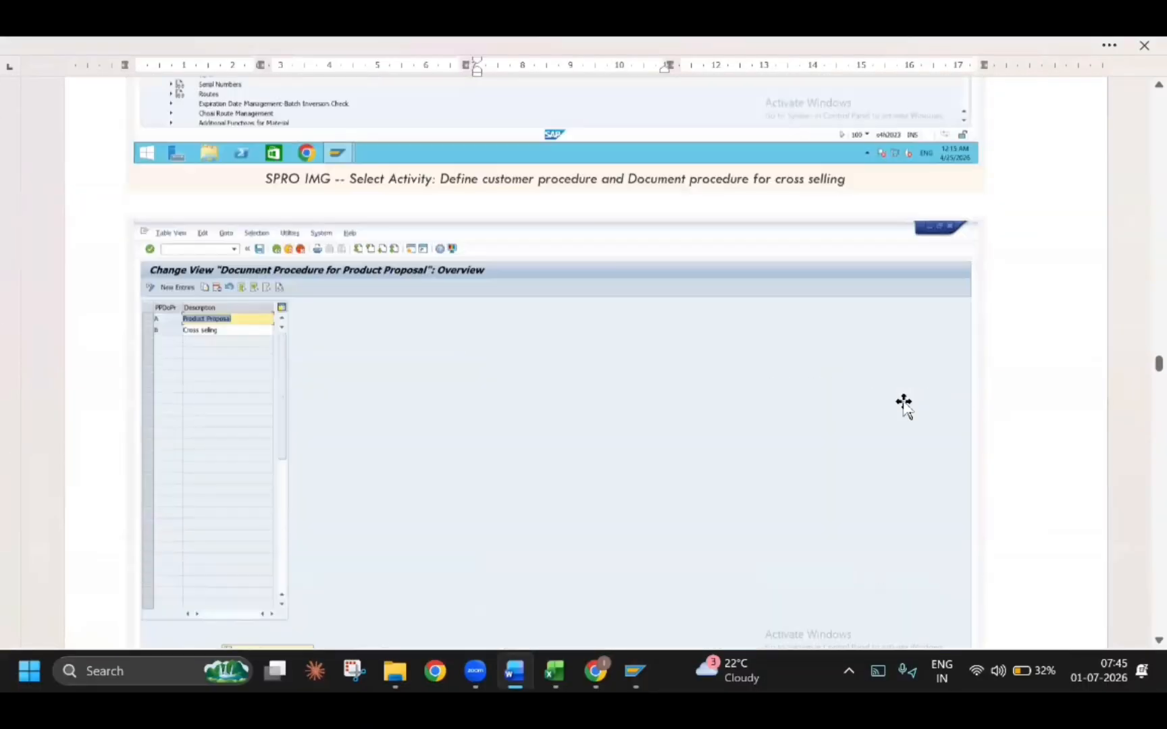
scroll(903, 403, up, 20)
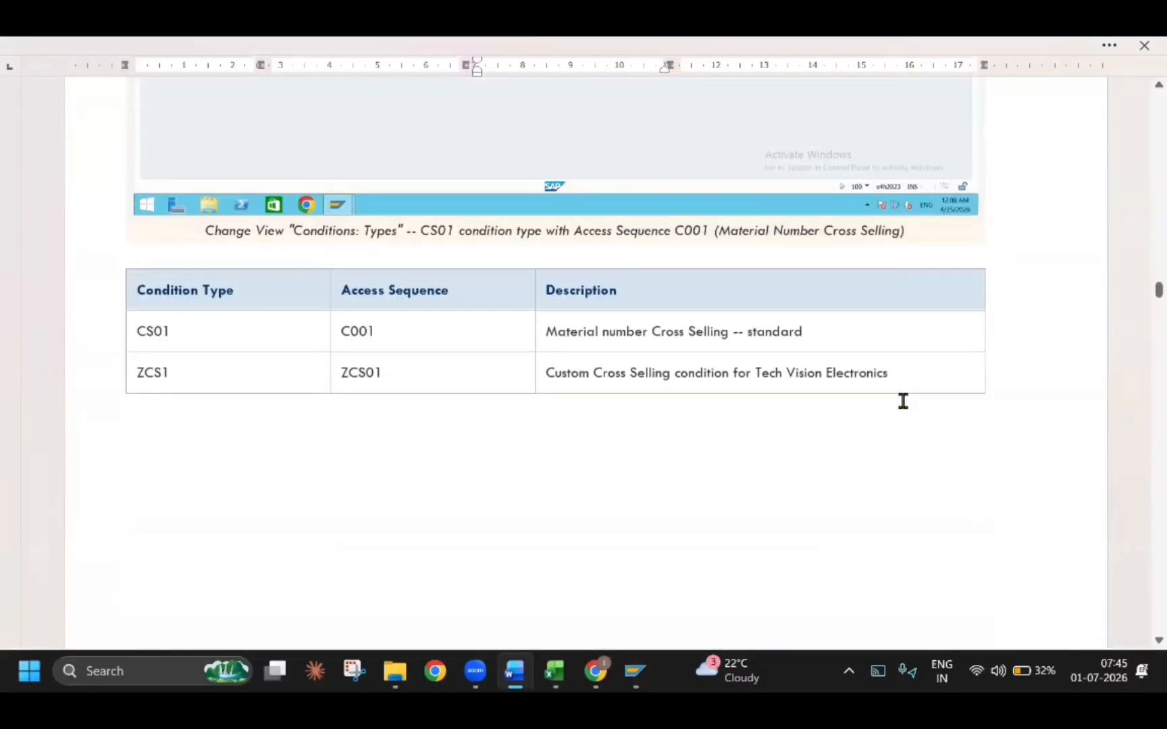
scroll(903, 403, up, 20)
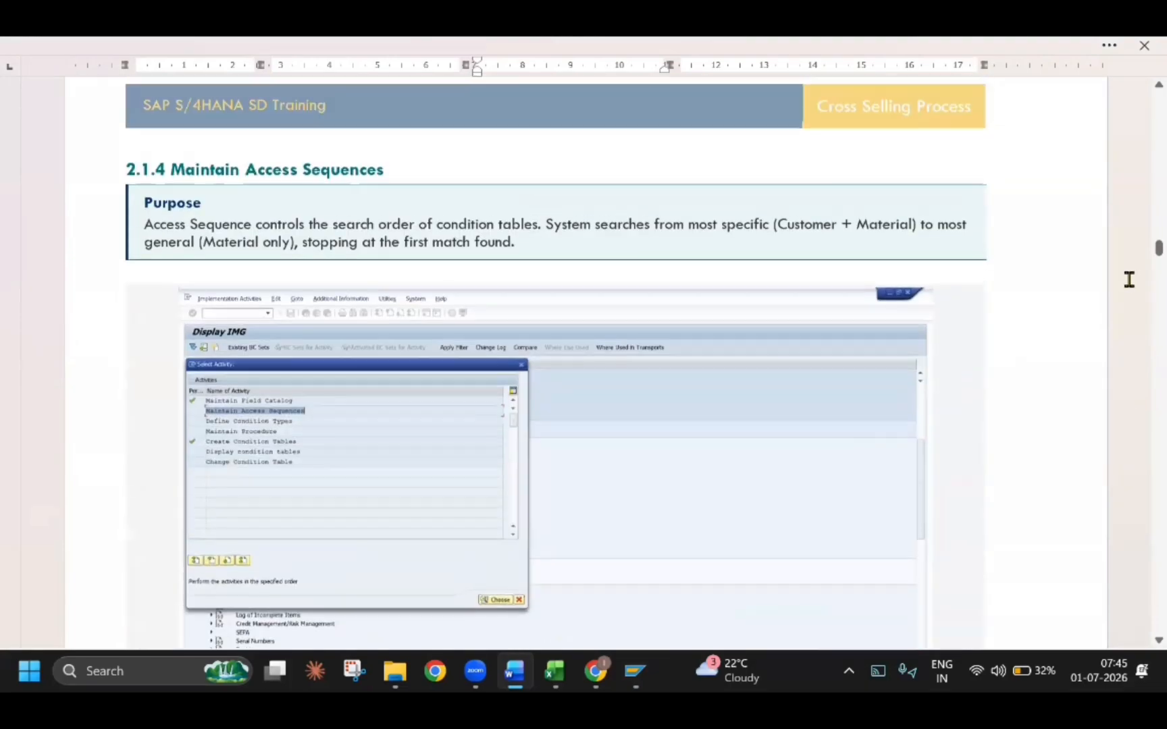
scroll(701, 340, up, 15)
scroll(597, 380, down, 9)
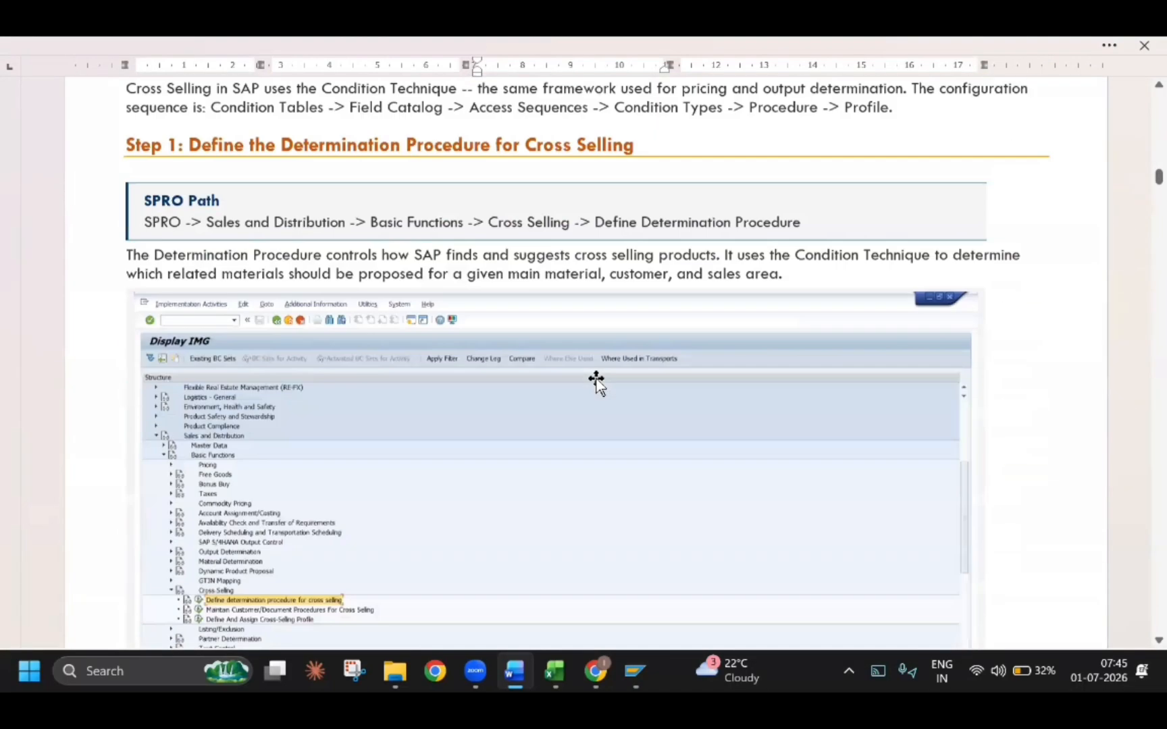
Review section 2.1.2 Create Condition Tables in the guide, including the material-based condition table example
scroll(386, 330, down, 15)
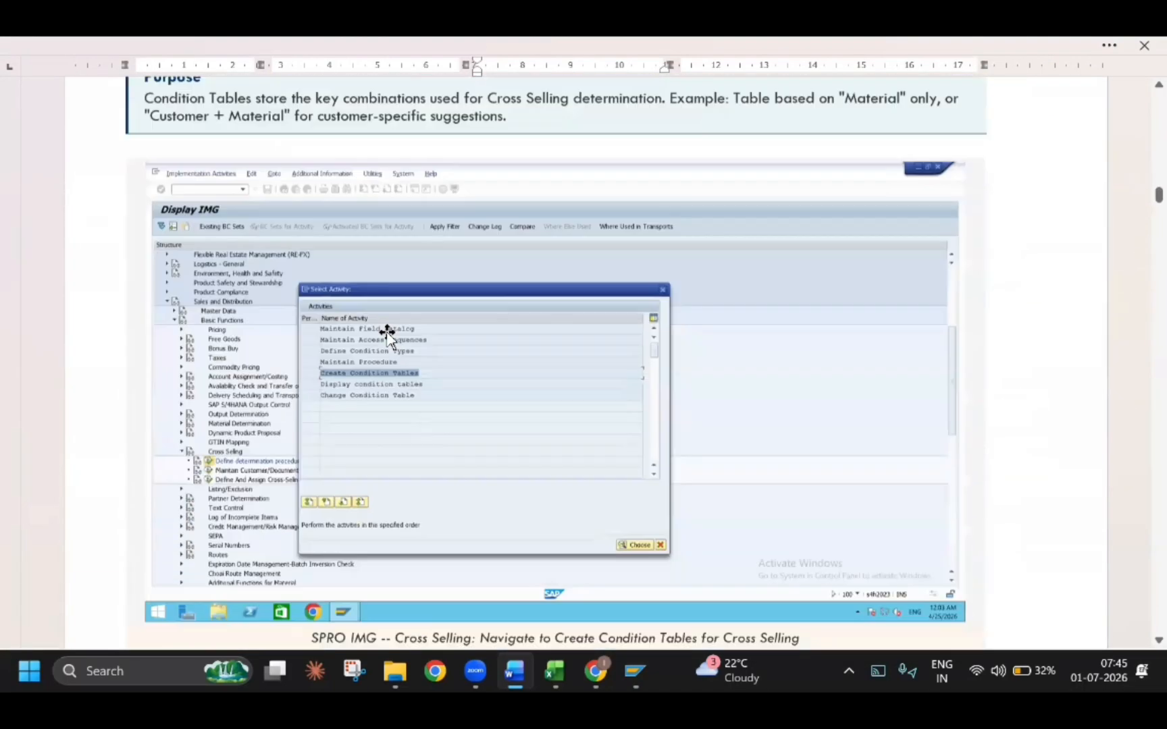
scroll(346, 324, up, 8)
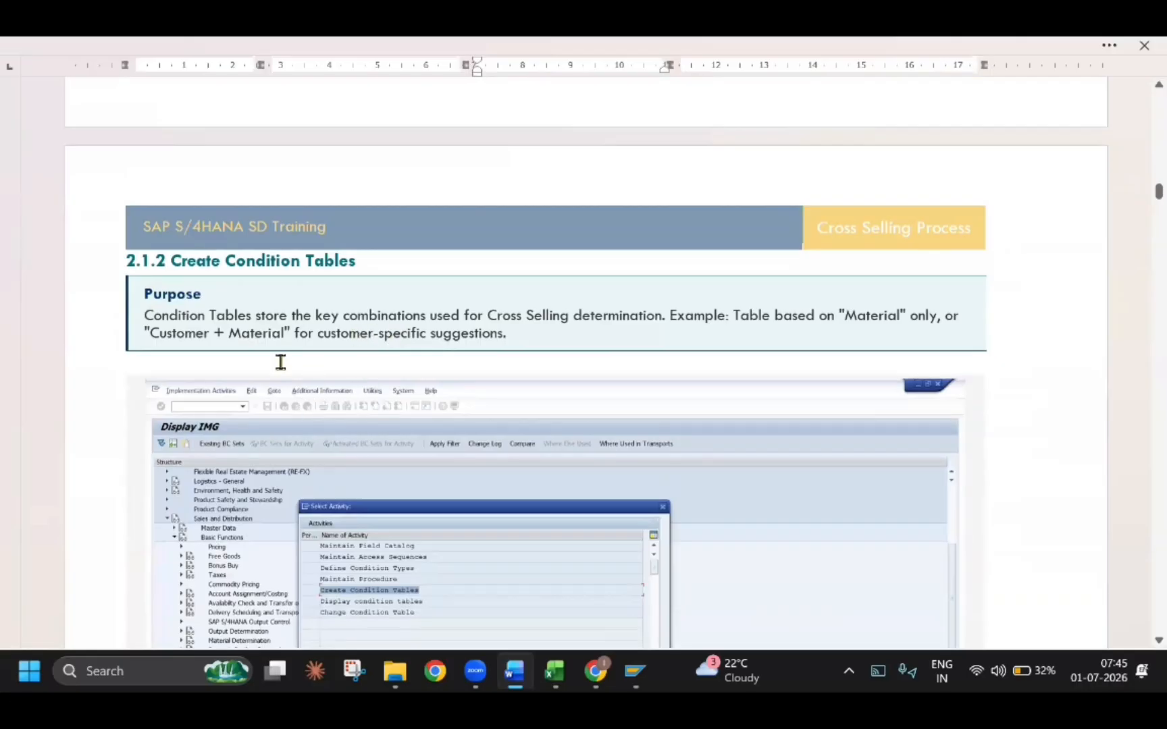
scroll(281, 363, down, 15)
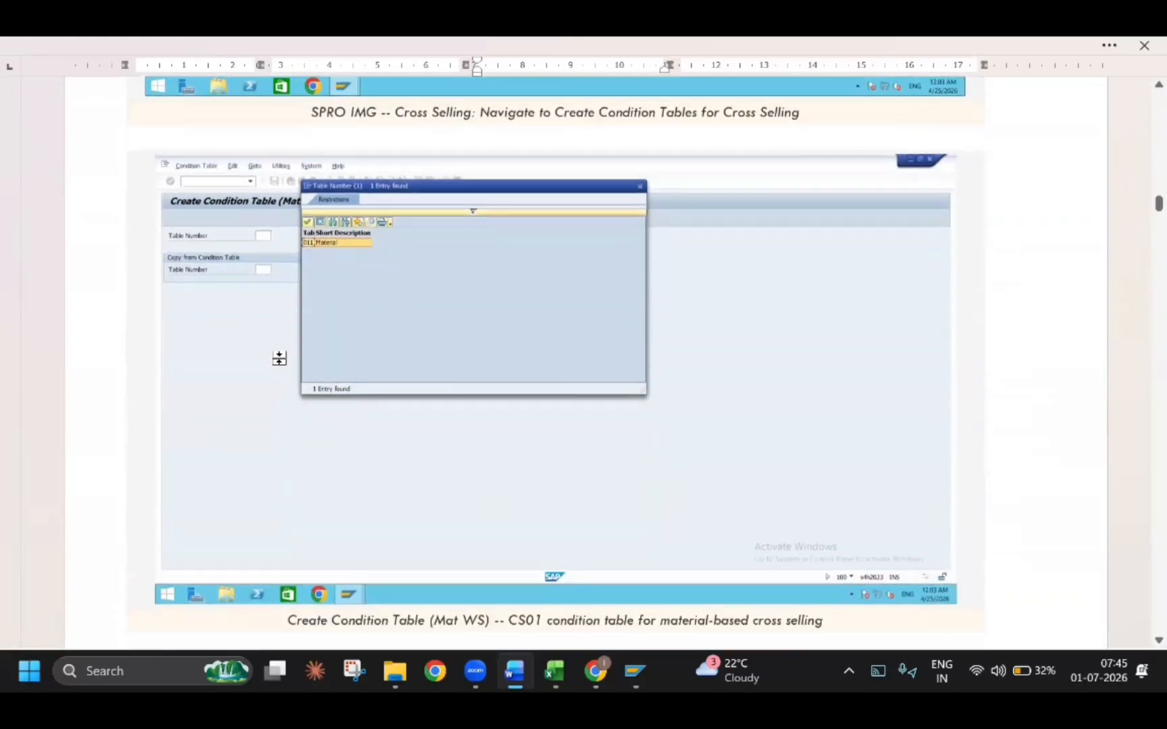
scroll(273, 354, up, 5)
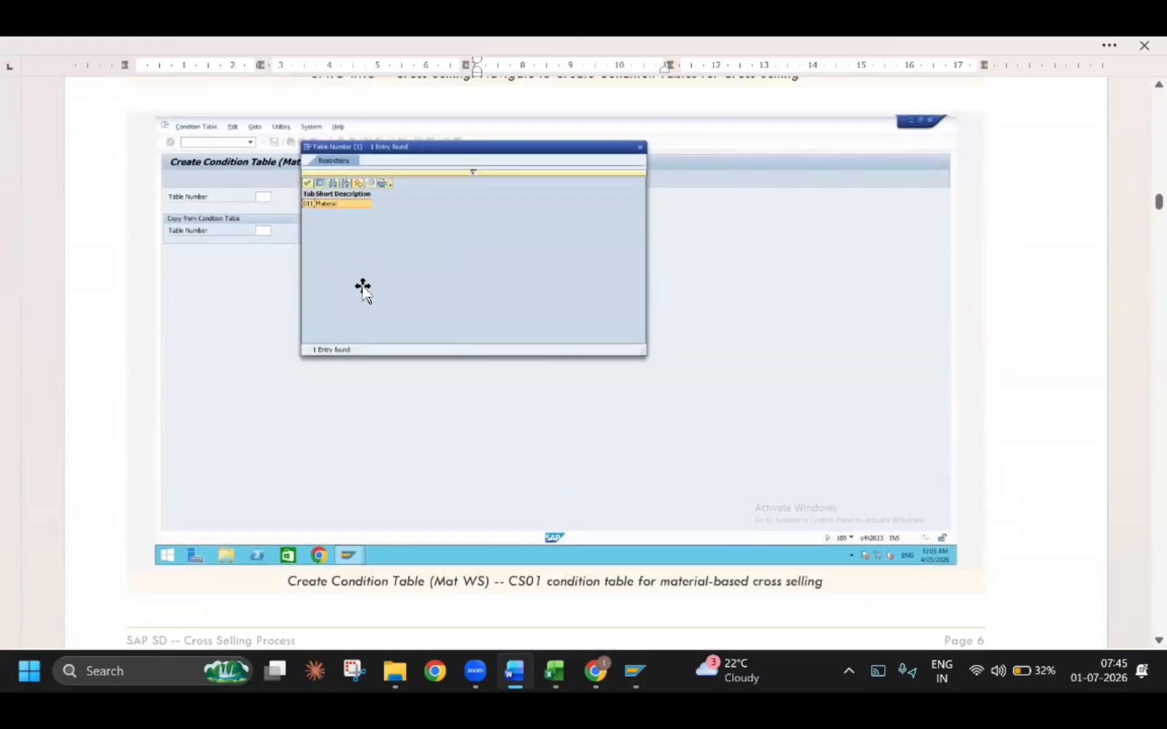
scroll(367, 291, down, 6)
Review section 2.1.3 Maintain Field Catalog and its field list, continuing to section 2.1.4 Maintain Access Sequences
scroll(363, 292, down, 8)
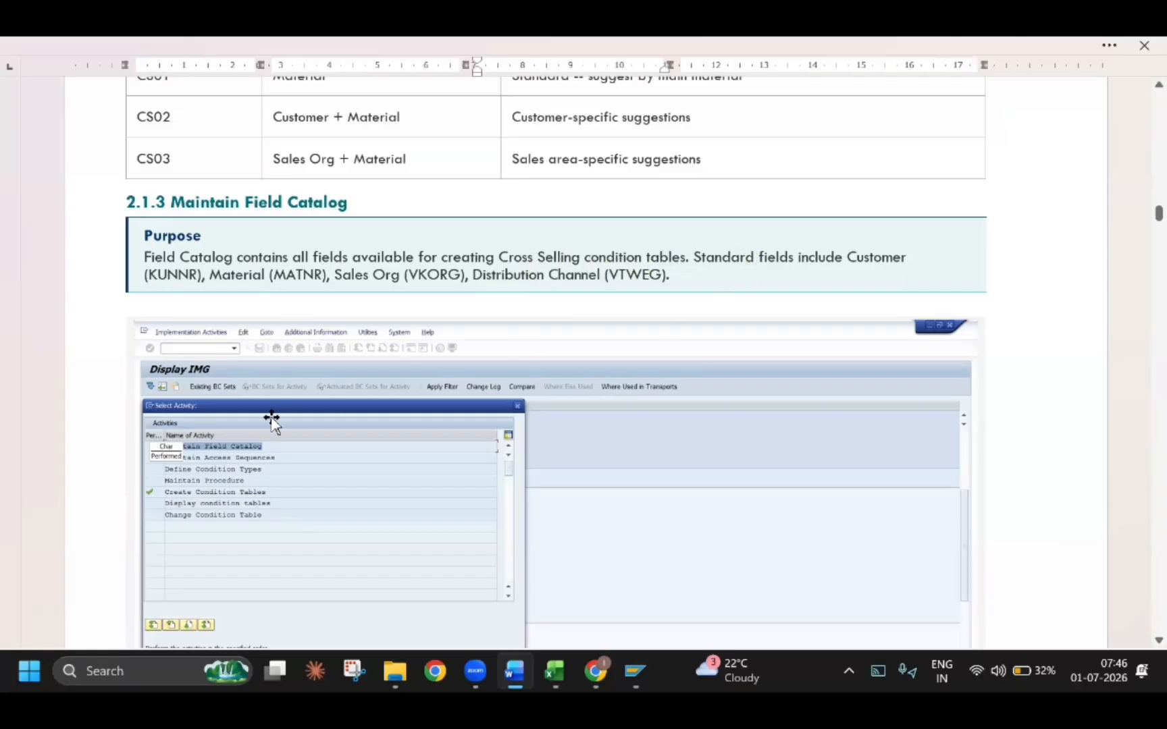
scroll(271, 422, down, 15)
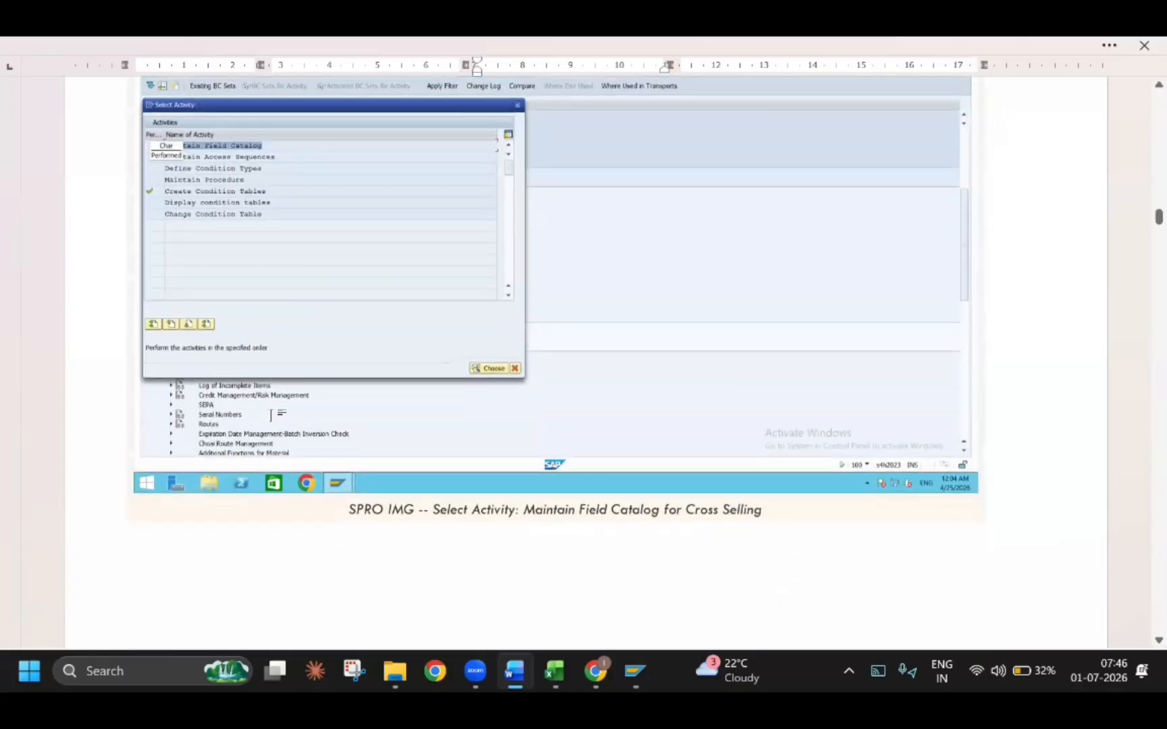
scroll(271, 422, down, 15)
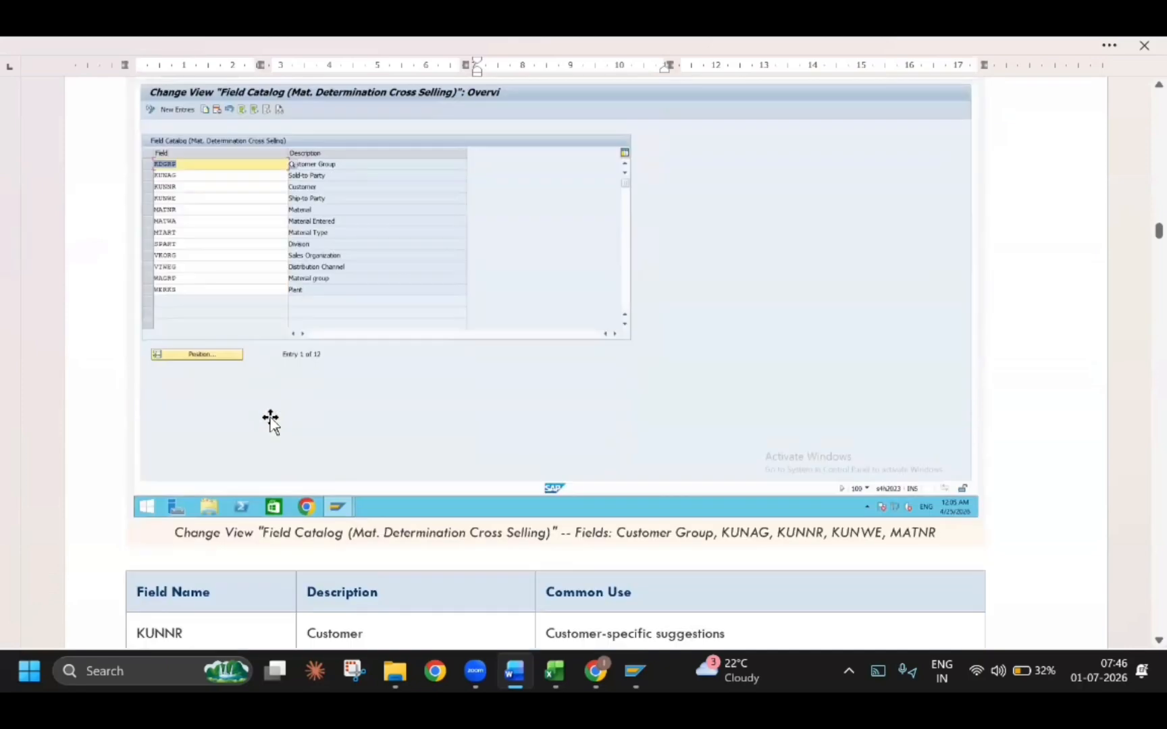
scroll(302, 422, down, 5)
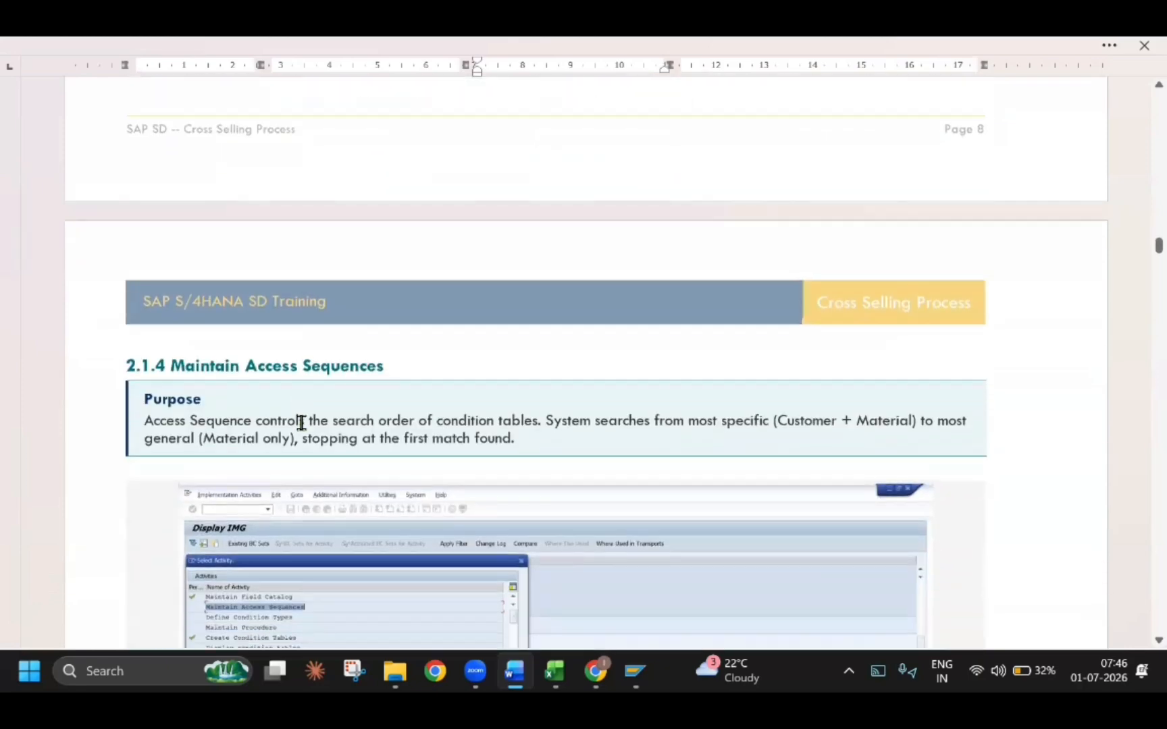
Review sections 2.1.4 Maintain Access Sequences and 2.1.5 Define Condition Types in the guide, including their example entries
scroll(306, 489, down, 5)
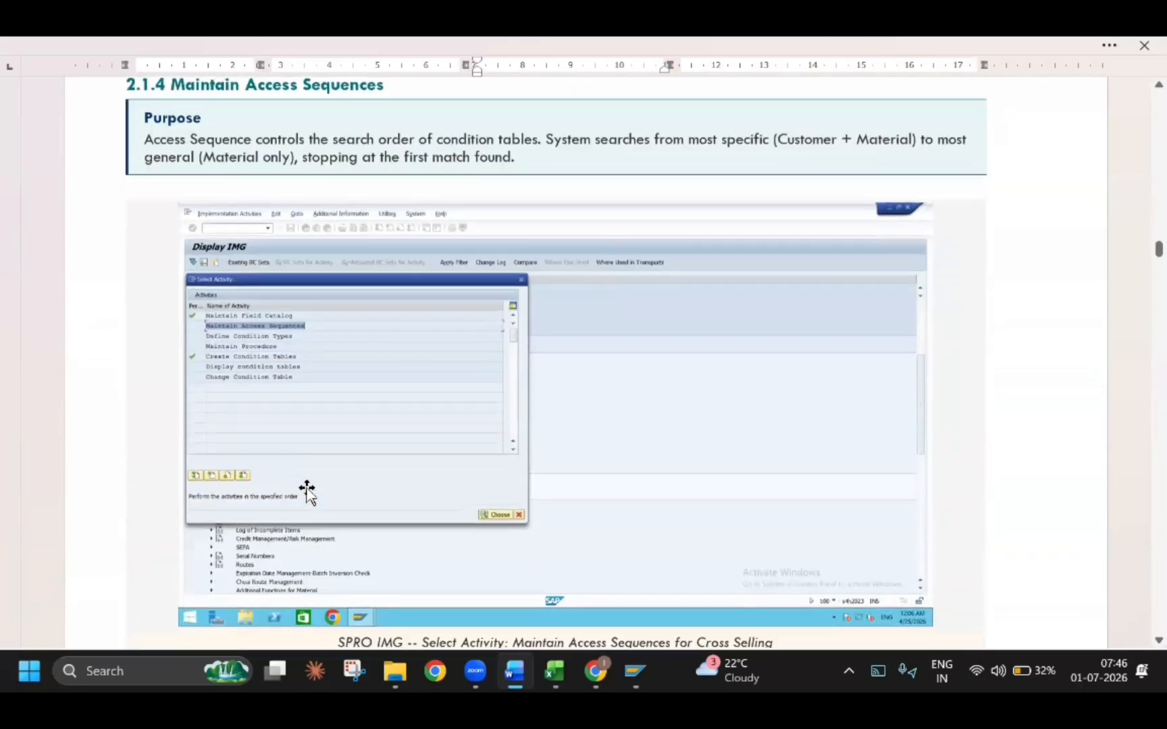
scroll(306, 488, down, 5)
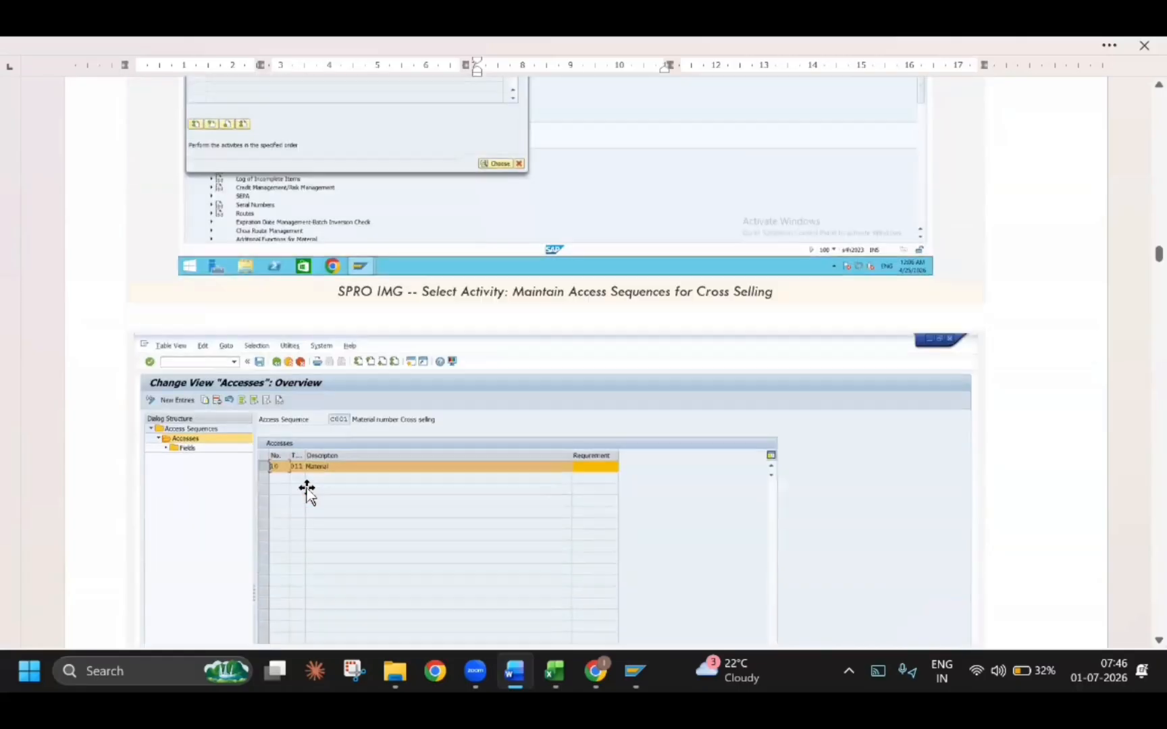
scroll(281, 446, down, 15)
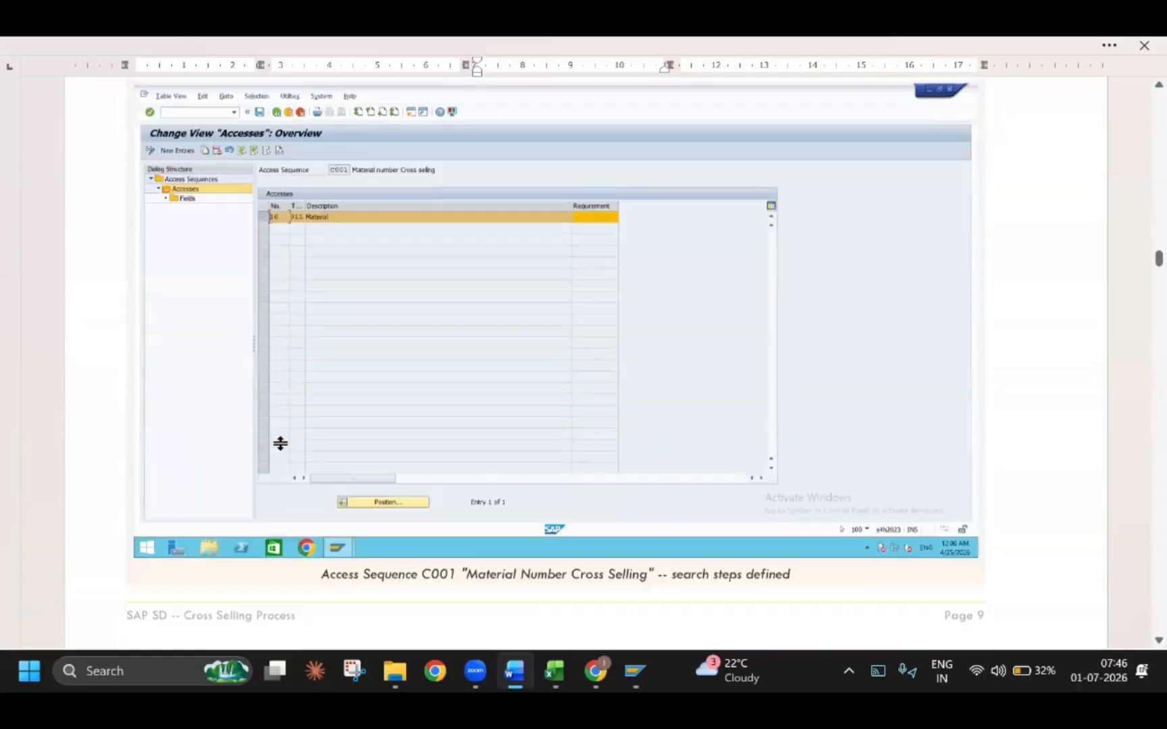
scroll(273, 454, down, 3)
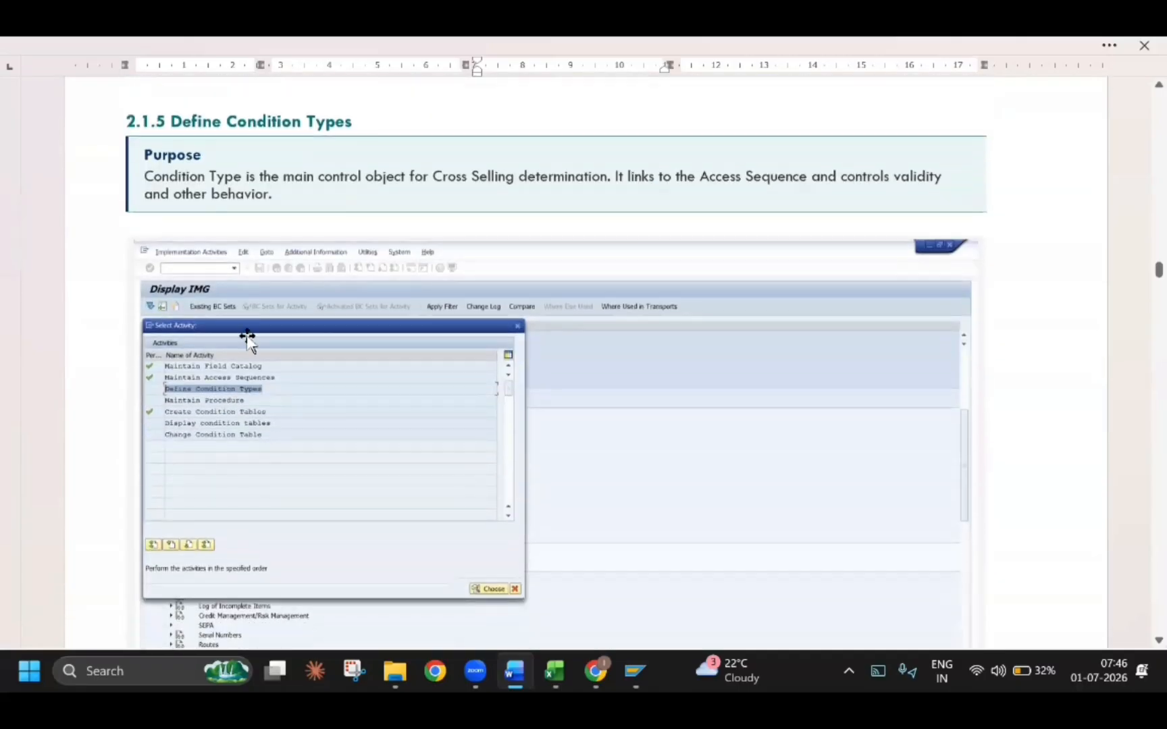
scroll(250, 337, down, 18)
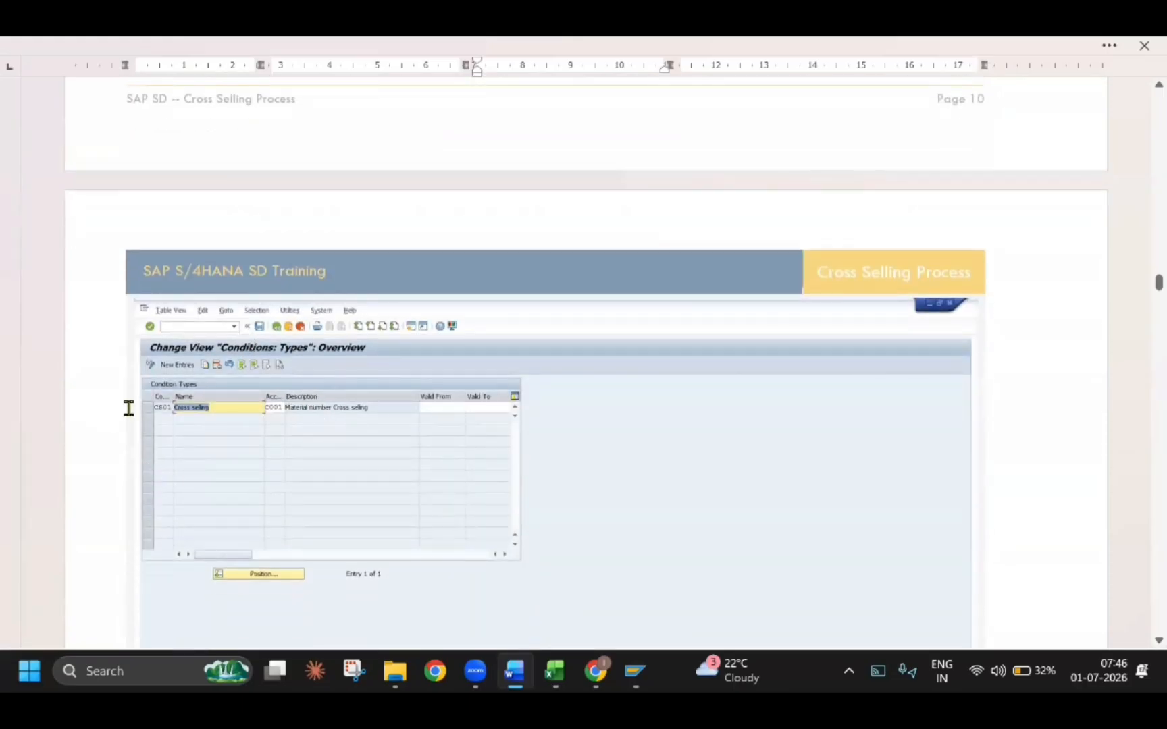
scroll(221, 442, down, 5)
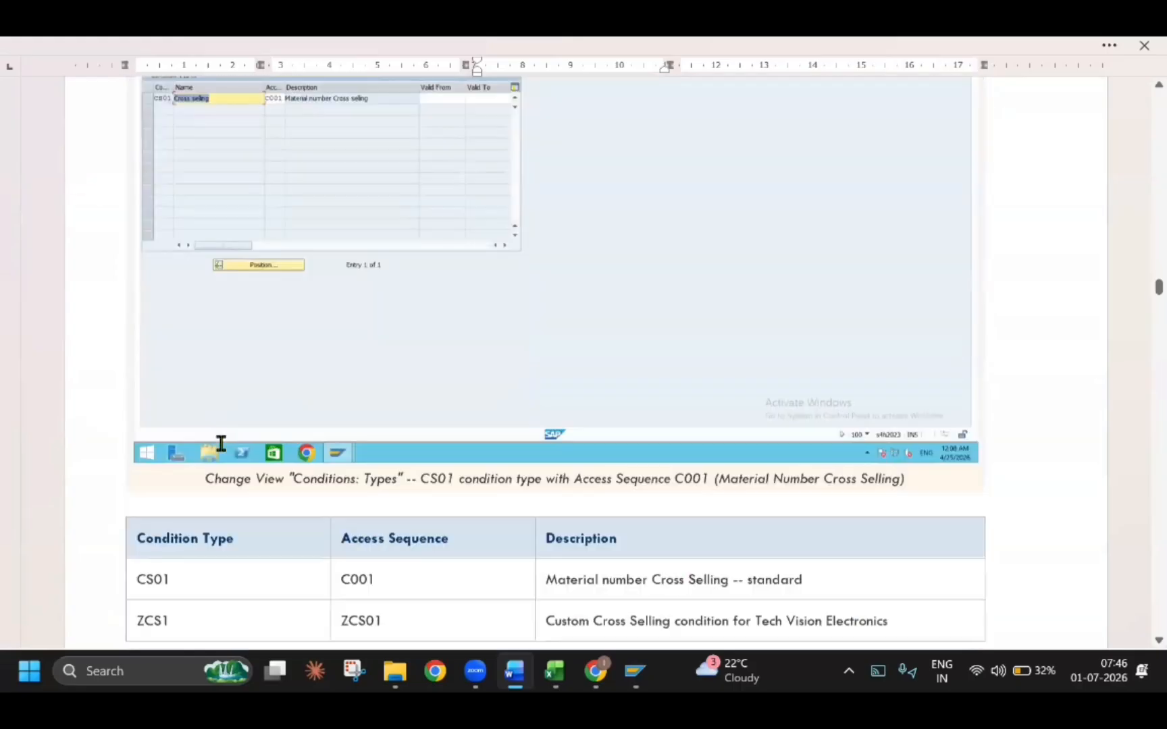
Review section 2.1.6 Maintain Procedure, including its purpose and the procedure control example
scroll(221, 444, down, 10)
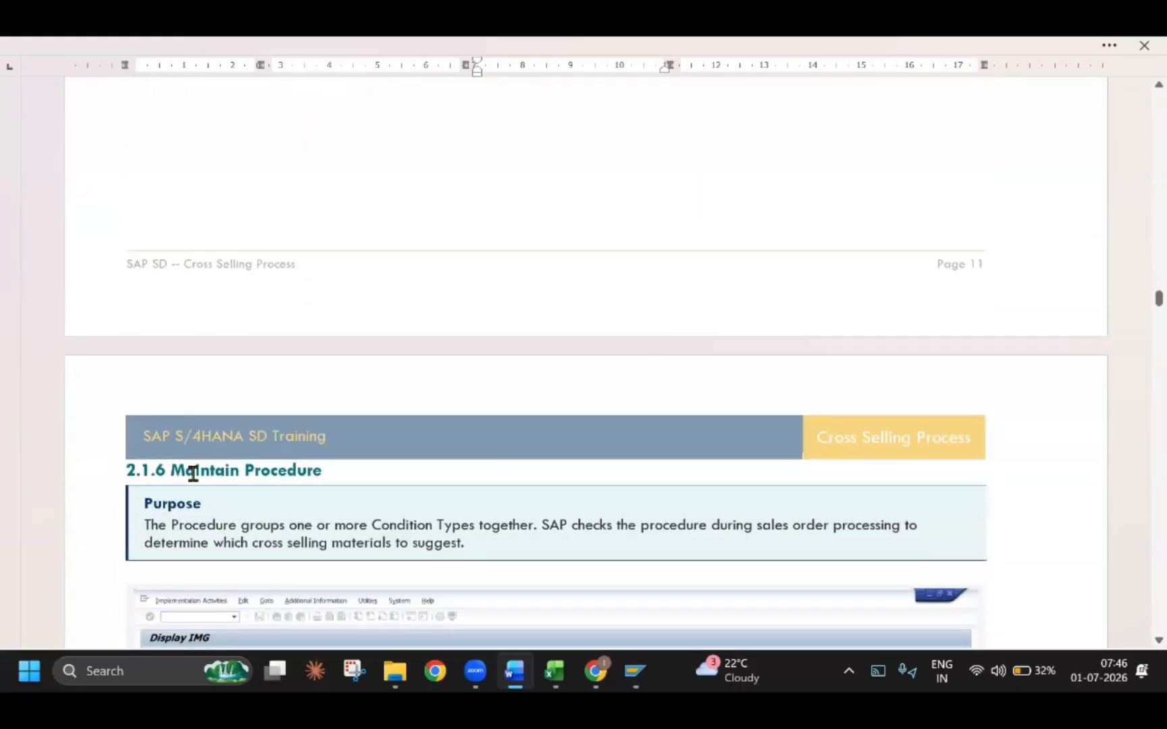
scroll(201, 484, down, 5)
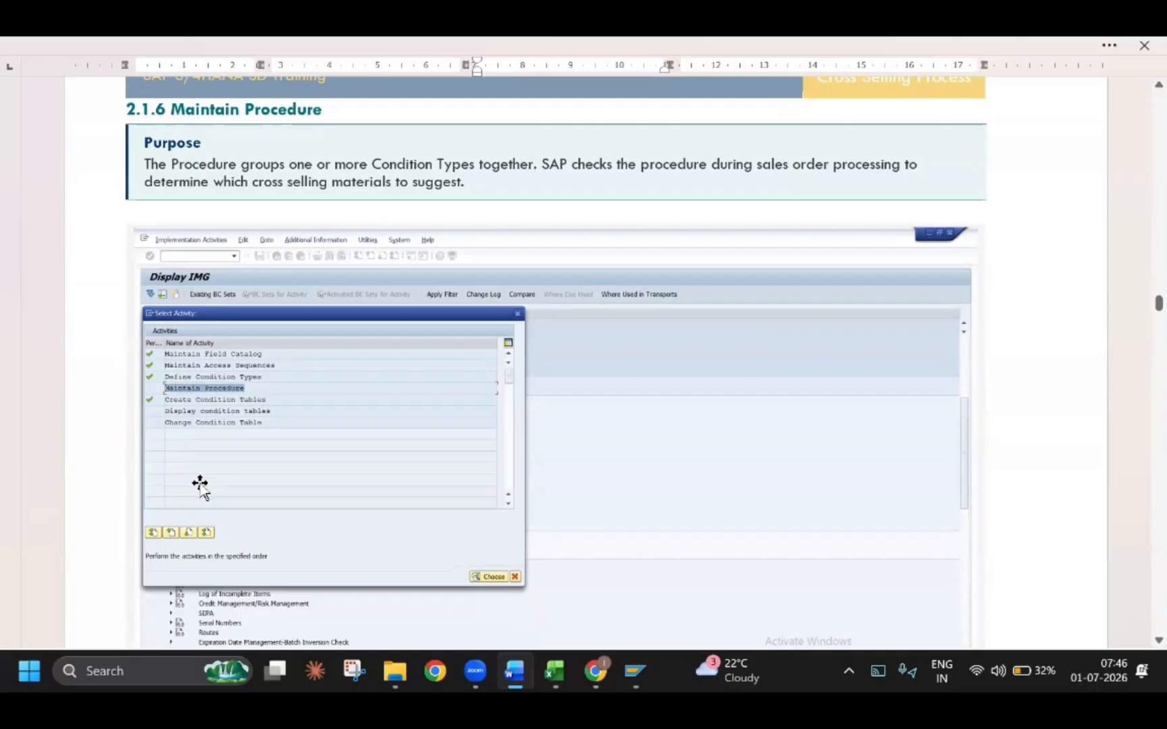
scroll(198, 483, down, 10)
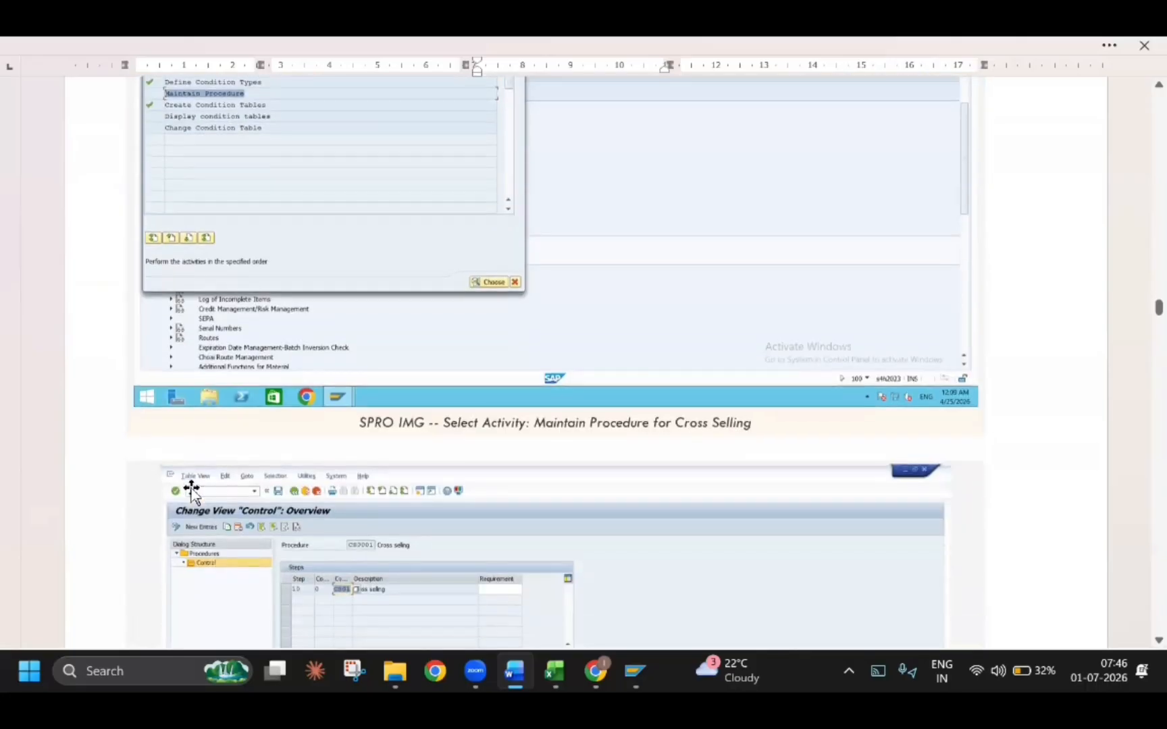
Review the Step 2 concept and section 2.2.1 Define Customer Procedure, highlighting the Retail Customer and Wholesale Customer descriptions in the table
scroll(186, 490, down, 5)
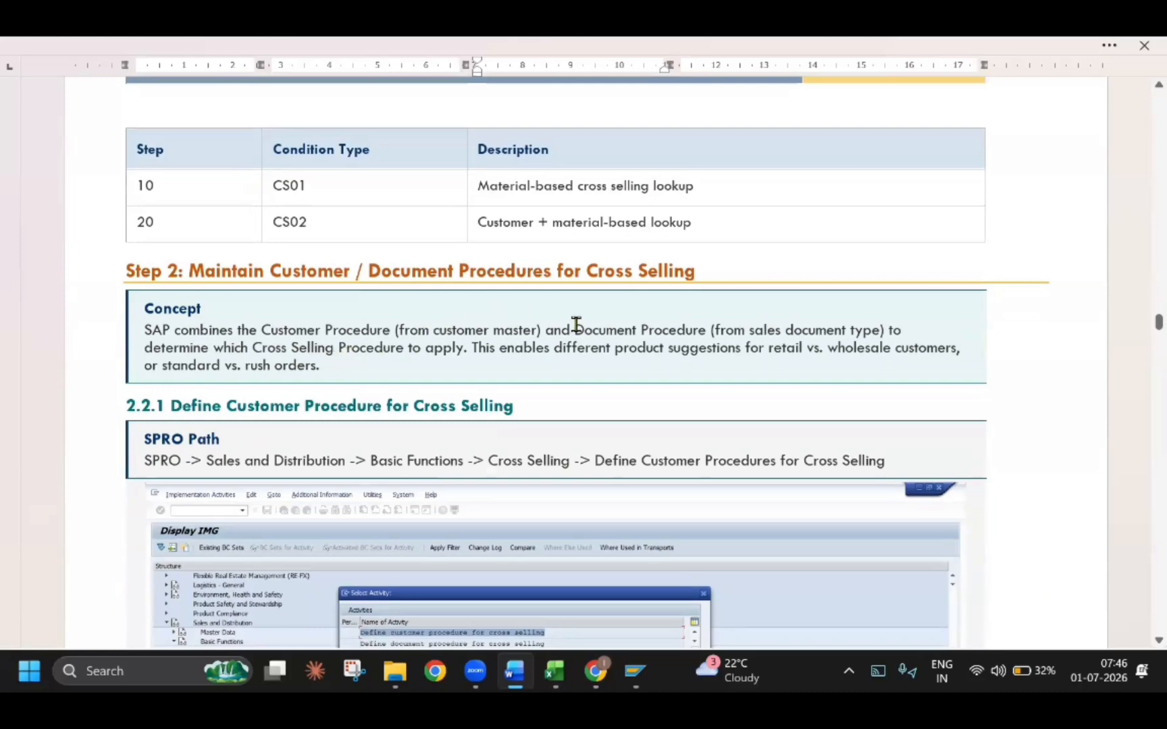
scroll(585, 333, down, 4)
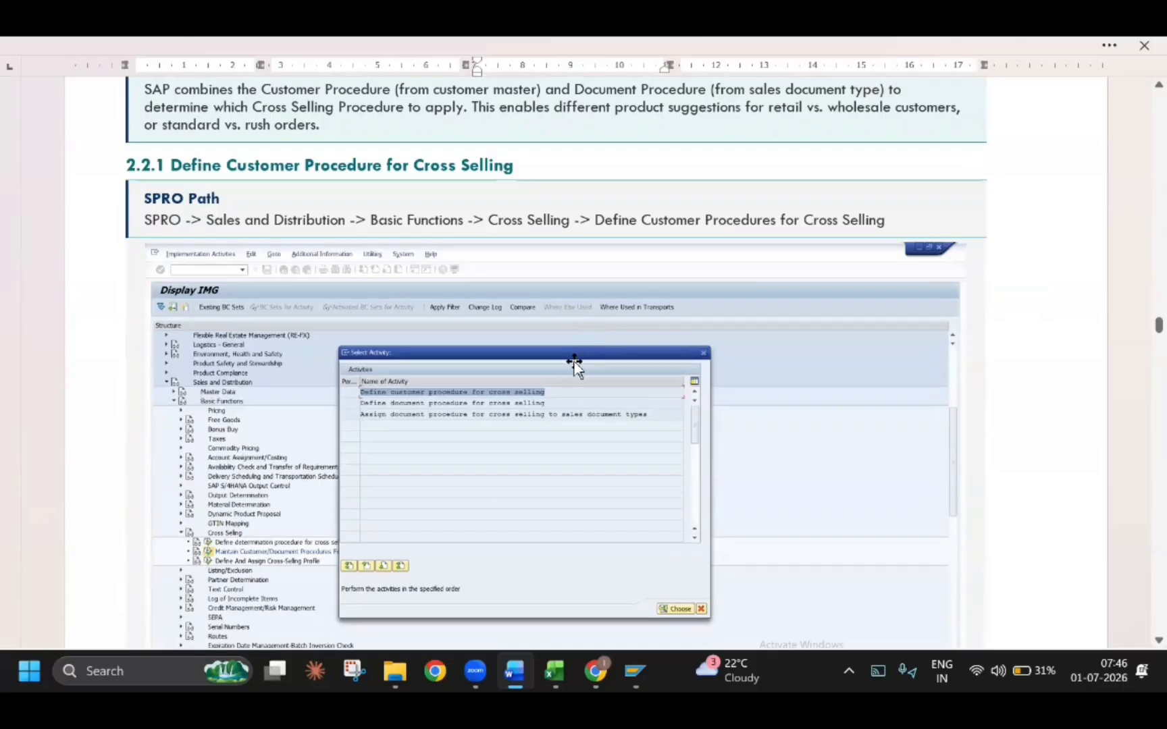
scroll(552, 378, down, 10)
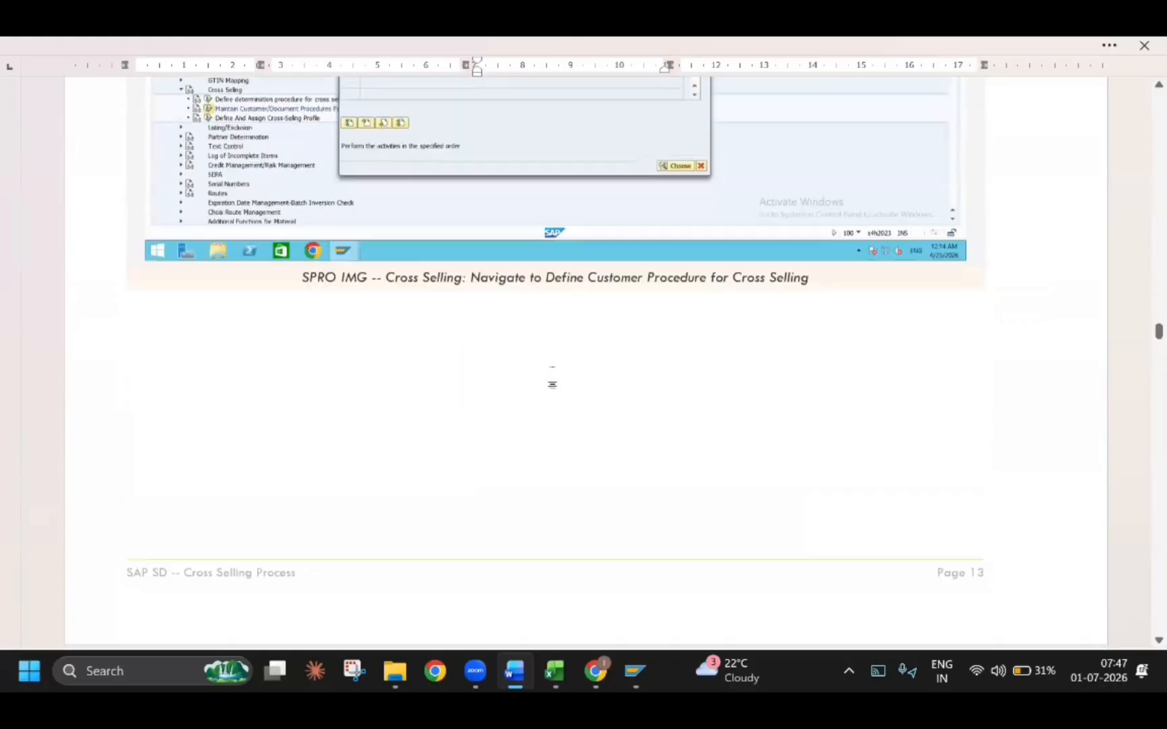
scroll(552, 382, down, 20)
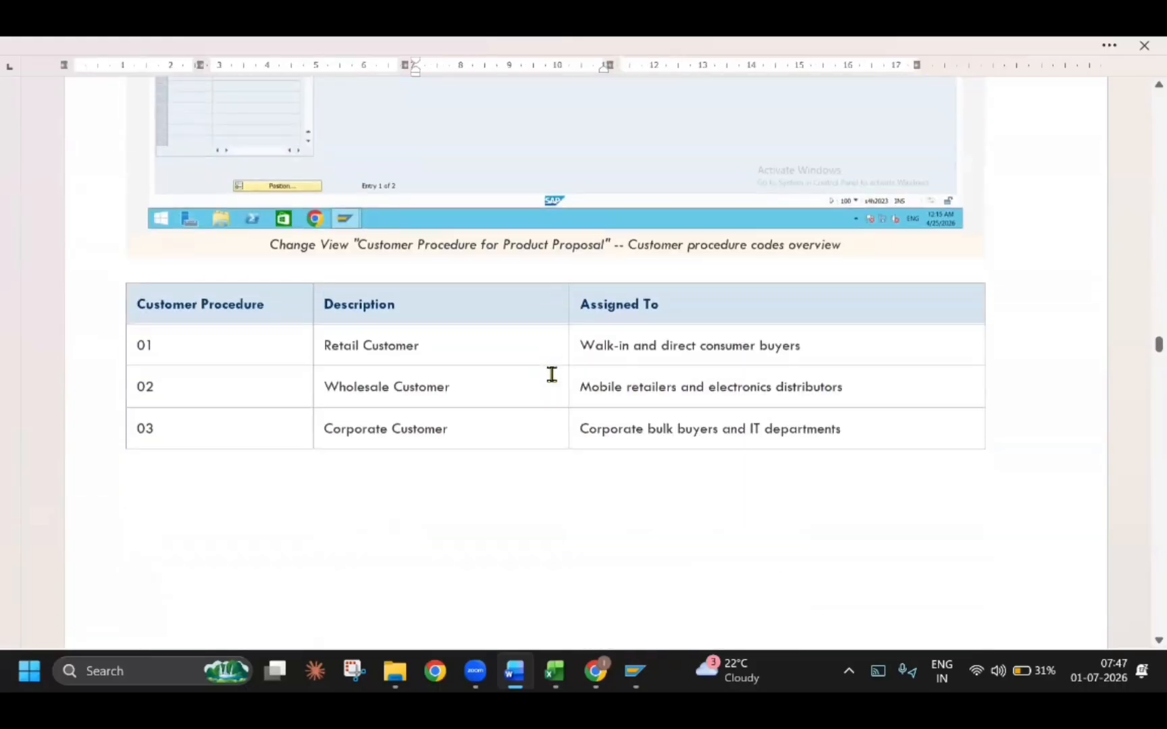
drag(418, 345, 324, 343)
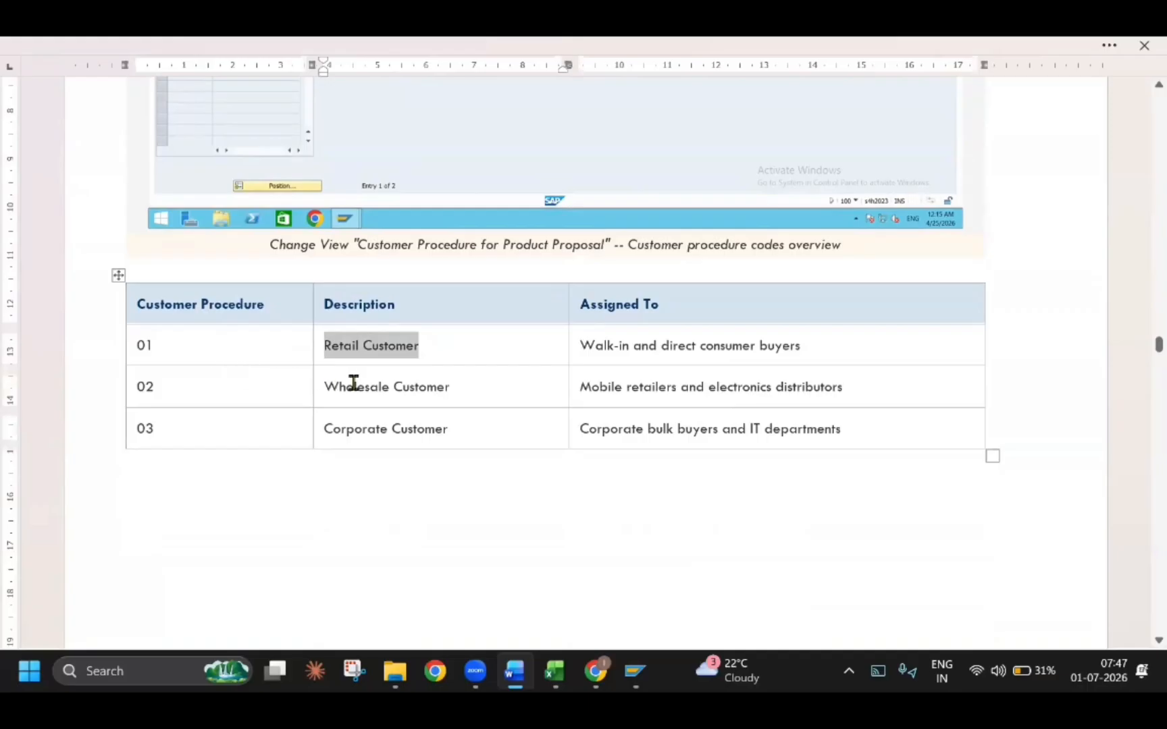
drag(445, 390, 324, 387)
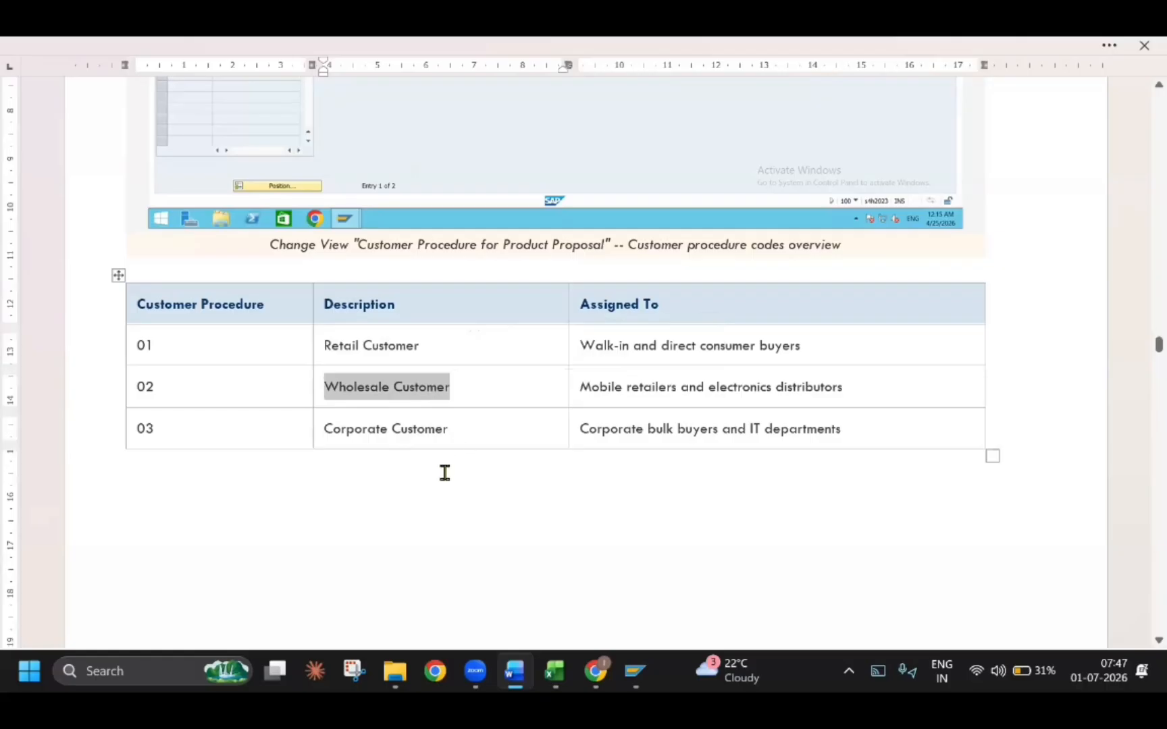
Review sections 2.2.2 Define Document Procedure and 2.2.3 Assign Document Procedure to Sales Document Types, down to the determination logic
scroll(445, 473, down, 10)
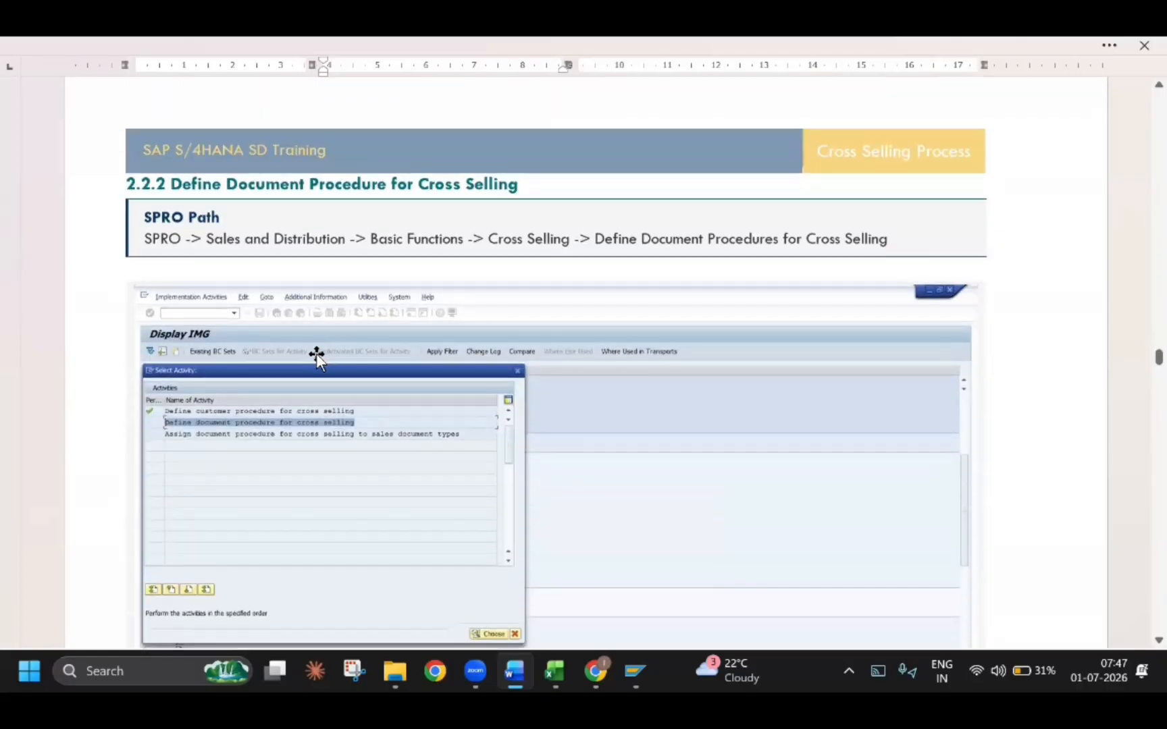
scroll(316, 353, down, 10)
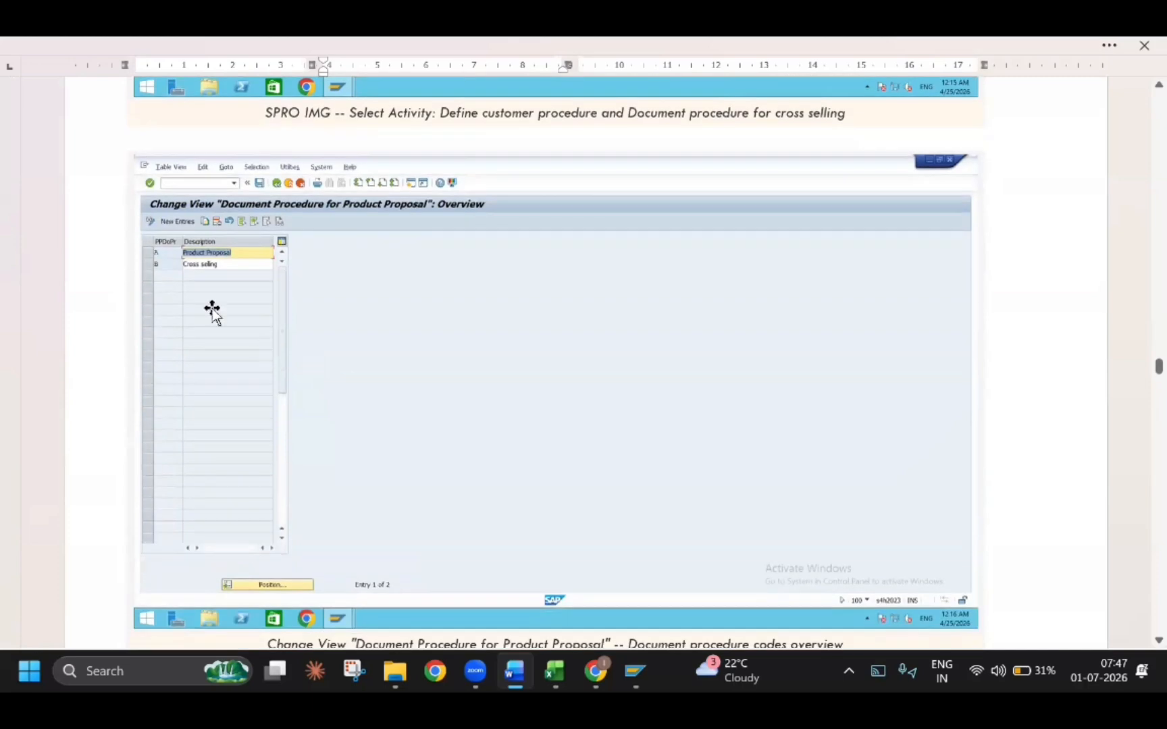
scroll(265, 383, down, 8)
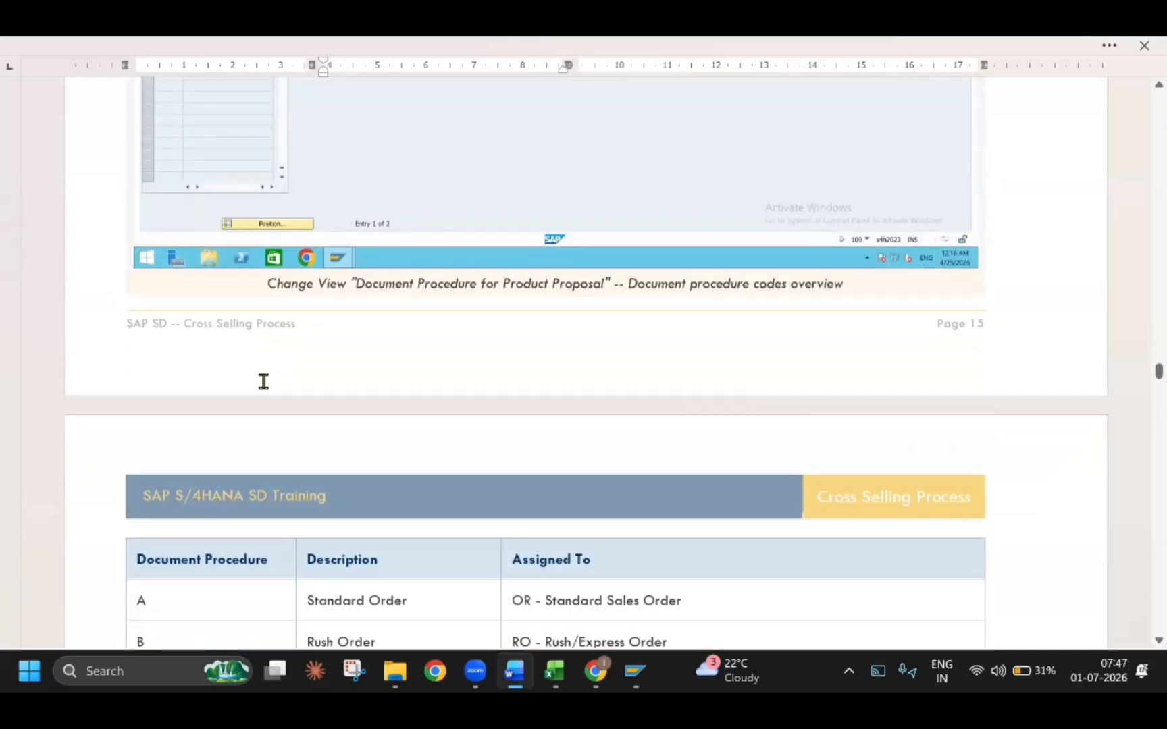
scroll(260, 398, down, 6)
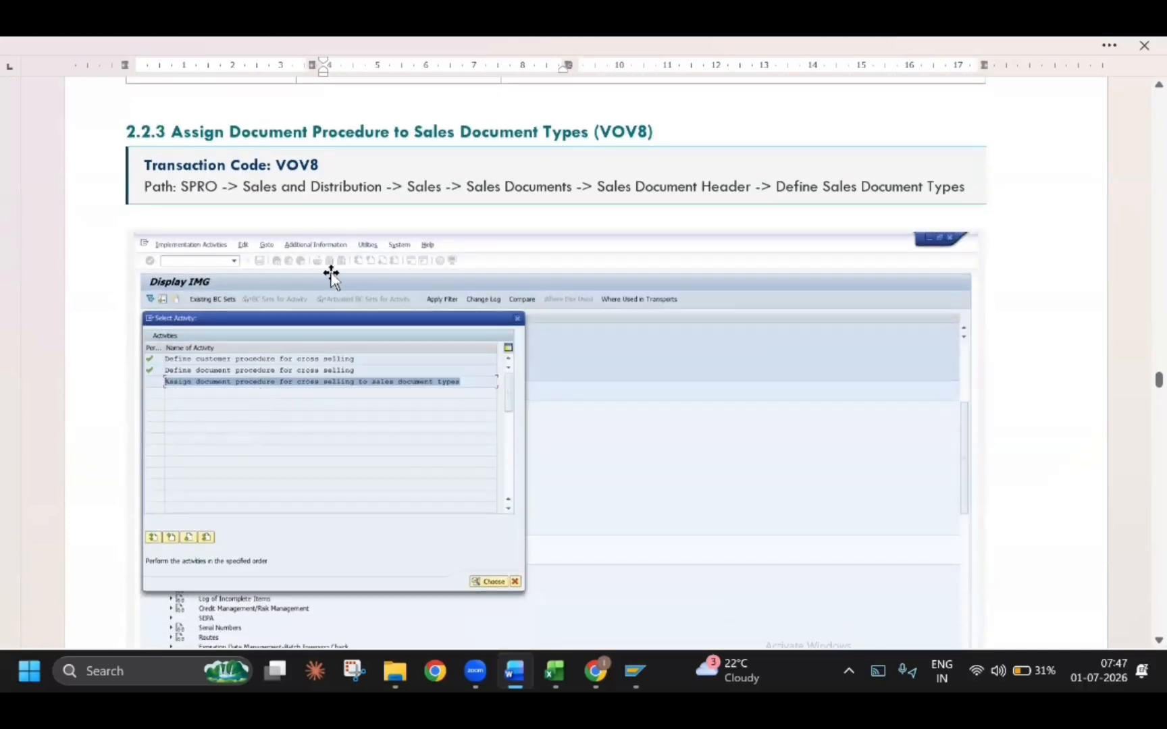
scroll(286, 354, down, 10)
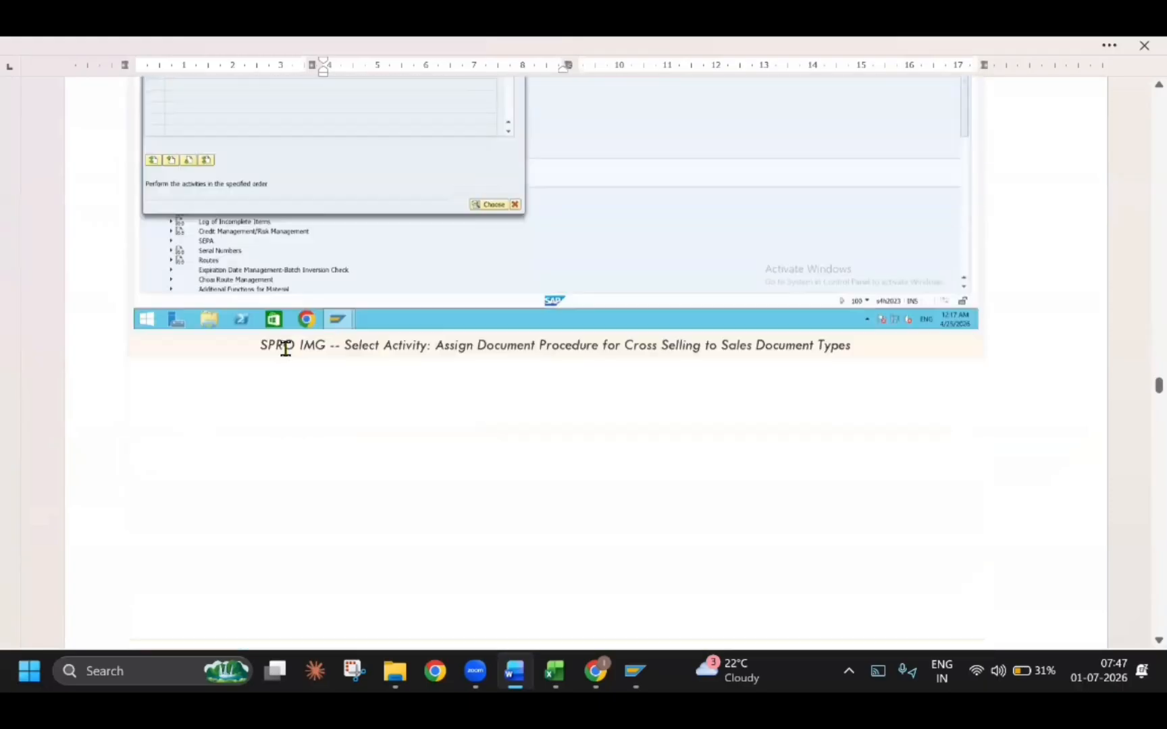
scroll(357, 359, down, 12)
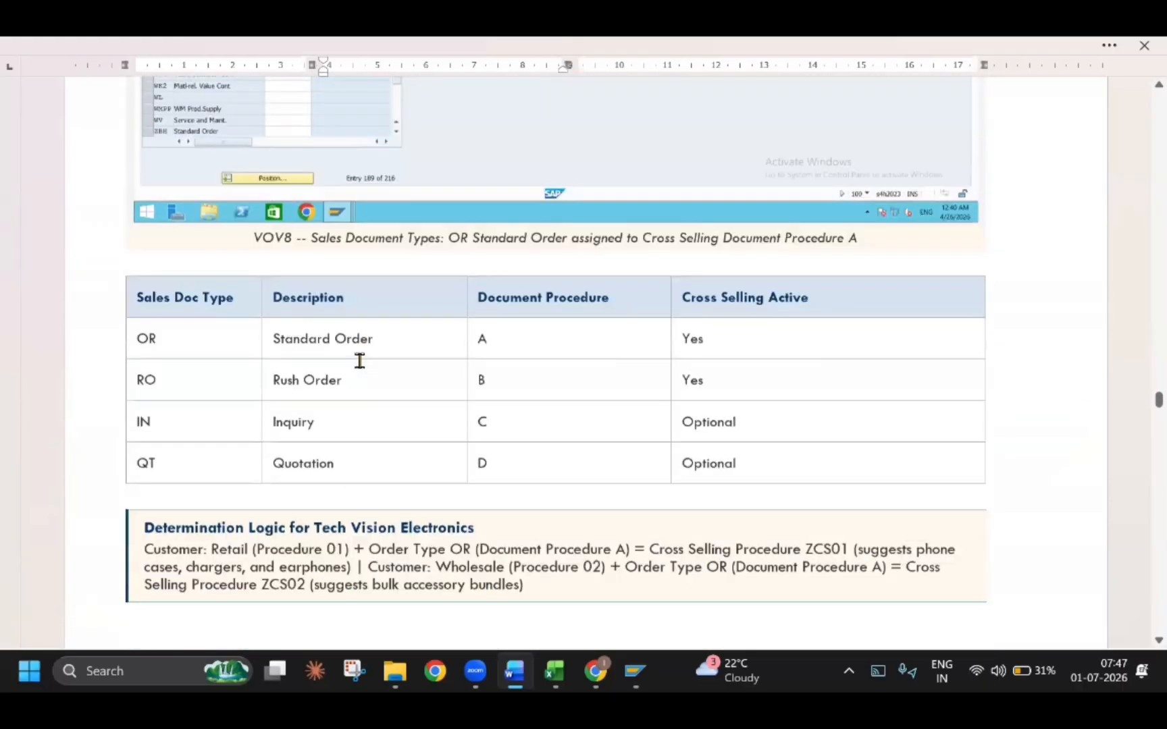
Review Step 3, covering the cross-selling profile definition, its assignment to sales document types, and the profile determination example
scroll(359, 360, down, 2)
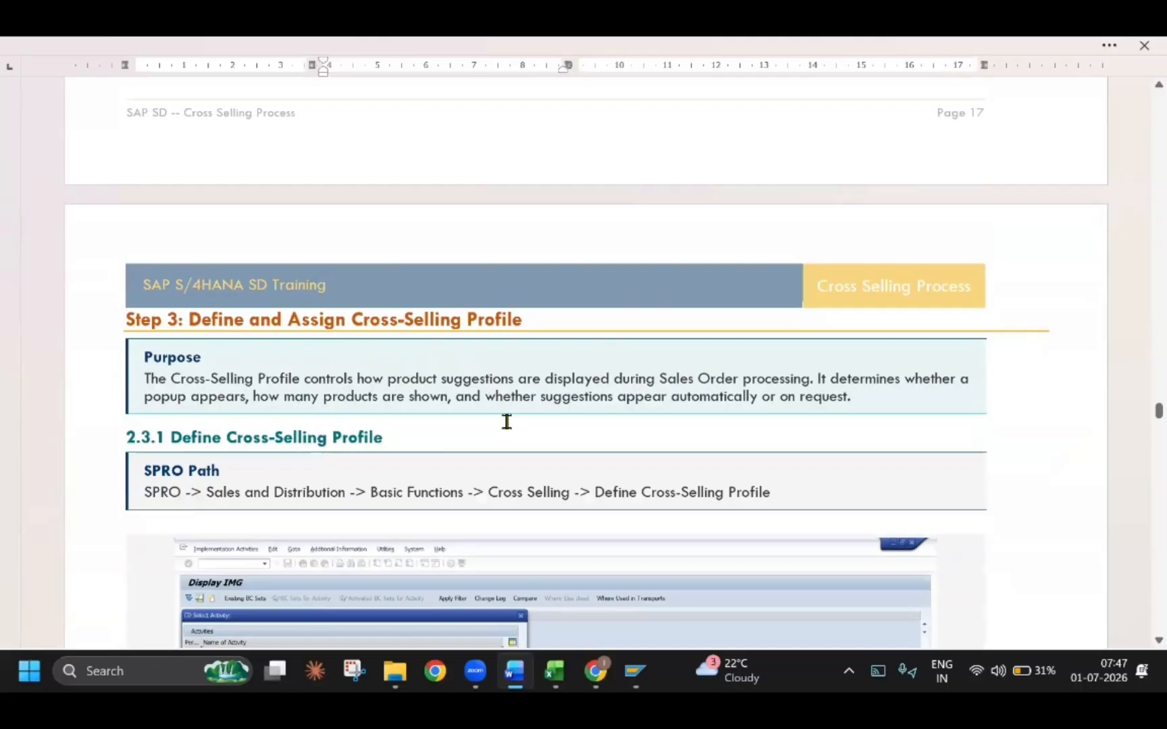
scroll(473, 420, down, 5)
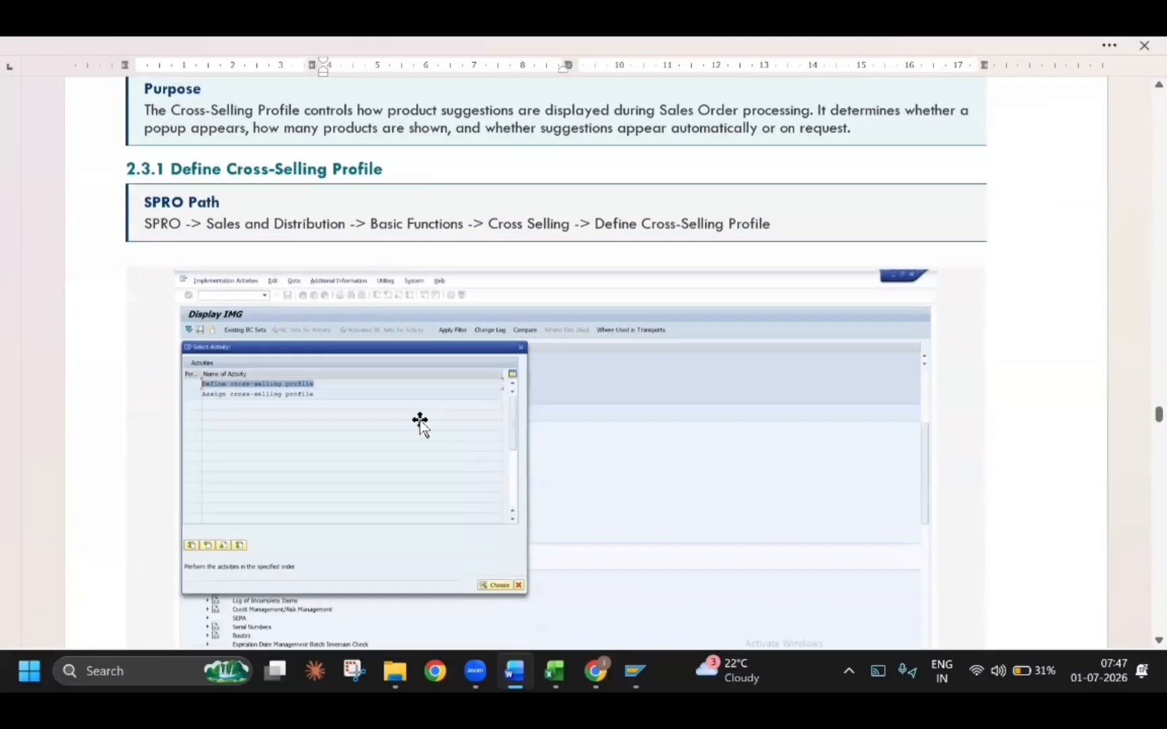
scroll(281, 368, down, 8)
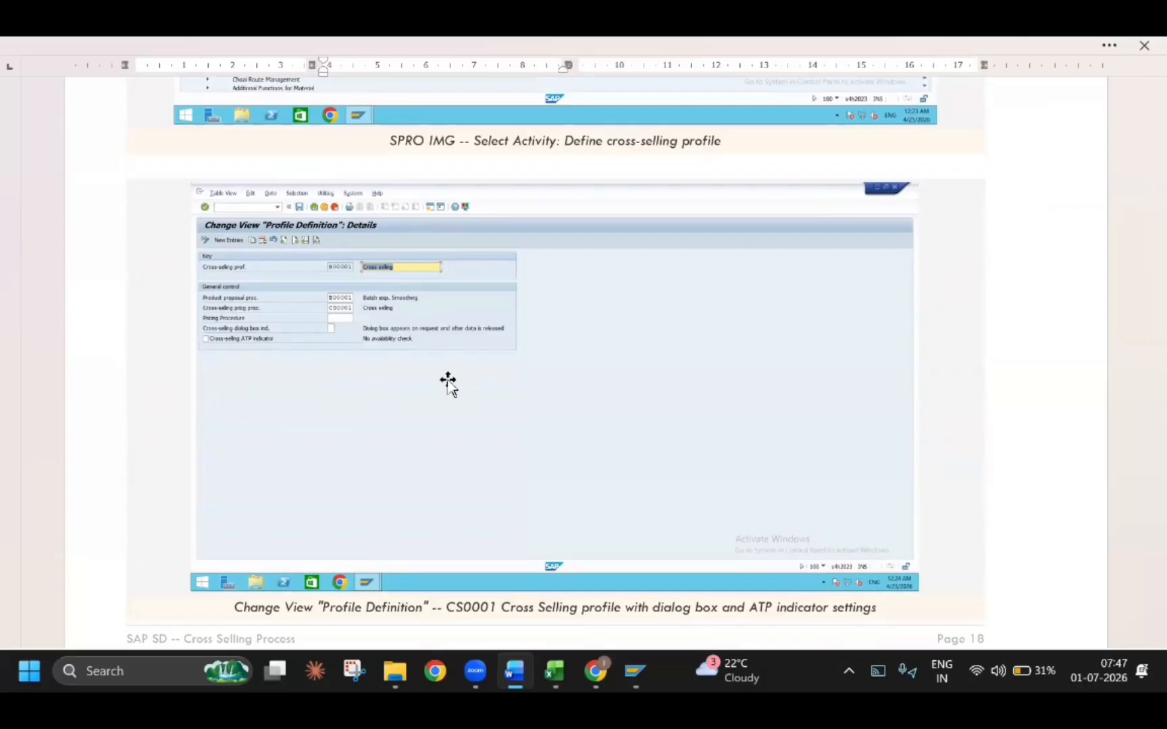
scroll(448, 384, down, 15)
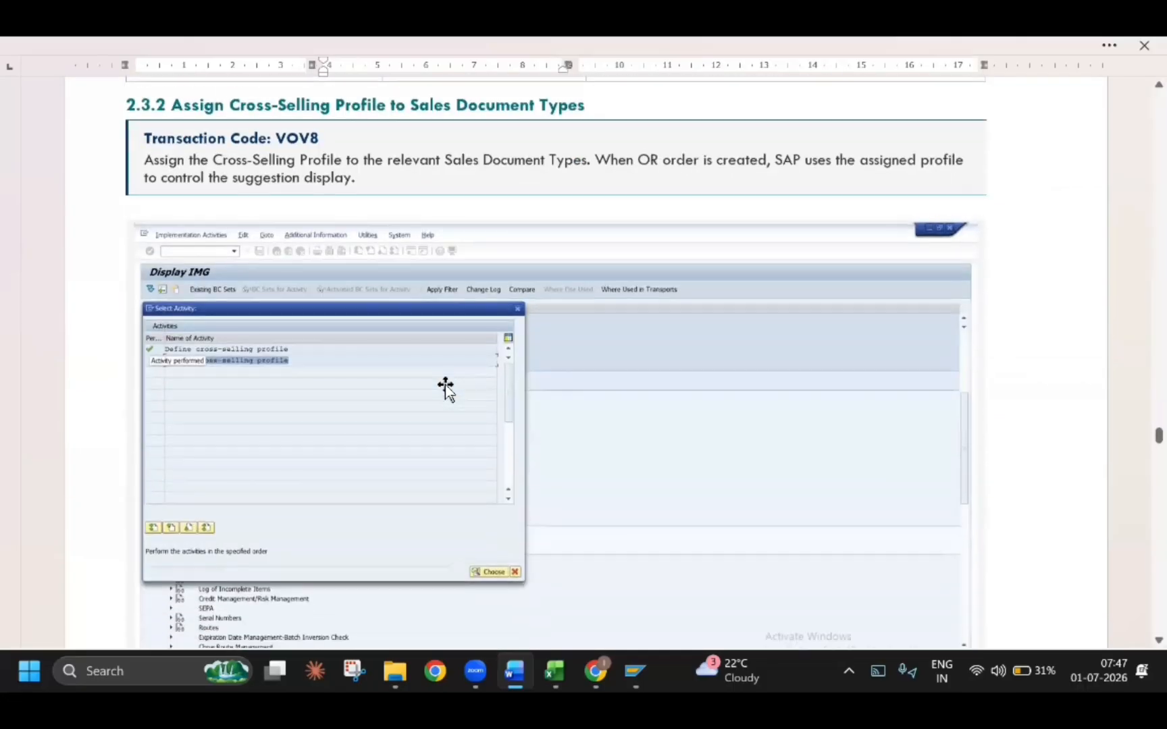
scroll(446, 388, down, 2)
scroll(445, 388, down, 10)
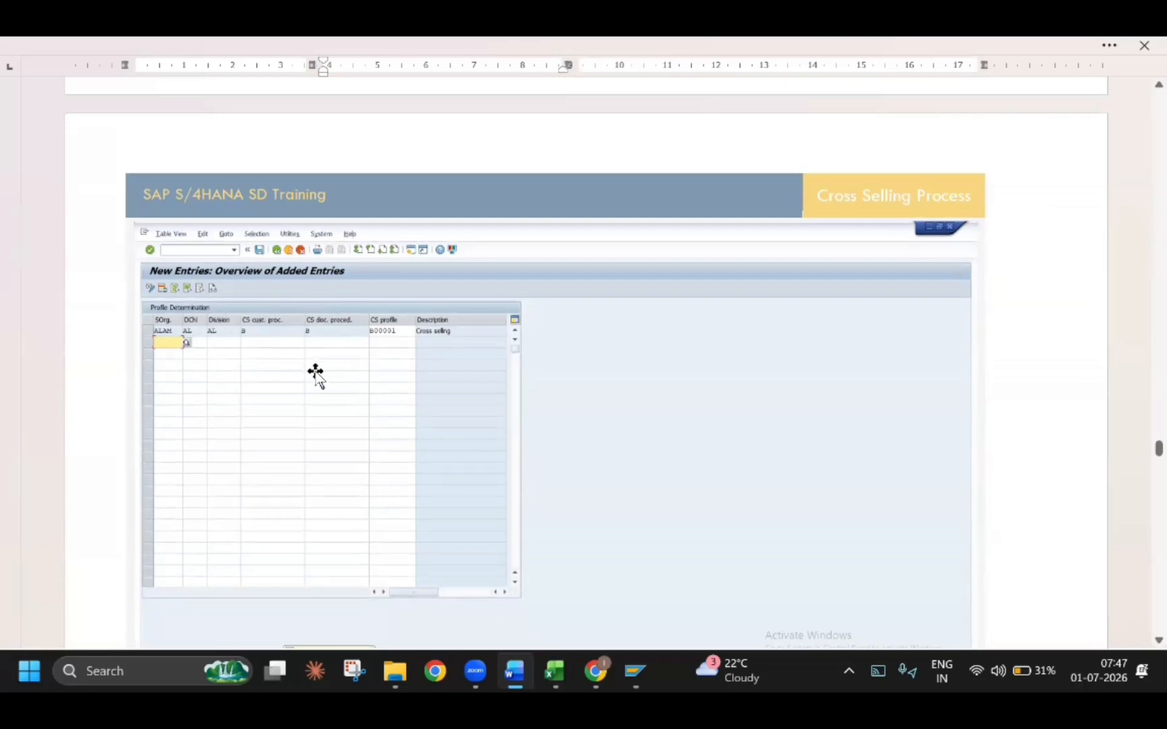
Go to section 3 End User Testing and read the overview and the table of testing steps with their transaction codes
scroll(315, 375, down, 15)
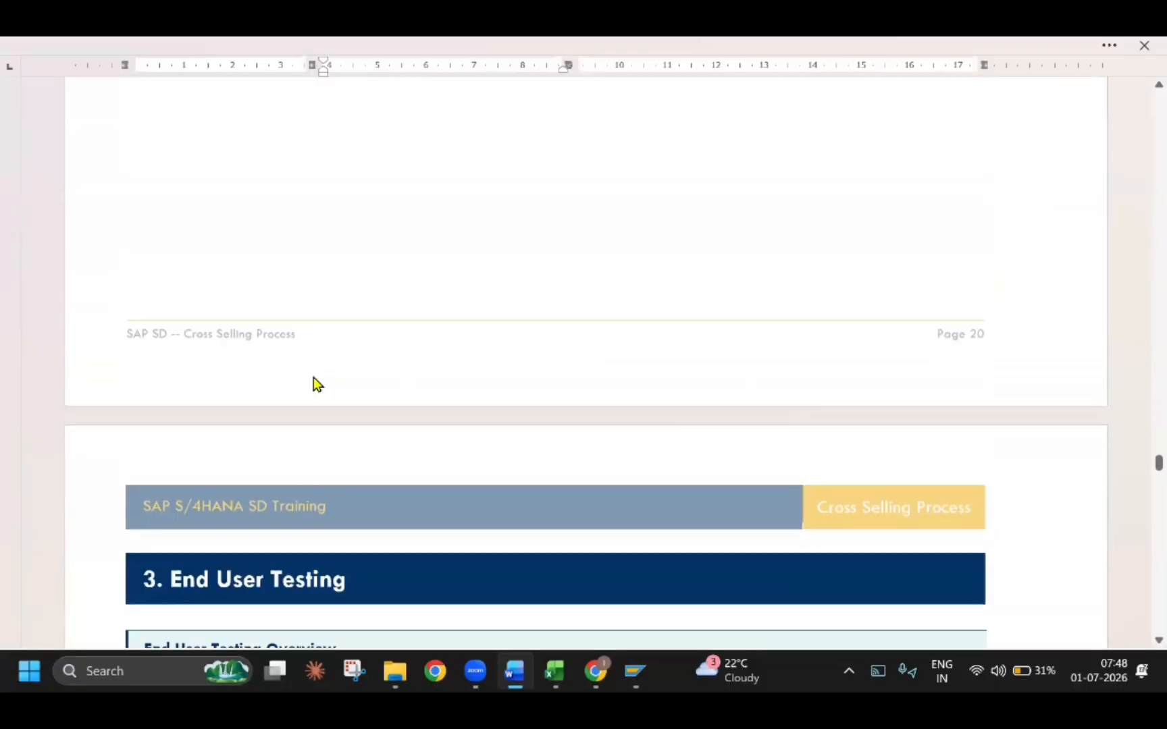
scroll(317, 384, down, 5)
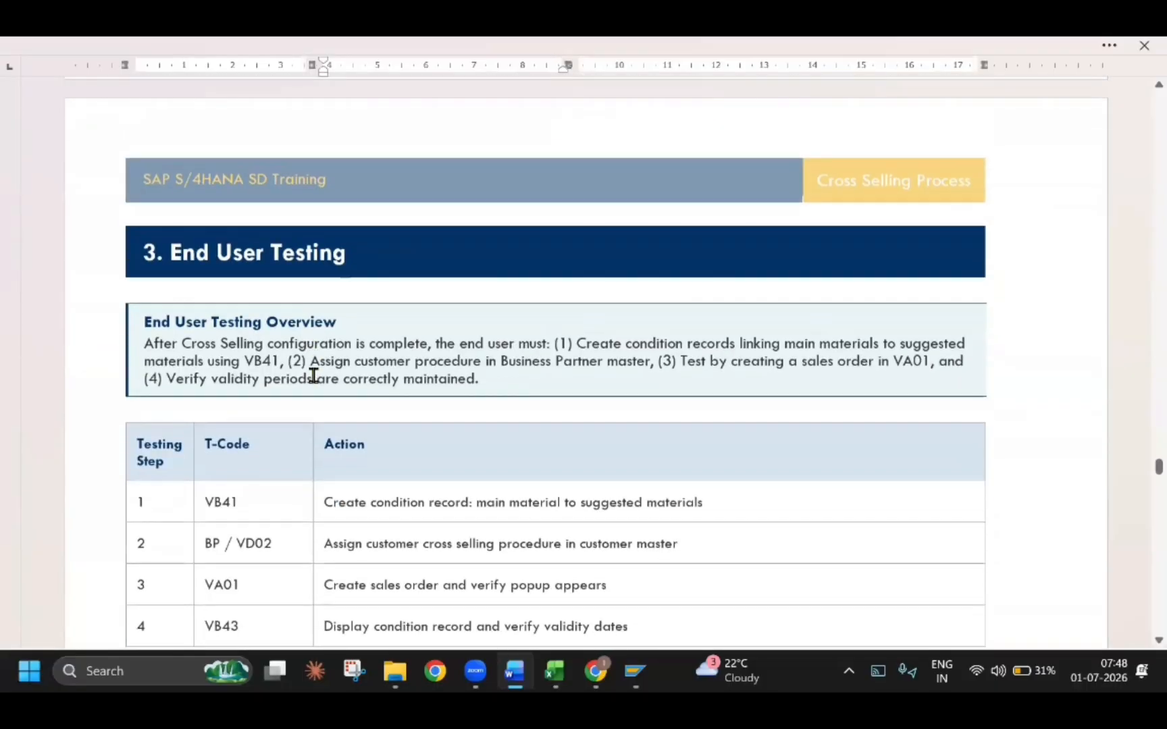
scroll(314, 376, down, 3)
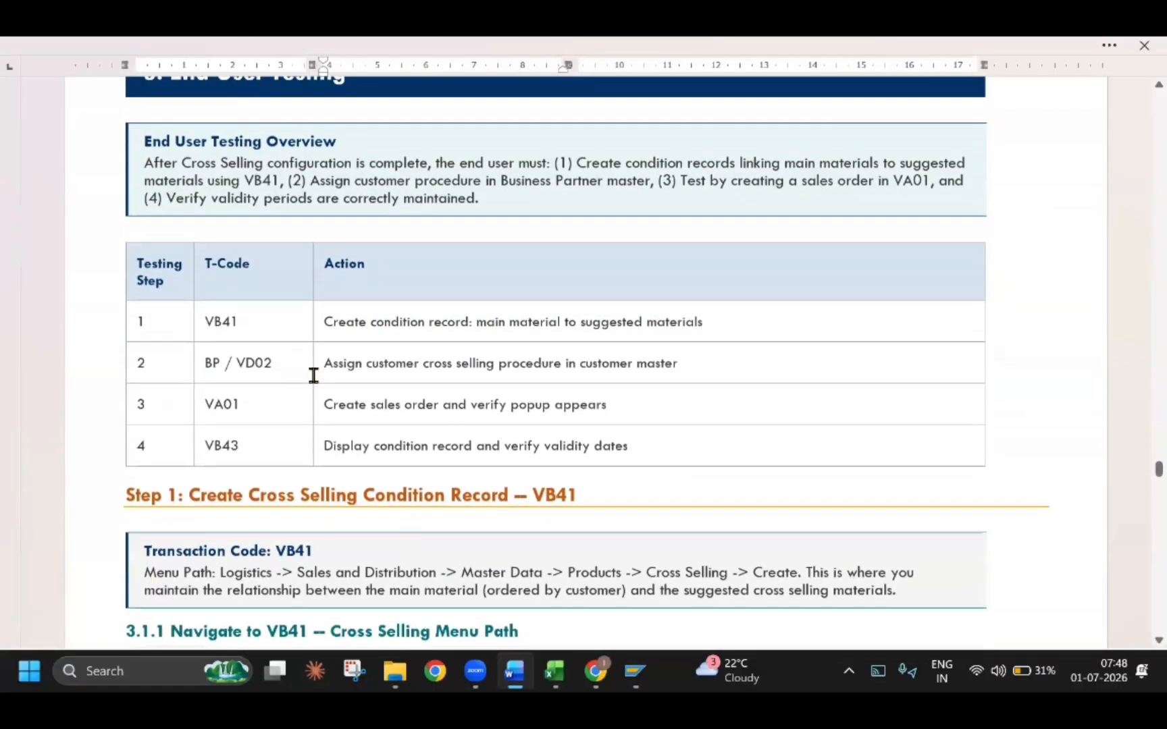
scroll(314, 375, up, 2)
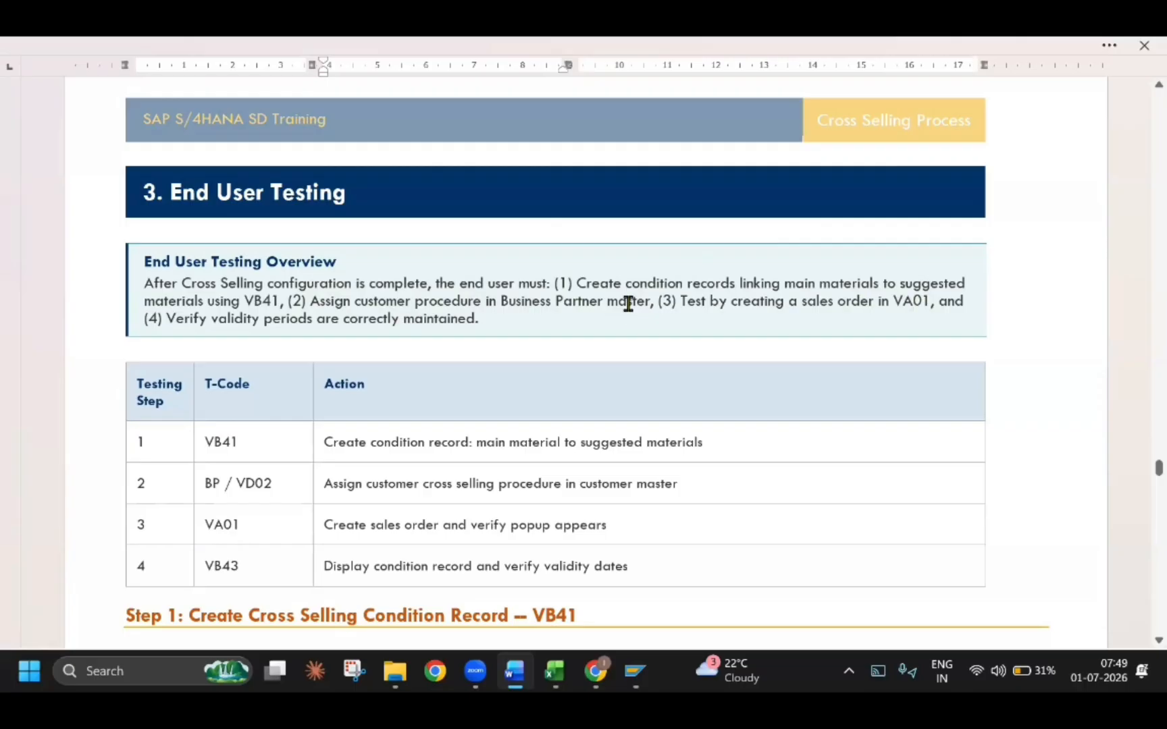
Read the guide's Step 1 on creating a cross-selling condition record with VB41, including its menu path
scroll(477, 475, down, 7)
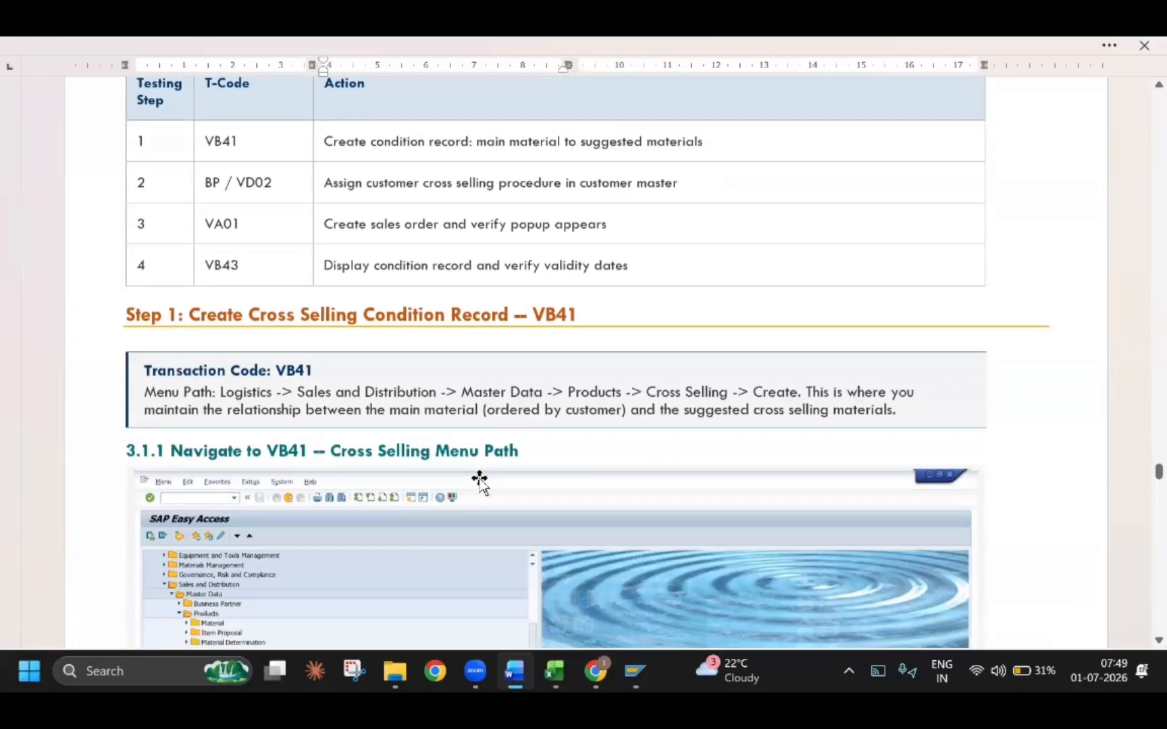
scroll(476, 475, down, 1)
scroll(476, 475, up, 1)
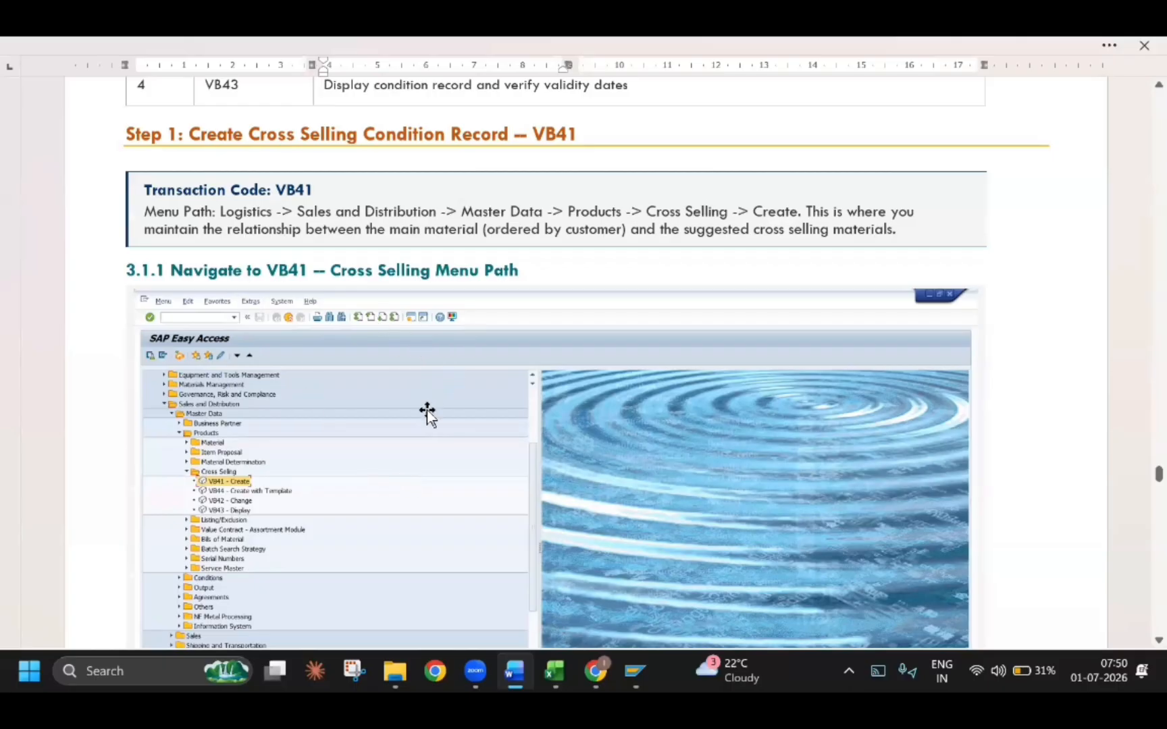
Switch to the SAP session, start material creation with transaction MM01, and set TECH FIN MAT-1 as the material to copy from
click(635, 671)
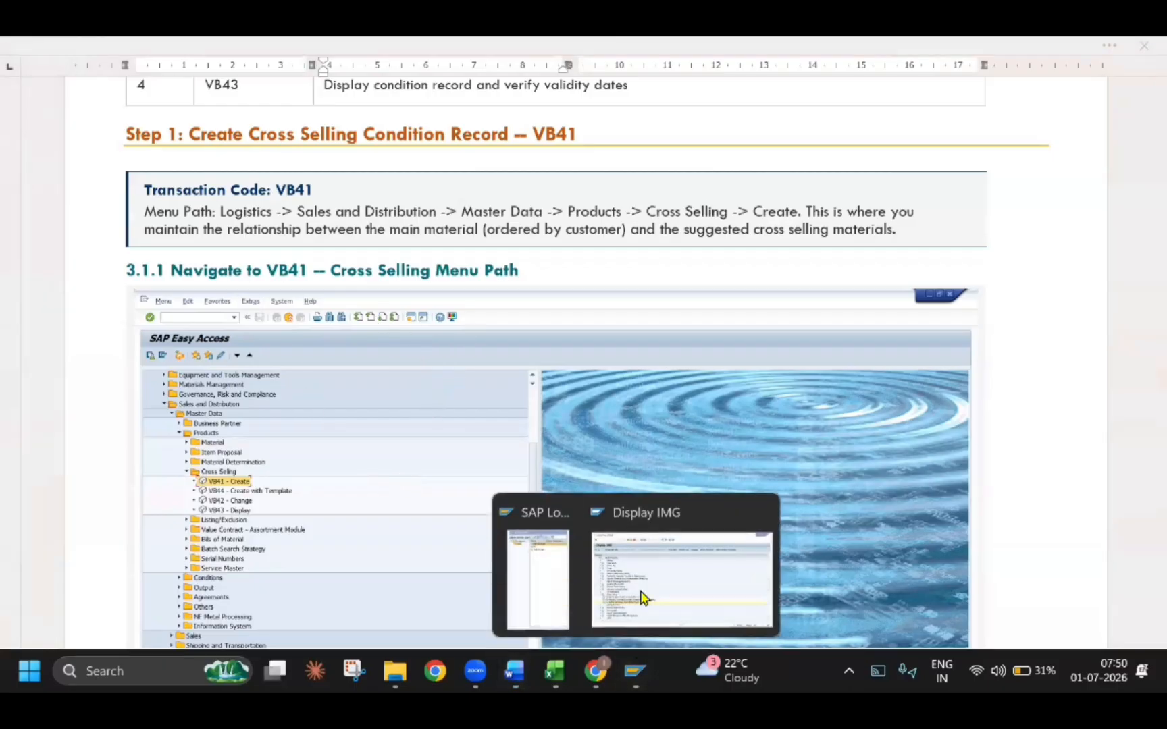
click(643, 597)
click(138, 84)
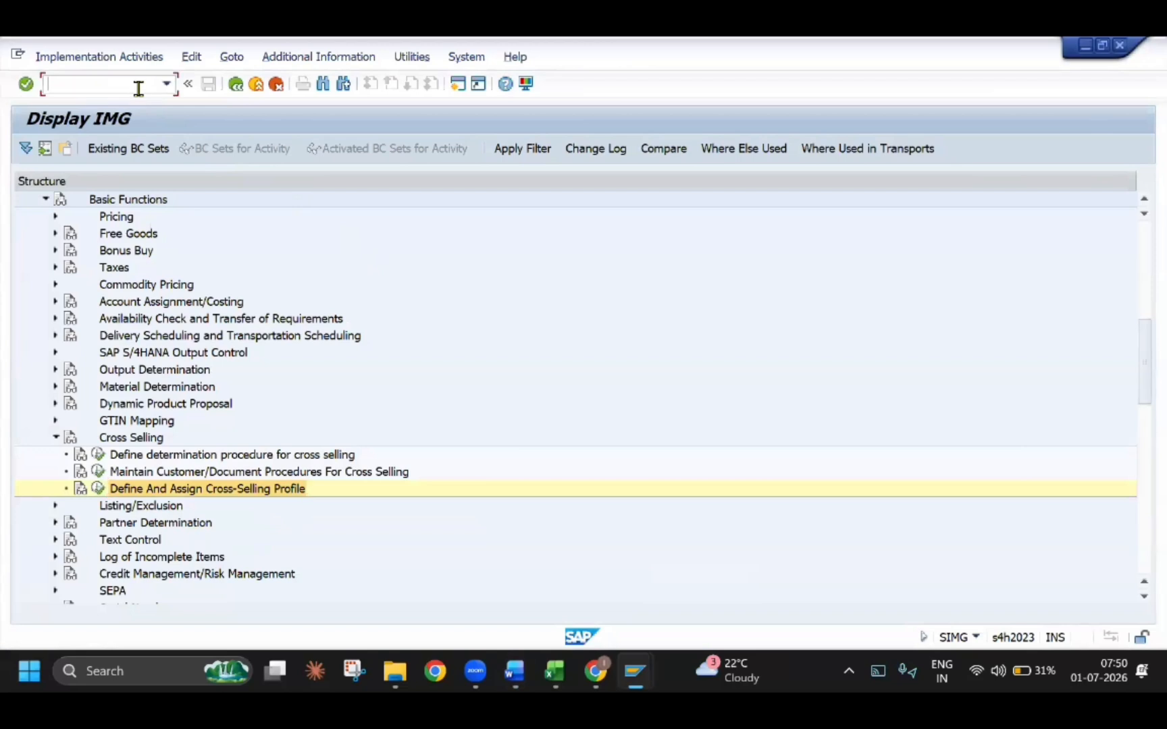
text(/NMM01)
key(Return)
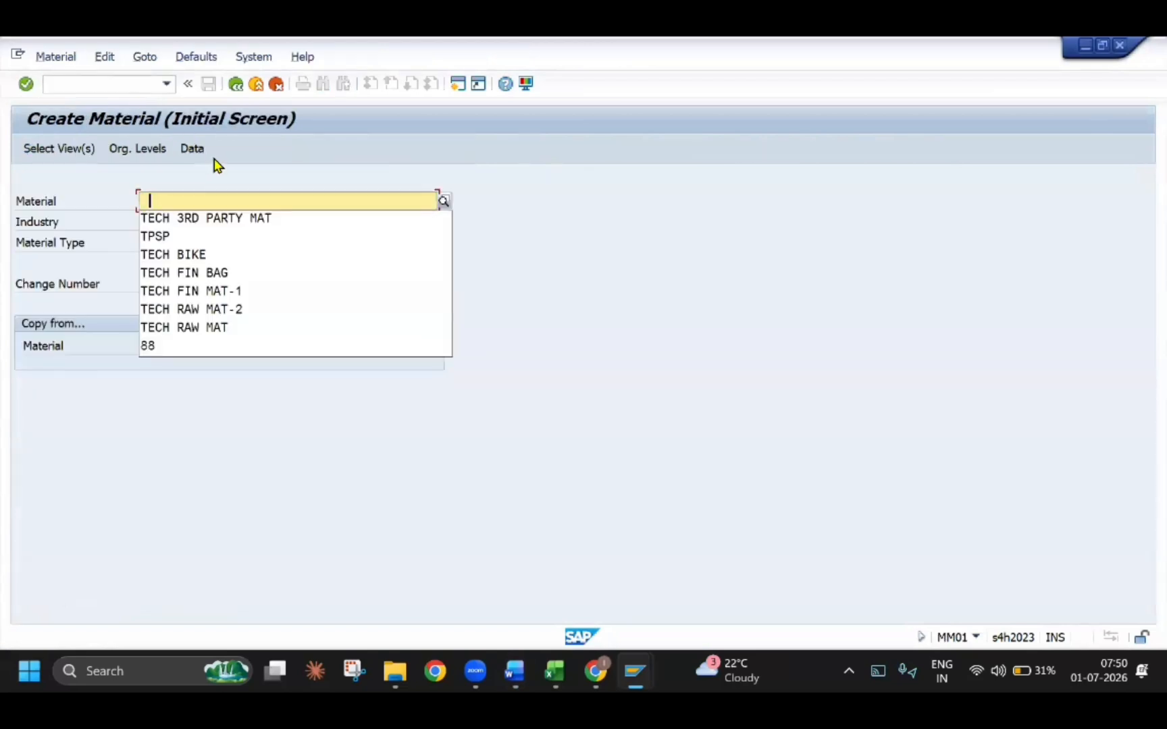
click(231, 346)
click(234, 365)
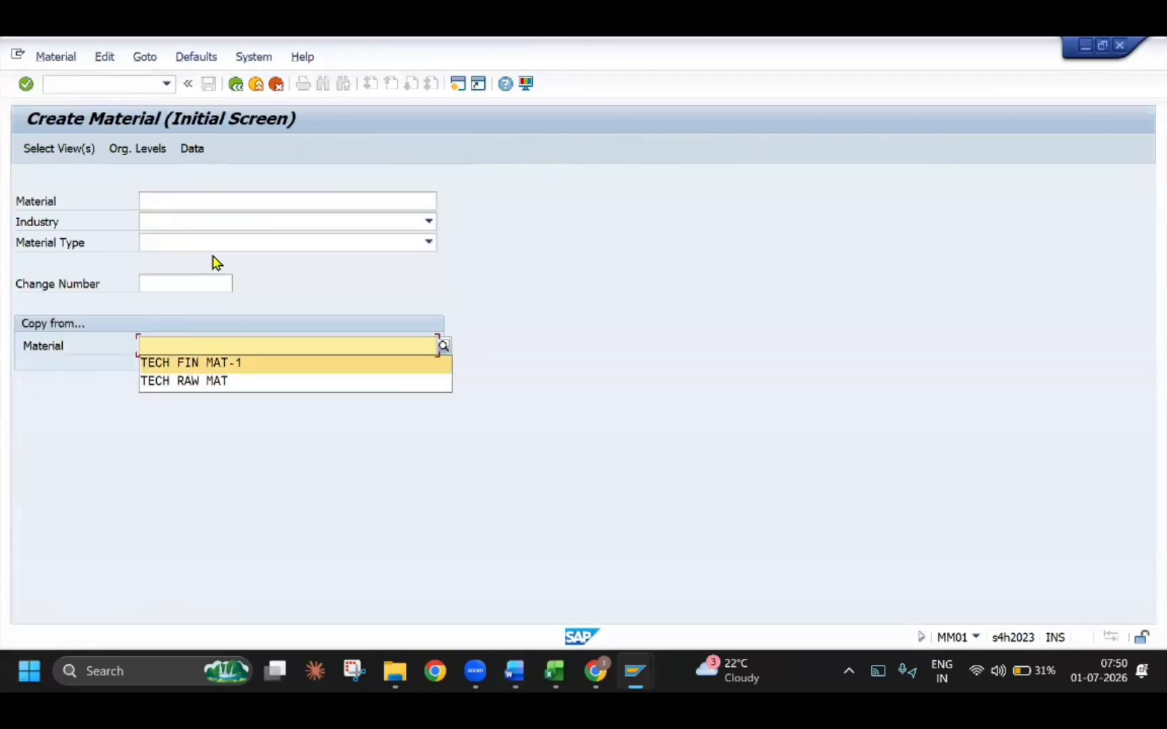
Enter the new material TECH MOBILE with industry T TECH INDUSTRY SEC and material type TEFI TECH FIN MAT, and continue to view selection
click(188, 202)
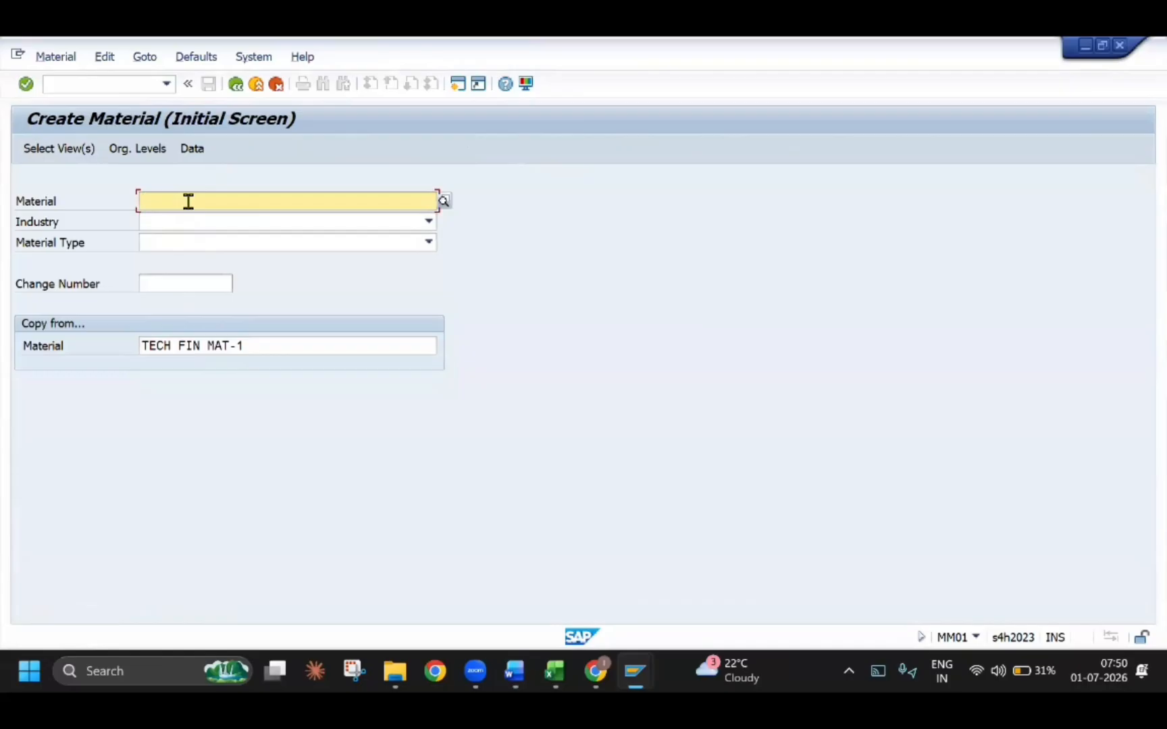
text(TECH MOBILE)
key(BackSpace)
key(BackSpace)
key(BackSpace)
key(BackSpace)
key(BackSpace)
key(BackSpace)
key(BackSpace)
key(BackSpace)
key(BackSpace)
key(BackSpace)
key(BackSpace)
key(Tab)
text(T)
key(Tab)
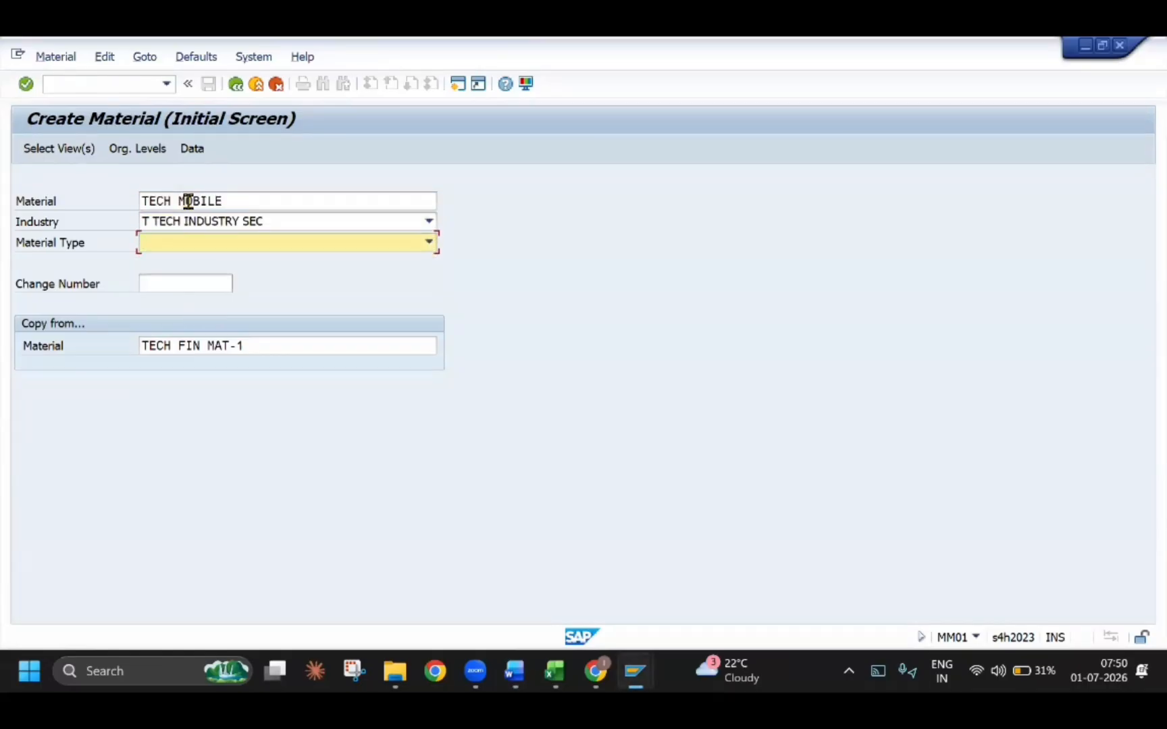
text(TEFI TE)
key(Return)
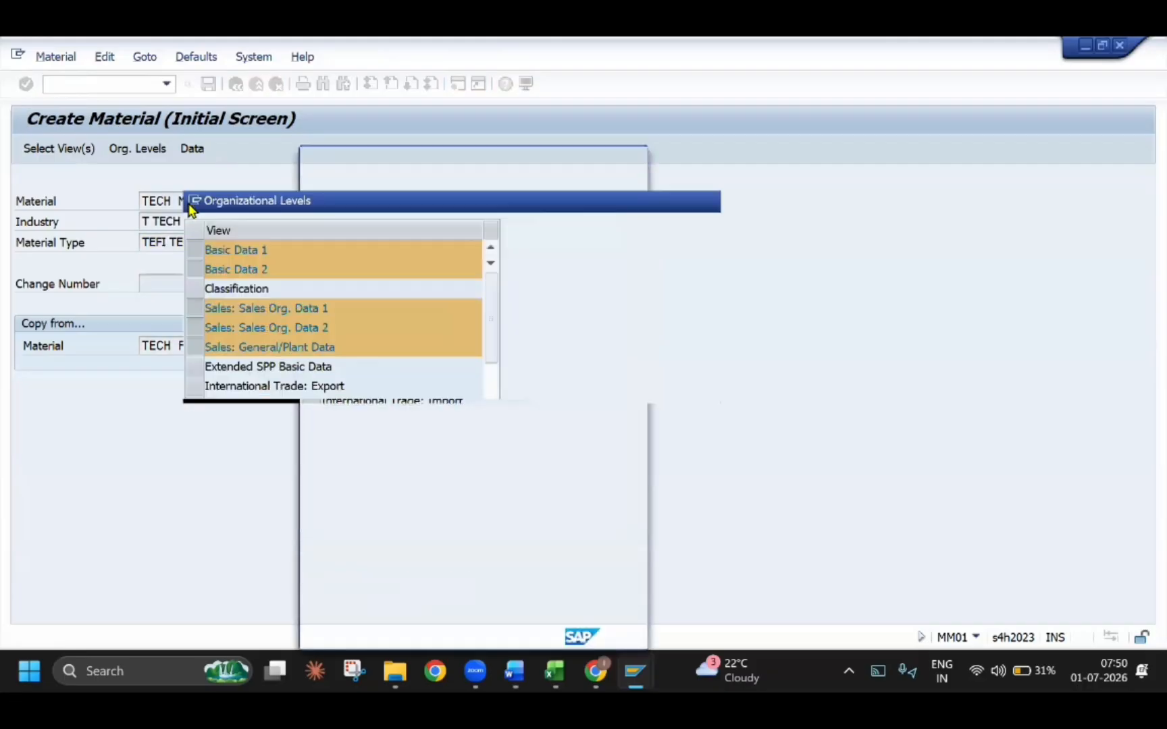
Accept the preselected views, set the copy-from levels to TEPL, TESL, TESO and TD, save them as the default setting, and continue
key(Return)
key(Tab)
key(Tab)
key(Tab)
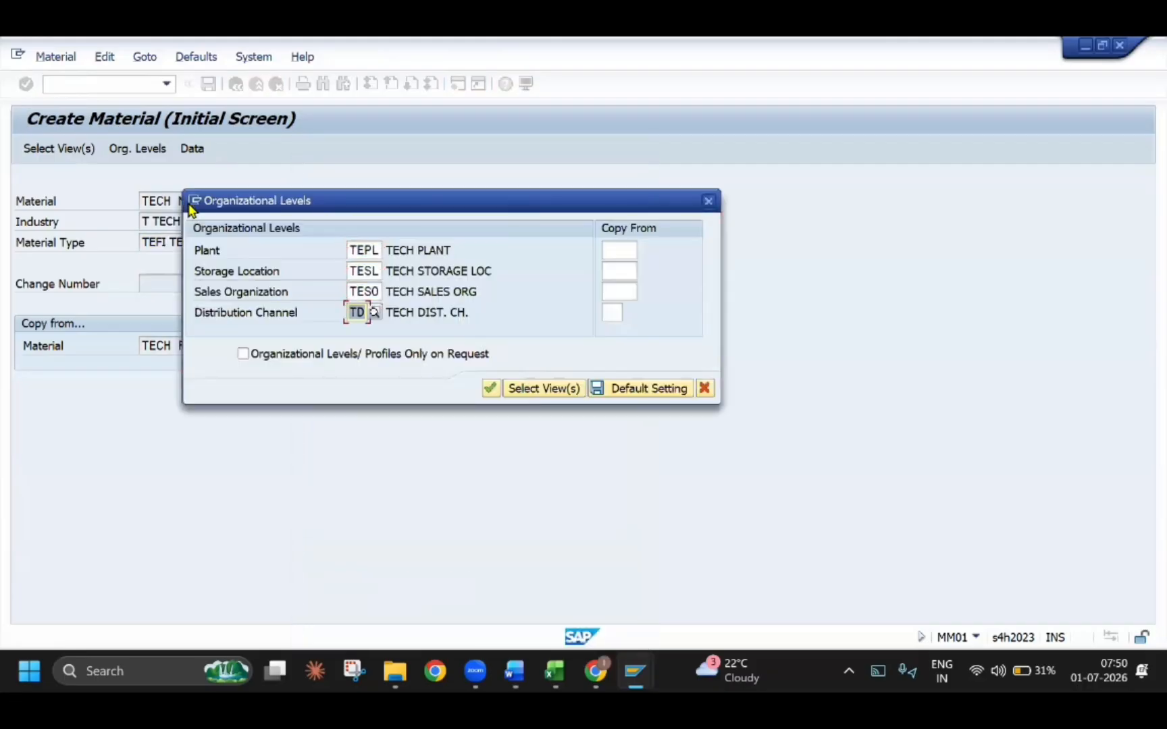
key(Return)
text(TD)
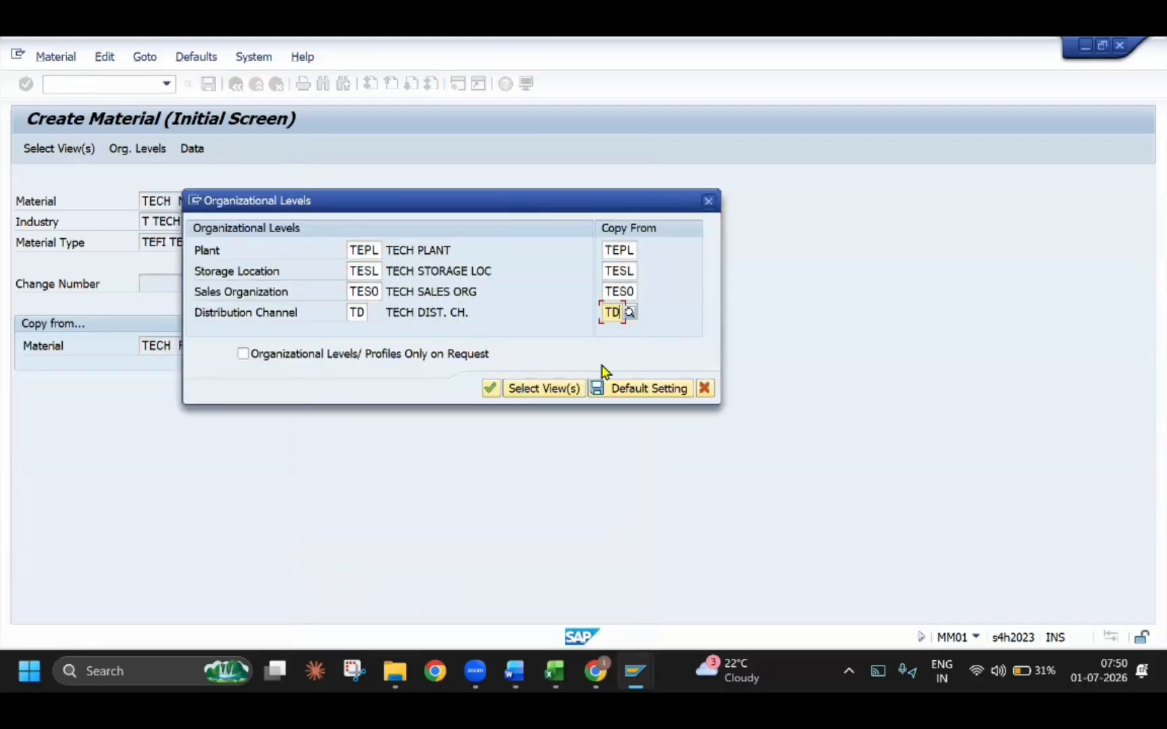
click(672, 391)
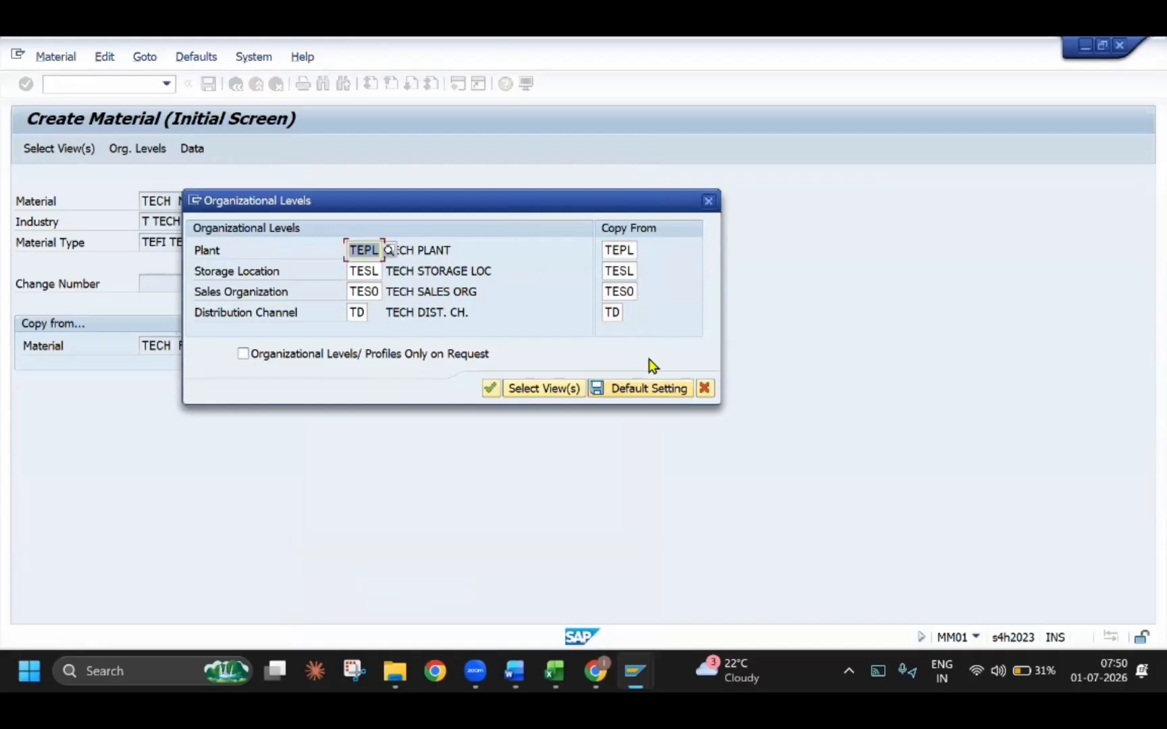
key(Return)
Describe the material as TECH MOBILE and accept the copied basic and sales organization data up to the general/plant sales view
text(TECH MONI)
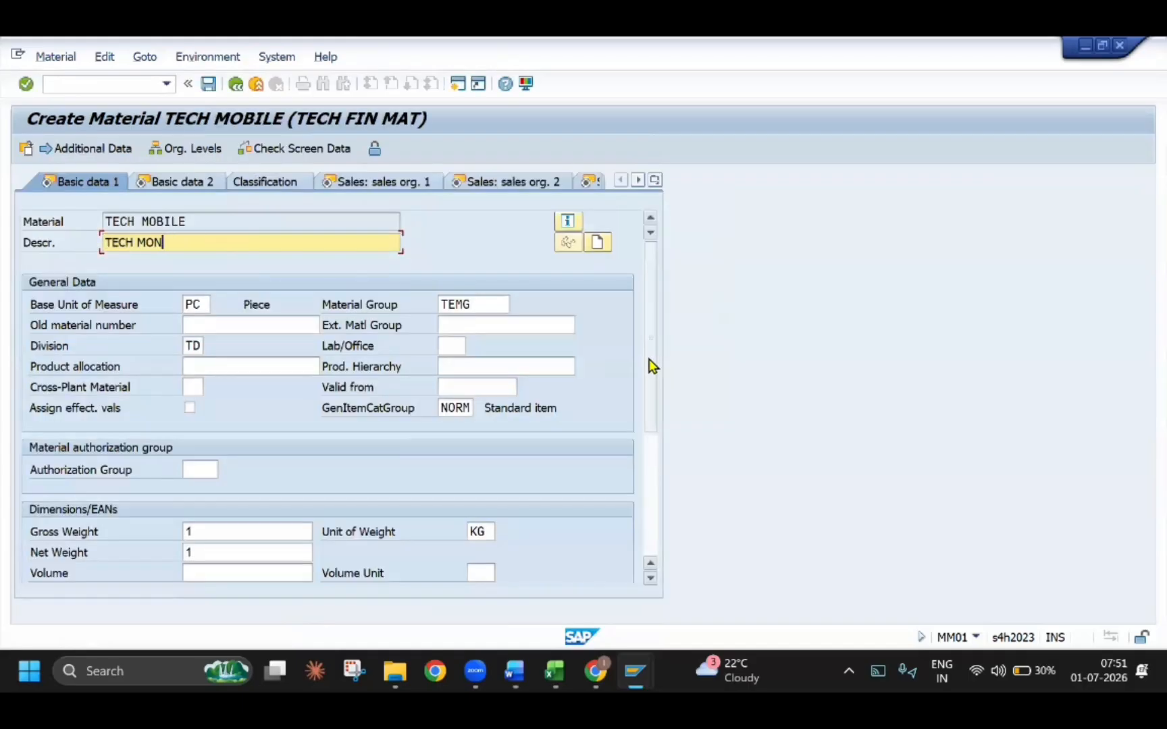
key(BackSpace)
text(BILE)
key(Return)
key(Return)
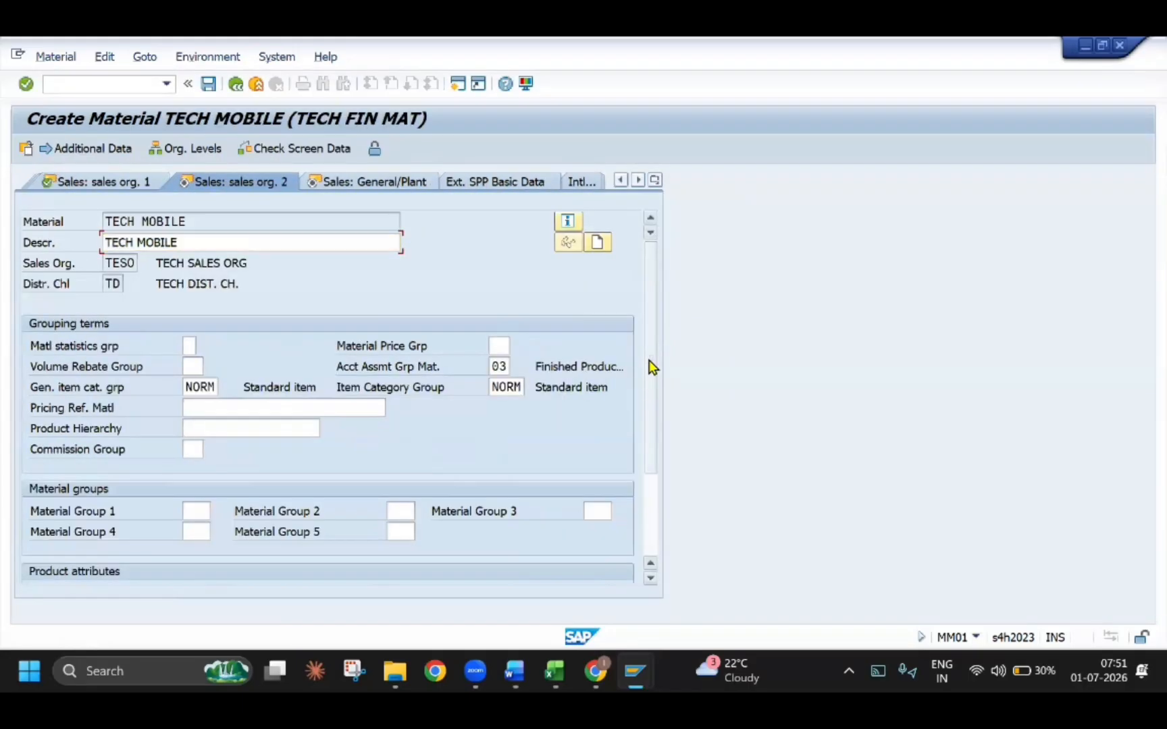
key(Return)
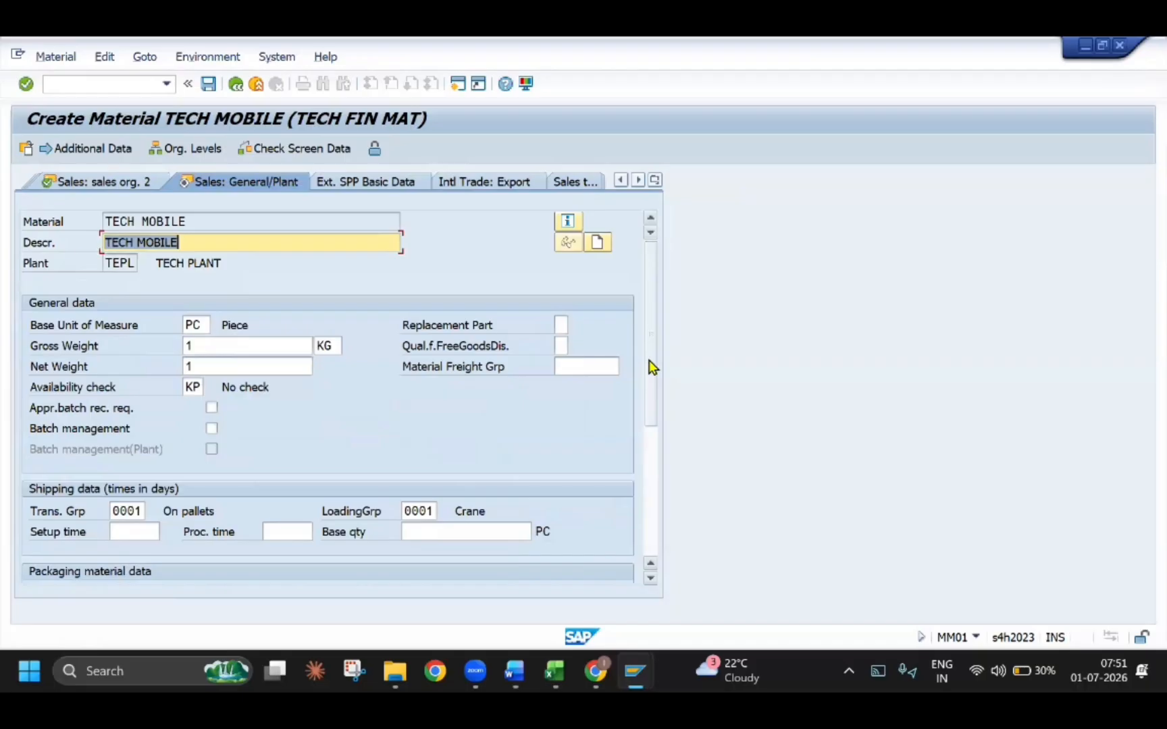
Go back through the sales views, accept the remaining plant and accounting data, and save material TECH MOBILE
click(655, 180)
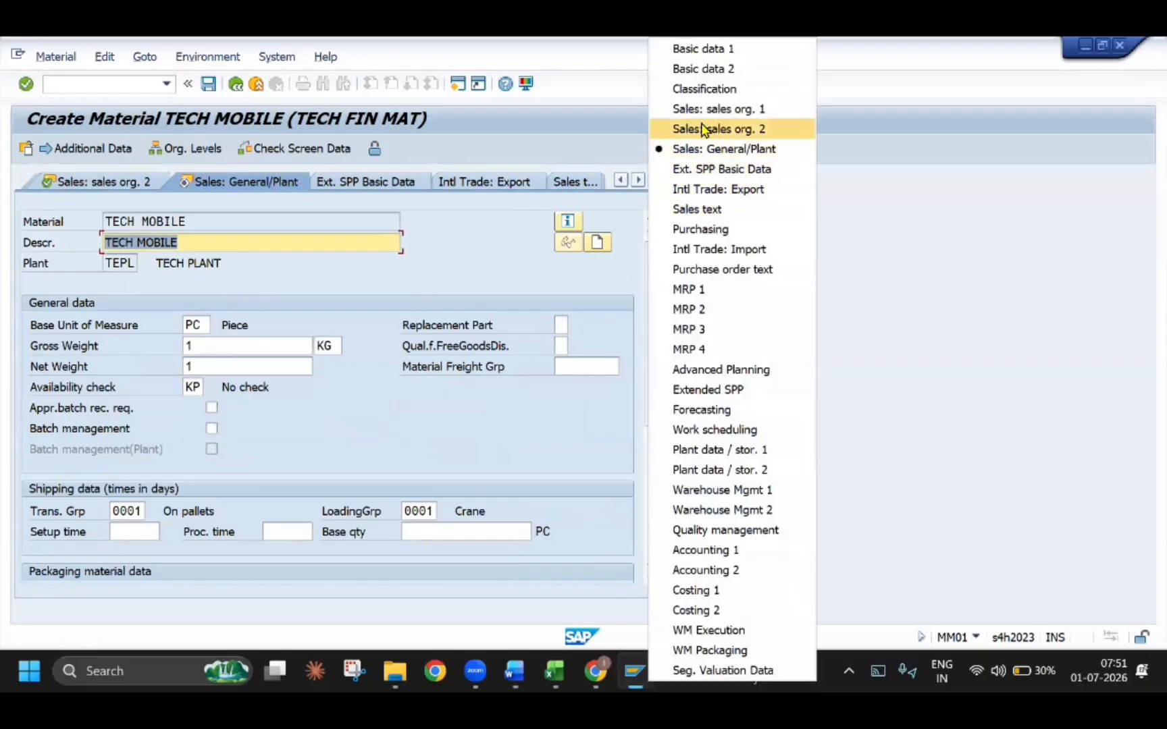
click(703, 115)
key(Return)
key(Return)
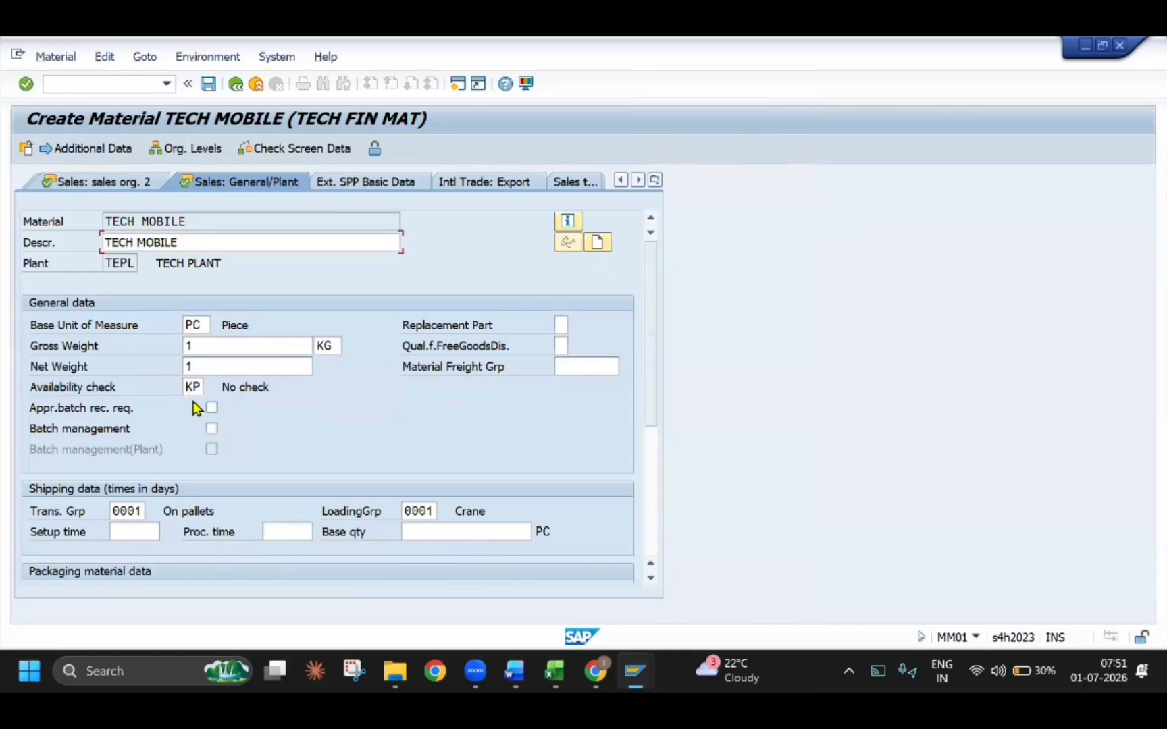
key(Return)
key(Return)
key(Return)
key(Return)
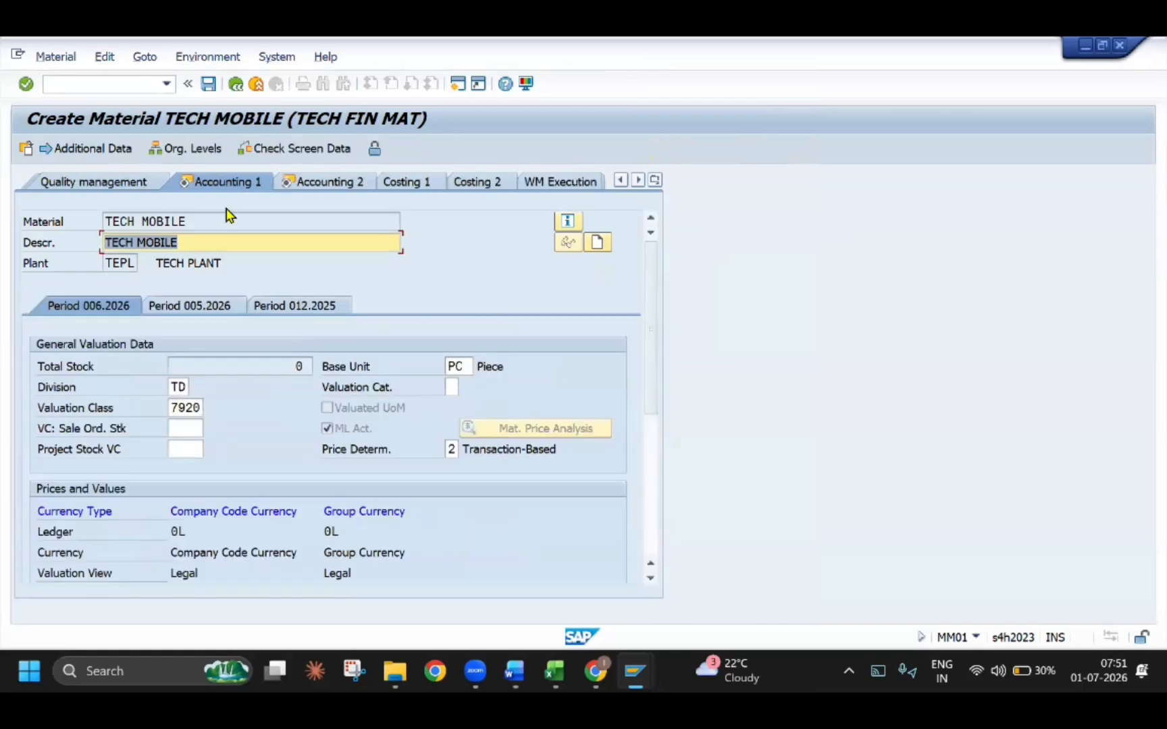
key(Return)
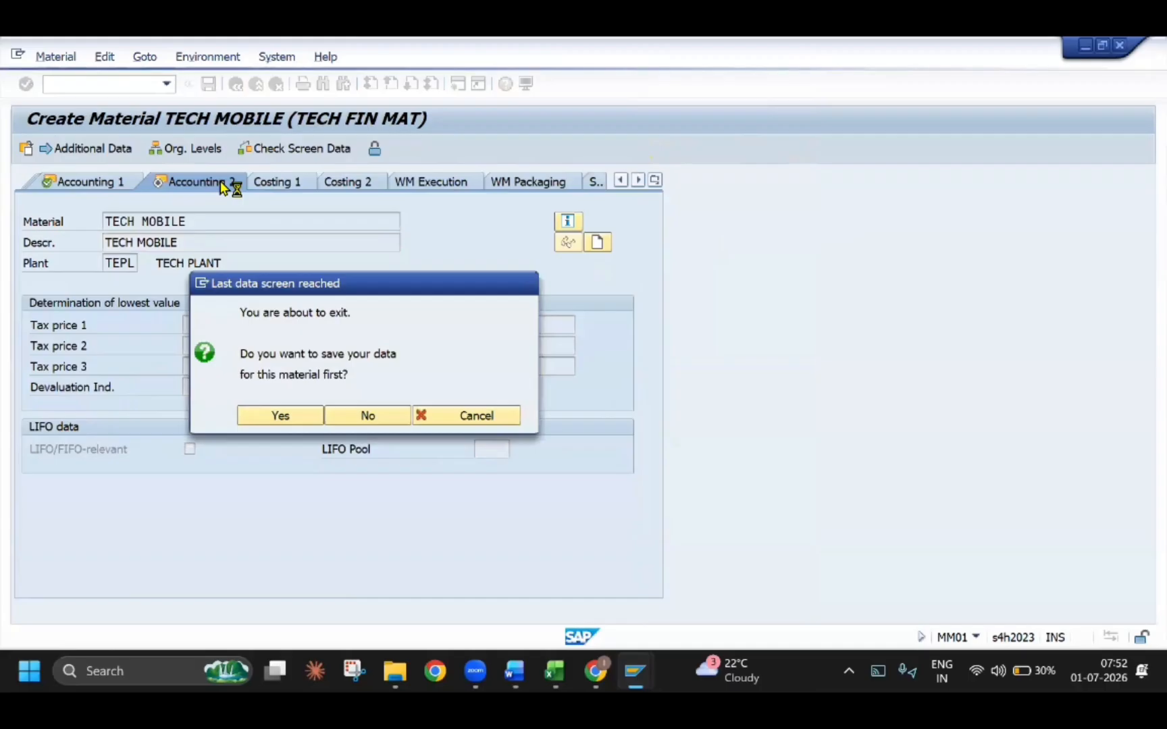
key(Return)
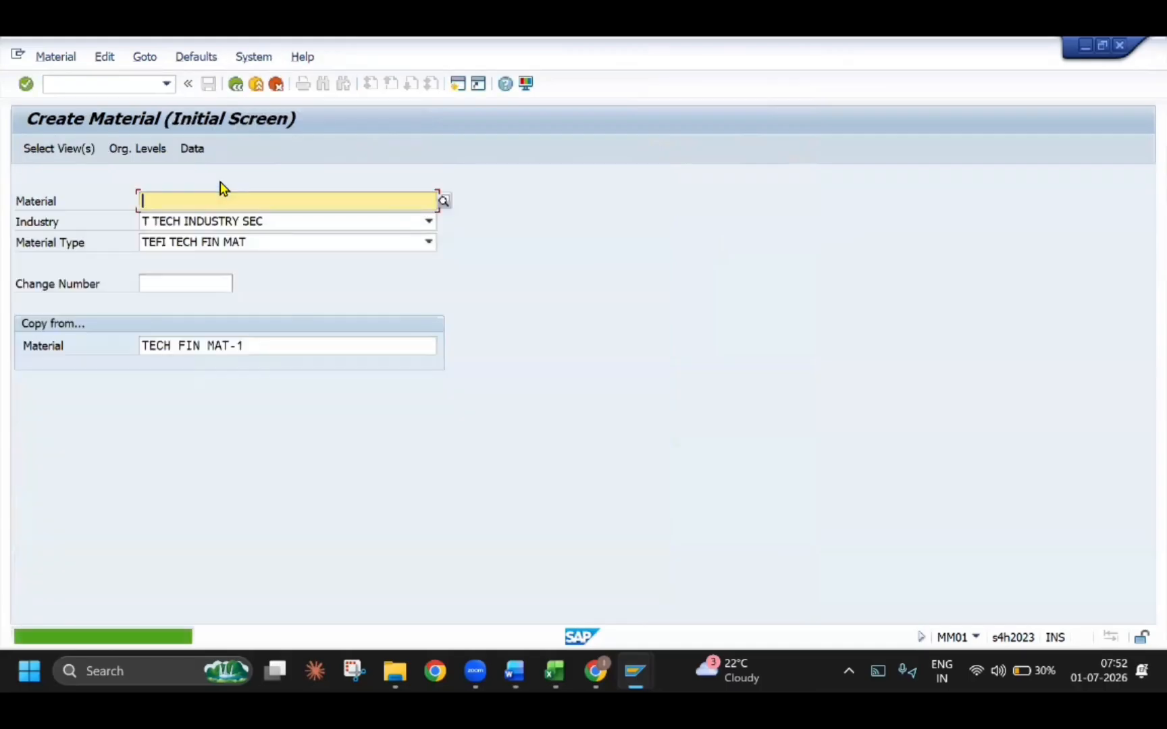
Start a second material, TECH MOBILE CASE, copied from TECH FIN MAT-1 with the same industry, material type and organizational levels
text(TECH )
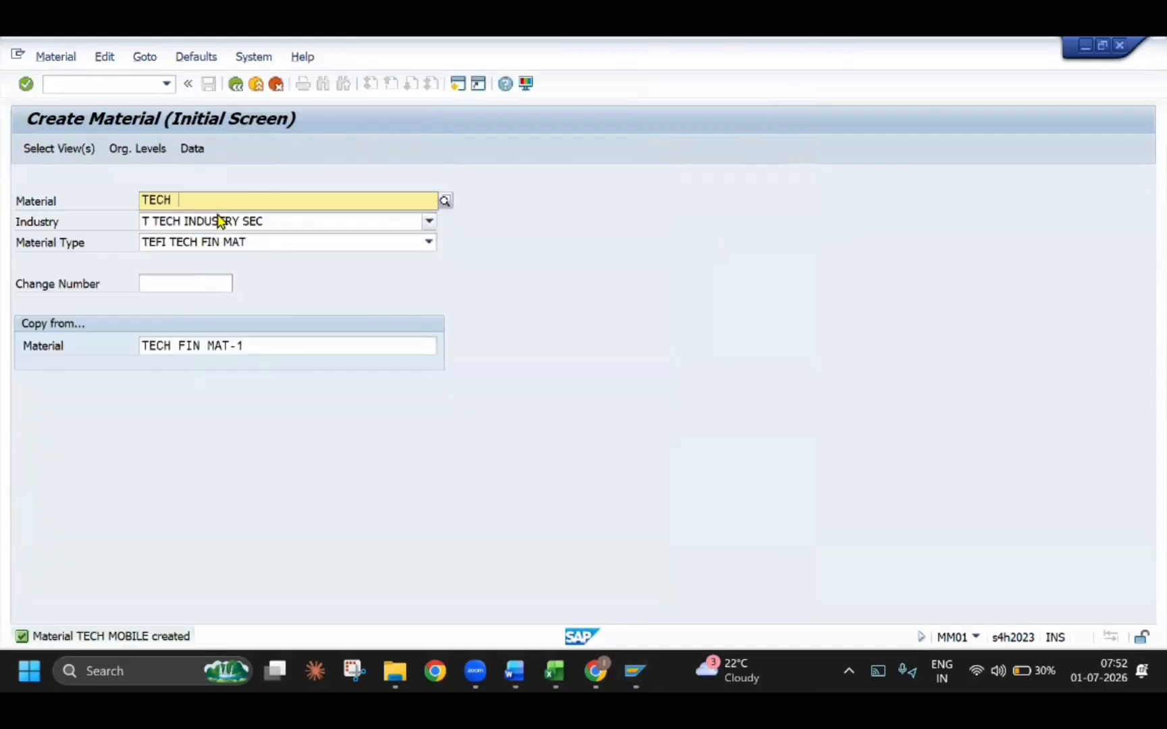
text(MOBILE CASE)
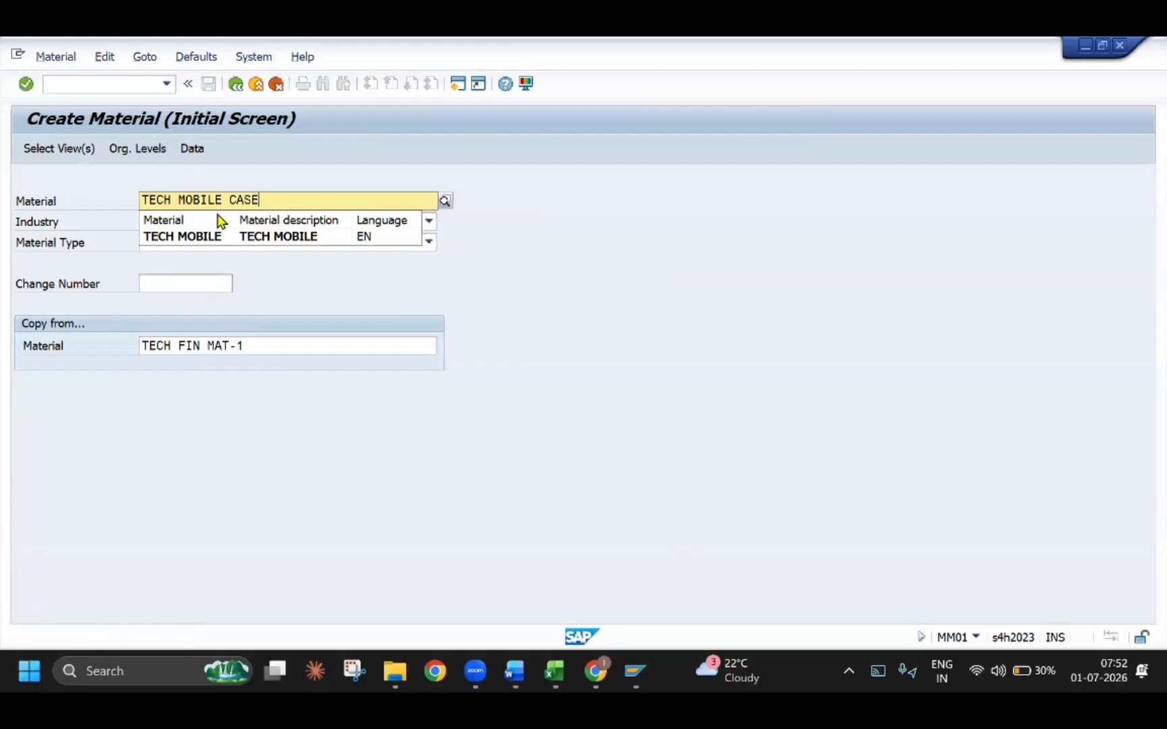
key(Return)
Describe the material as TECH MOBILE CASE, accept all copied views, and save it
key(Return)
text(TECH MON)
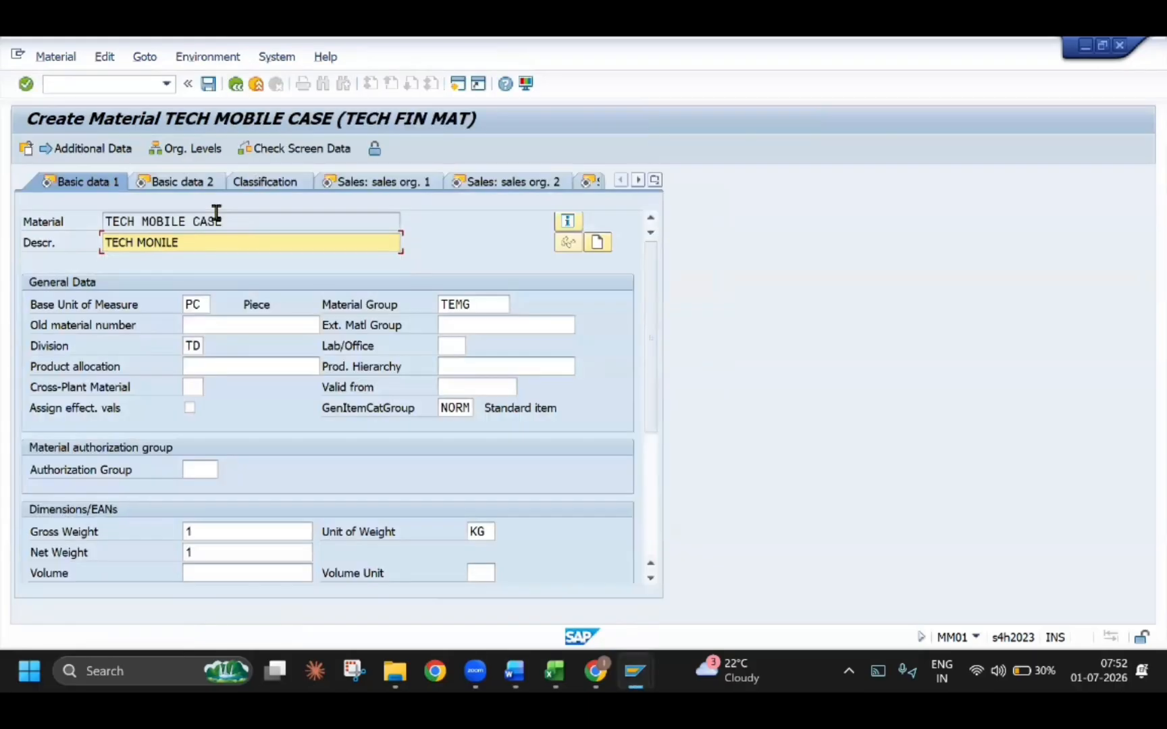
text(ILE)
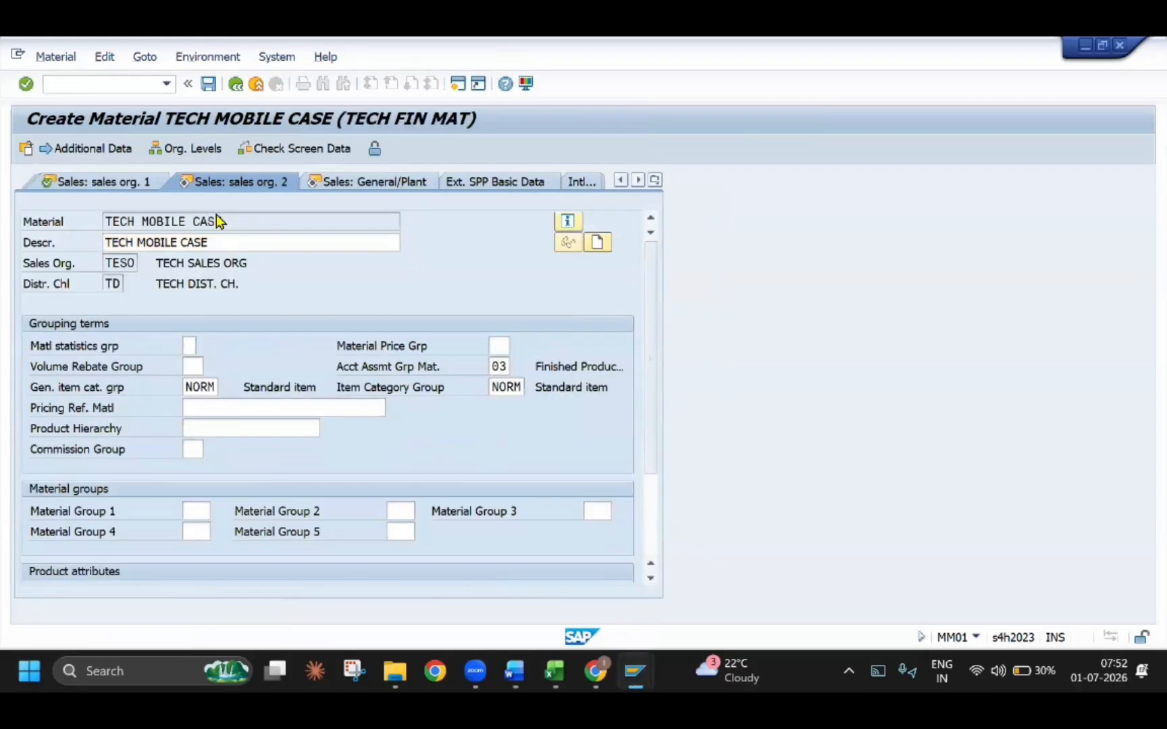
key(Return)
key(Return)
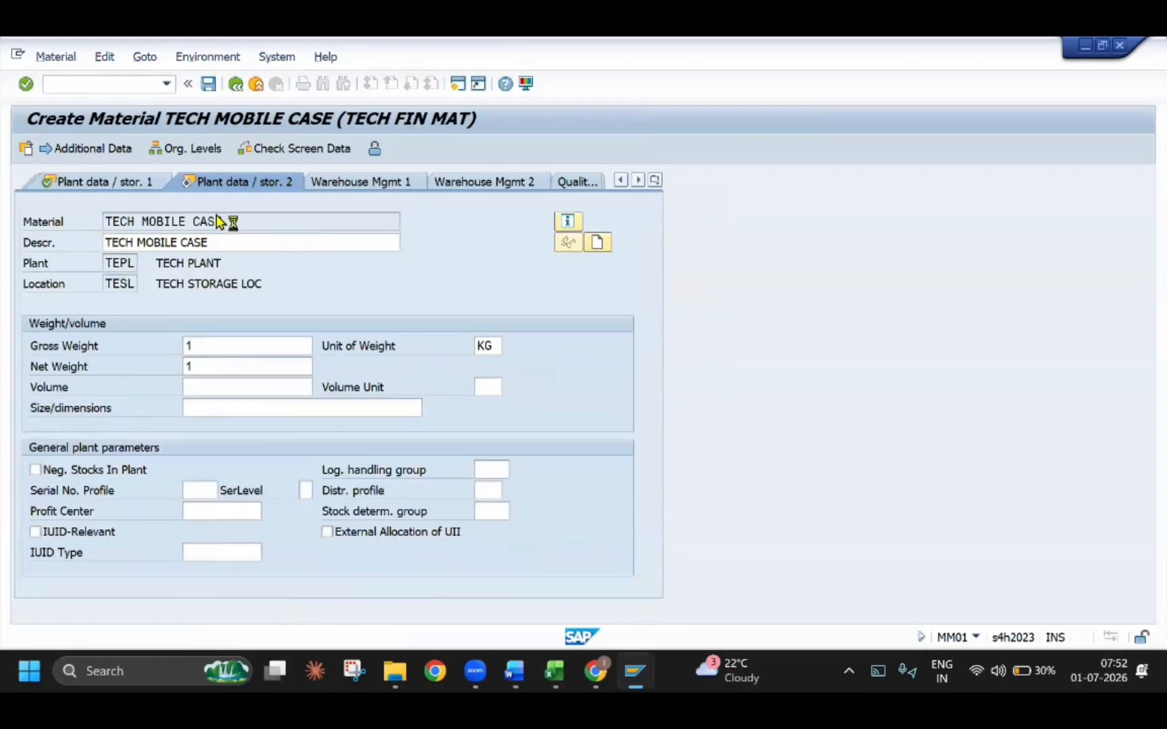
key(Return)
key(Return)
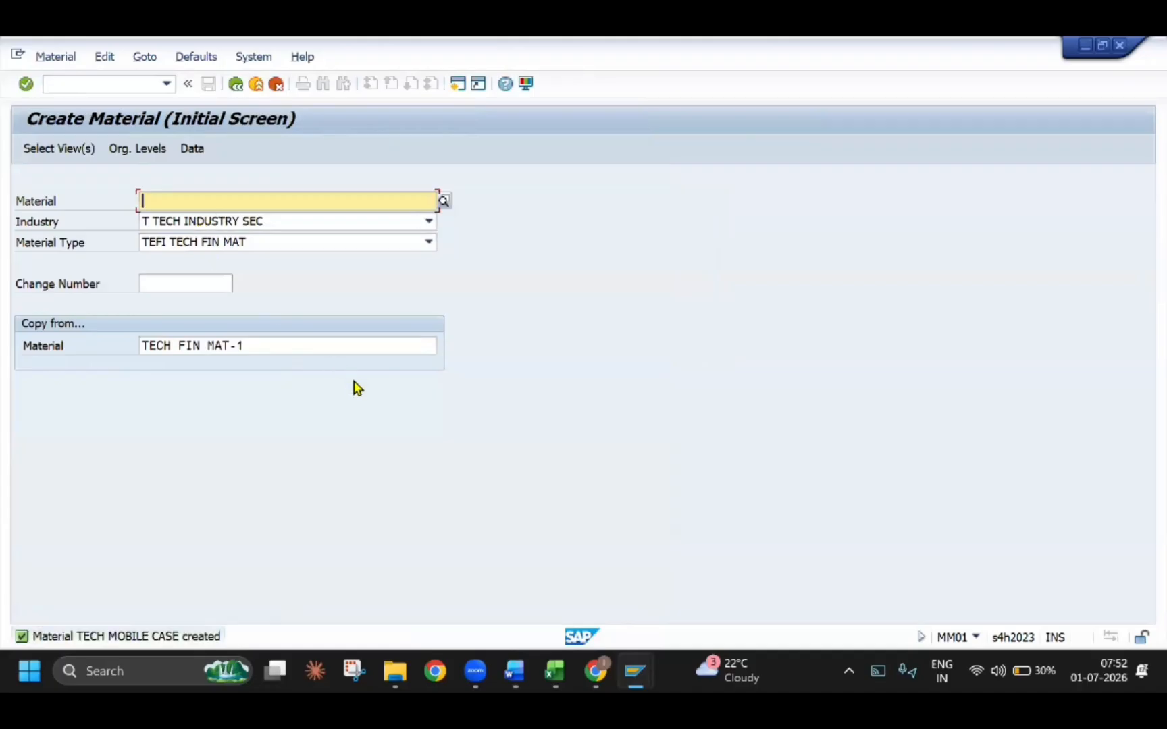
Check the VB41 section of the Word guide, return to SAP, and open transaction VB41 to create cross-selling records
key(alt+Tab)
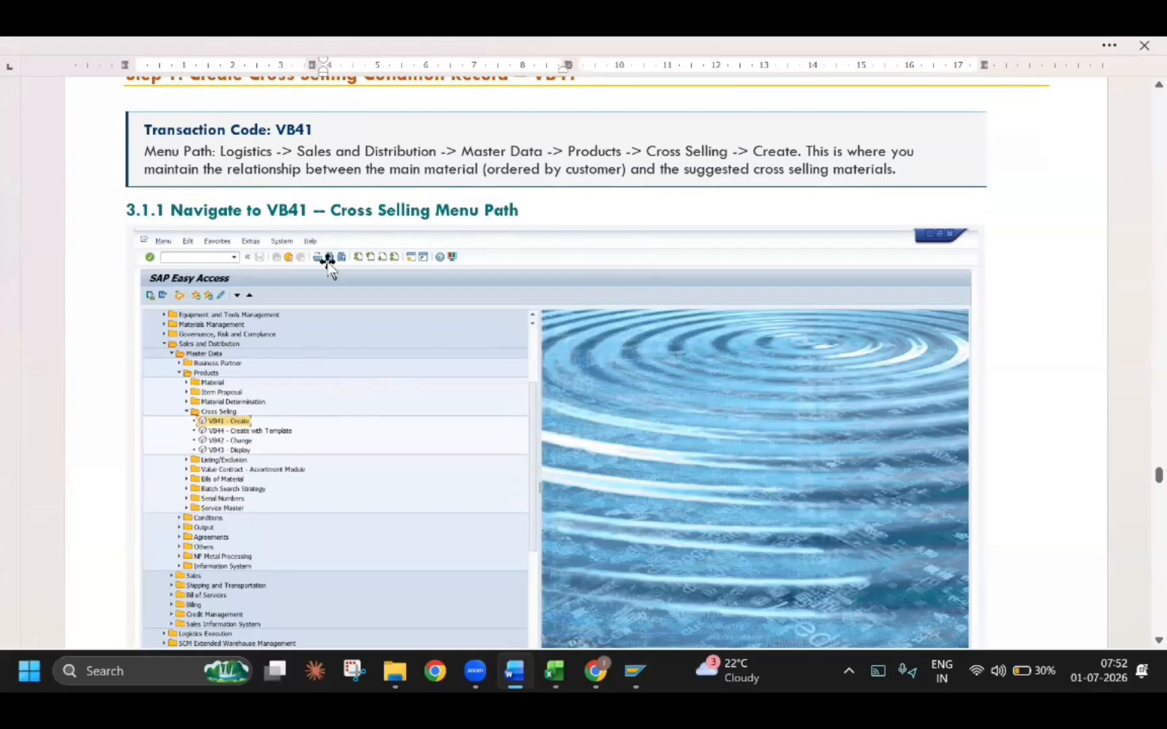
key(alt+Tab)
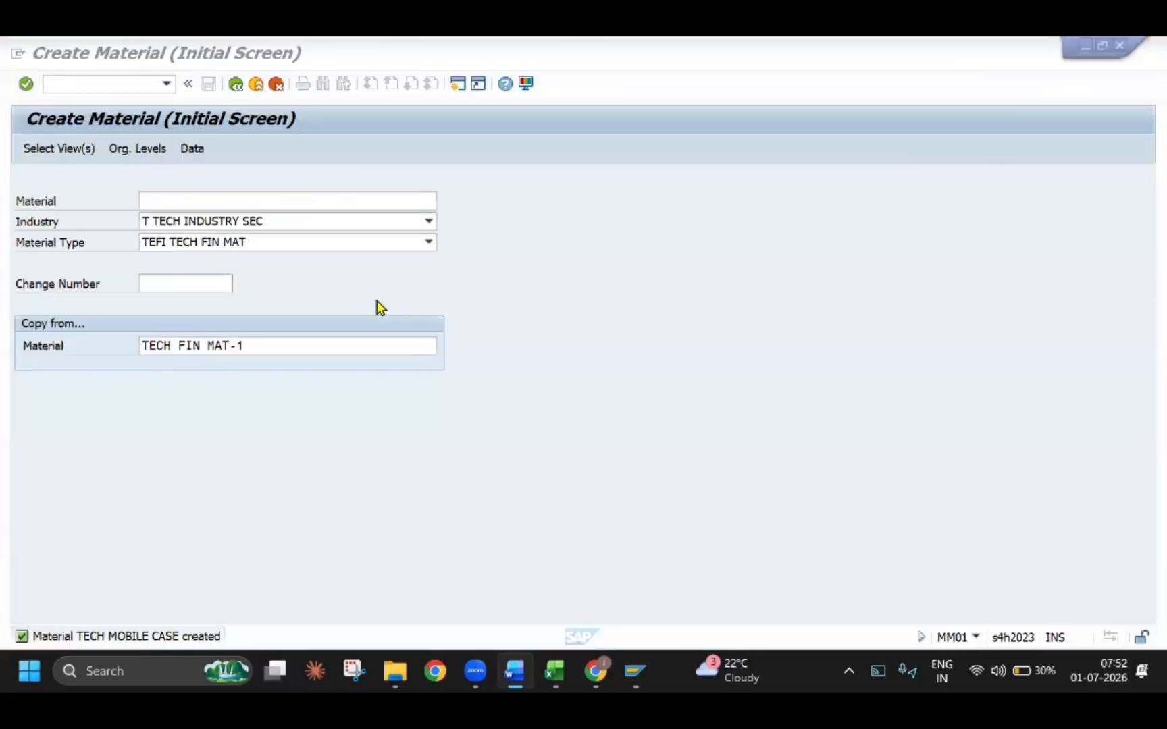
click(121, 82)
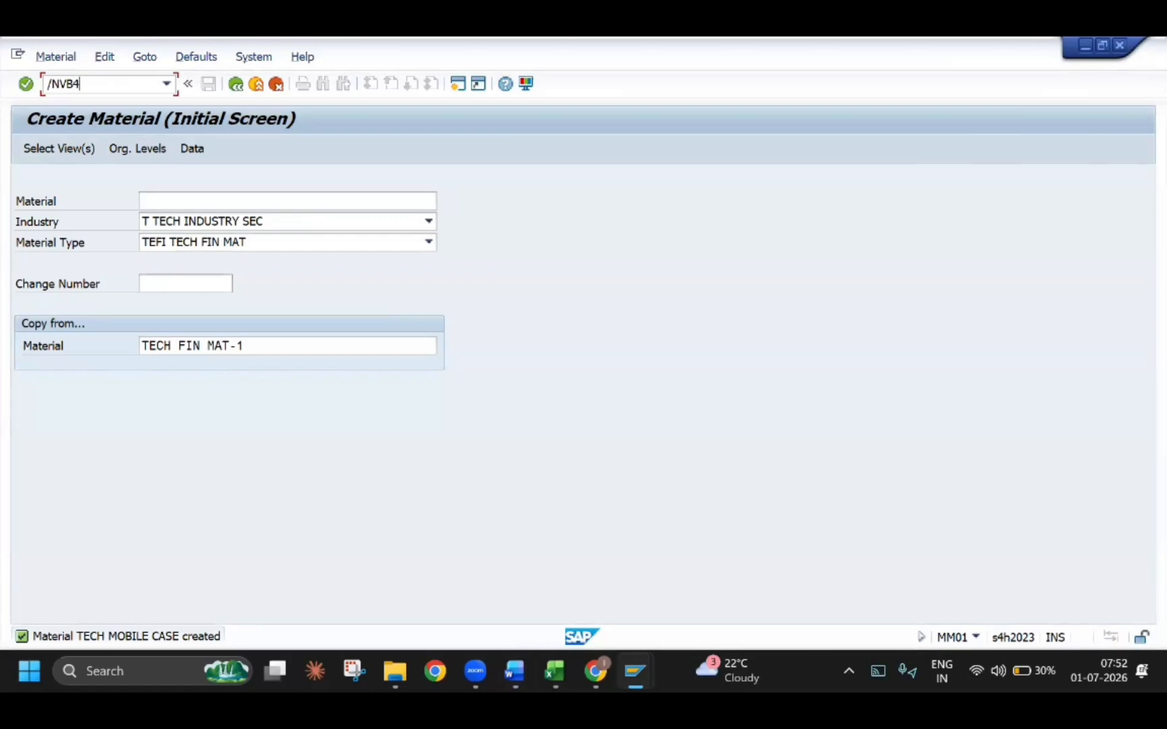
key(Return)
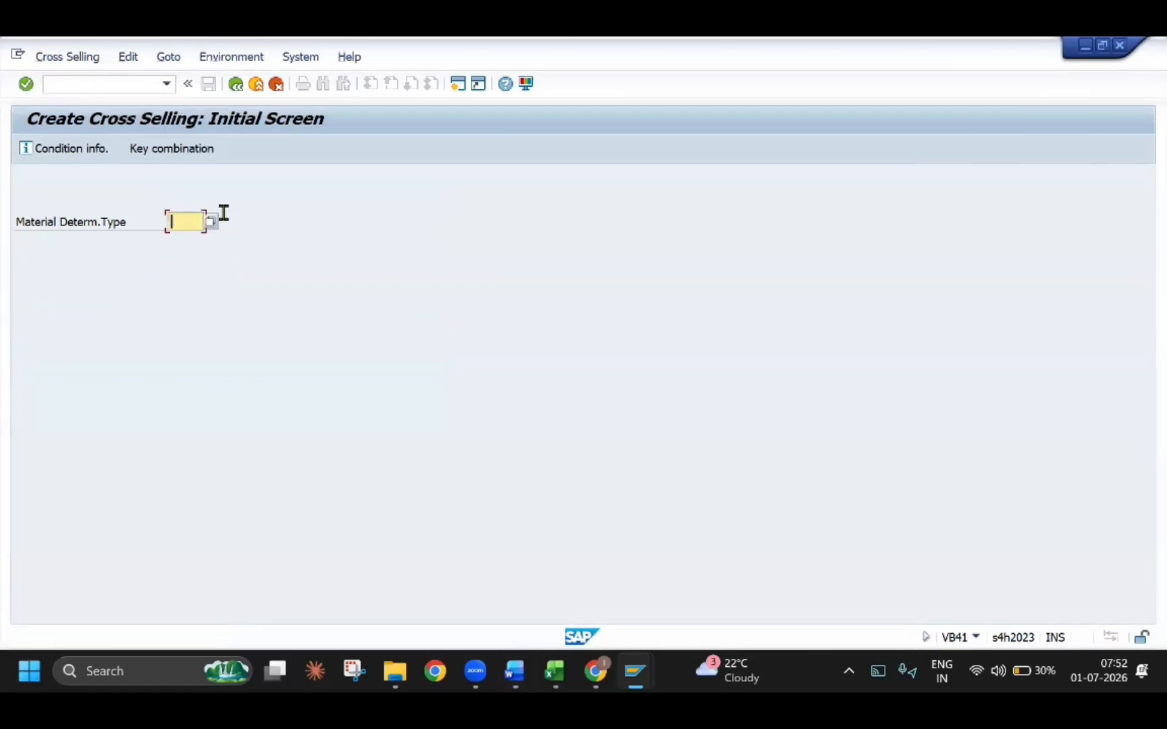
Choose material determination type TECS (TECH CROSS SELLING) and confirm the Sales org./Material key combination
click(212, 223)
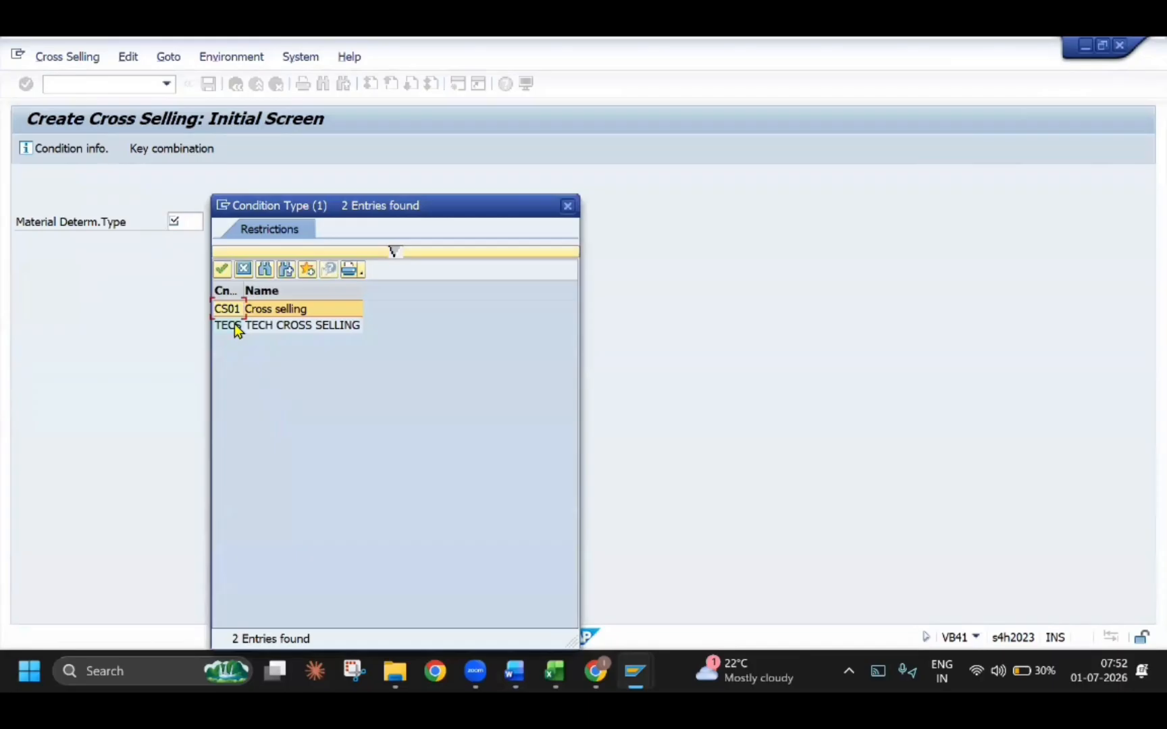
click(240, 327)
double_click(245, 327)
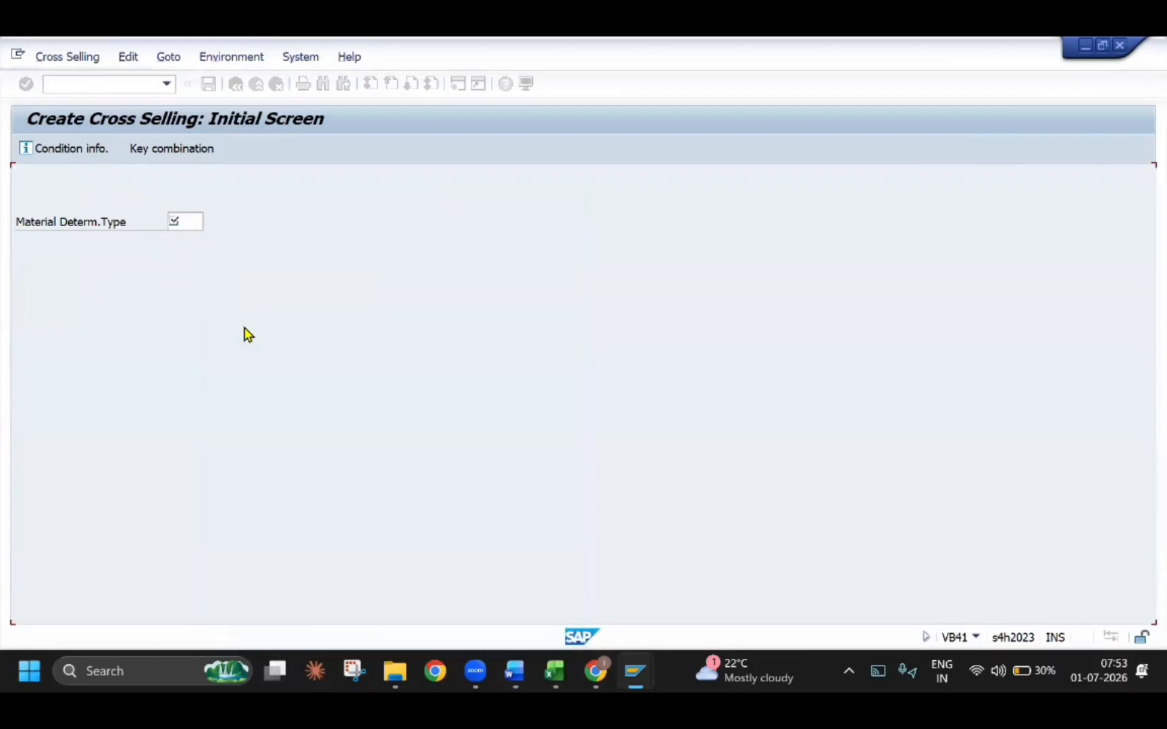
key(Return)
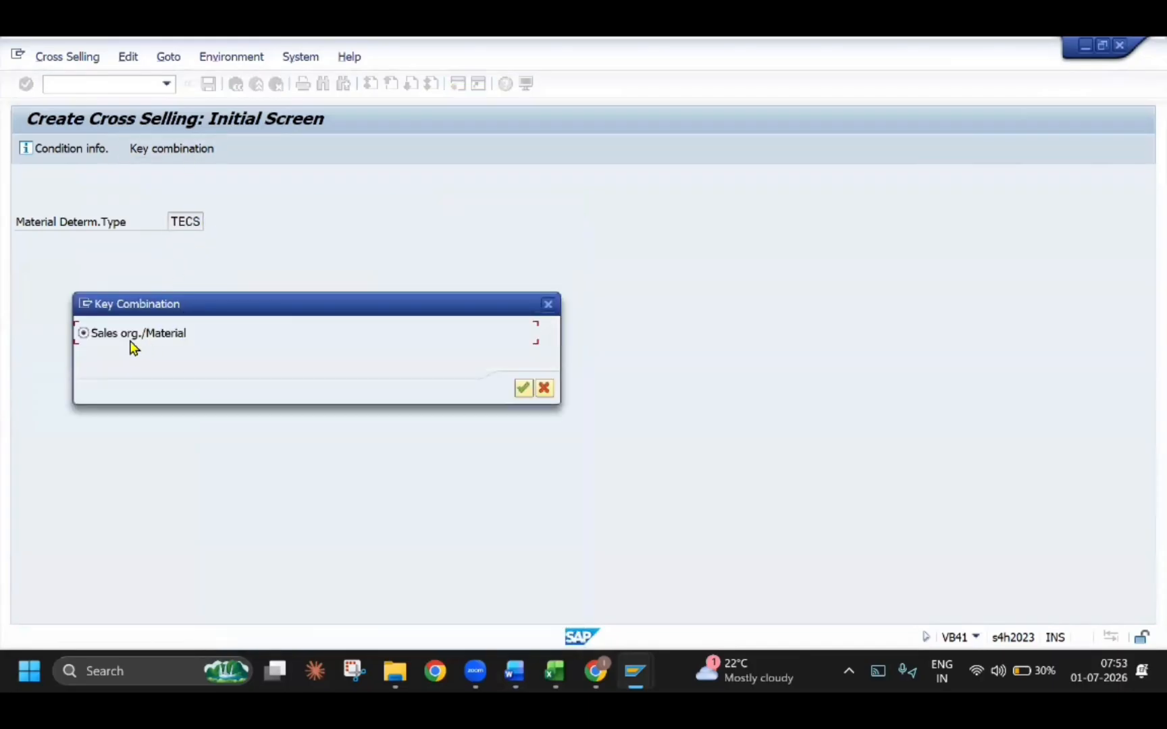
key(Return)
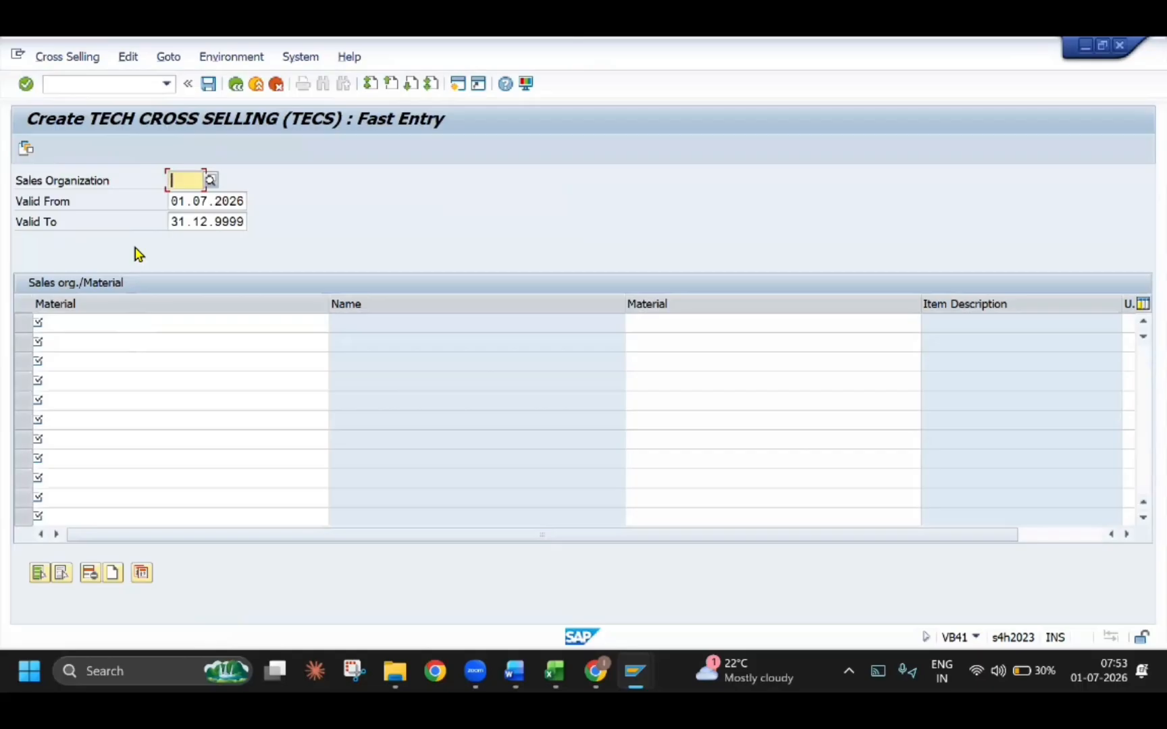
Enter sales organization TESO for the cross-selling record, keep the proposed validity dates, and choose TECH MOBILE as the main material
text(TES0)
key(Tab)
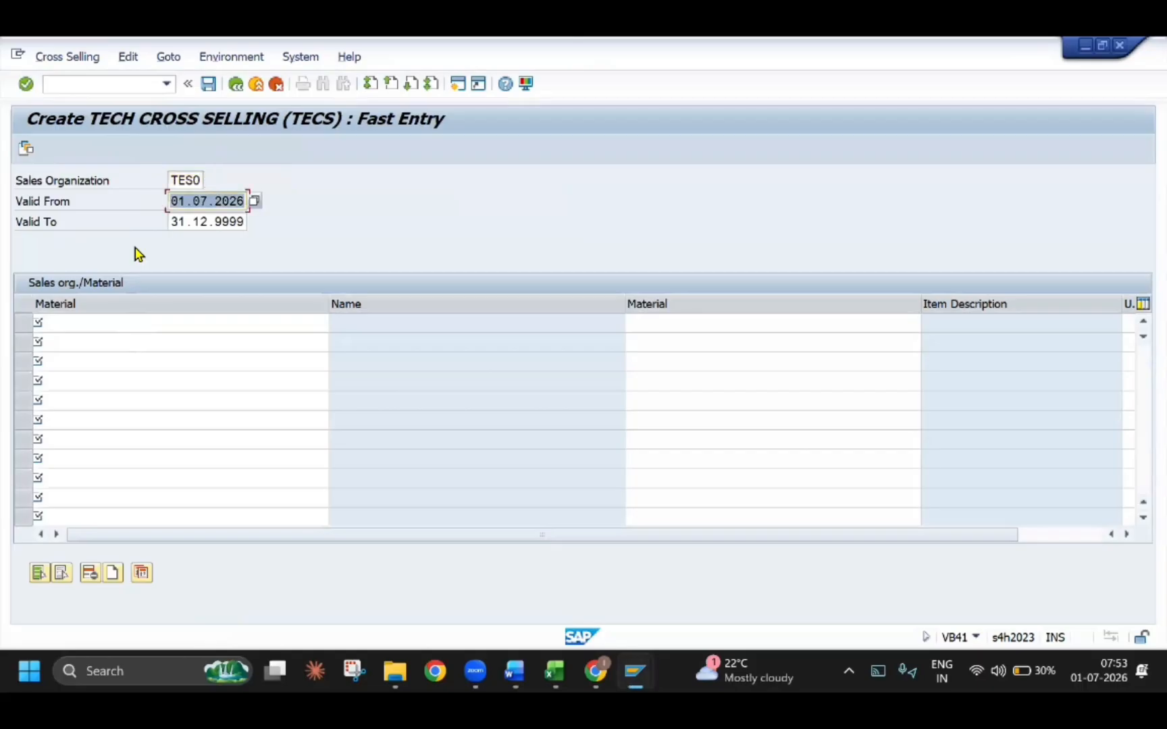
key(Tab)
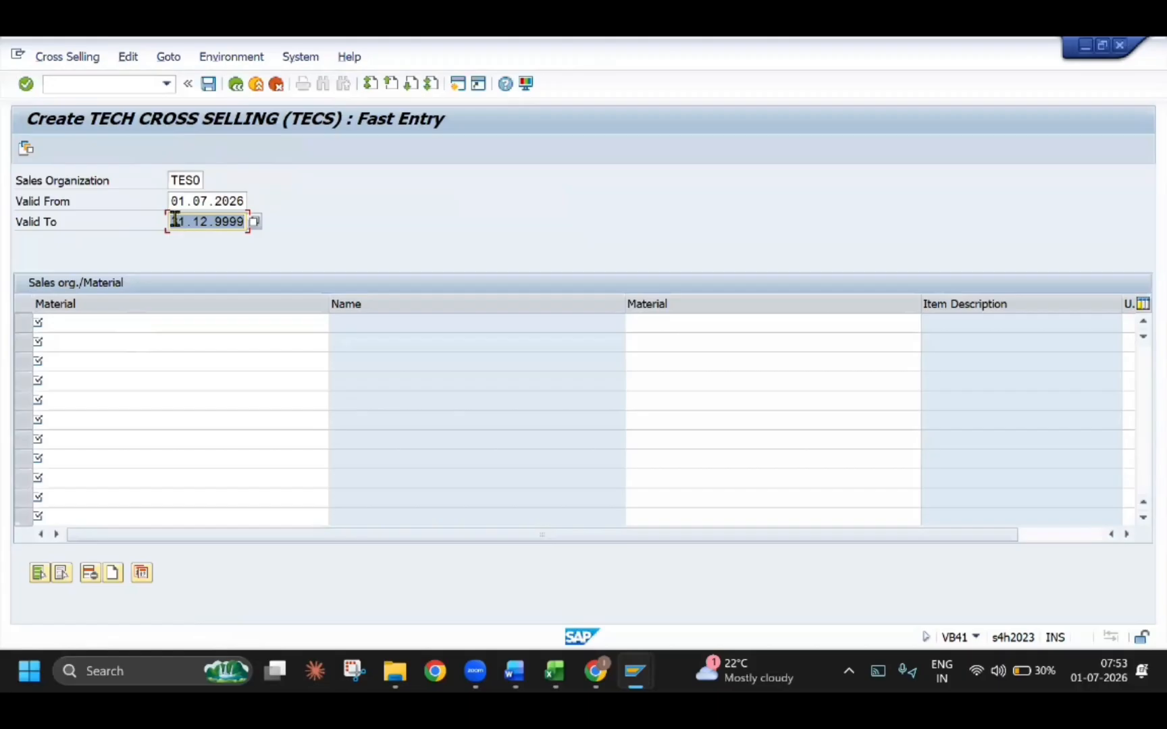
drag(175, 219, 246, 221)
click(90, 321)
text(TECH )
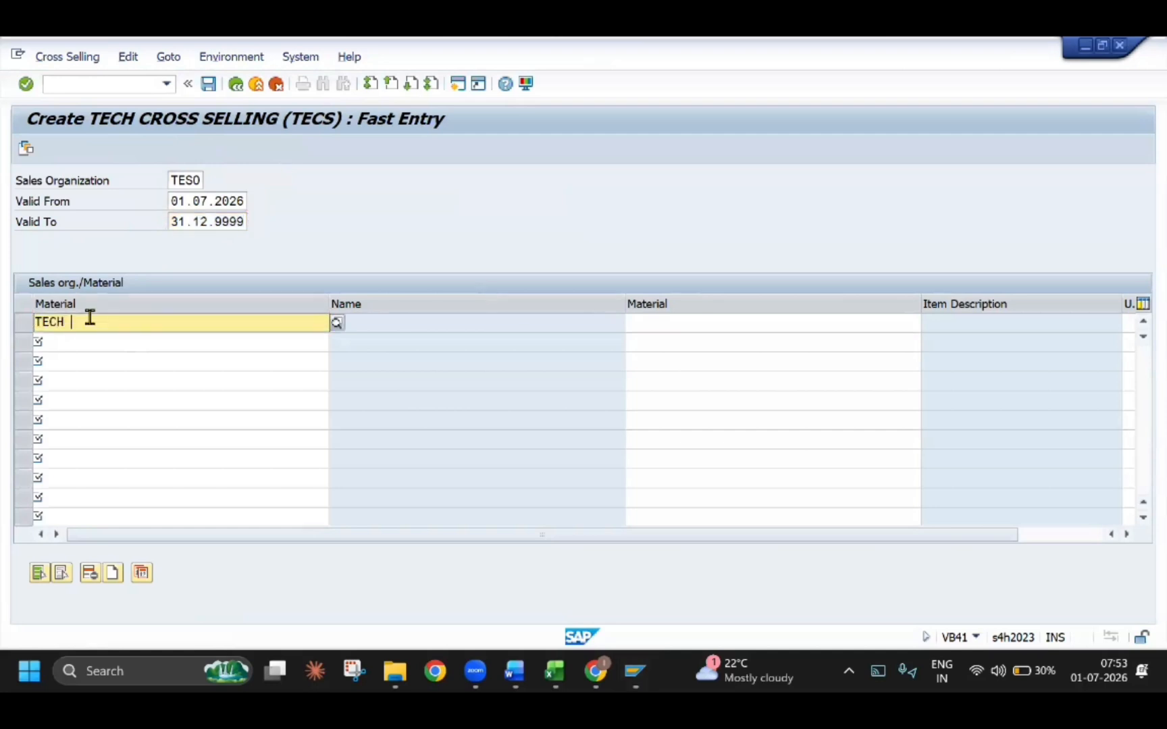
text(MO)
key(Down)
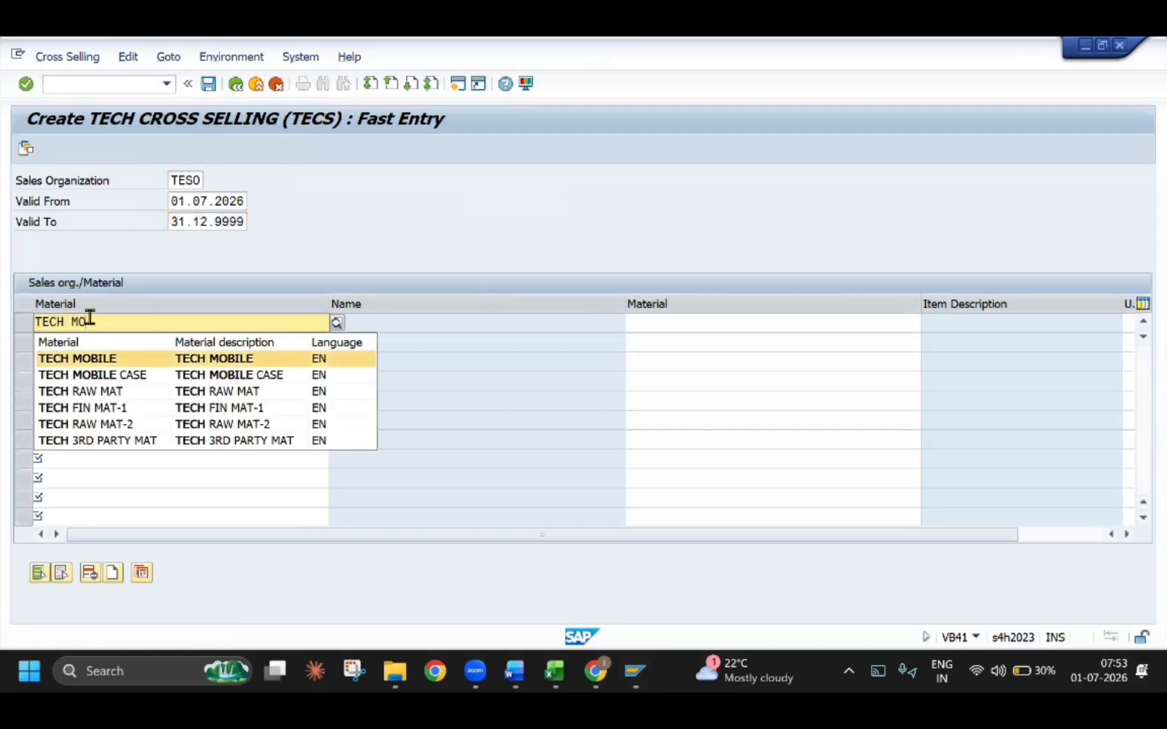
key(Return)
key(Tab)
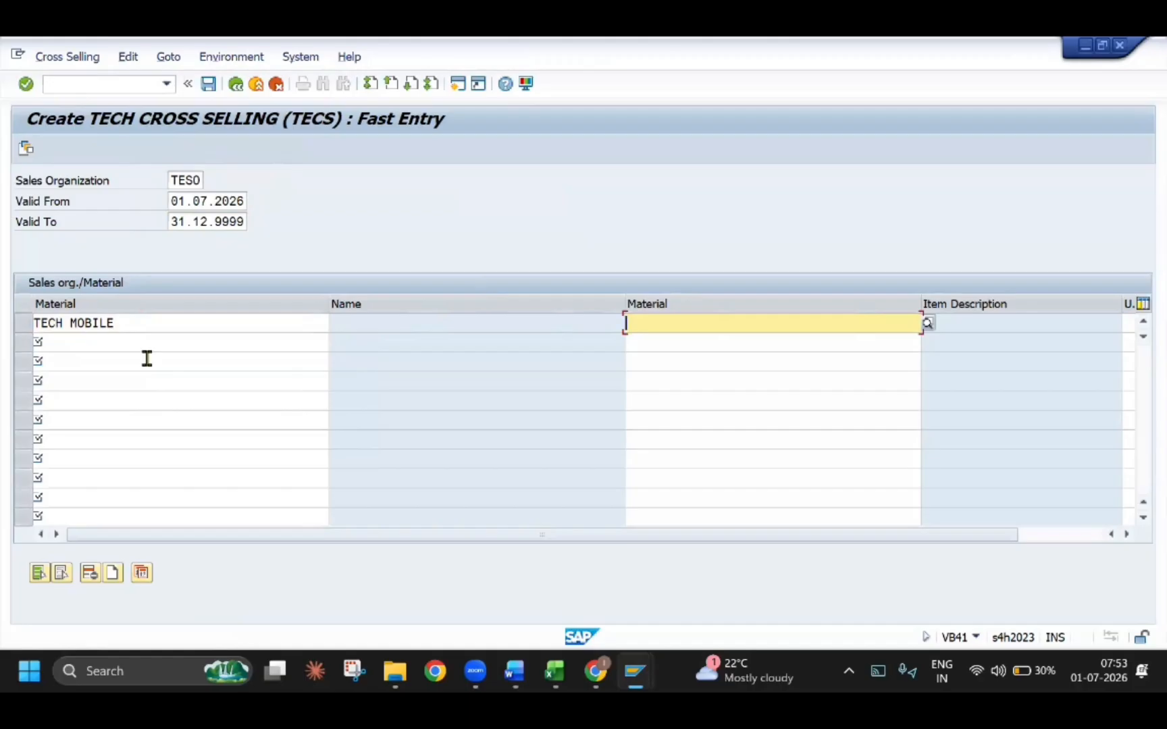
Check the fast-entry example for the main material and validity period in the Word guide, and return to SAP
key(alt+Tab)
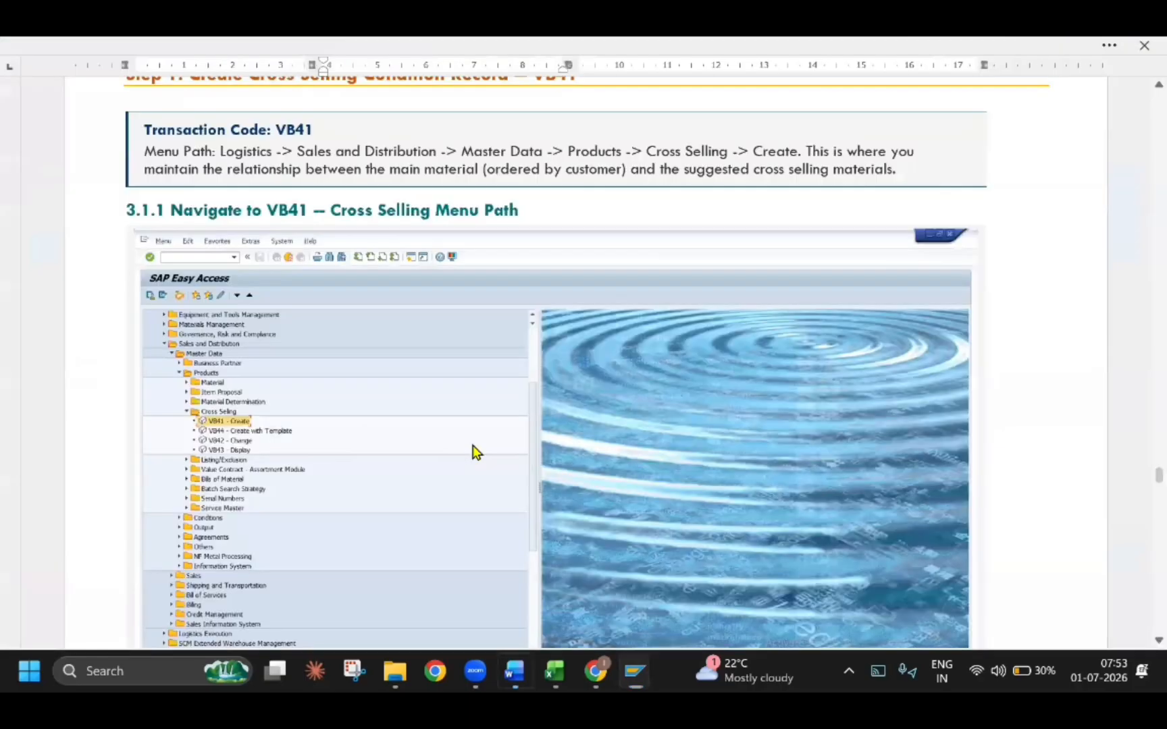
scroll(475, 451, down, 5)
scroll(472, 446, down, 12)
key(alt)
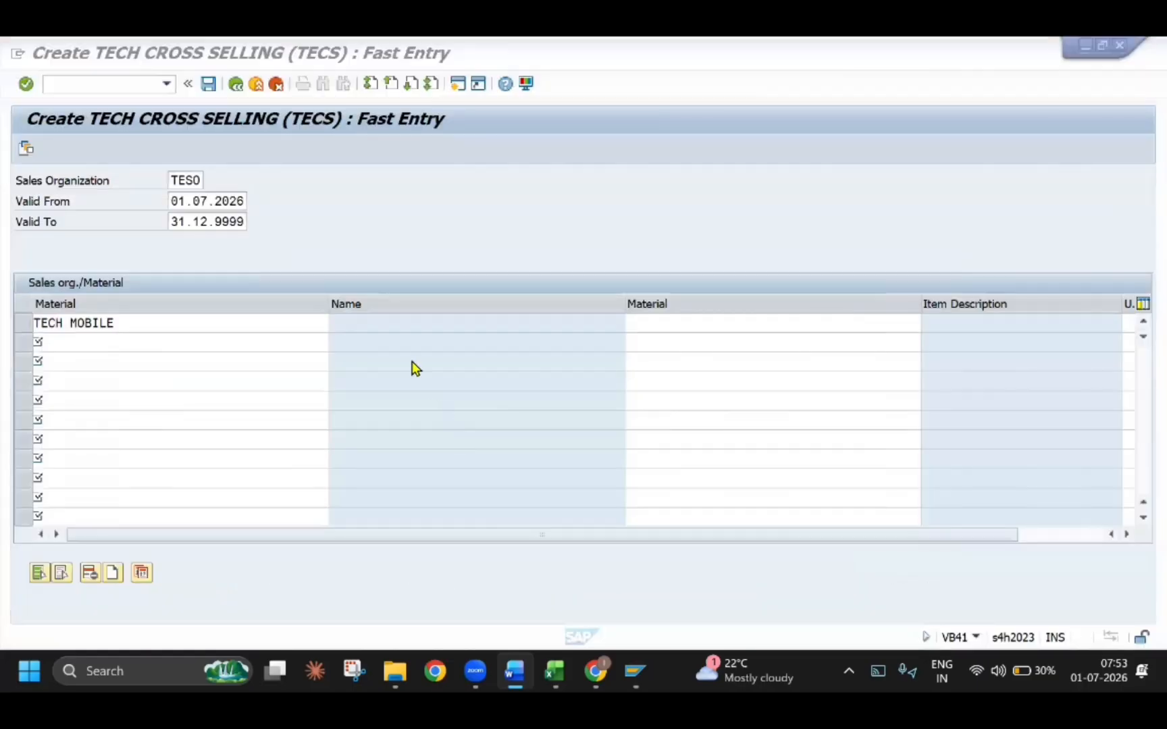
click(415, 368)
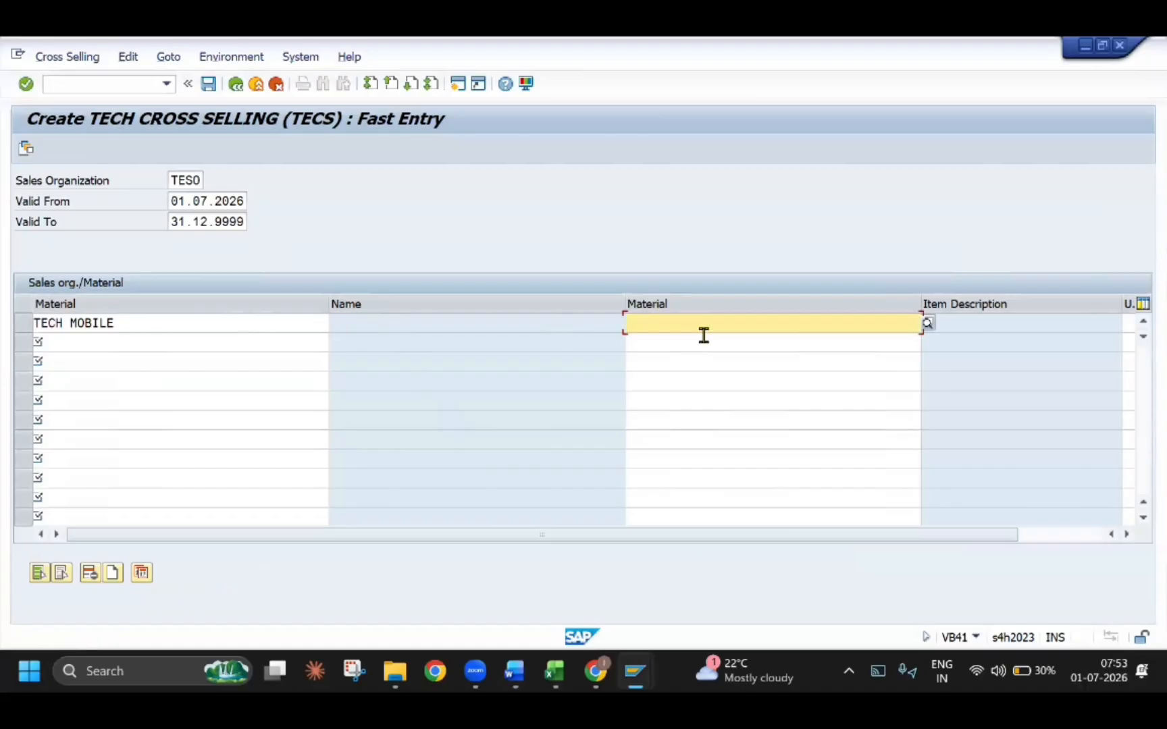
Enter TECH MOBILE CASE as the suggested material for TECH MOBILE and confirm the entry
text(TE)
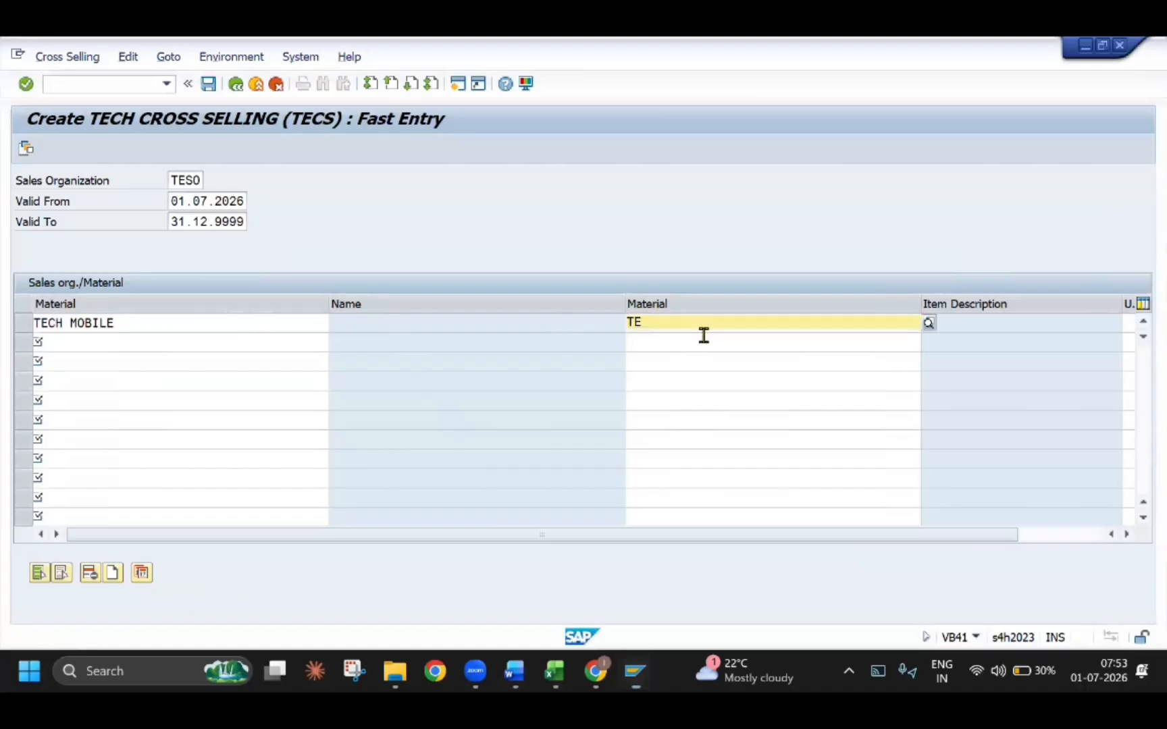
text(CH MO)
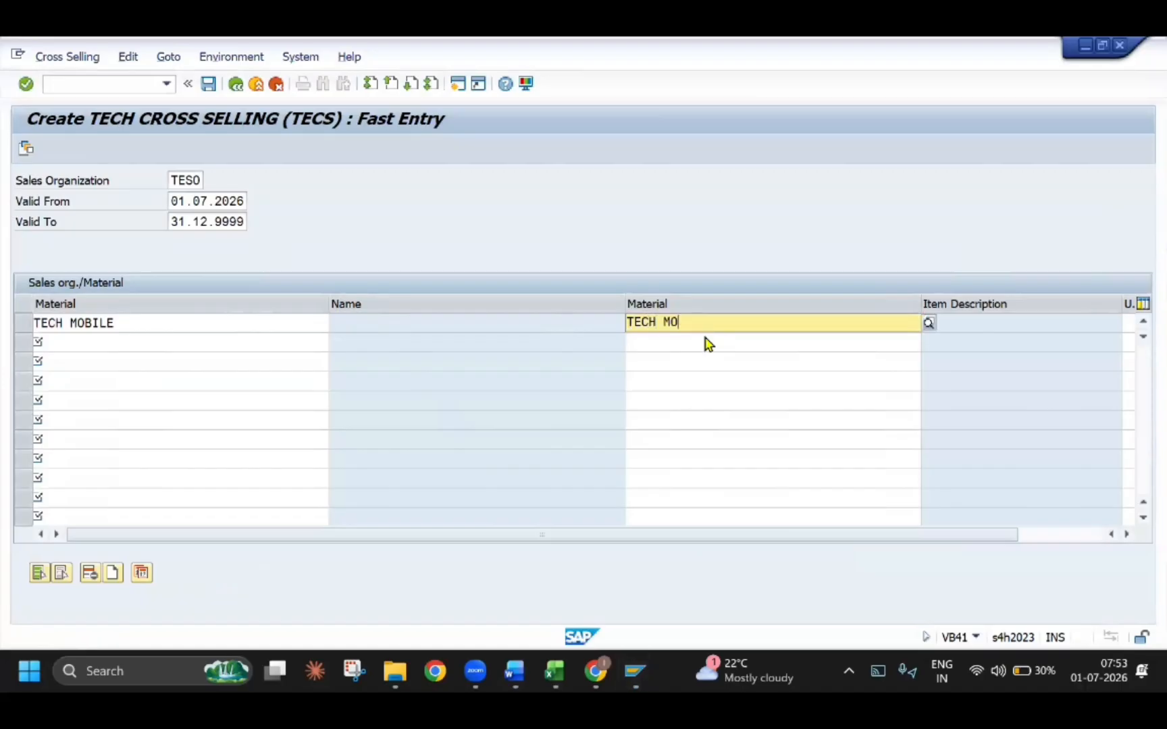
key(Down)
key(Down)
key(Return)
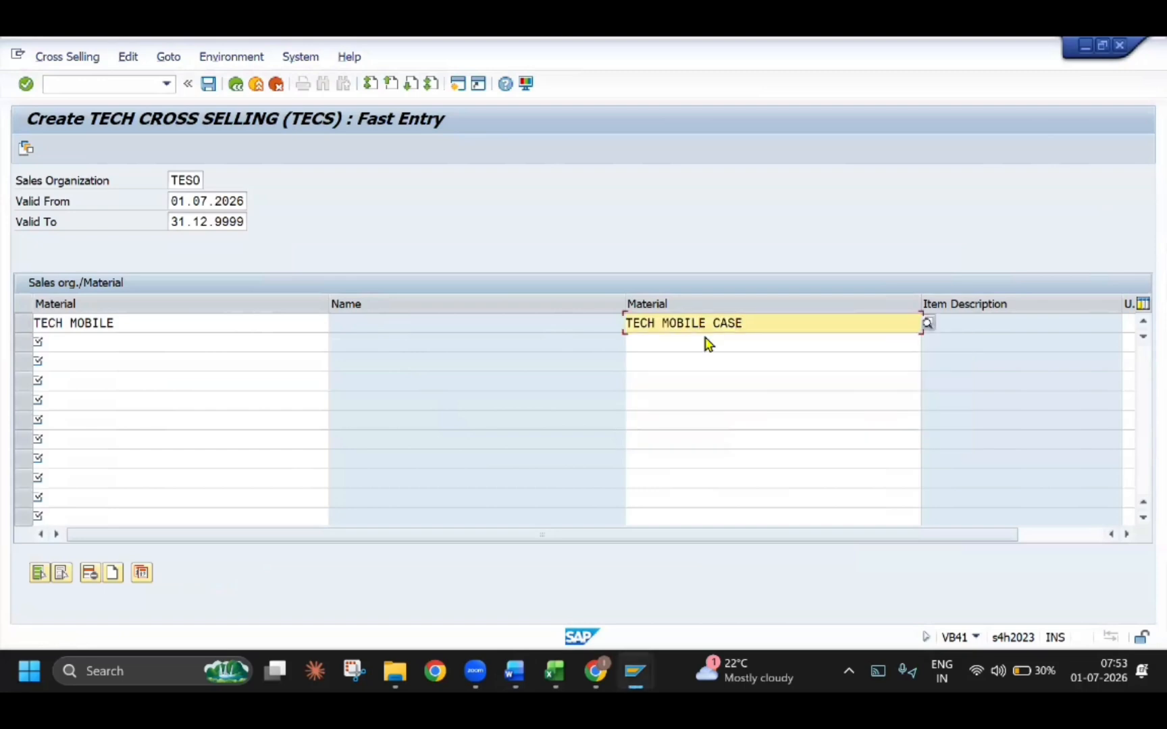
key(Return)
Compare the remaining columns of the cross-selling entry with the Word guide and inspect its unit of measure
drag(757, 532, 799, 537)
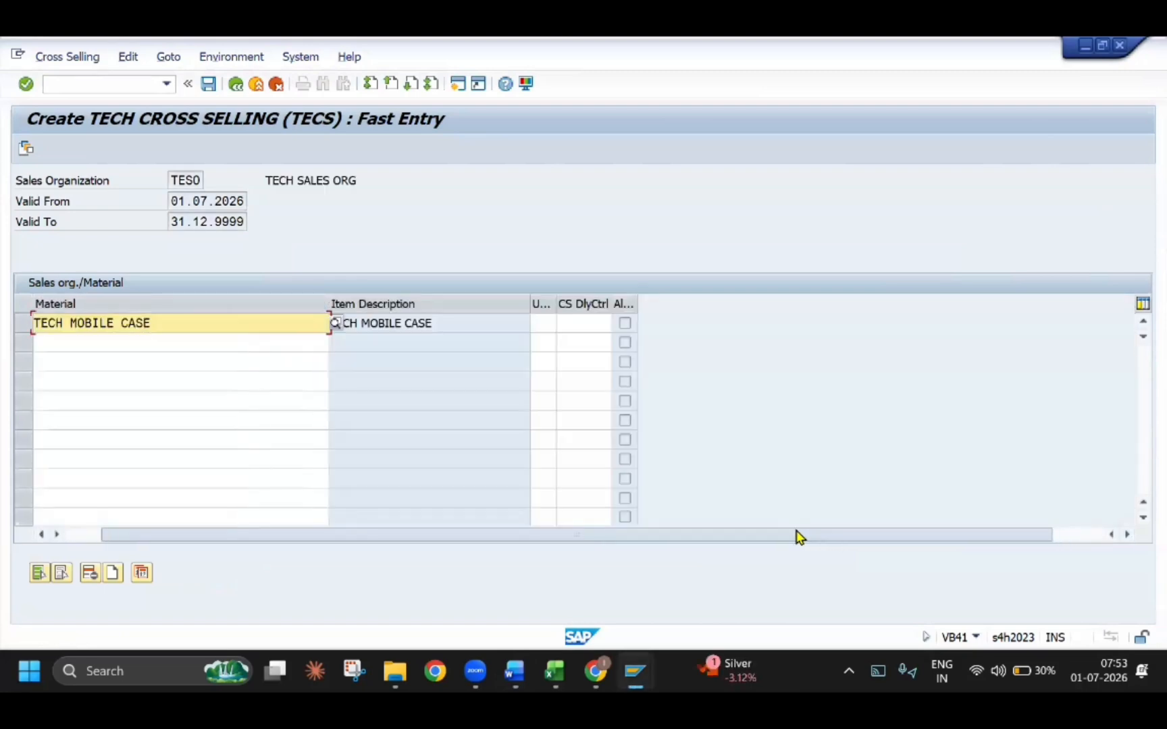
drag(675, 538, 630, 534)
key(alt+Tab)
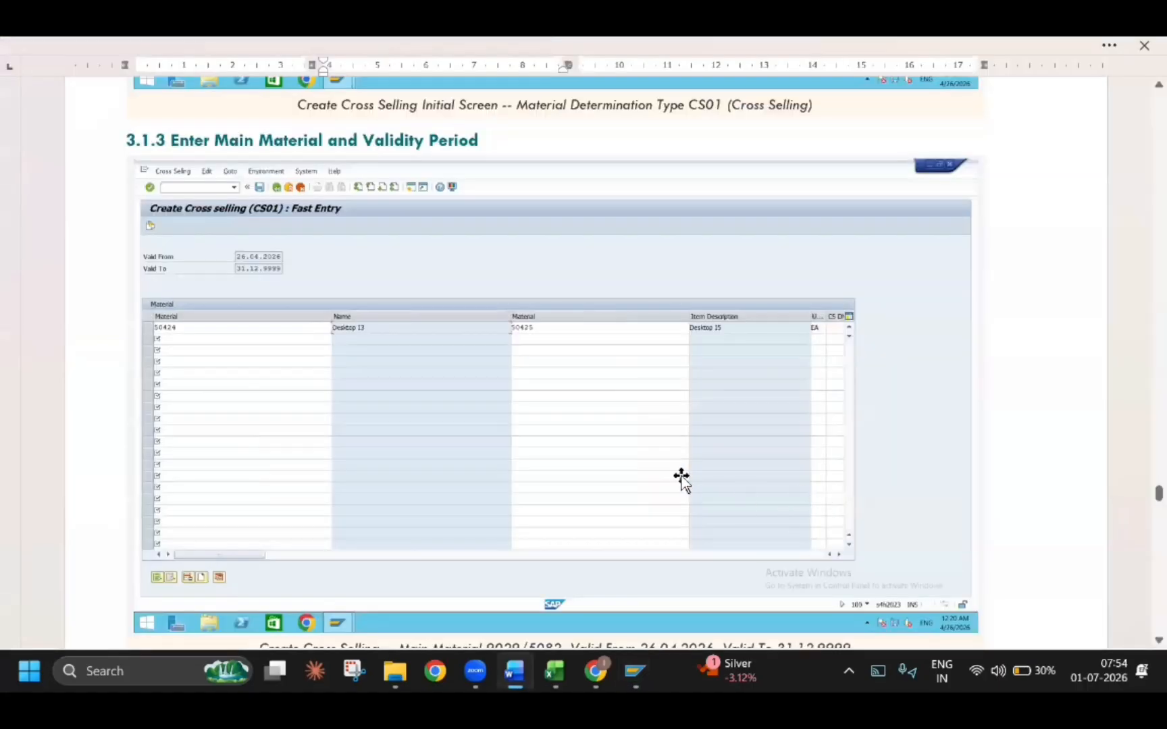
key(alt+Tab)
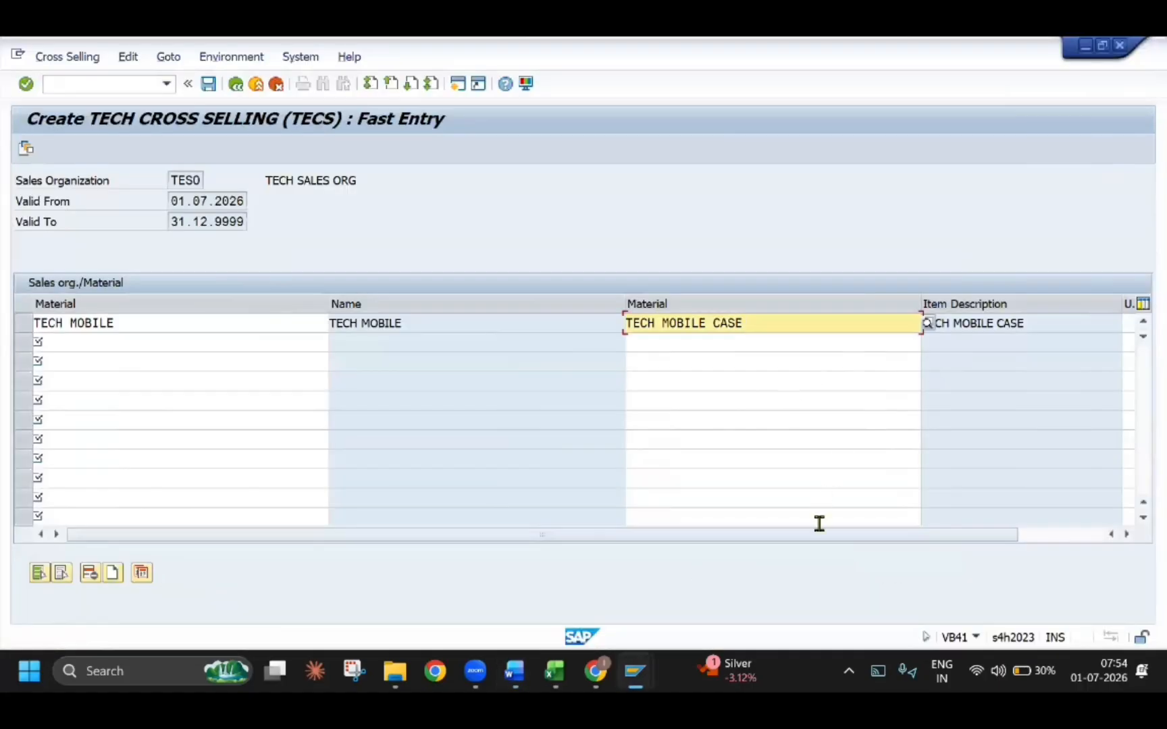
drag(818, 538, 853, 538)
drag(853, 533, 834, 530)
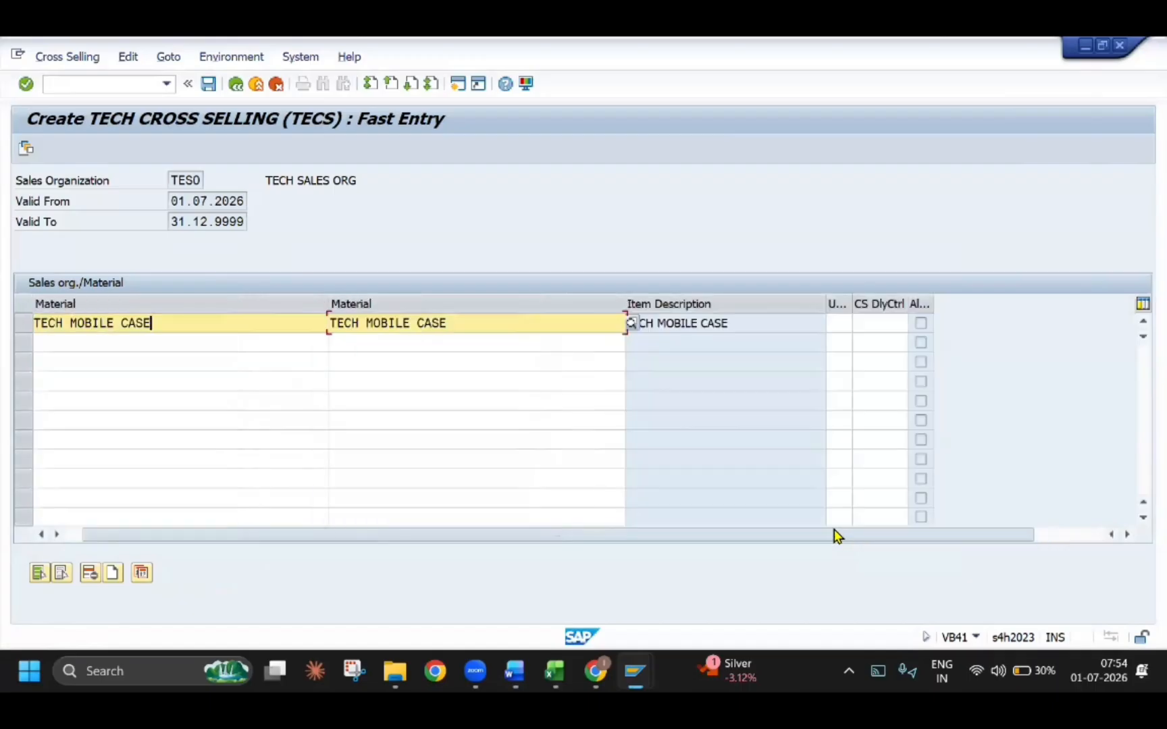
click(841, 325)
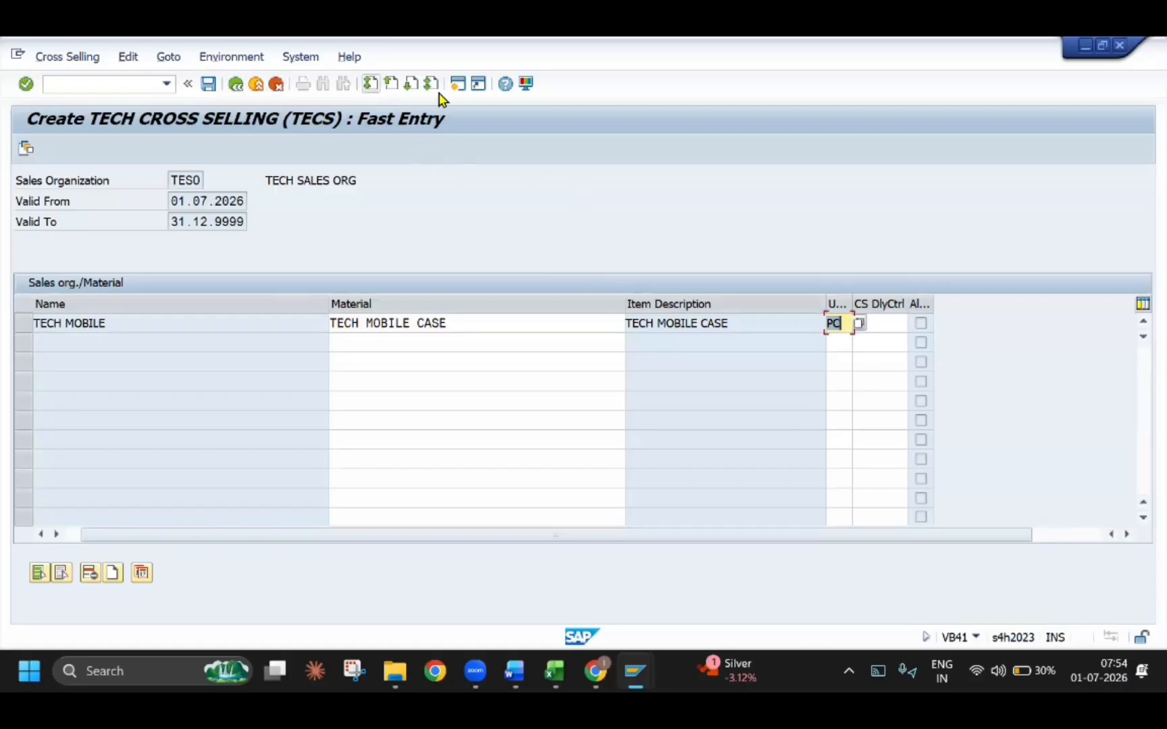
Open TECH MOBILE in MM02 in a new session to check its base unit of measure in Basic Data 1
click(458, 83)
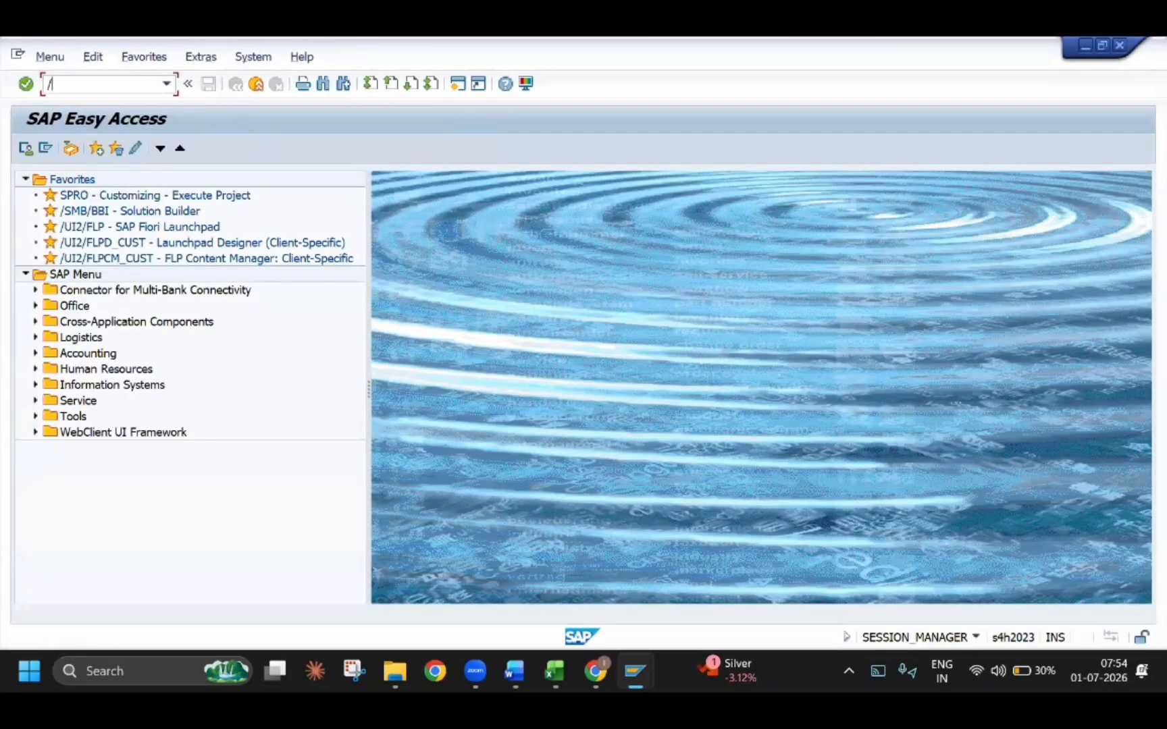
key(Return)
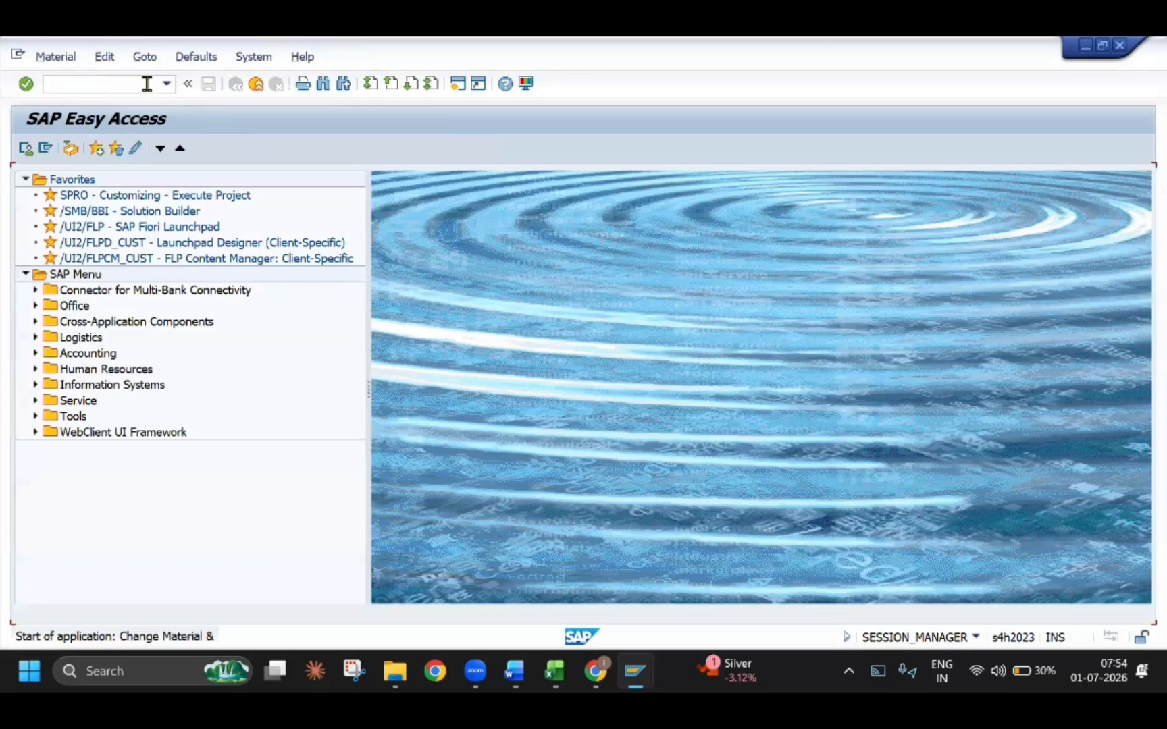
key(Return)
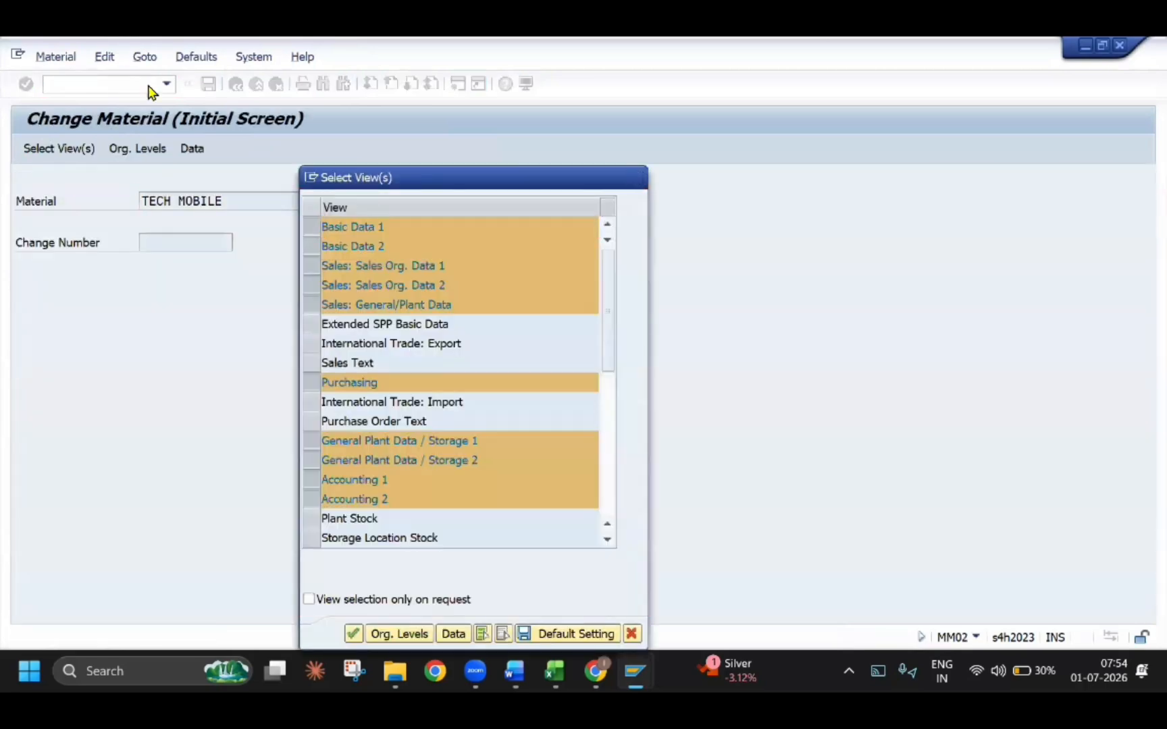
key(Return)
key(Return)
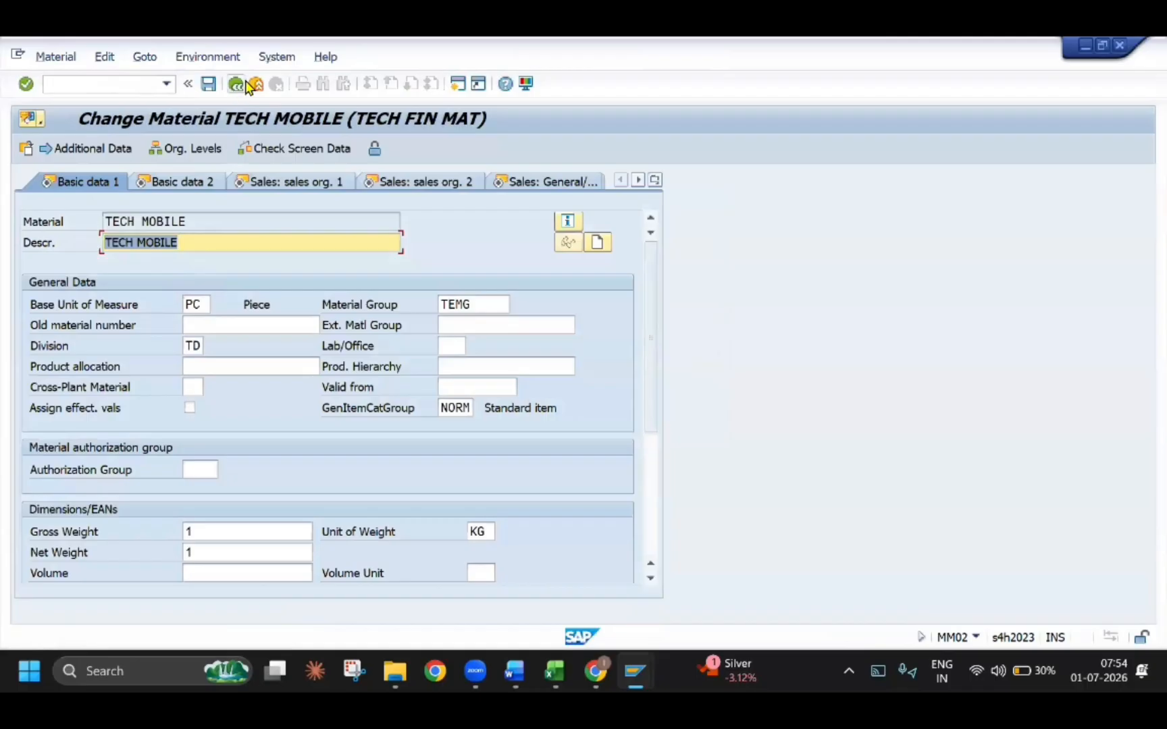
Leave the TECH MOBILE material master, return to the VB41 session, and save the cross-selling record
click(236, 83)
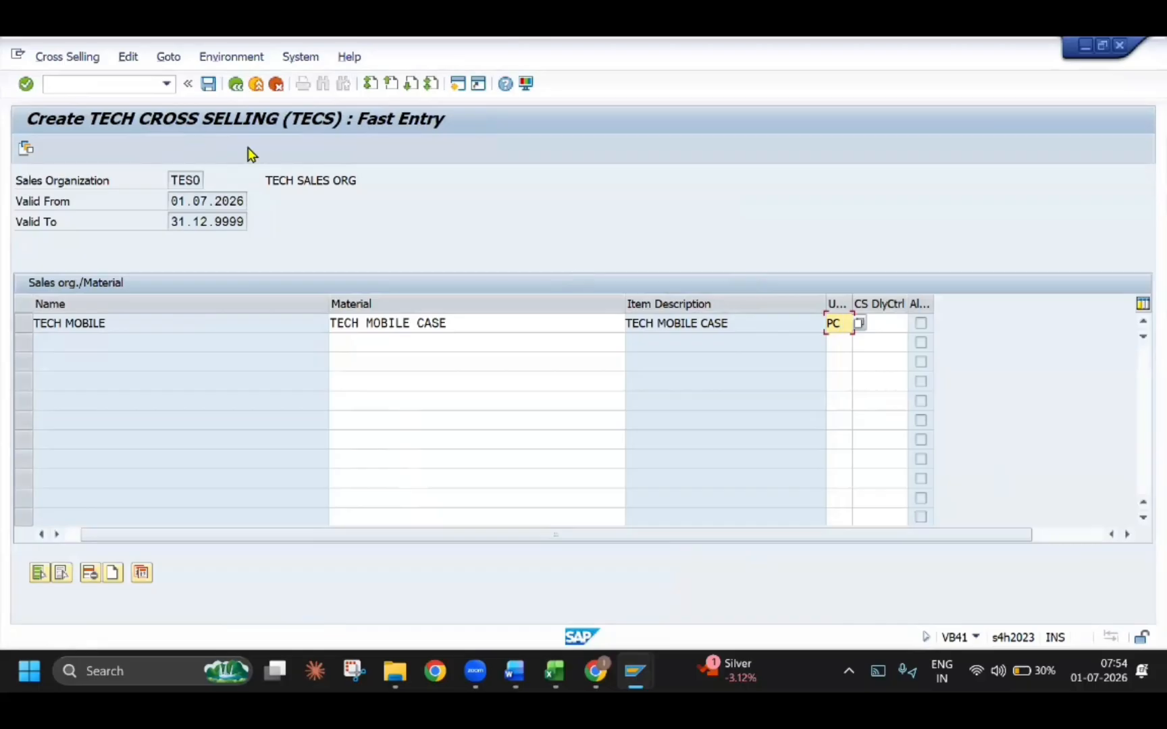
click(209, 90)
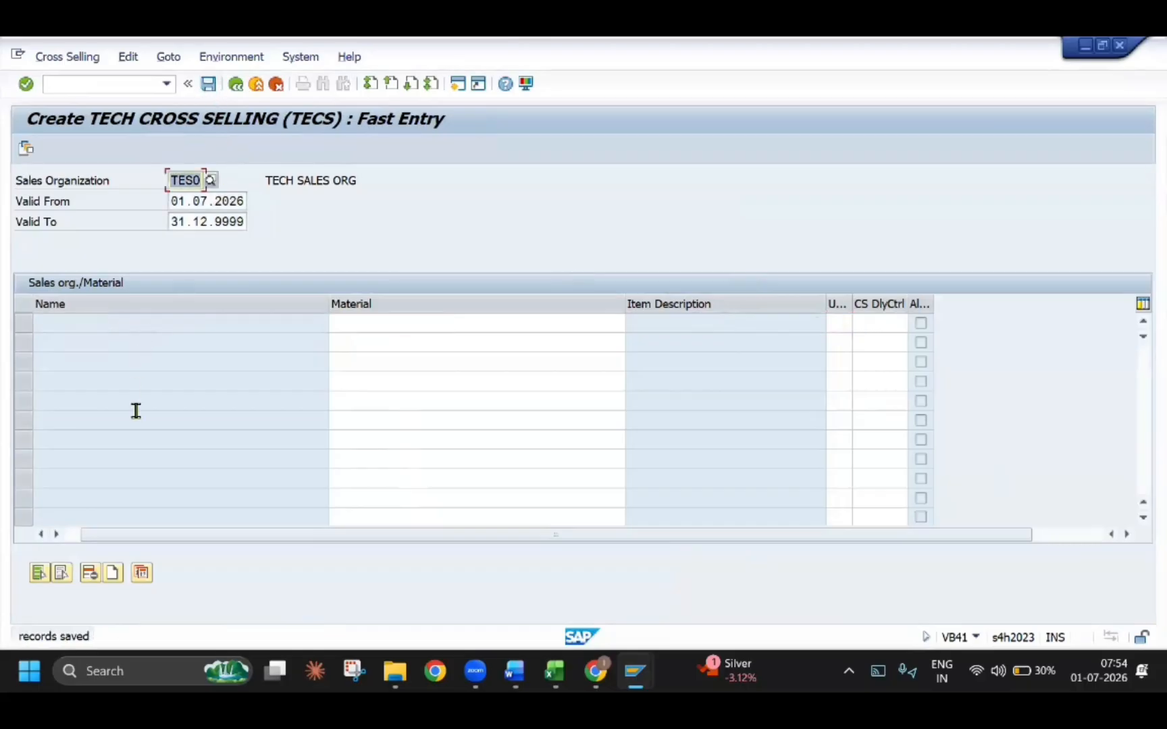
Examine section 3.1.4 of the Word guide on maintaining several suggested materials for one main material
key(alt+Tab)
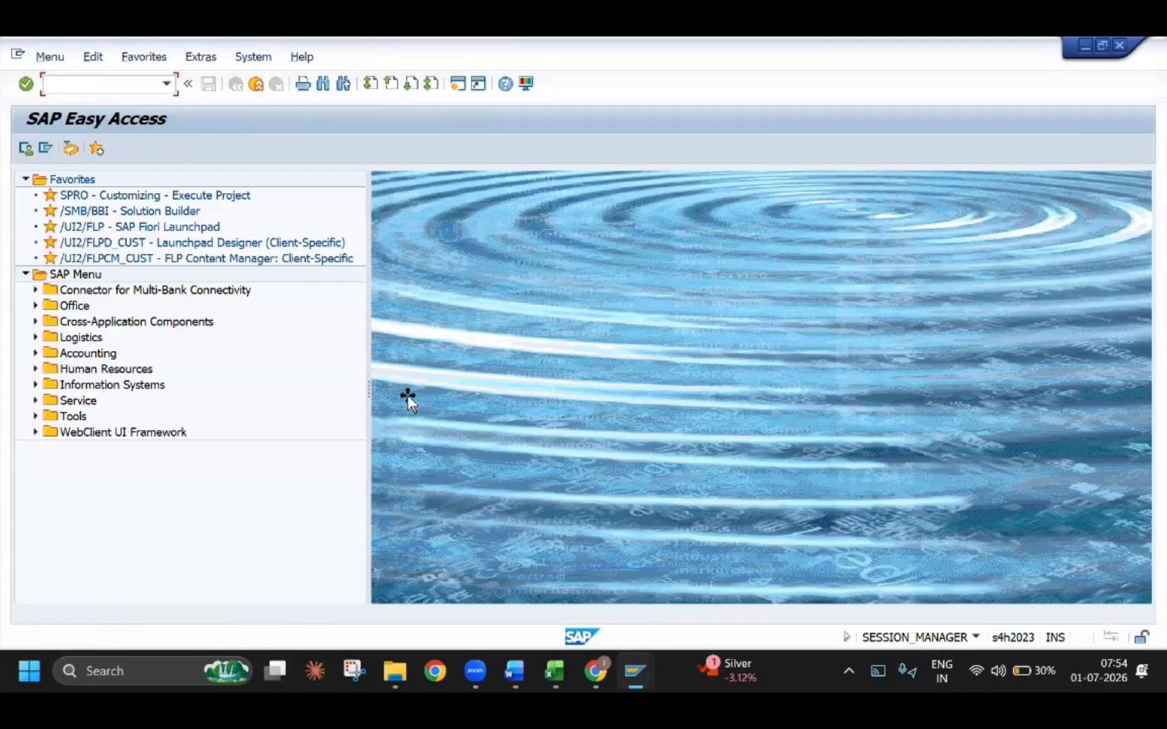
key(alt+Tab)
scroll(394, 409, down, 5)
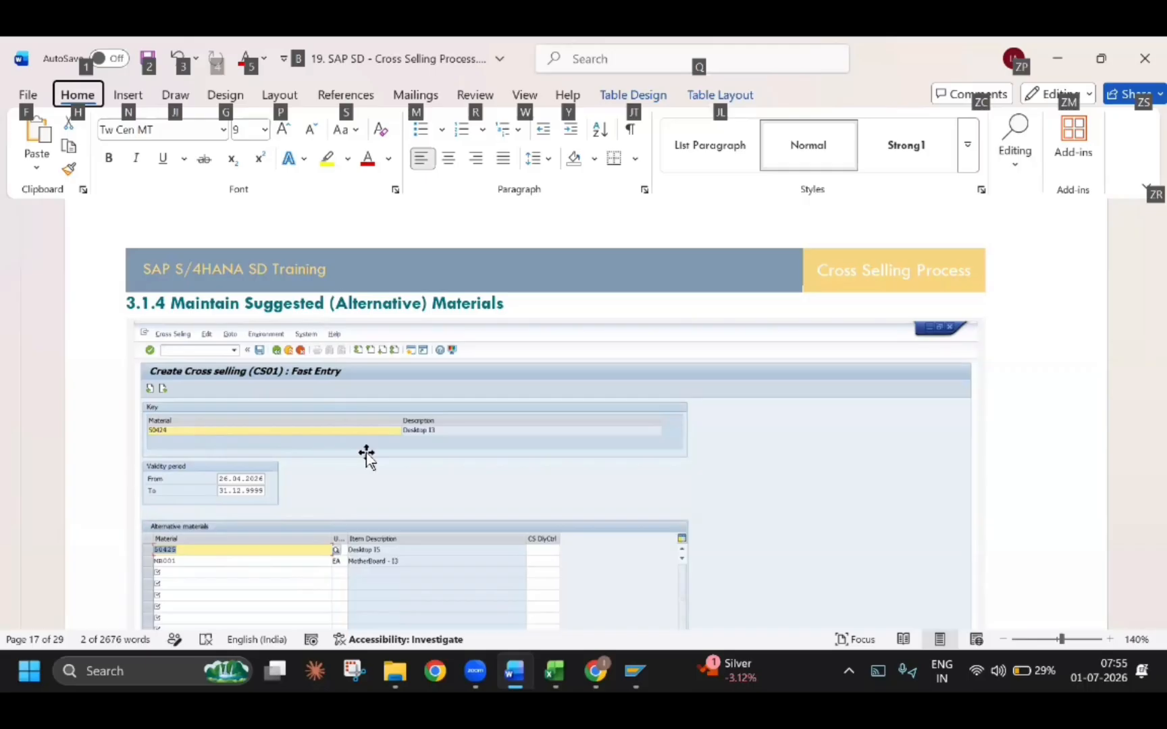
scroll(366, 458, up, 10)
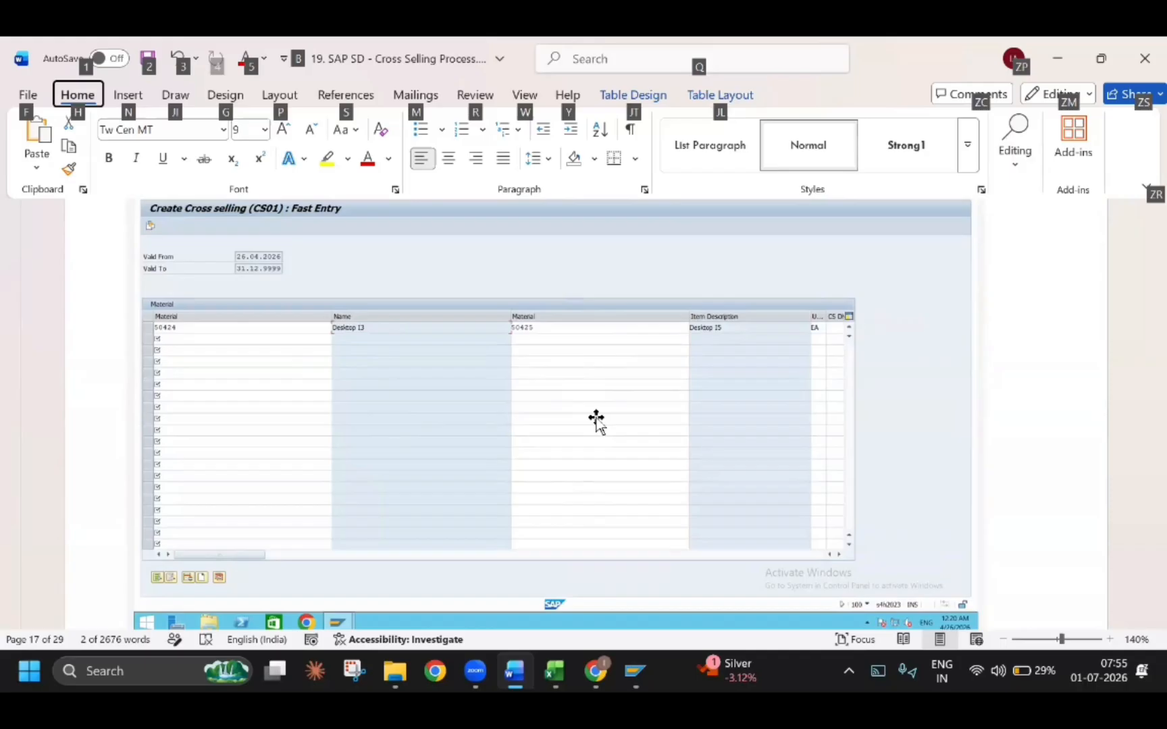
scroll(594, 425, down, 10)
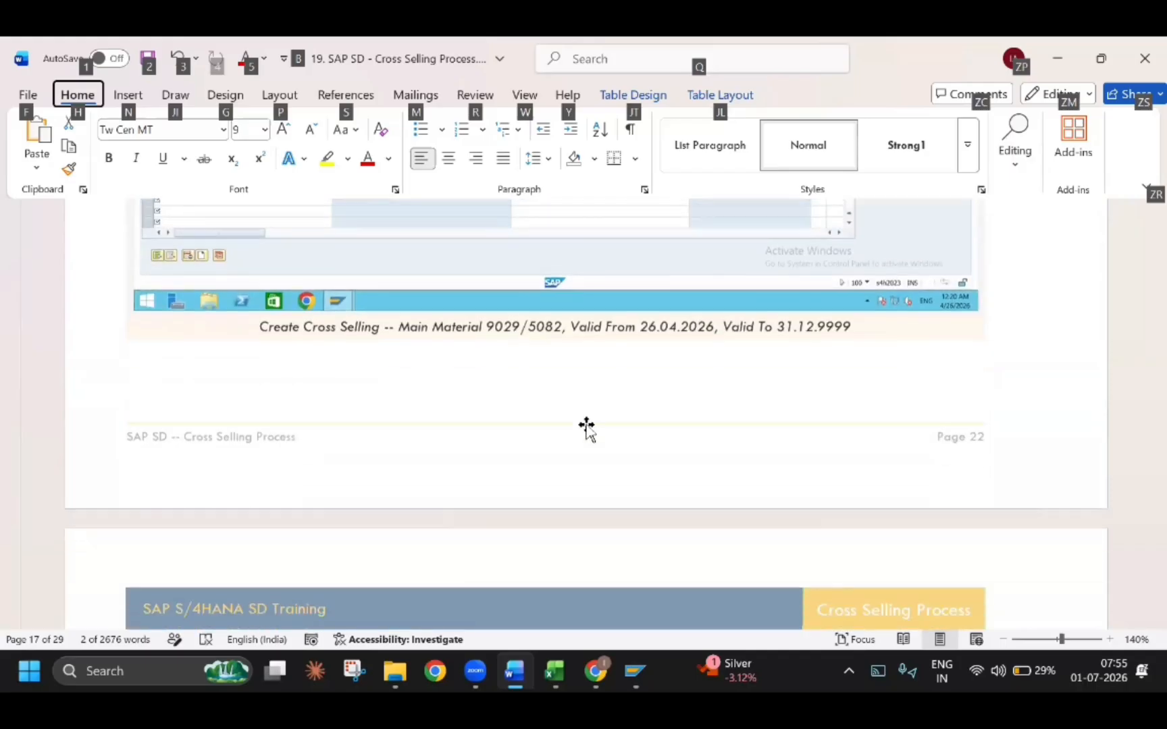
scroll(274, 511, down, 3)
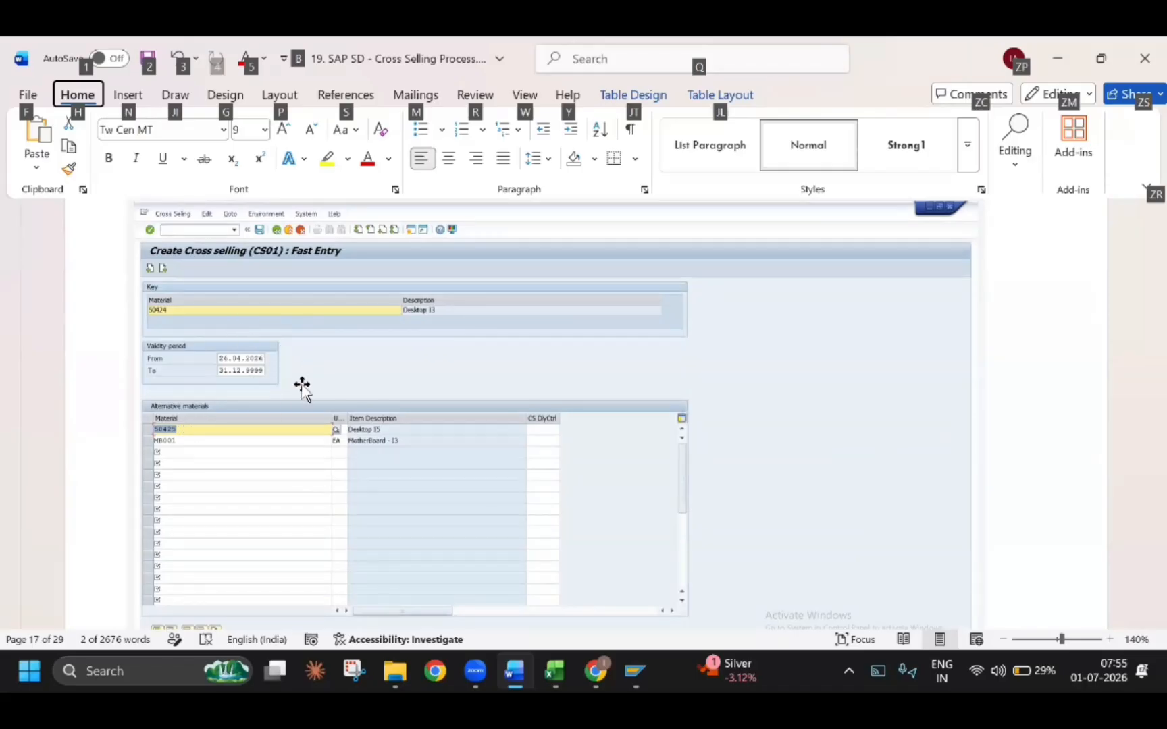
scroll(284, 421, down, 6)
scroll(284, 421, down, 1)
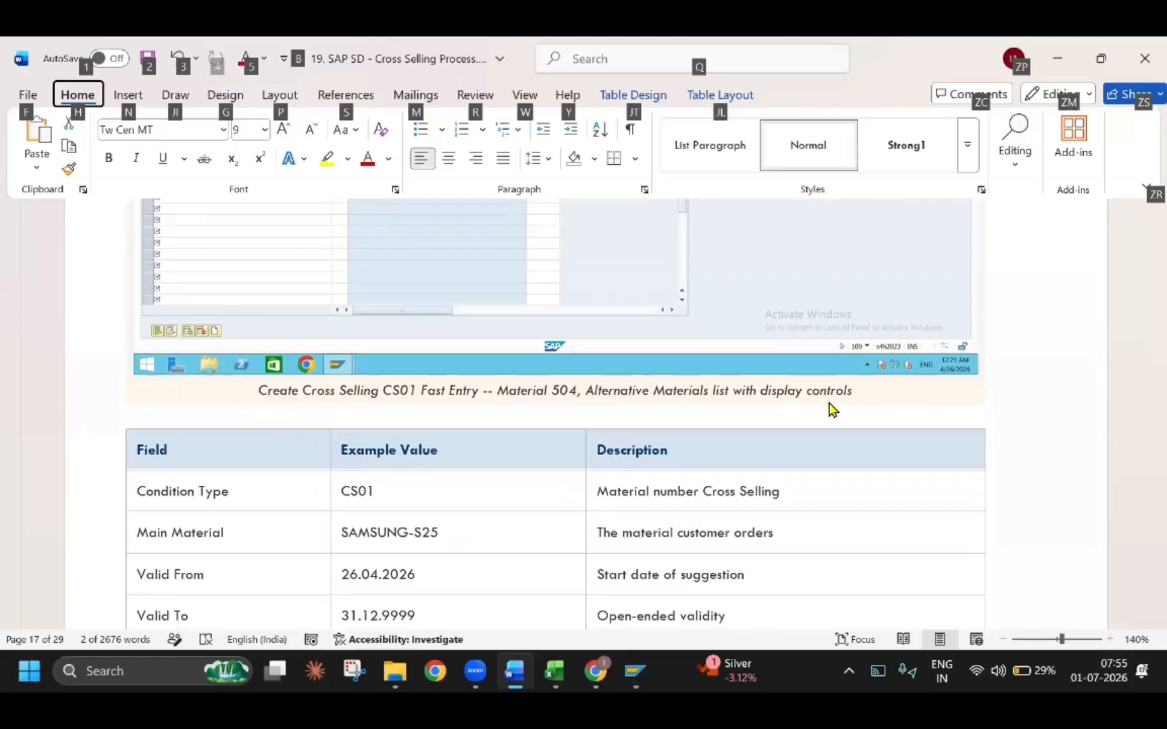
scroll(437, 398, up, 4)
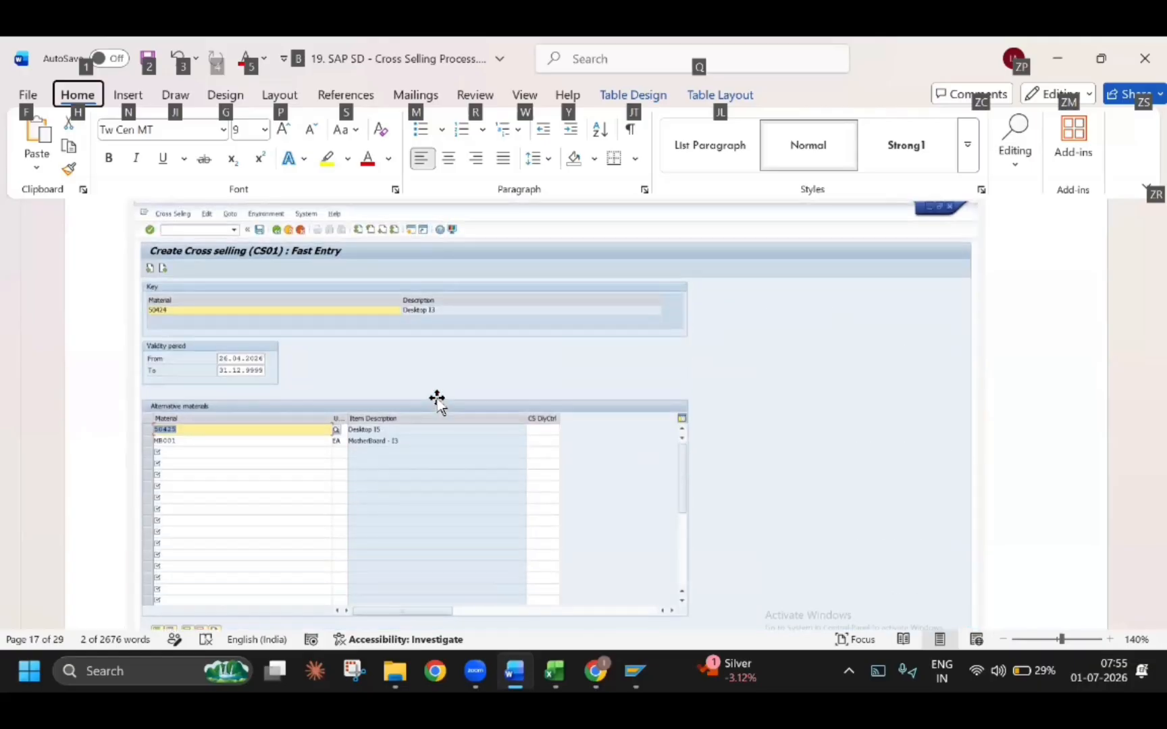
Return to SAP, open transaction VB42, and display the TECS record for sales organization TESO and material TECH MOBILE
key(alt+Tab)
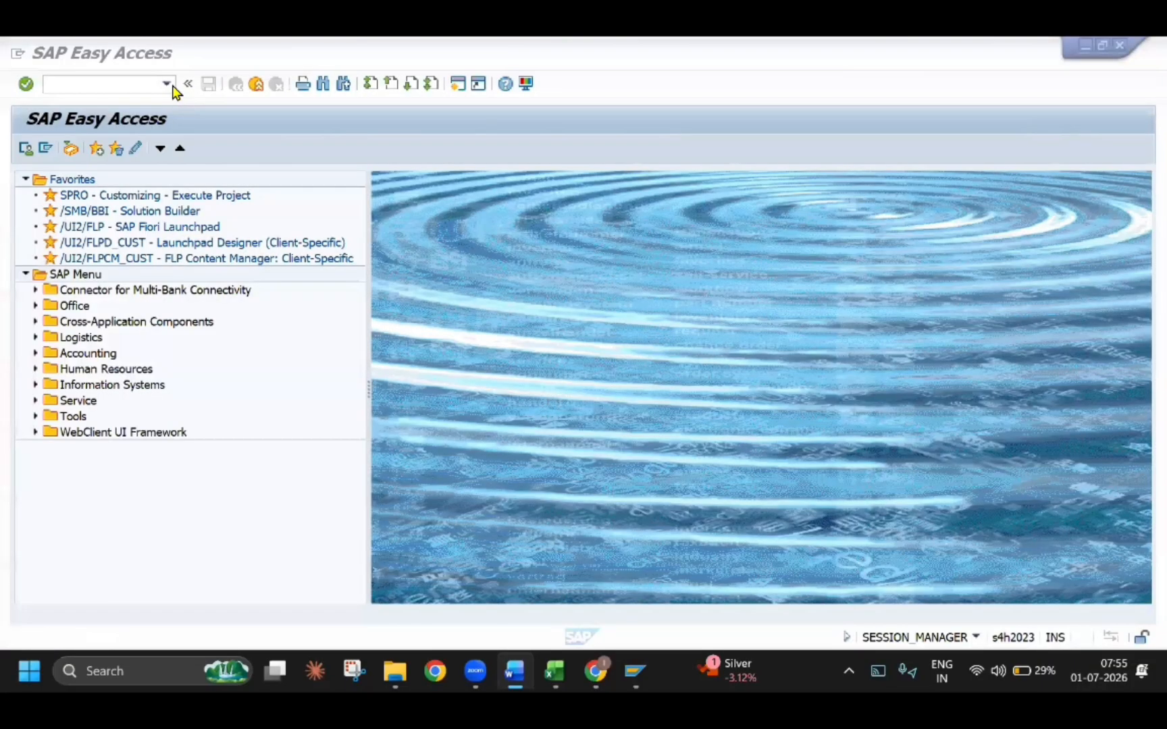
click(165, 84)
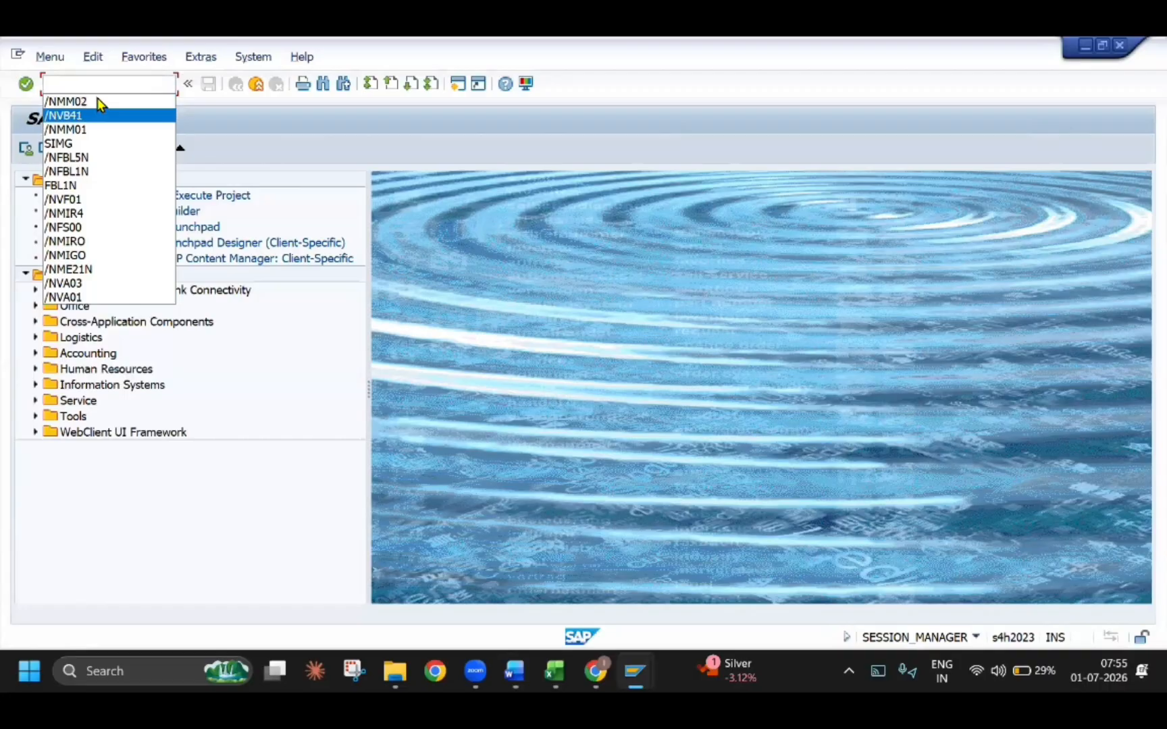
click(96, 114)
click(96, 85)
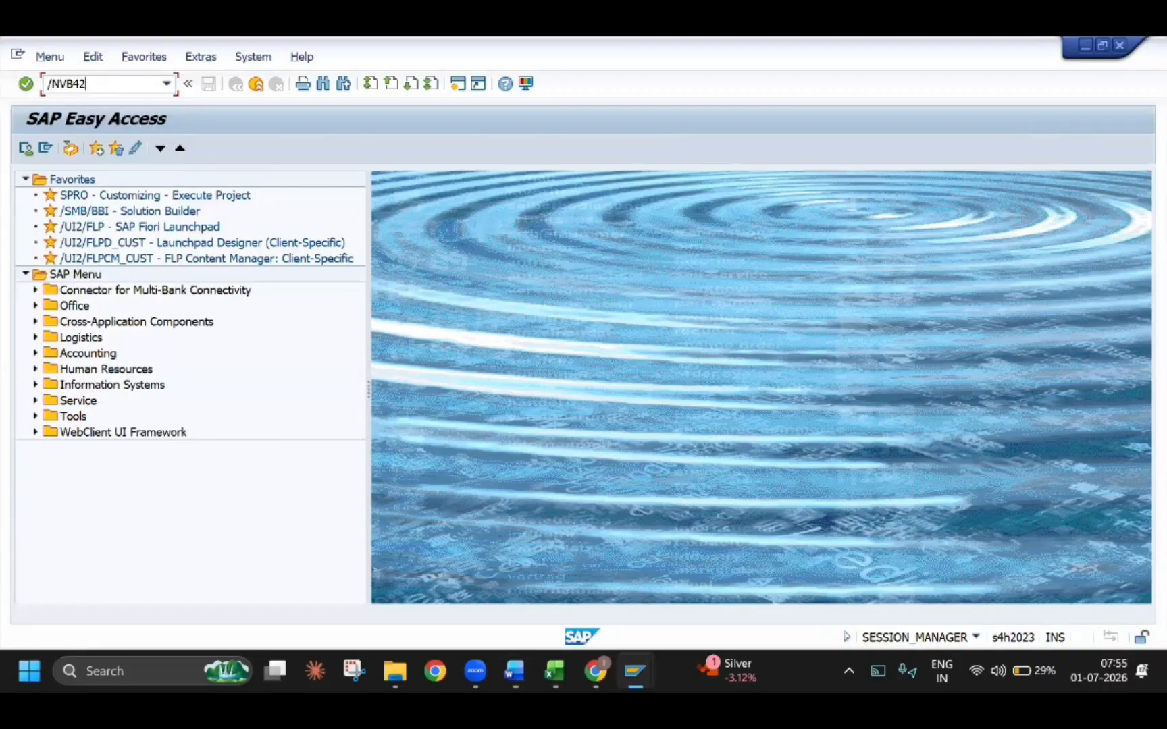
text(2)
key(Return)
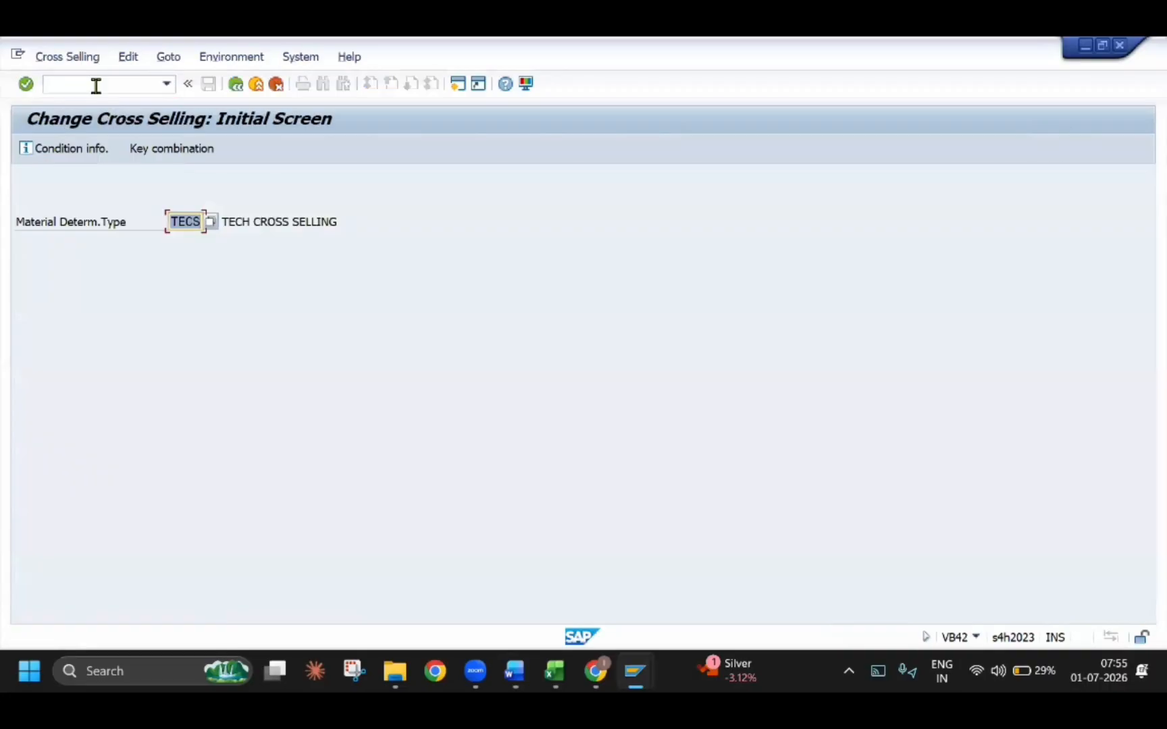
key(Return)
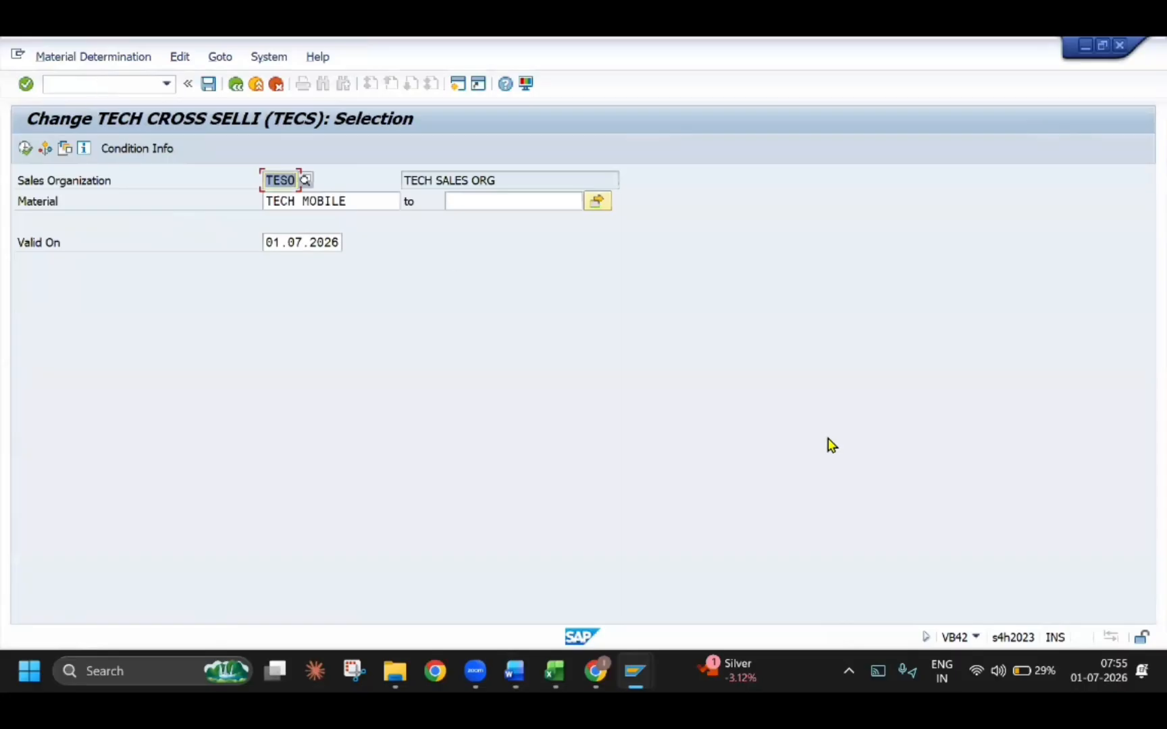
click(26, 152)
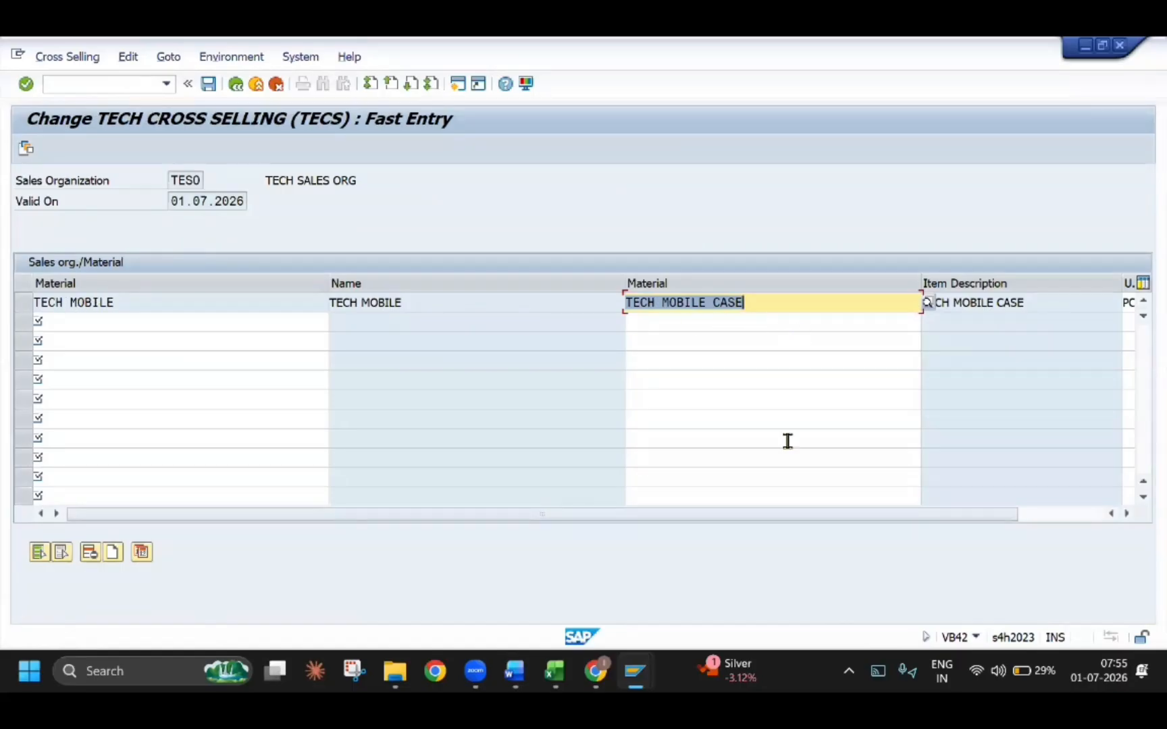
Check the alternative materials maintained for TECH MOBILE in the TECS fast entry and save the record
drag(933, 500, 867, 515)
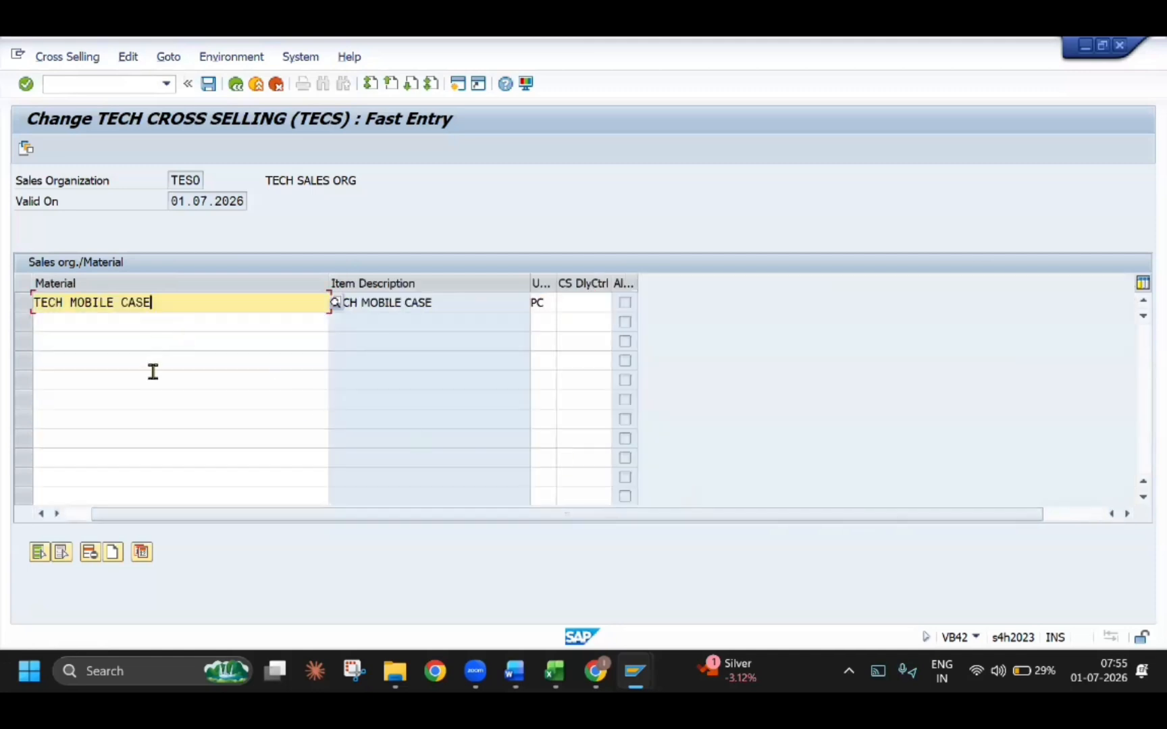
click(22, 303)
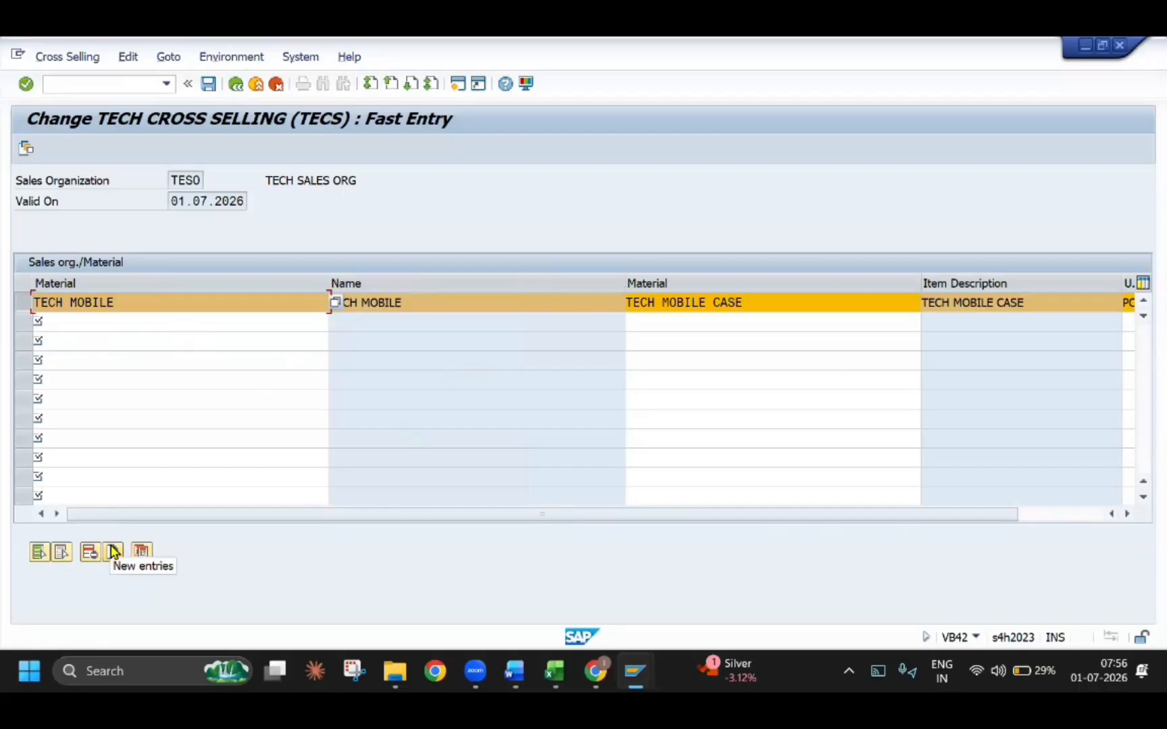
click(94, 302)
double_click(96, 304)
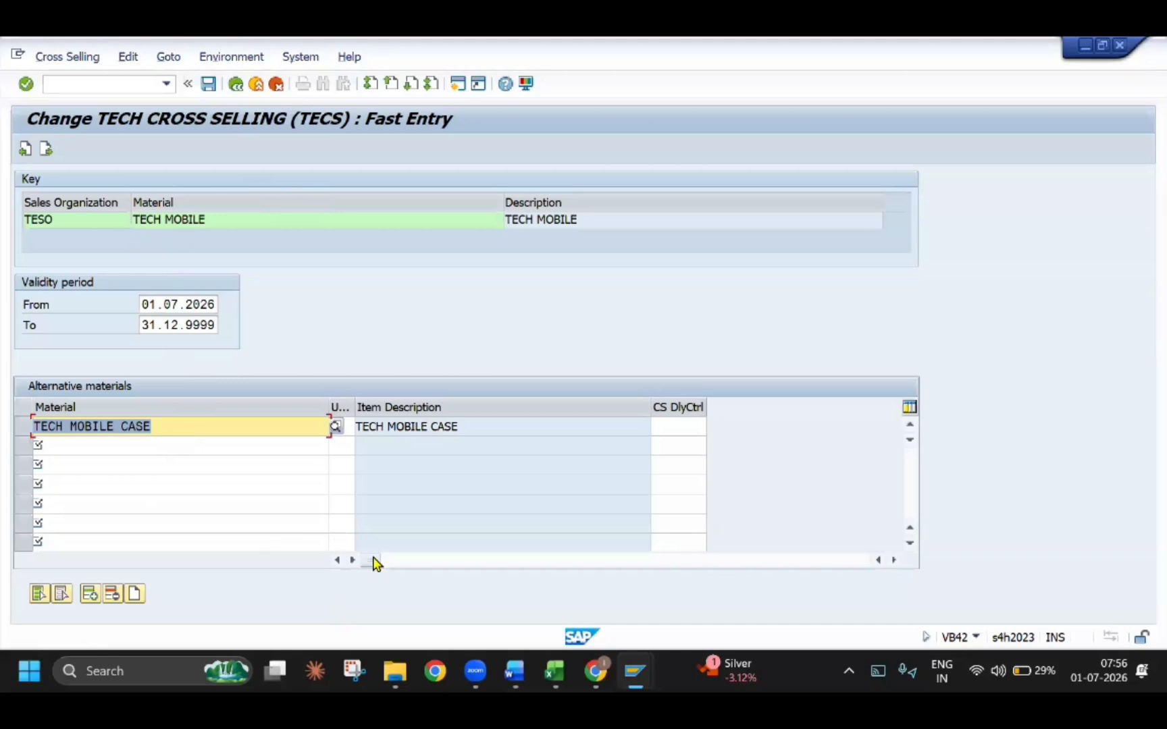
drag(370, 561, 334, 562)
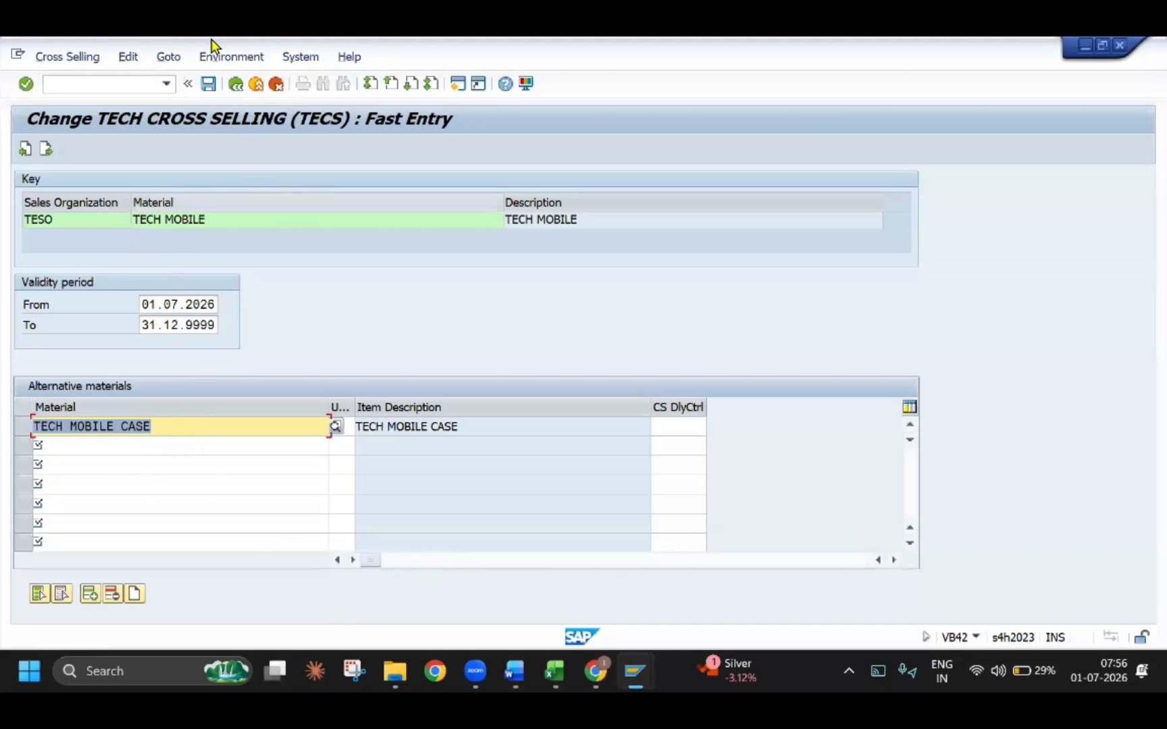
click(236, 83)
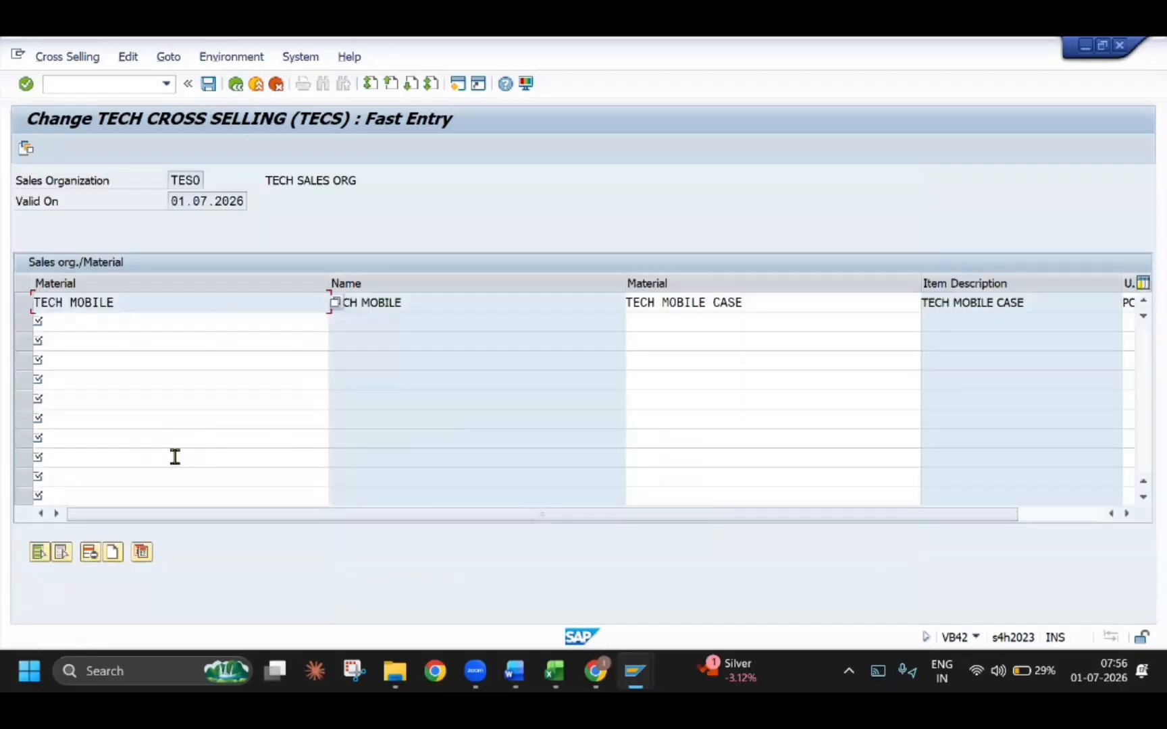
double_click(91, 303)
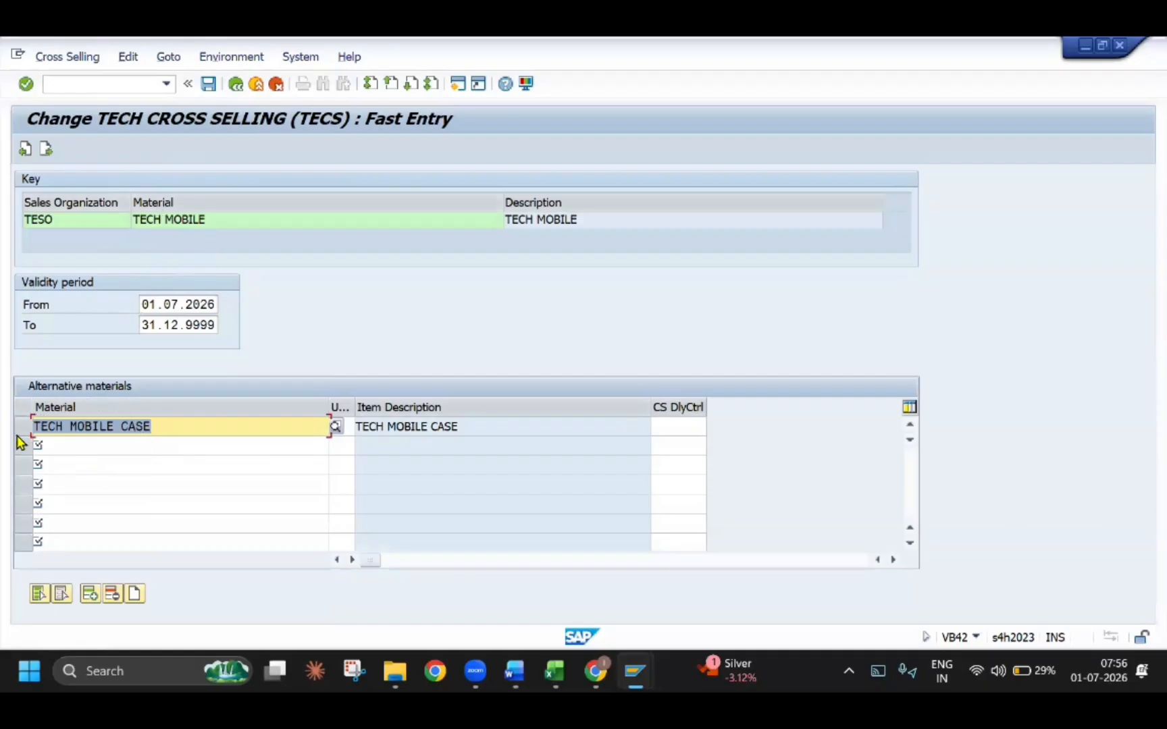
click(209, 83)
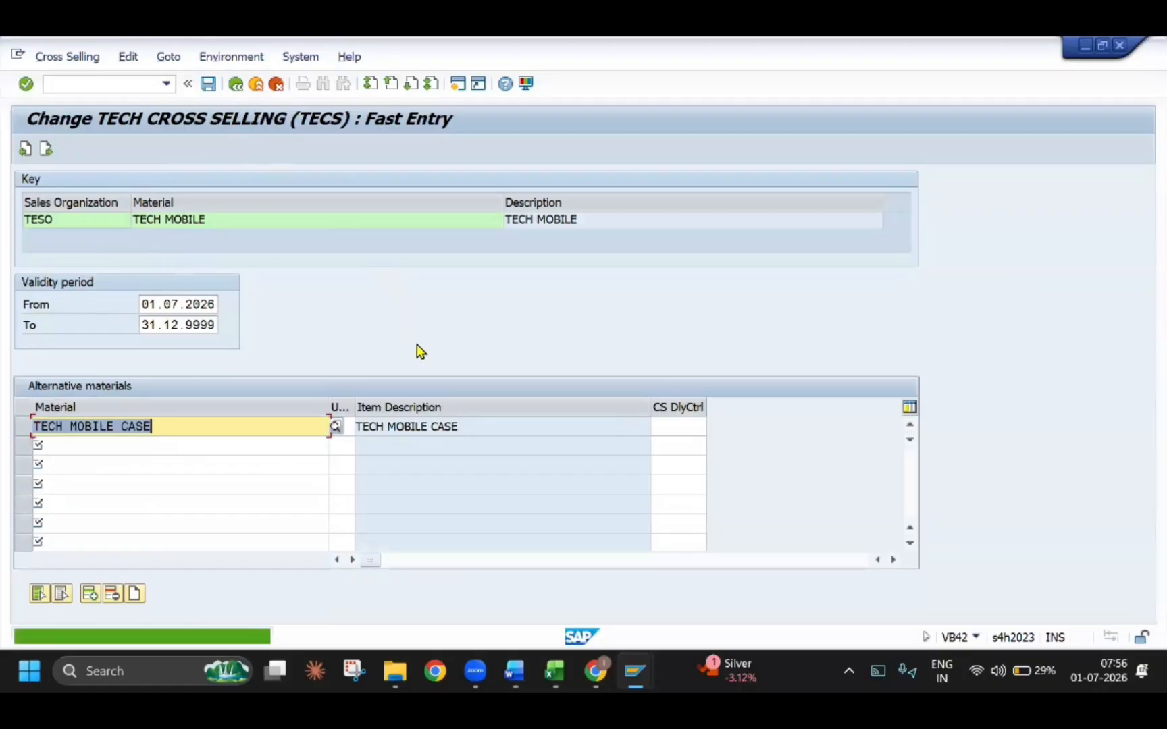
Switch to the Word guide and correct the transaction code in the Step 2 customer procedure heading to XD02
key(alt+Tab)
scroll(413, 406, down, 6)
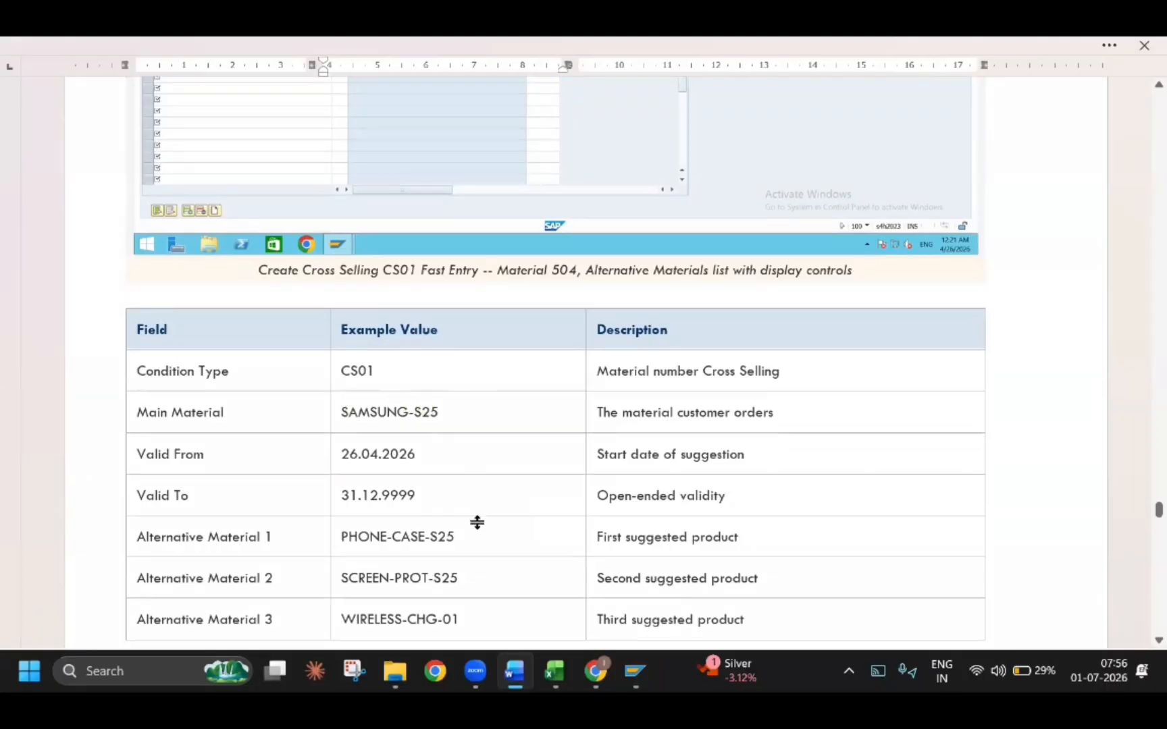
scroll(476, 524, down, 2)
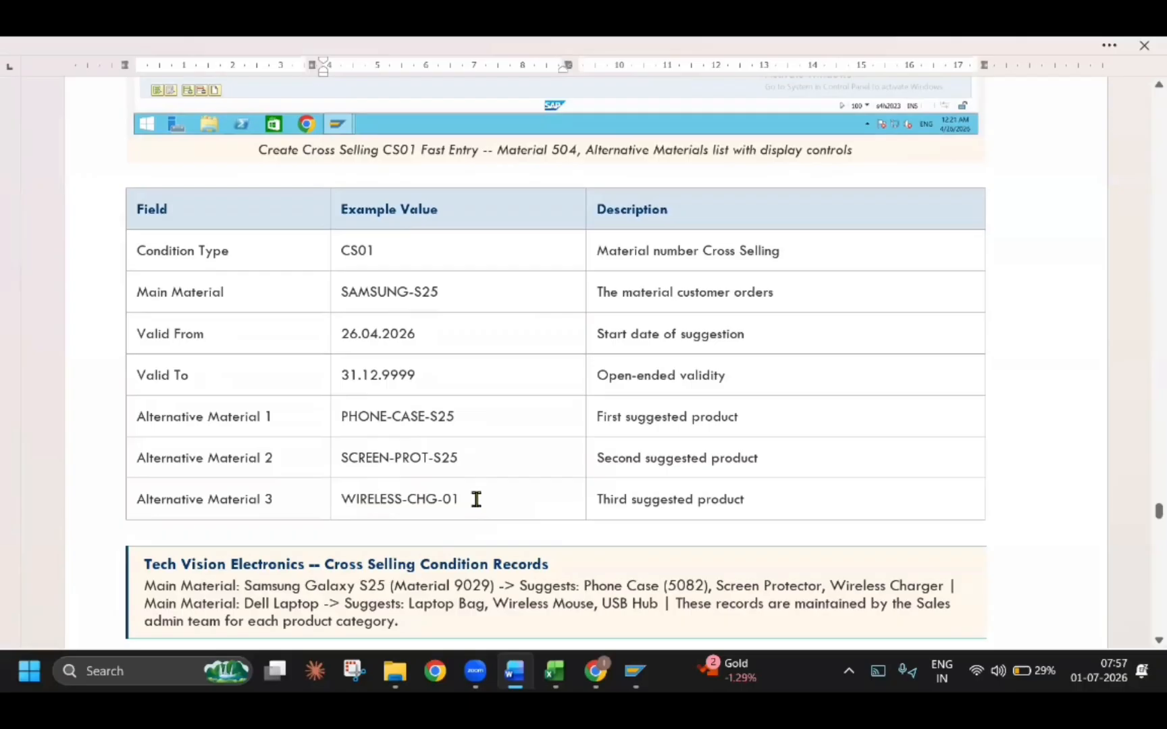
scroll(512, 443, down, 4)
scroll(511, 442, down, 7)
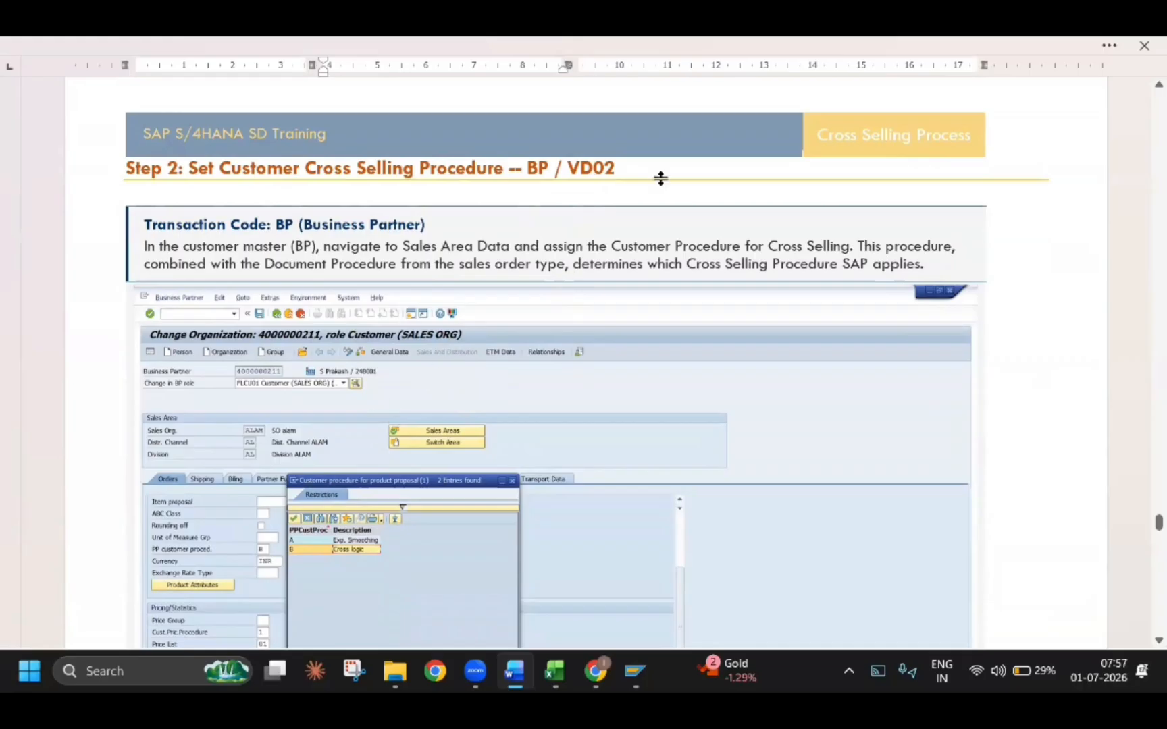
click(582, 172)
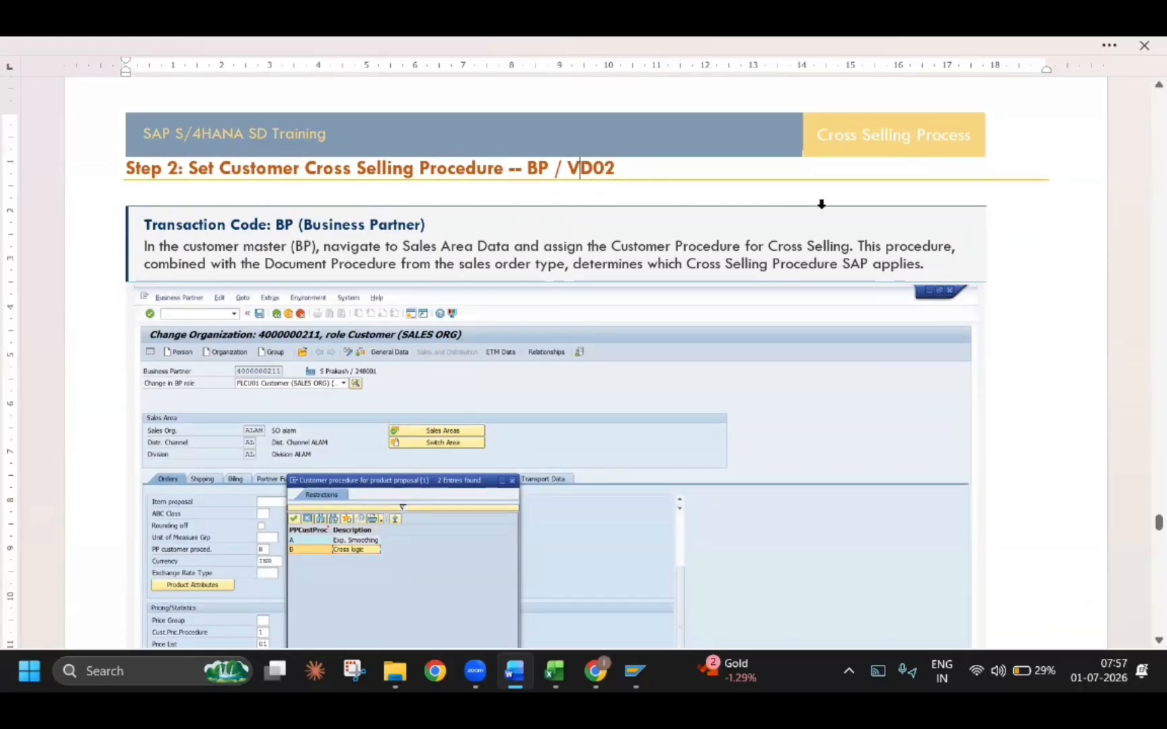
key(BackSpace)
text(X)
Return to SAP, run transaction XD02, and open the TECH CUSTOMER FOR DIFF PF (RETAILER) customer for change in sales organization TESO
key(alt+Tab)
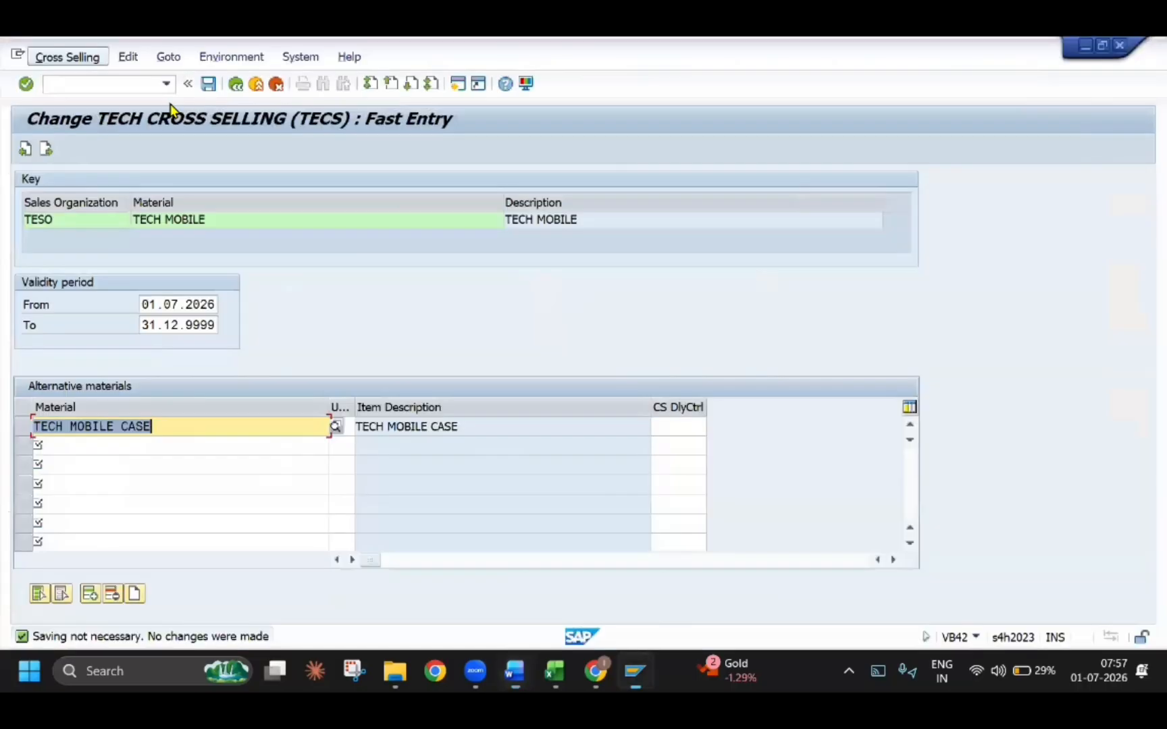
click(124, 83)
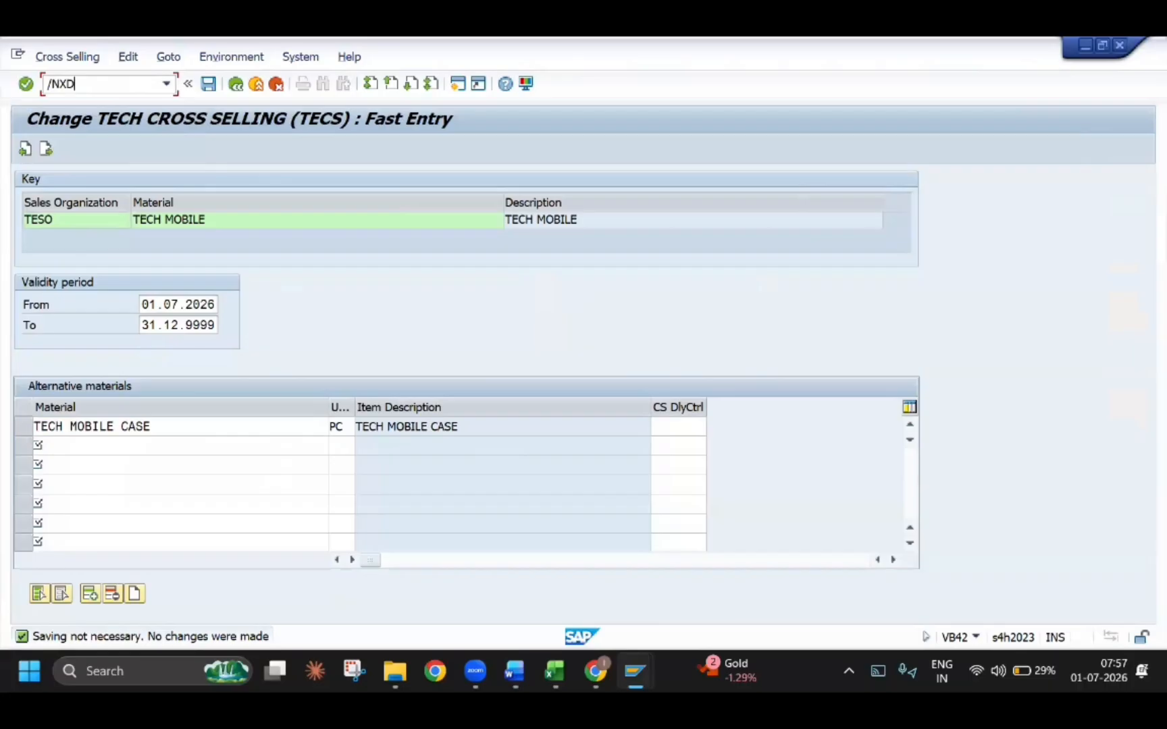
key(Return)
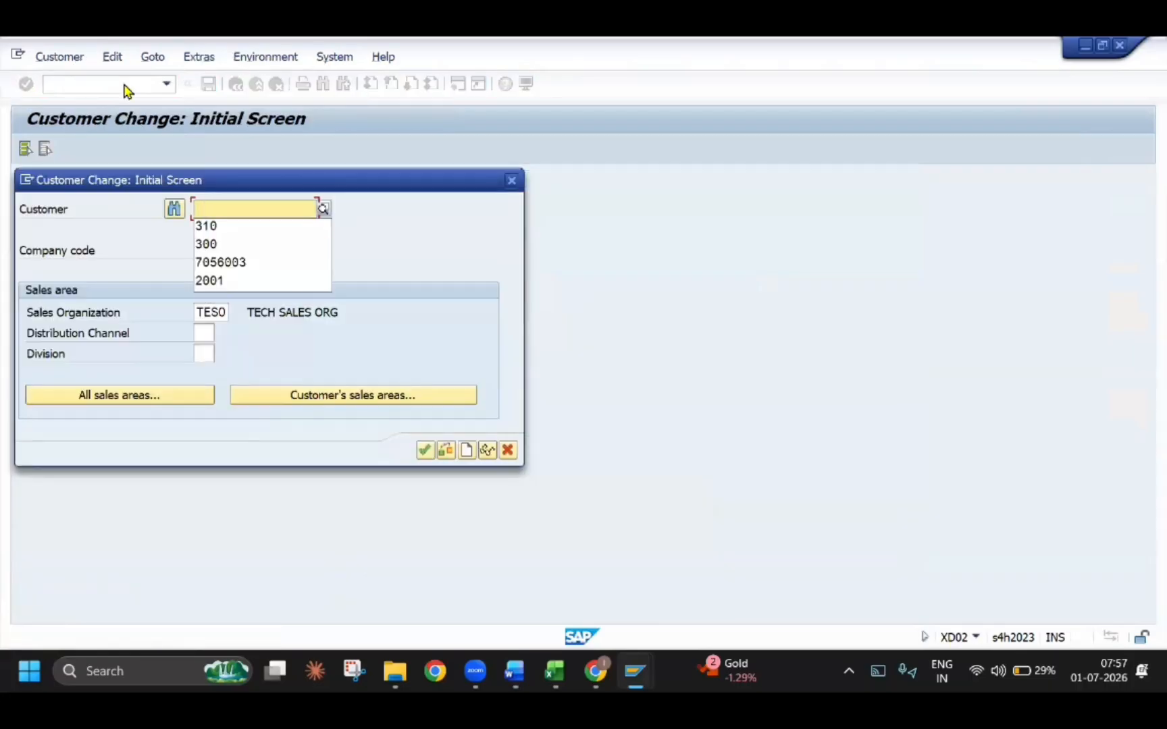
key(Down)
key(Return)
key(Return)
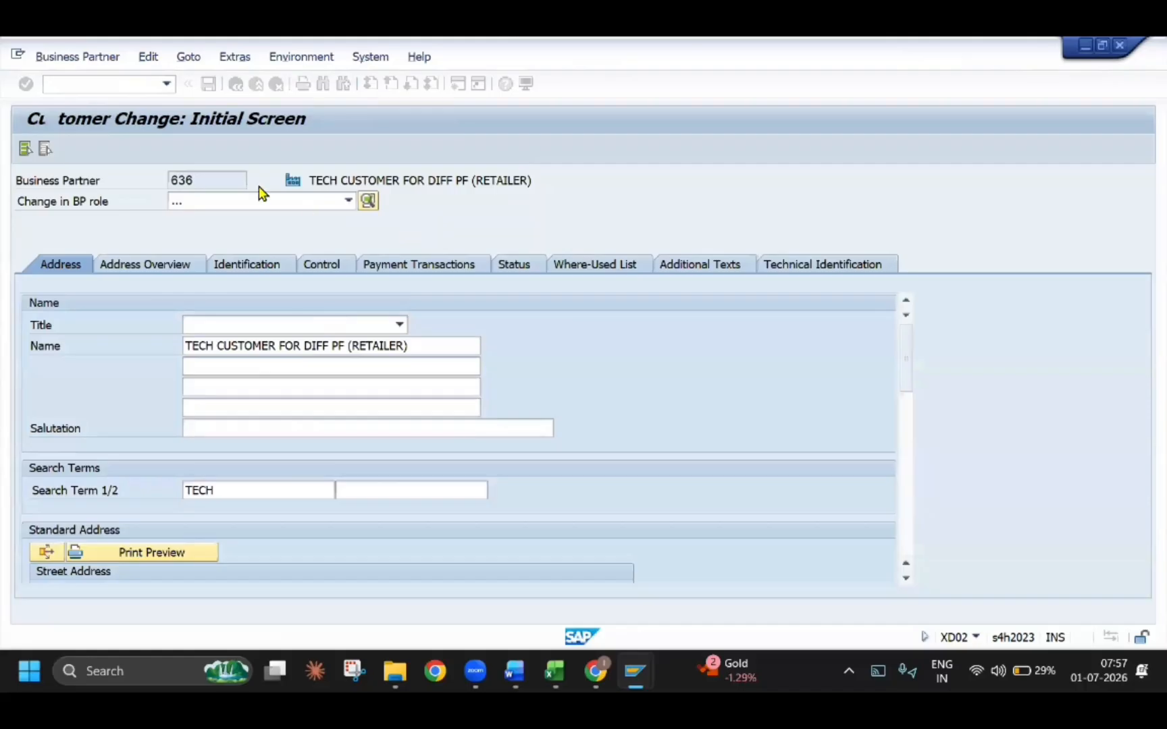
Change the business partner's role to TBPGR X TECH BP ROLE GROUPING (Maintained)
click(348, 201)
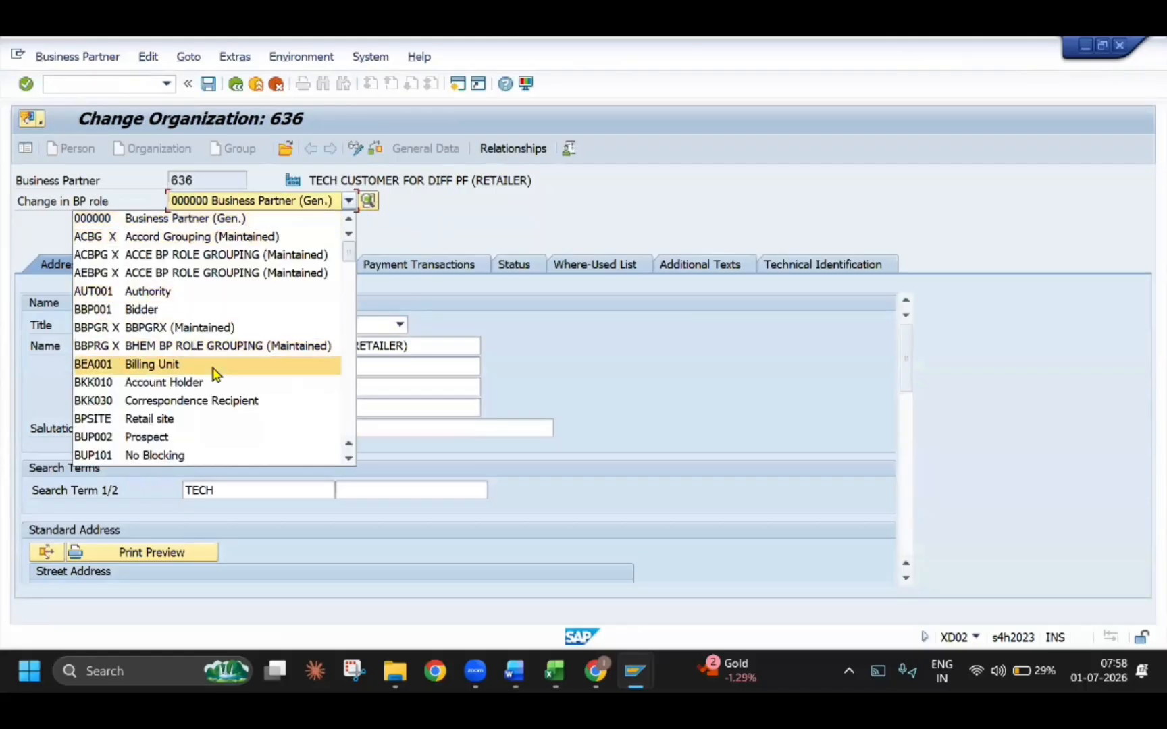
key(t)
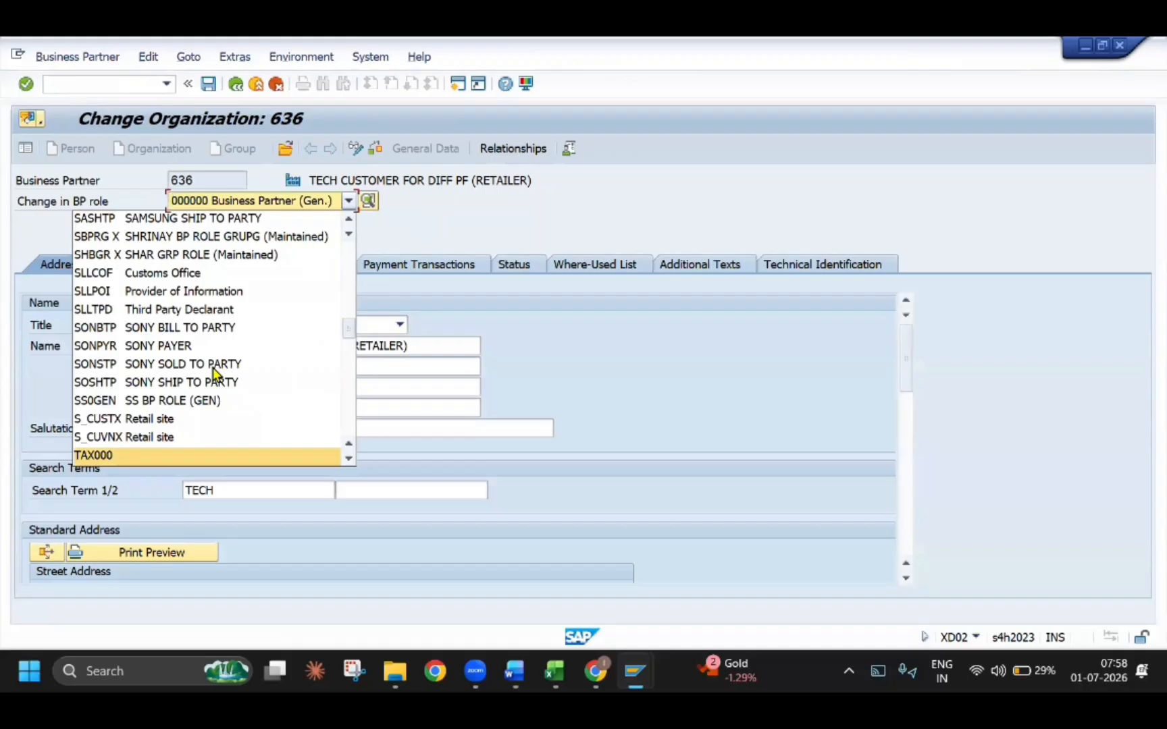
key(Down)
key(Down)
key(Up)
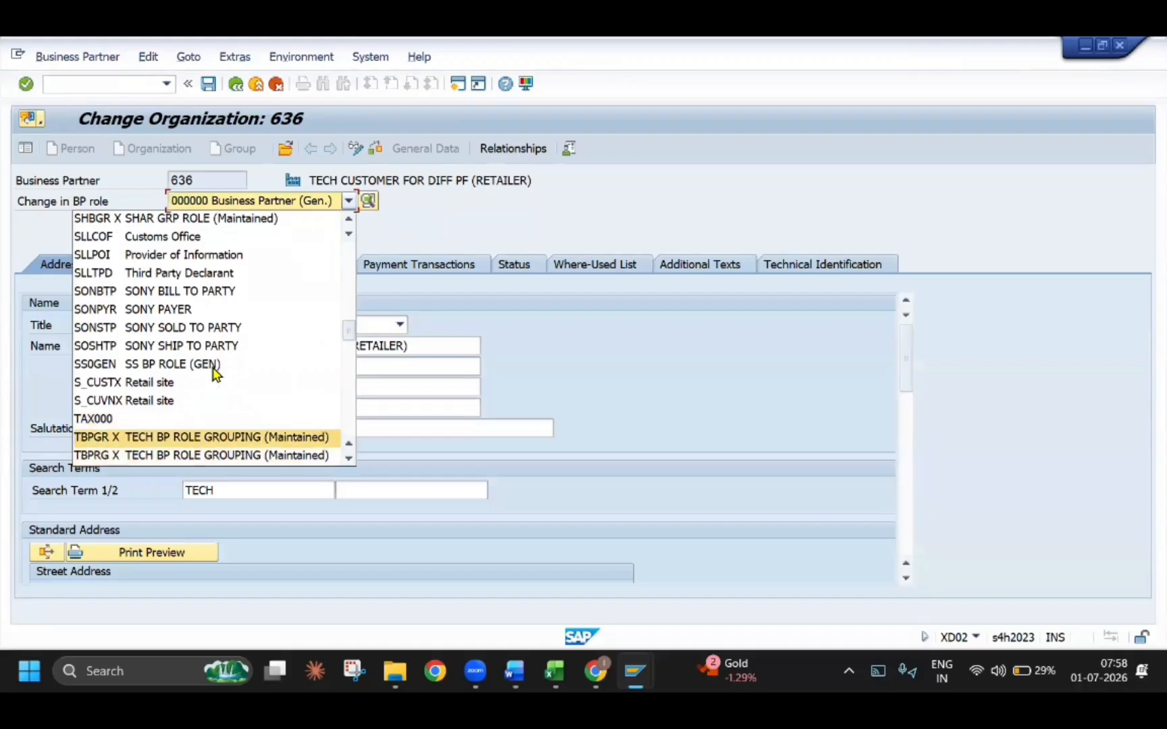
key(Return)
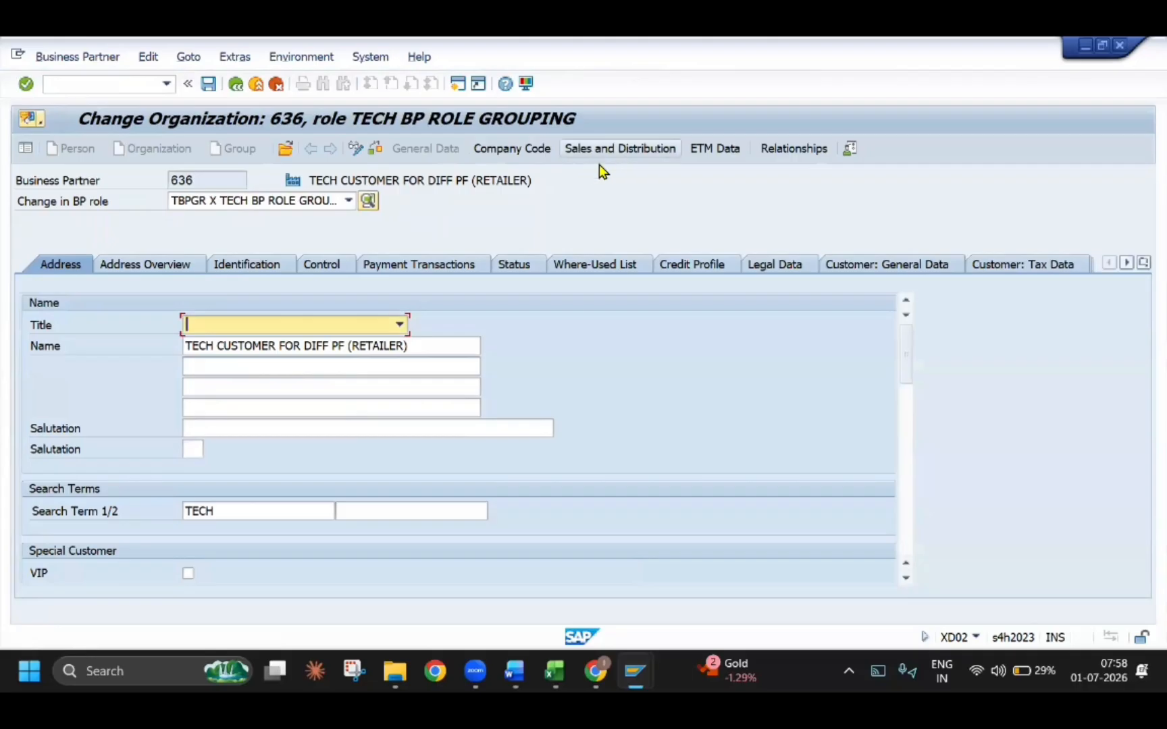
Set the customer procedure for product proposal to T (TECH CS) in the sales area's order data and save the customer
click(599, 159)
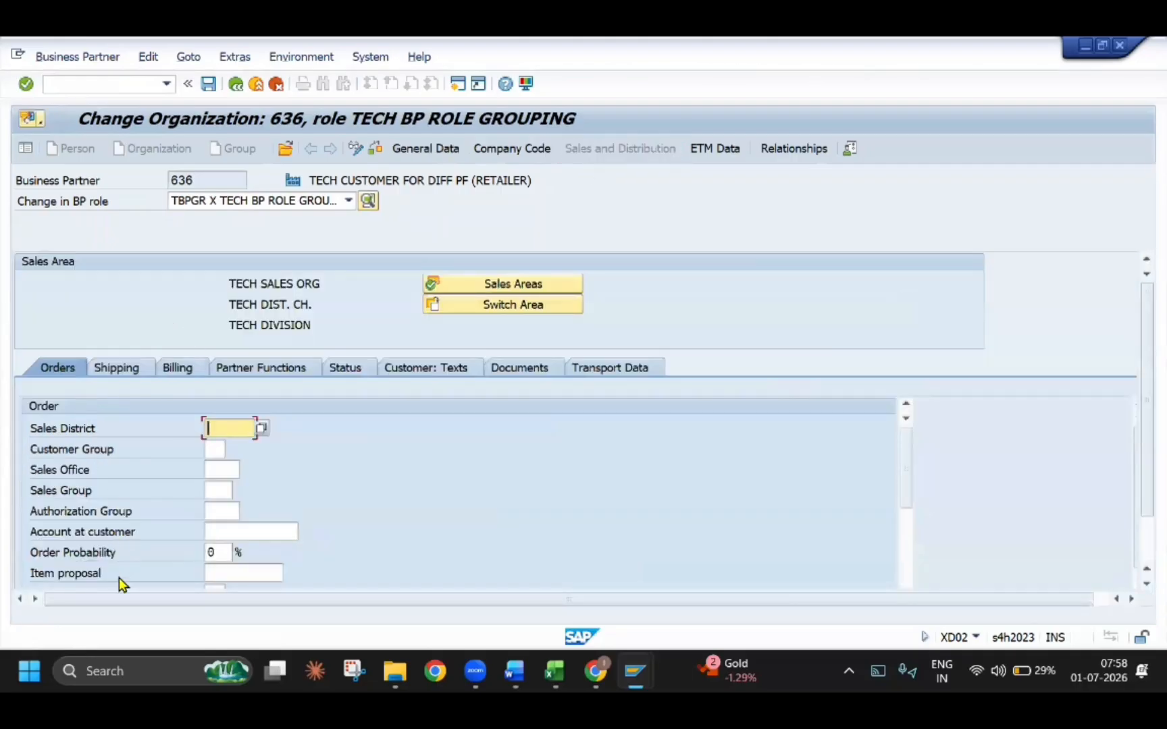
scroll(261, 530, down, 2)
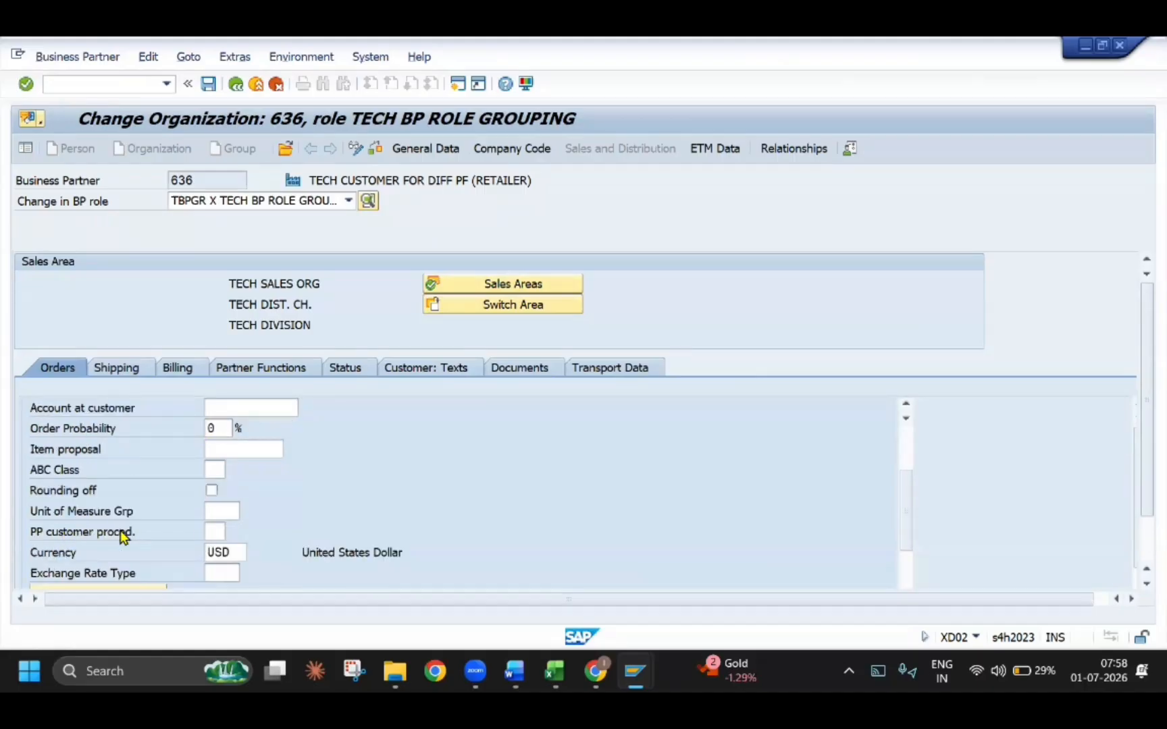
click(210, 532)
click(233, 533)
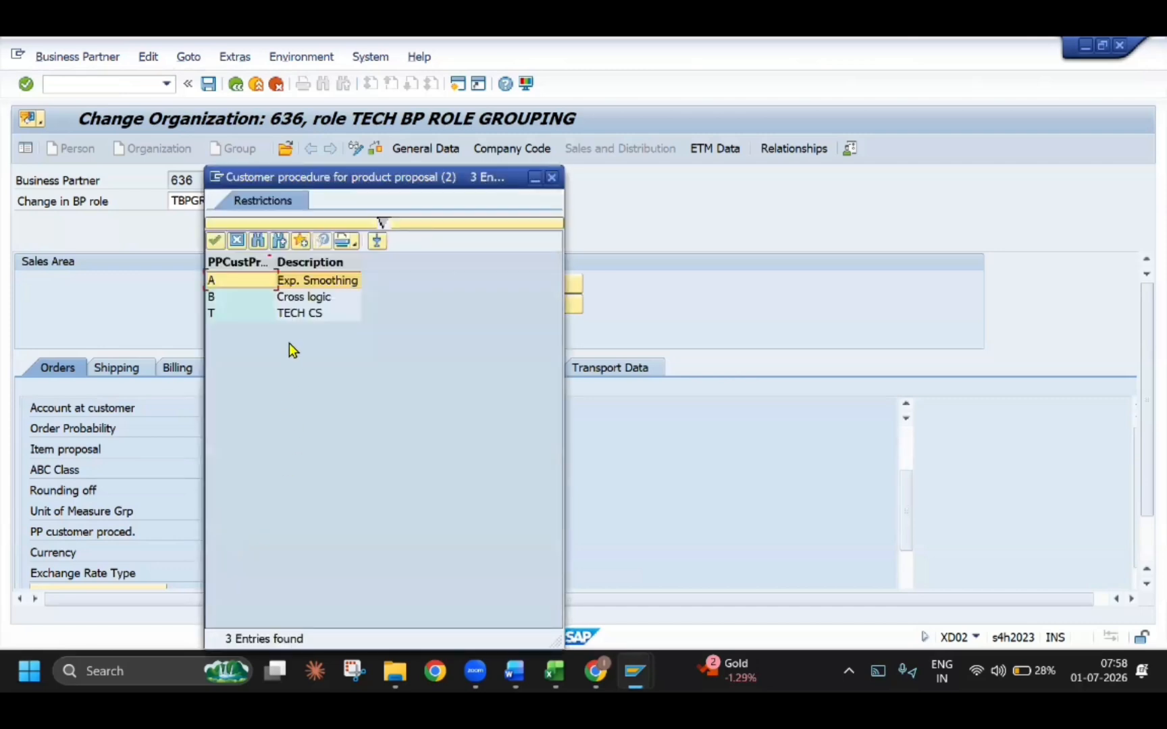
double_click(295, 317)
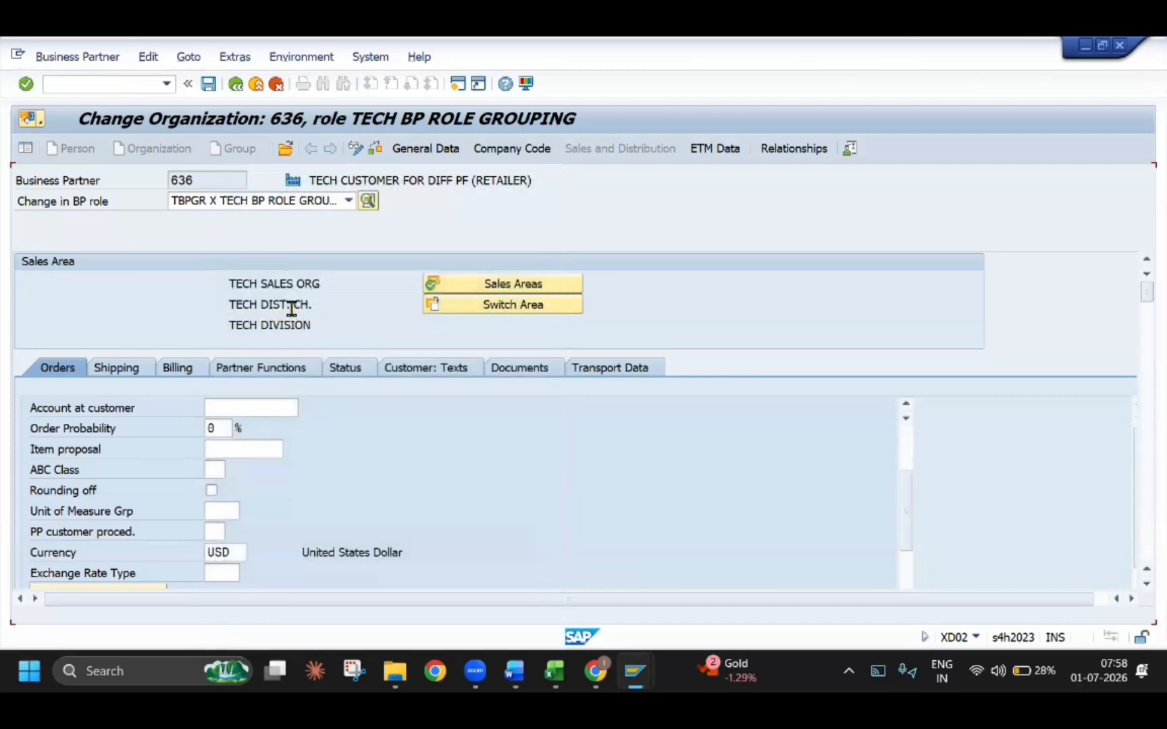
click(209, 84)
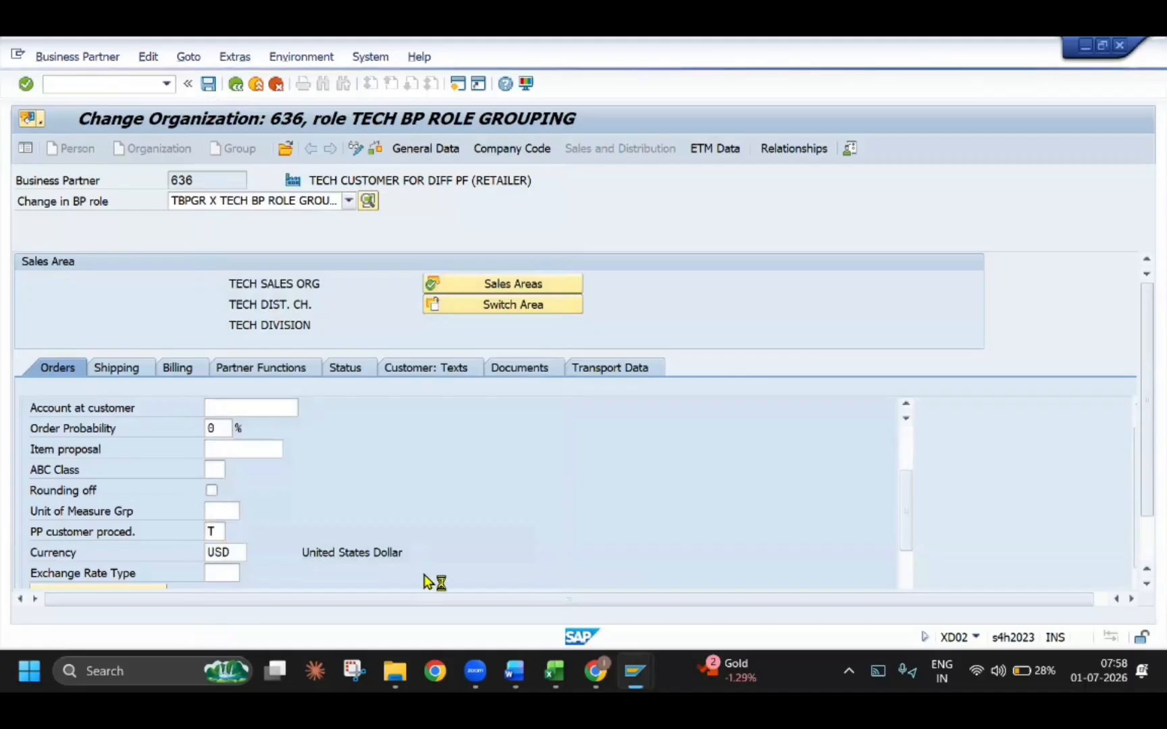
Switch to the Word guide and examine Step 3 on testing cross selling in a VA01 sales order
key(alt+Tab)
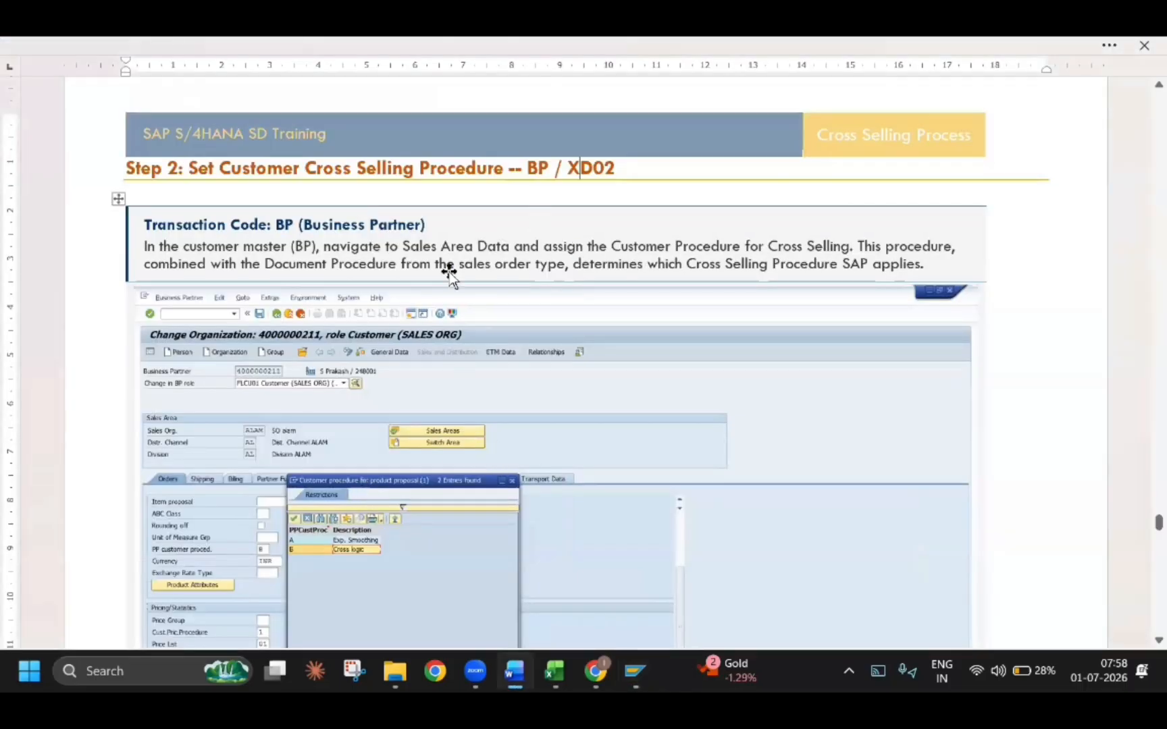
scroll(323, 459, down, 8)
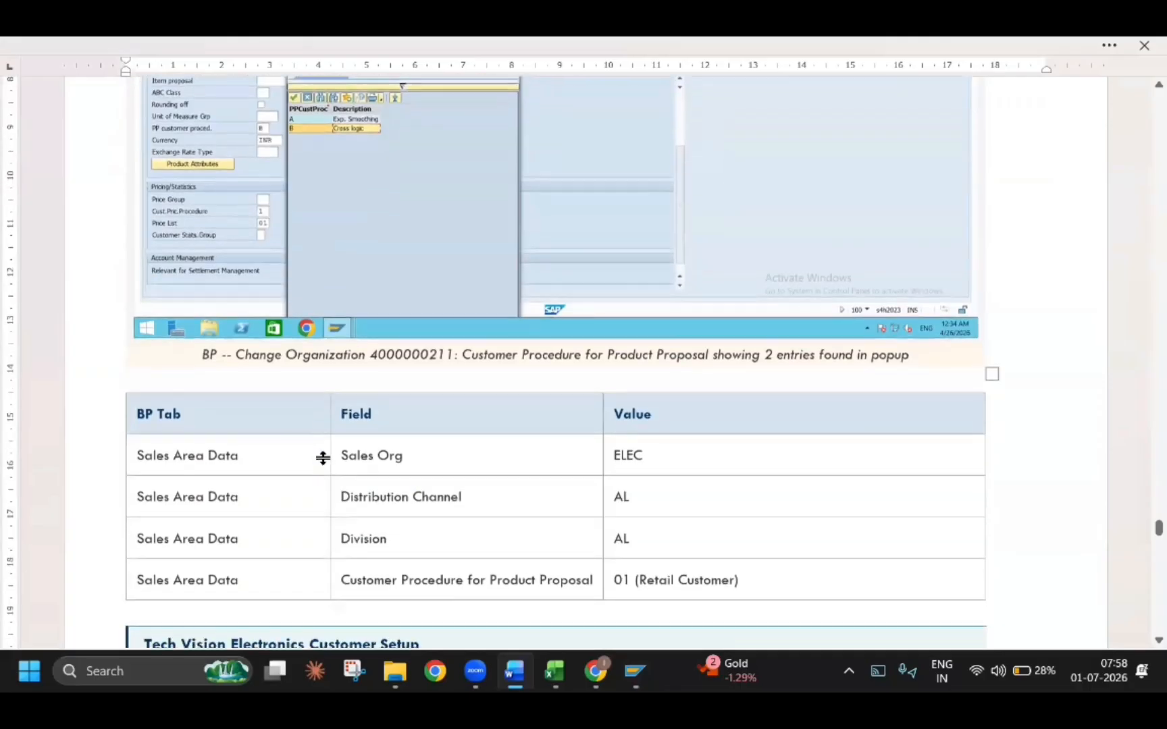
scroll(323, 459, down, 10)
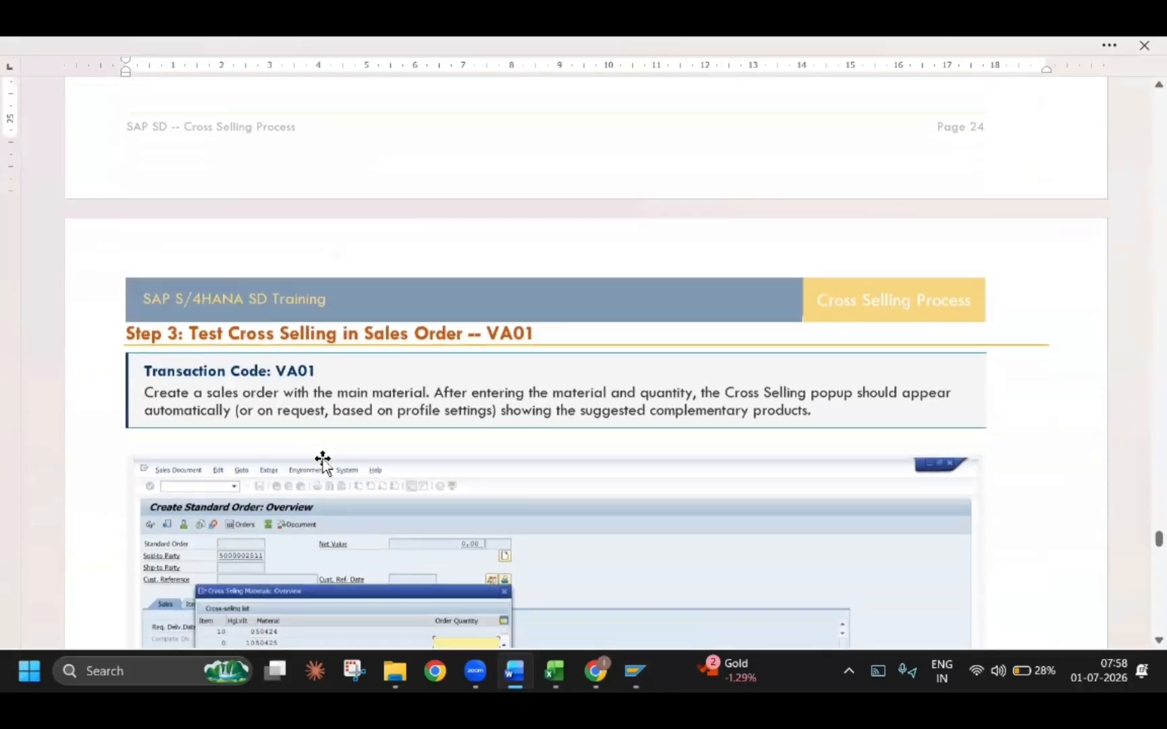
scroll(323, 459, down, 4)
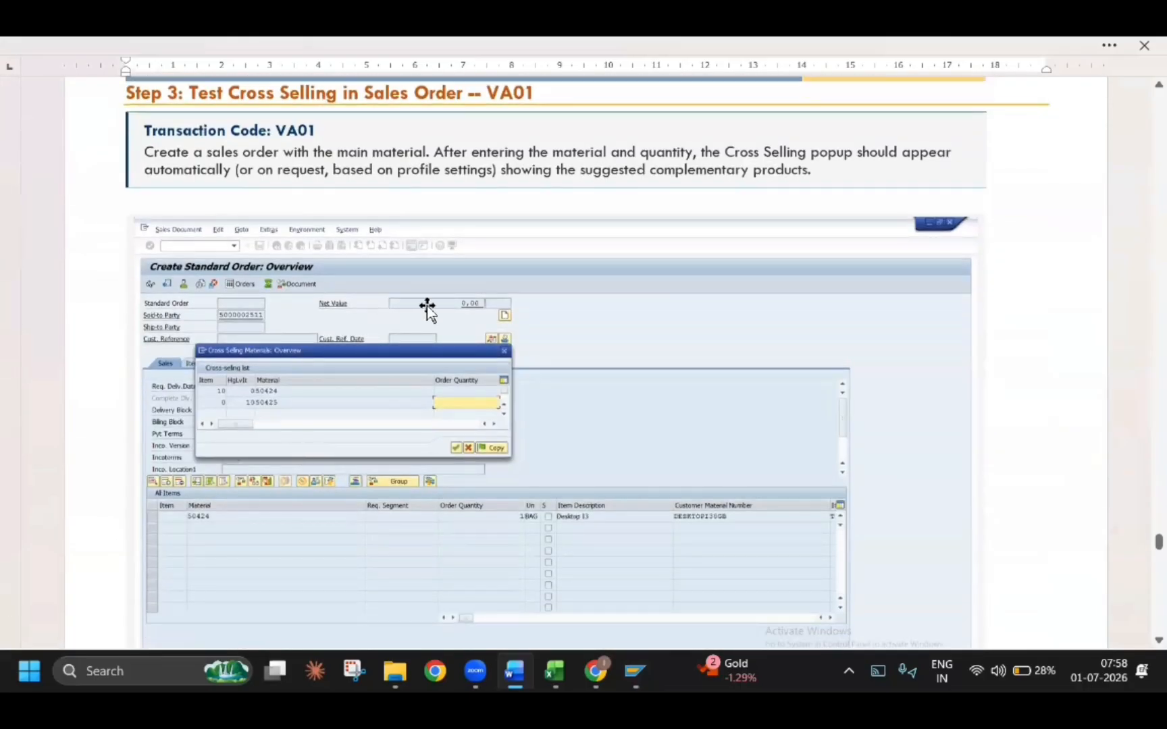